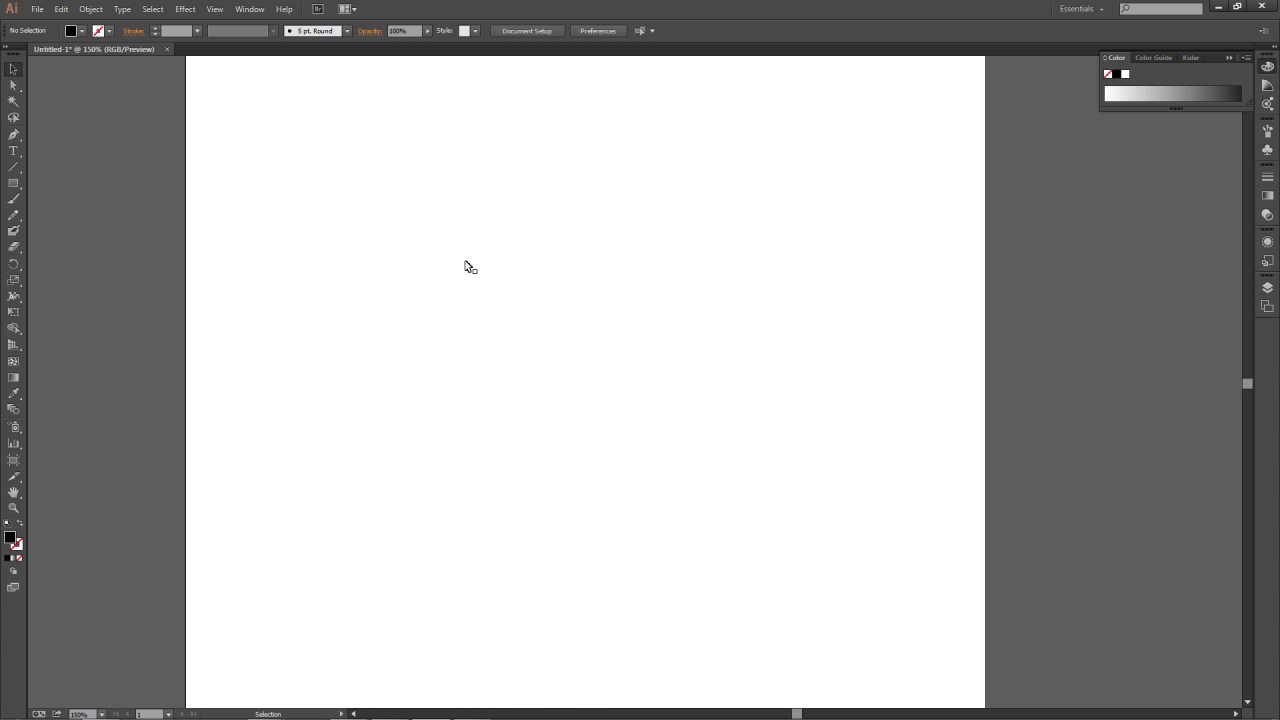
# Draw a large black-filled circle near the artboard centre with the Ellipse tool.
pyautogui.click(13, 368)
pyautogui.click(15, 186)
pyautogui.click(78, 215)
pyautogui.moveTo(549, 358); pyautogui.dragTo(766, 583)
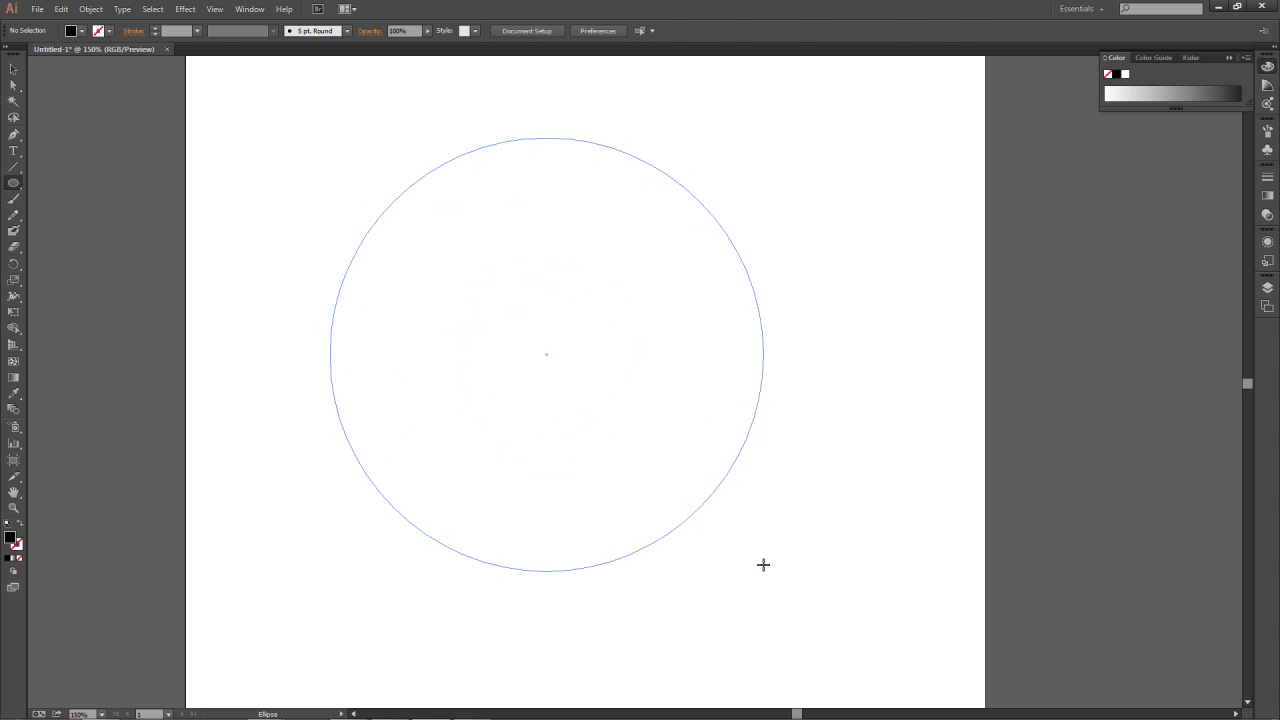
pyautogui.moveTo(766, 583); pyautogui.dragTo(762, 566)
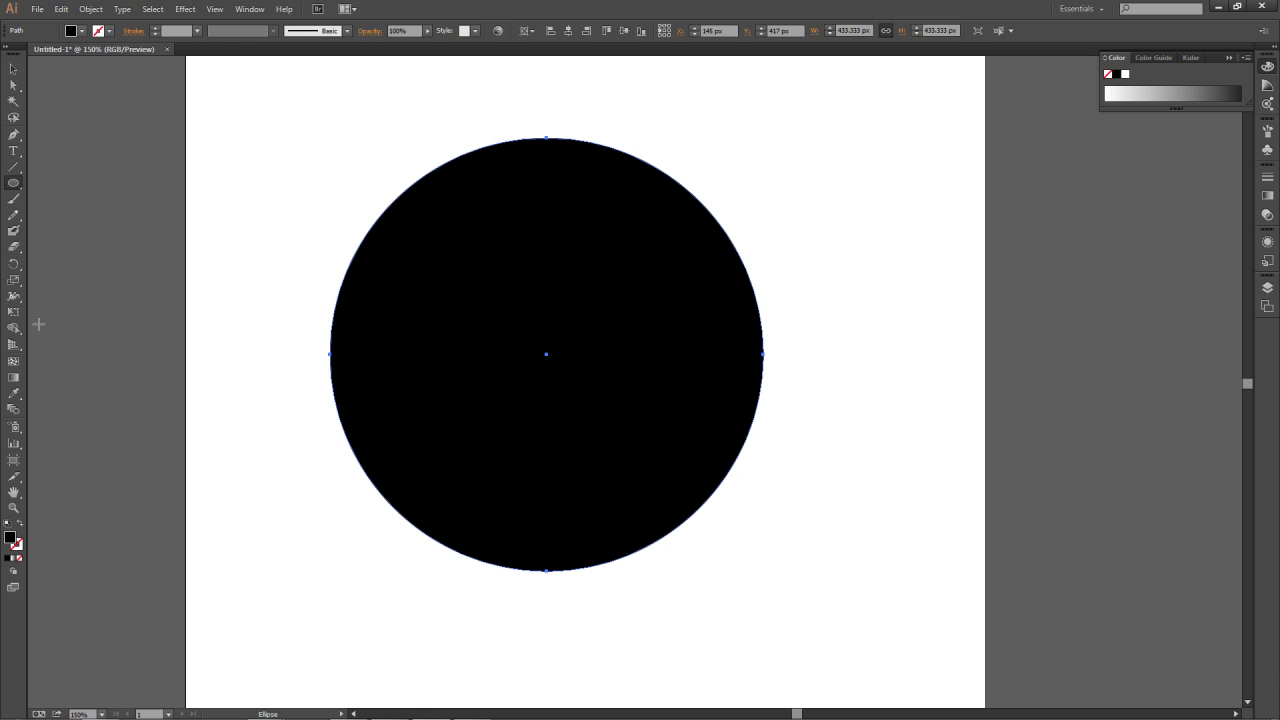
# Give the circle a light grey fill with the Gradient tool active.
pyautogui.click(14, 377)
pyautogui.click(1165, 90)
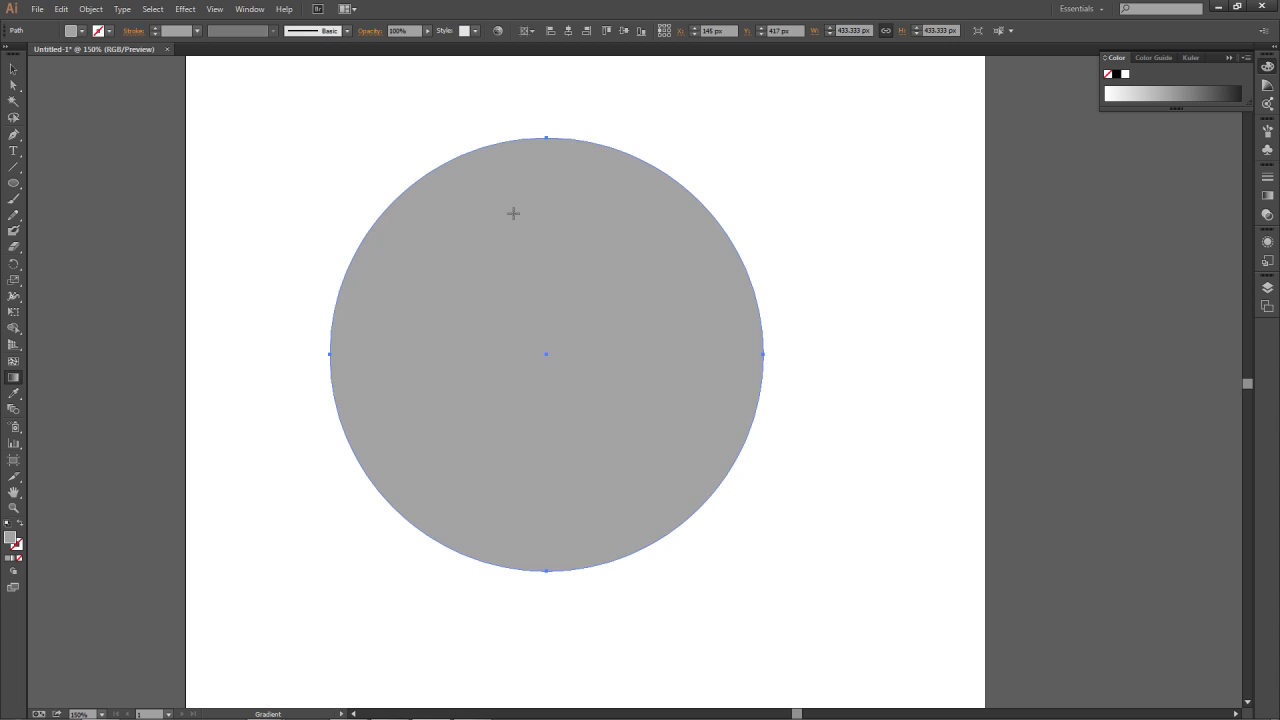
pyautogui.click(1153, 93)
pyautogui.click(1228, 58)
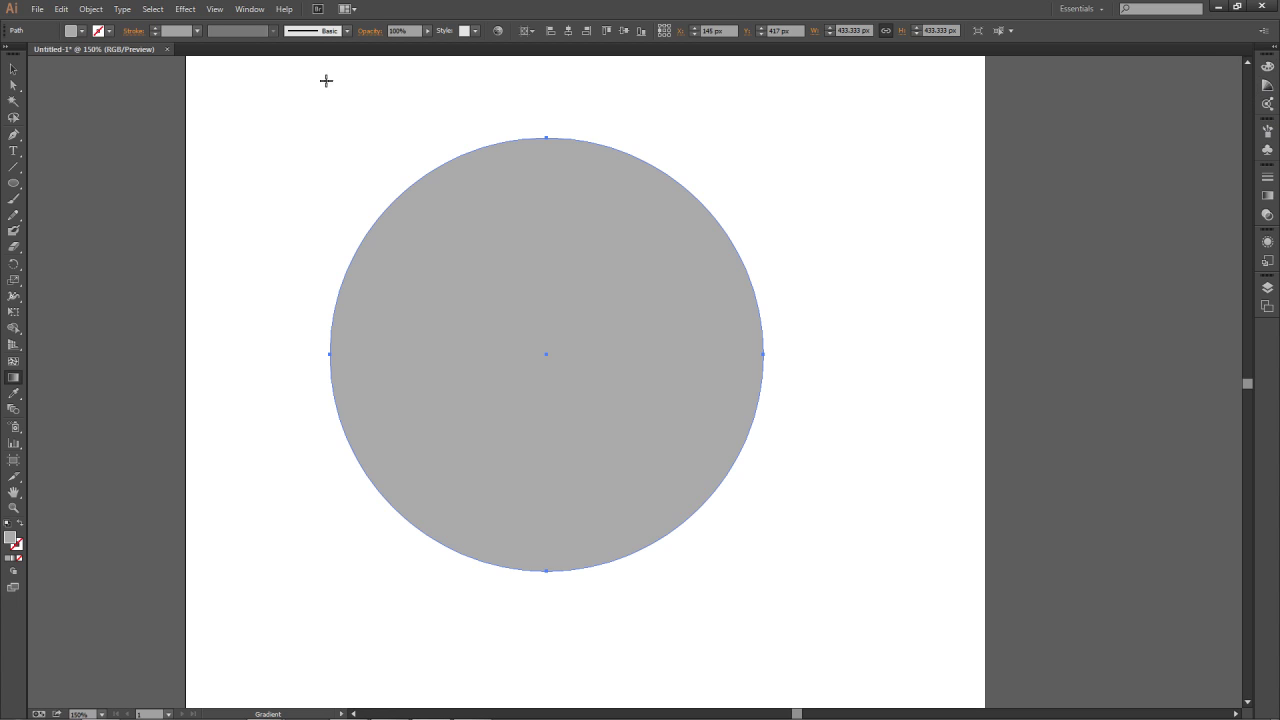
# Apply the white-to-black gradient swatch from Swatches, running white at top to black at bottom.
pyautogui.click(250, 9)
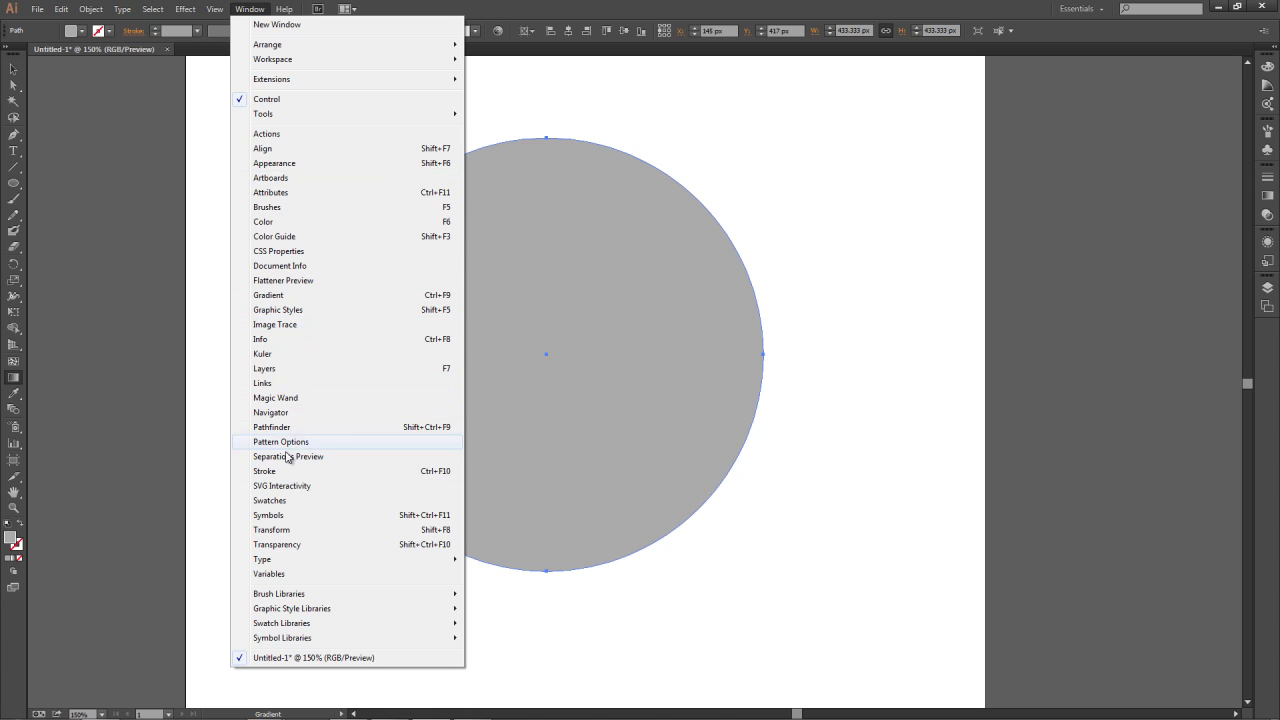
pyautogui.click(293, 500)
pyautogui.click(1108, 220)
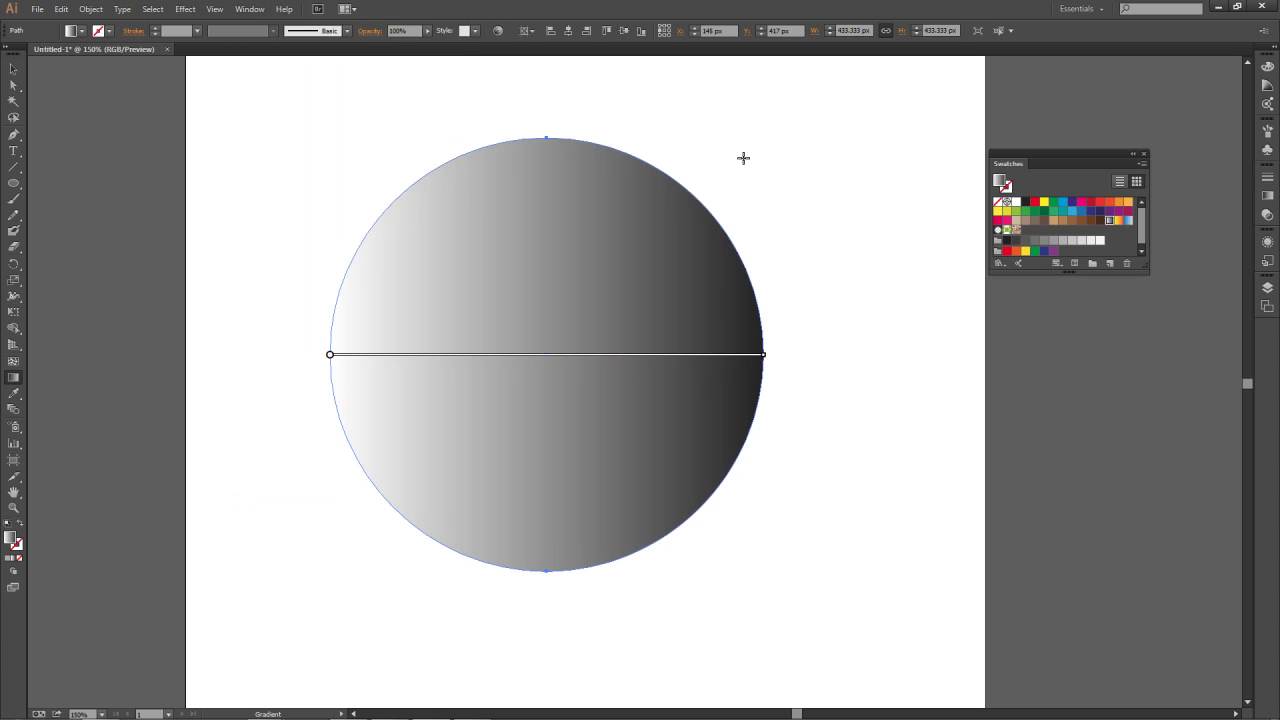
pyautogui.moveTo(551, 150); pyautogui.dragTo(544, 542)
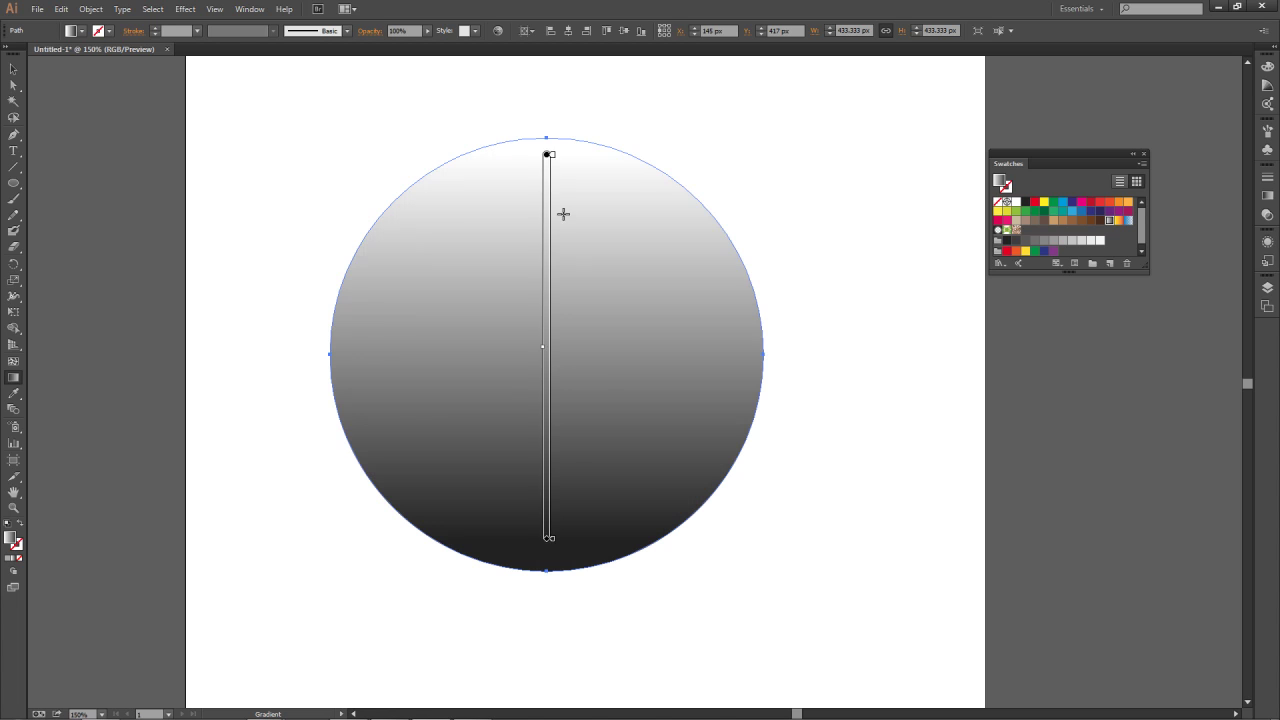
# Try diagonal, horizontal and vertical gradient directions, then fill the circle solid green.
pyautogui.moveTo(439, 221); pyautogui.dragTo(670, 468)
pyautogui.moveTo(443, 504); pyautogui.dragTo(666, 183)
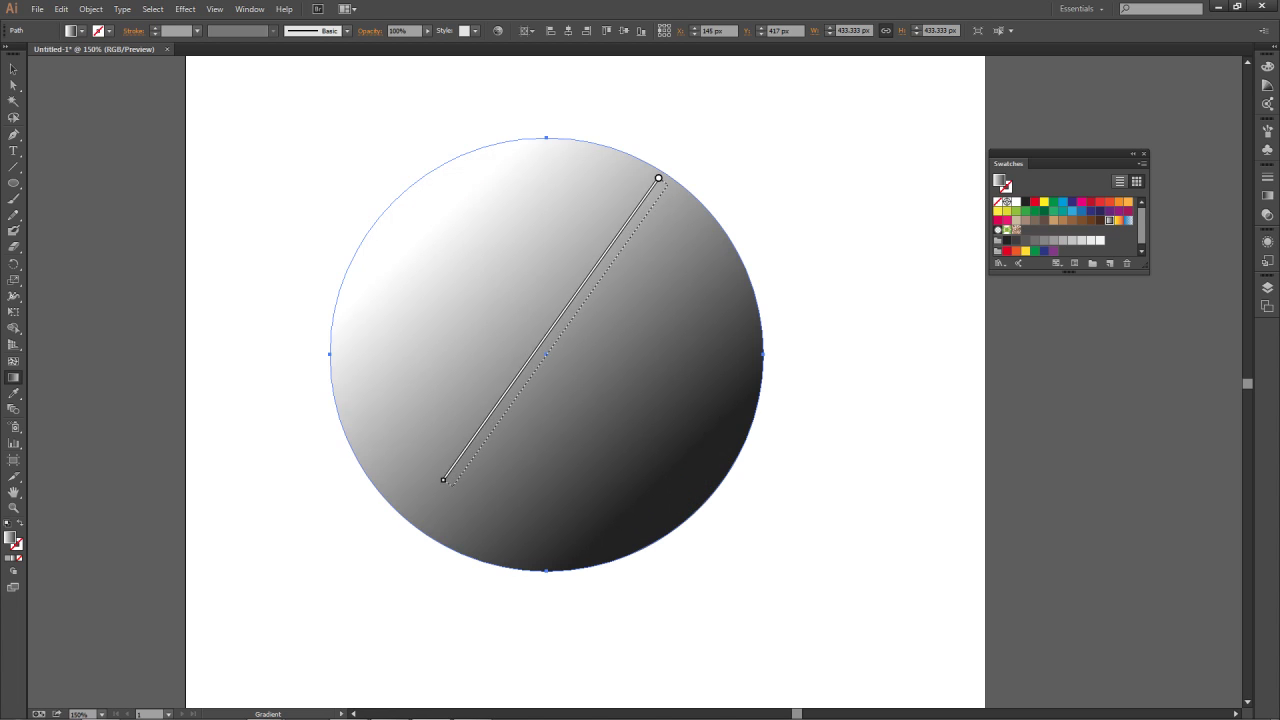
pyautogui.moveTo(512, 169); pyautogui.dragTo(574, 517)
pyautogui.moveTo(643, 210); pyautogui.dragTo(467, 472)
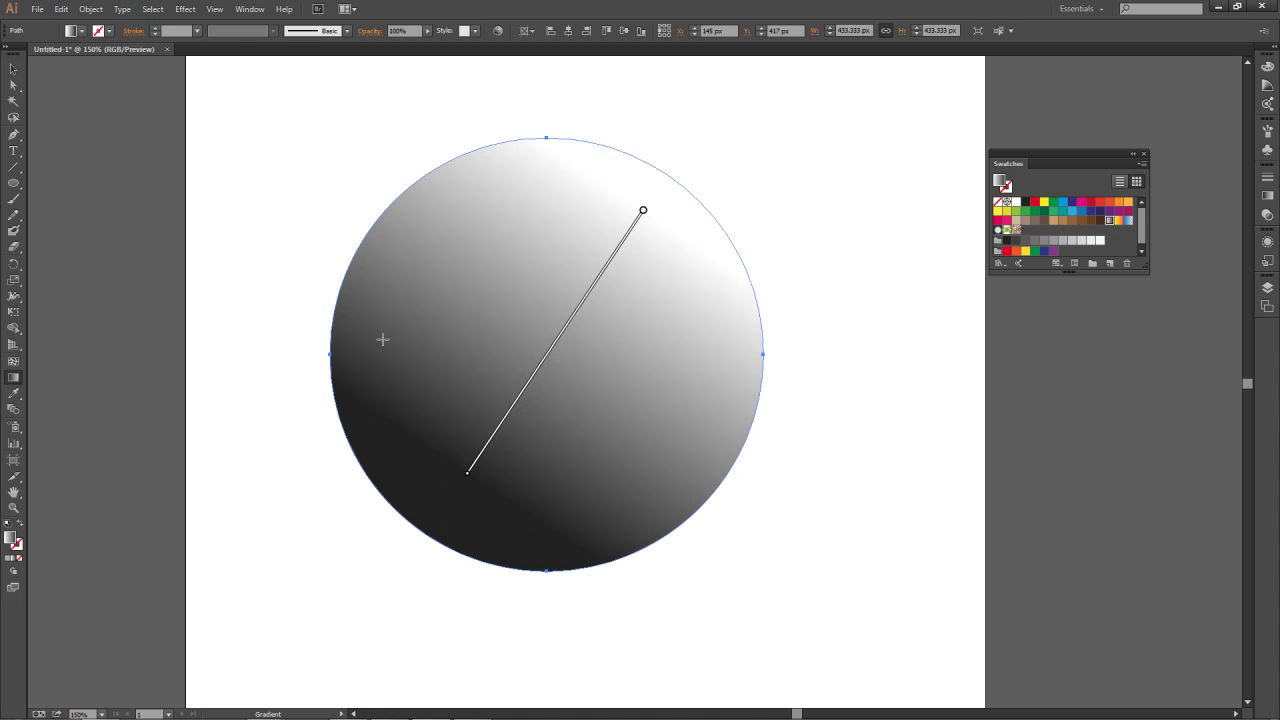
pyautogui.moveTo(360, 354); pyautogui.dragTo(757, 354)
pyautogui.moveTo(536, 191); pyautogui.dragTo(556, 508)
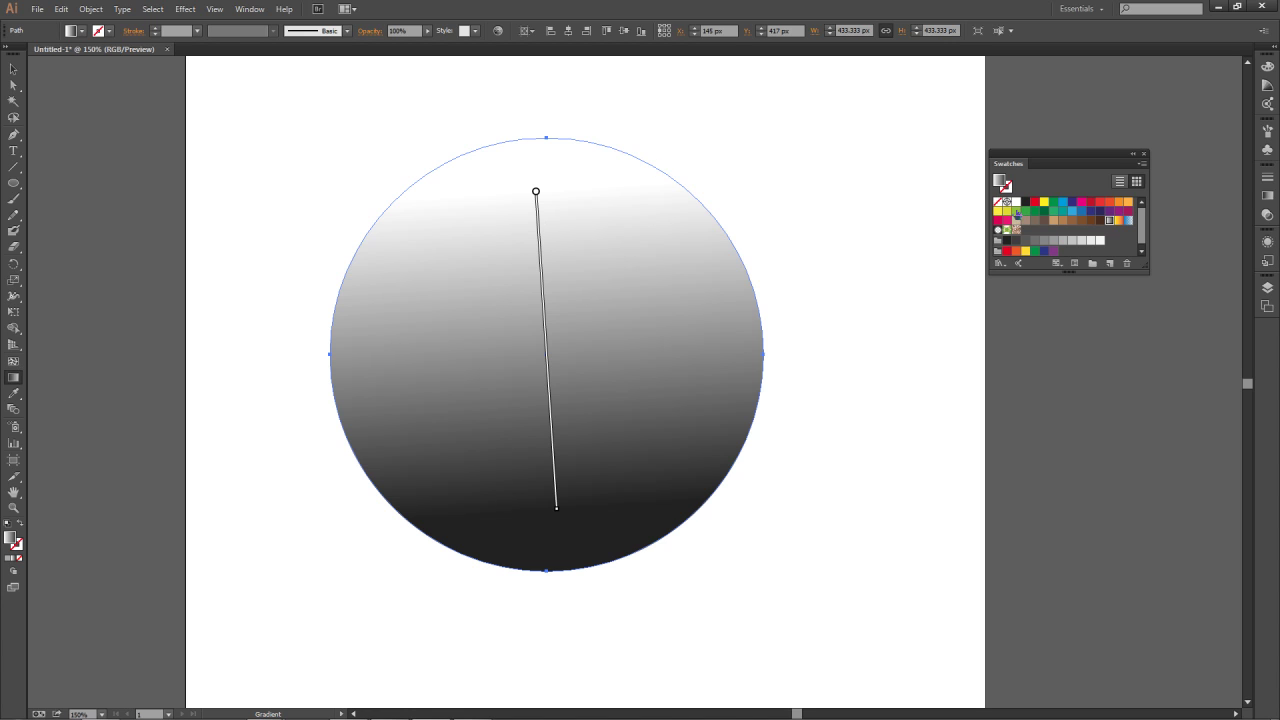
pyautogui.click(1016, 212)
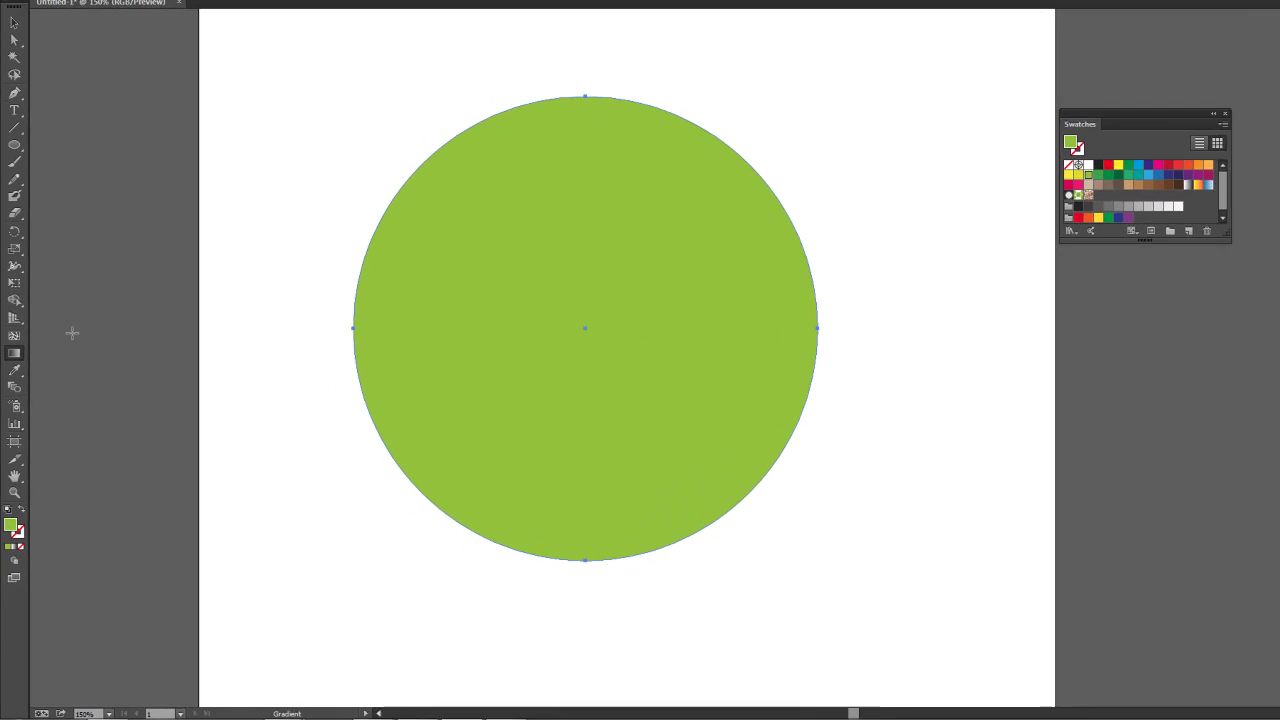
# Add a yellow mesh point in the circle's lower right with the Mesh tool.
pyautogui.click(13, 361)
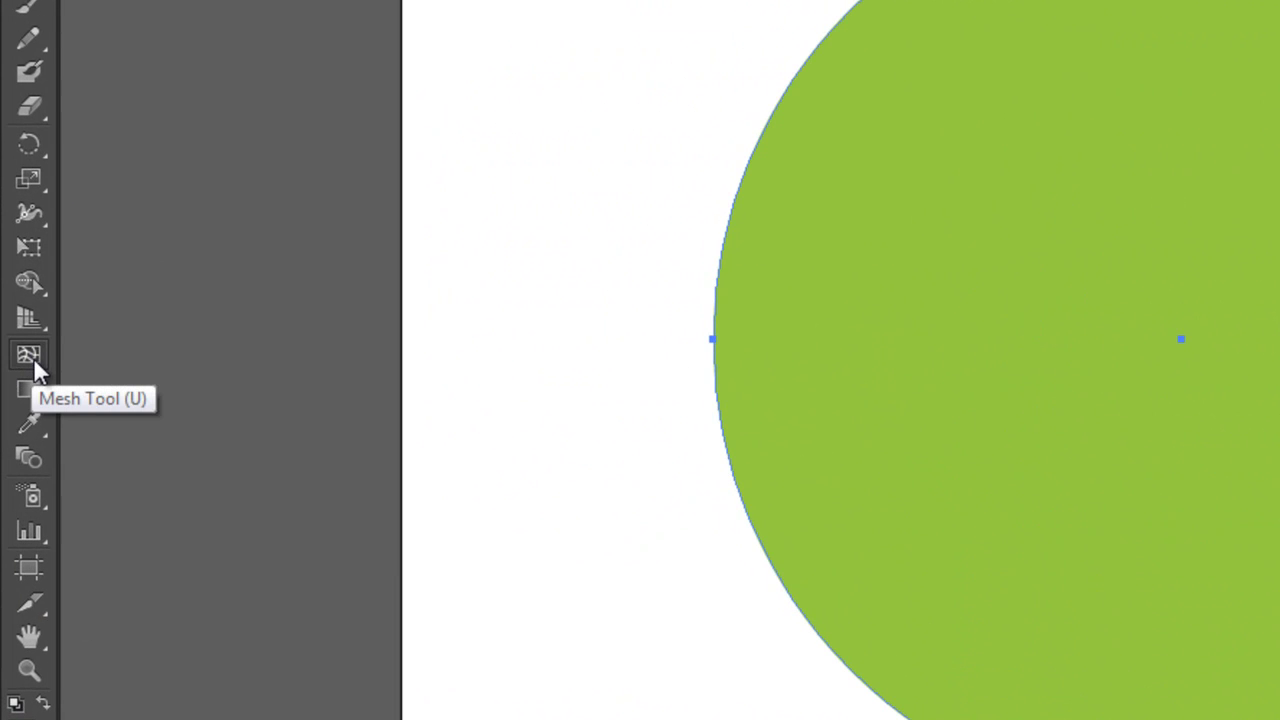
pyautogui.click(33, 357)
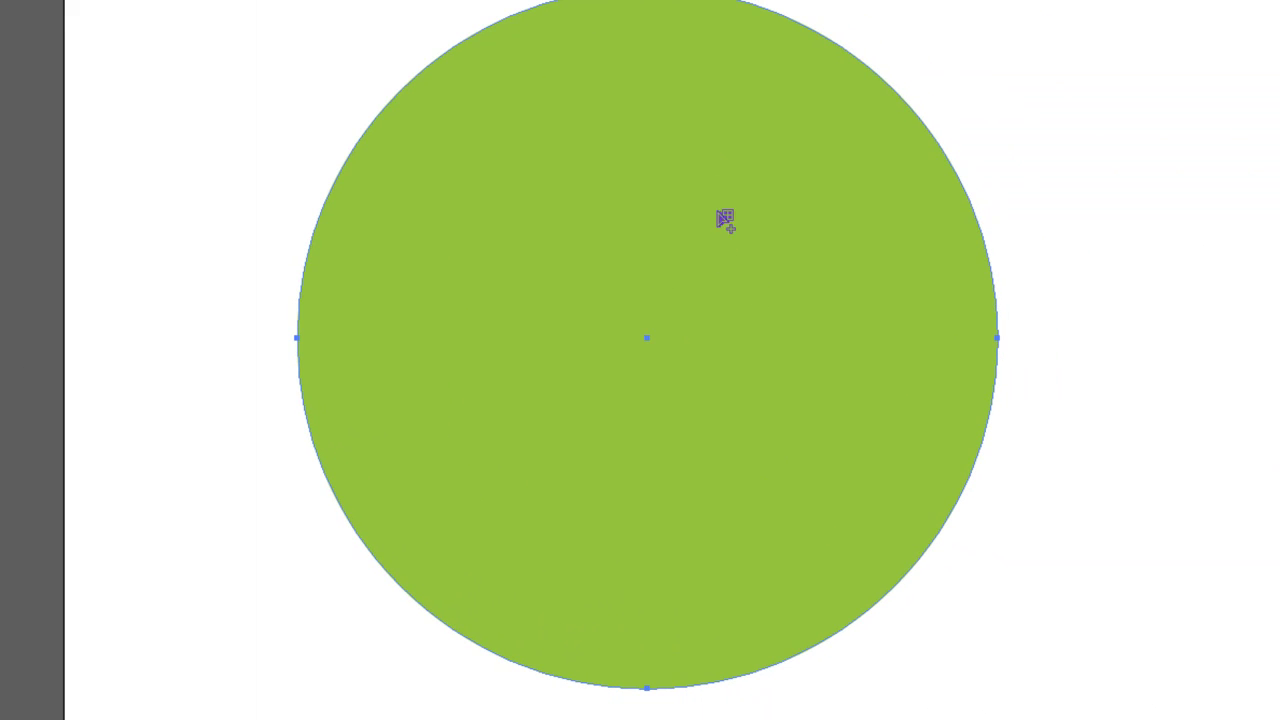
pyautogui.click(812, 478)
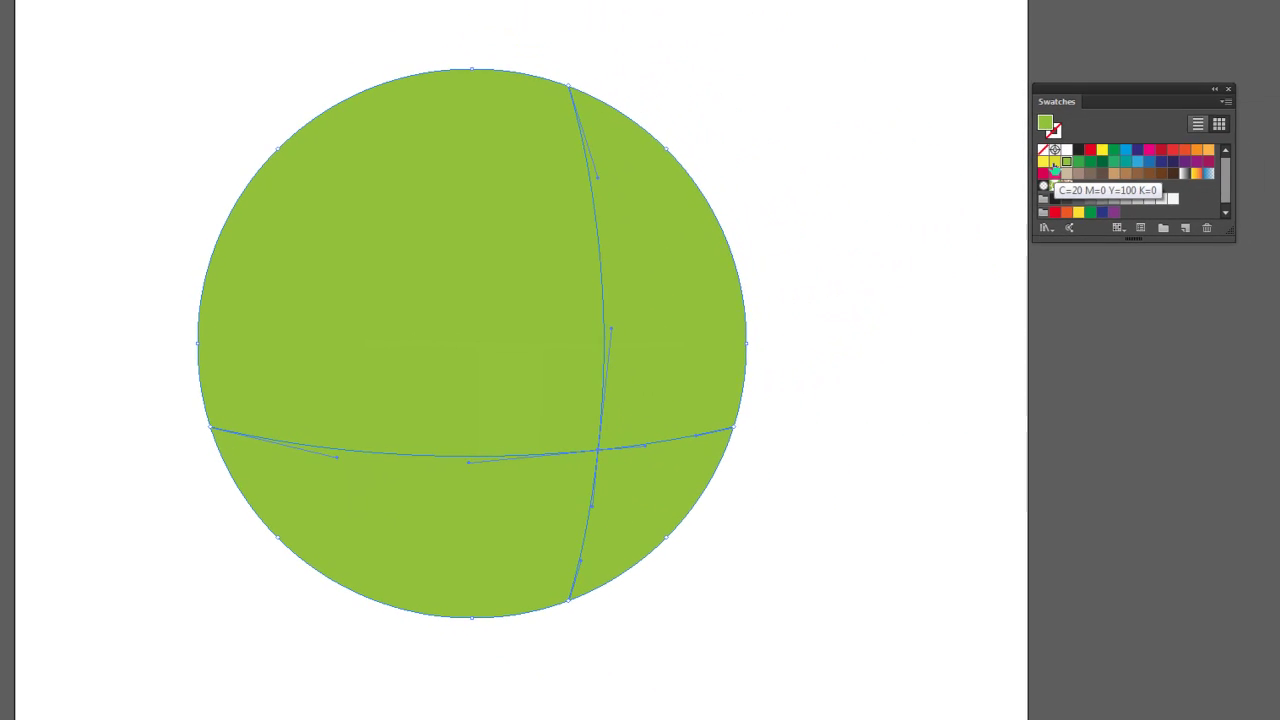
pyautogui.click(1054, 161)
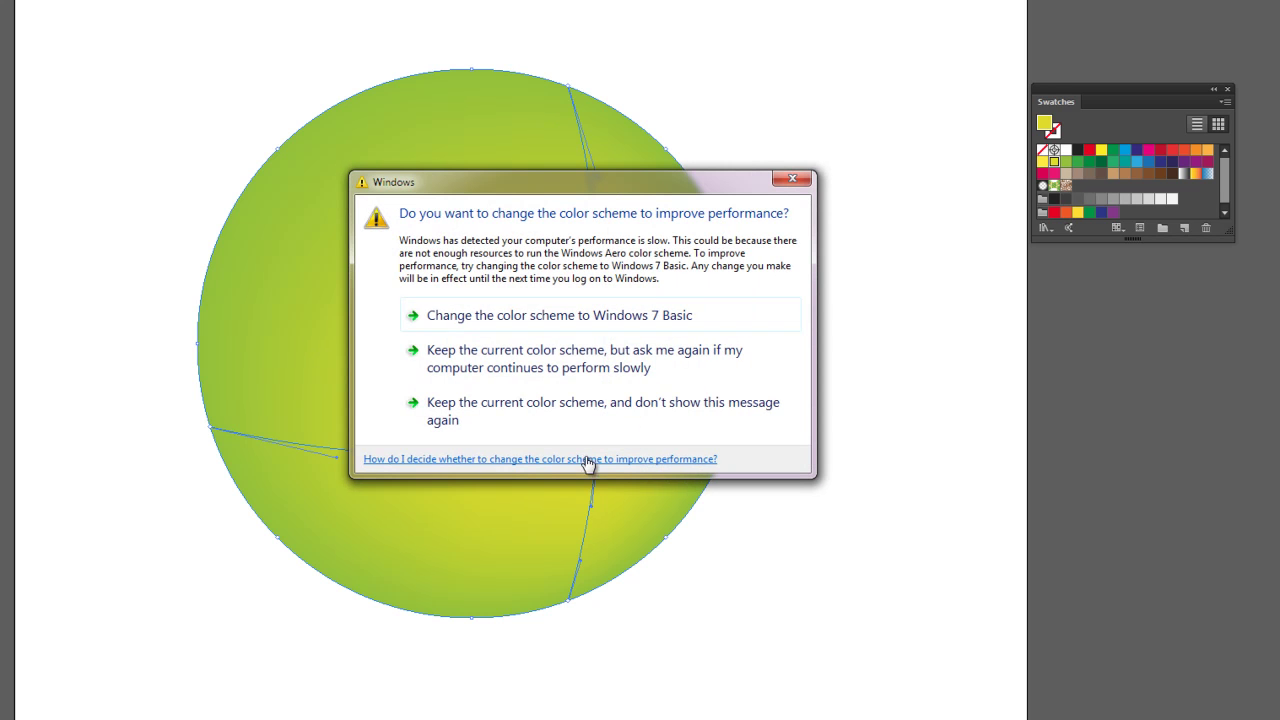
pyautogui.click(576, 320)
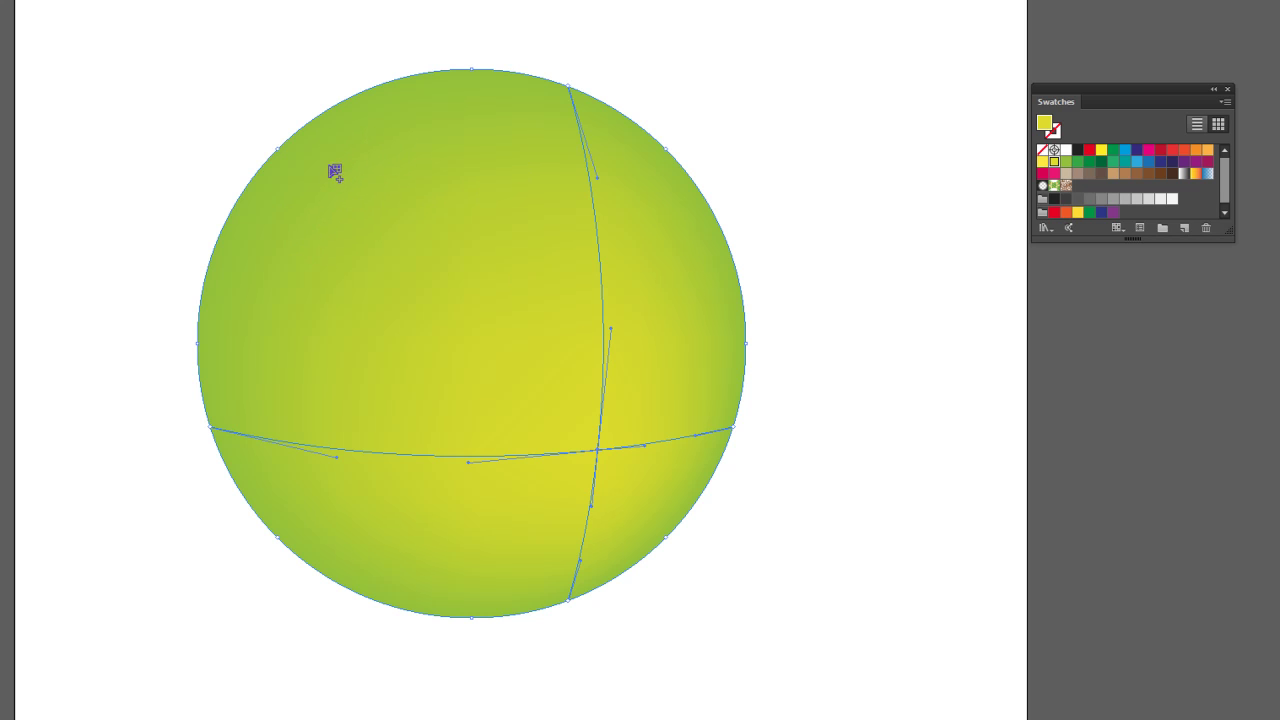
# Add mesh points at the upper left and the top, colouring the top one magenta.
pyautogui.click(280, 219)
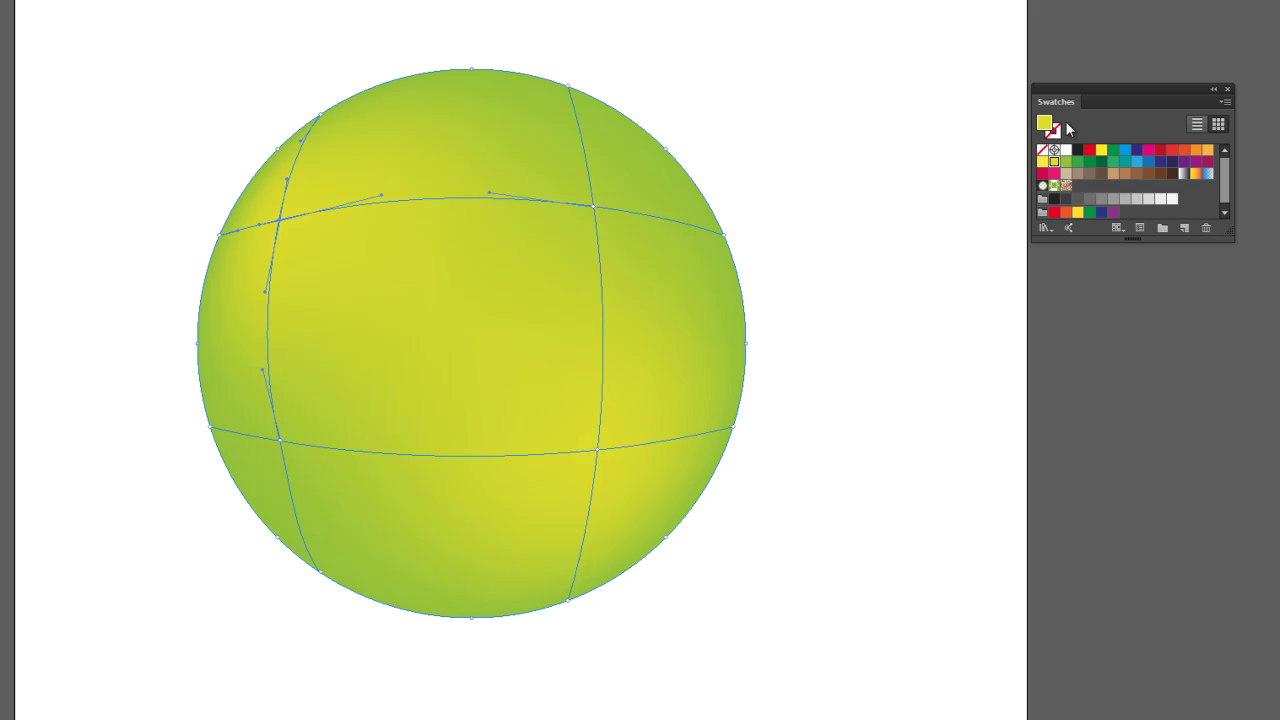
pyautogui.click(492, 116)
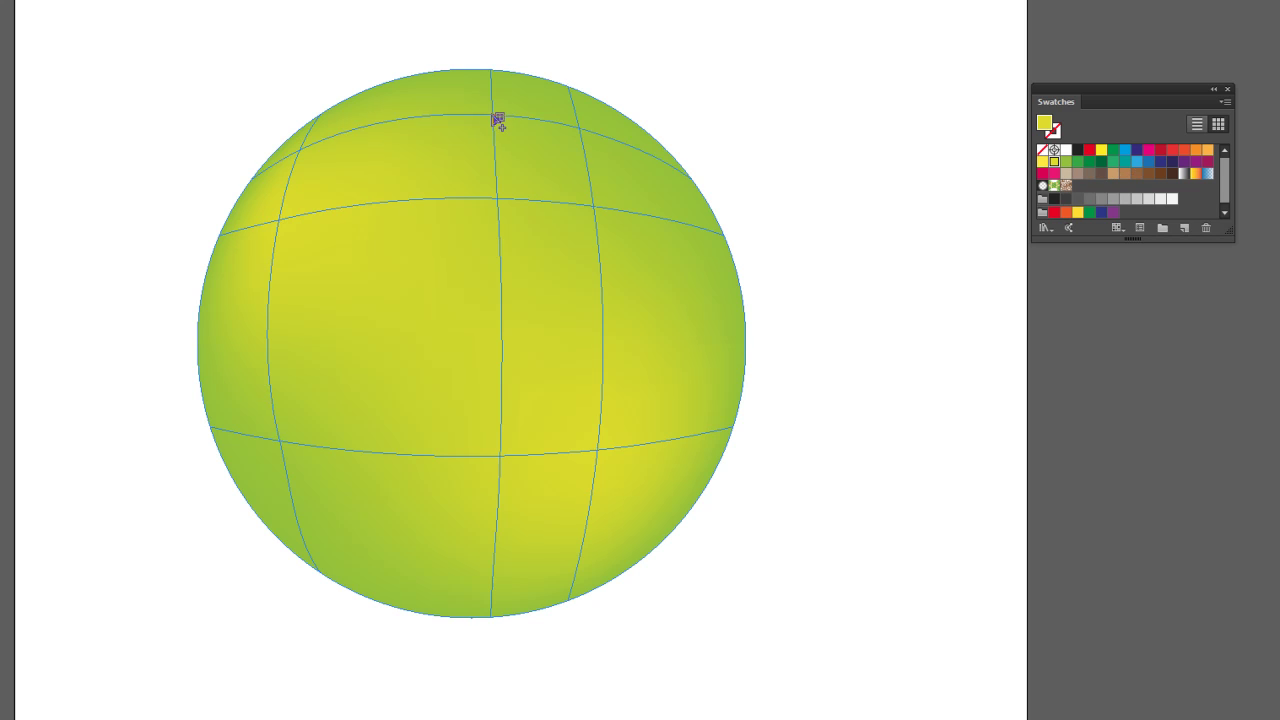
pyautogui.click(1149, 150)
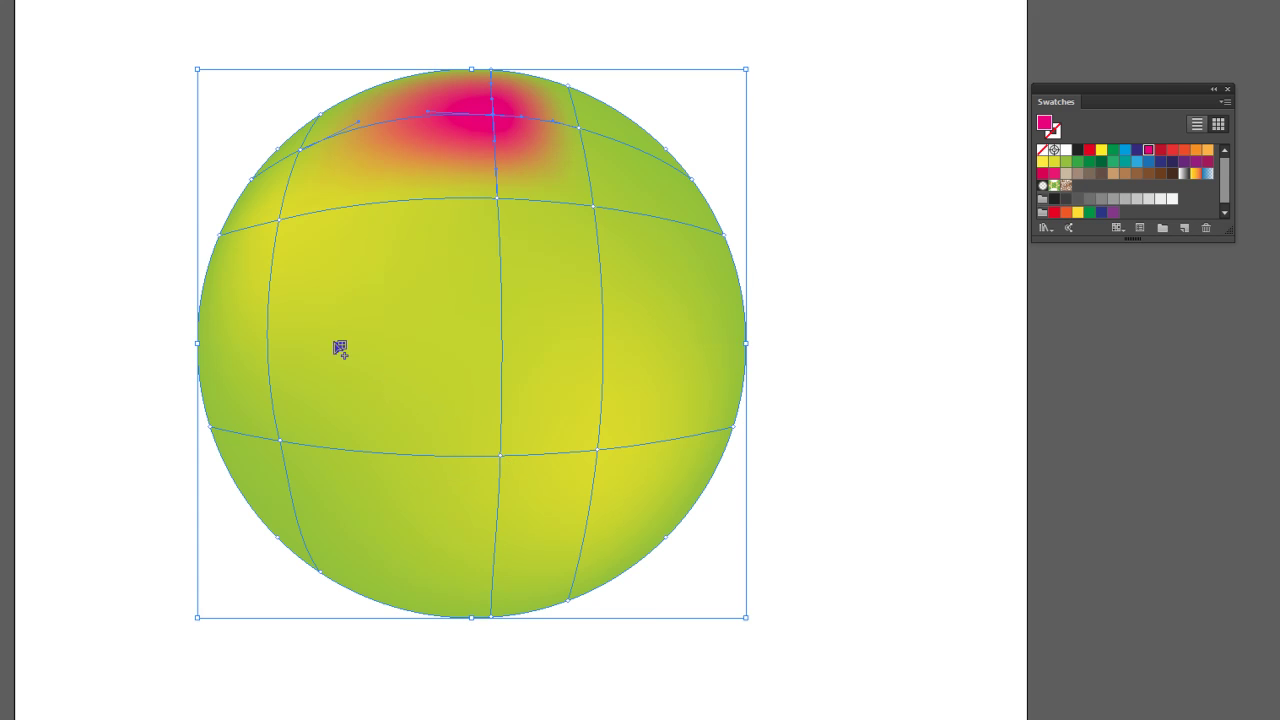
# Add a magenta mesh point left of centre and a blue mesh point near the bottom.
pyautogui.hotkey('ctrl', '+')
pyautogui.moveTo(475, 389); pyautogui.dragTo(505, 434)
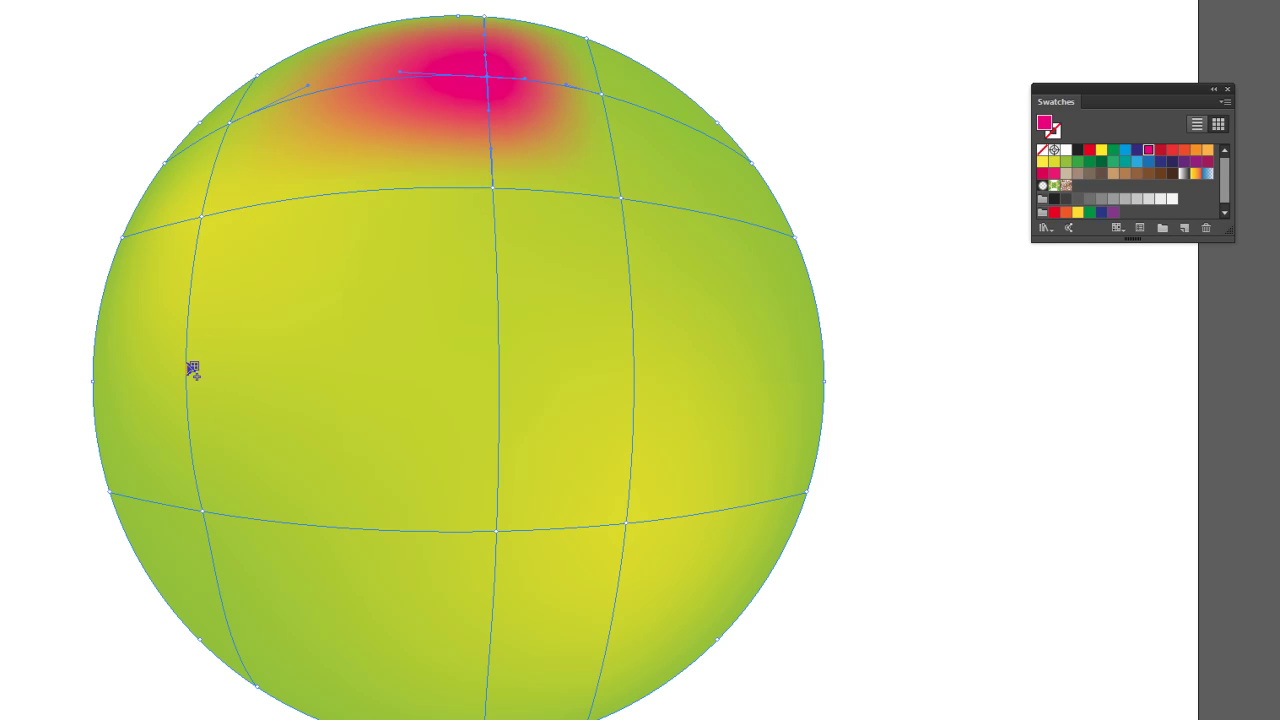
pyautogui.click(421, 381)
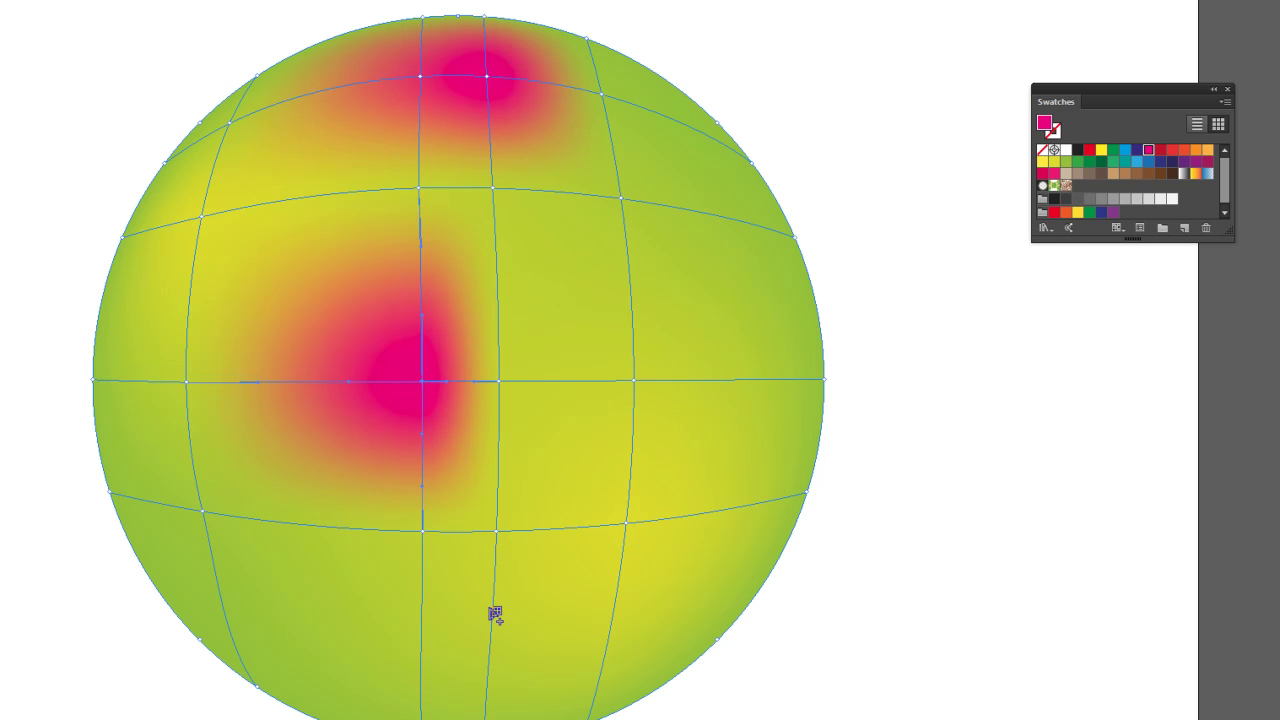
pyautogui.click(489, 660)
pyautogui.click(1090, 150)
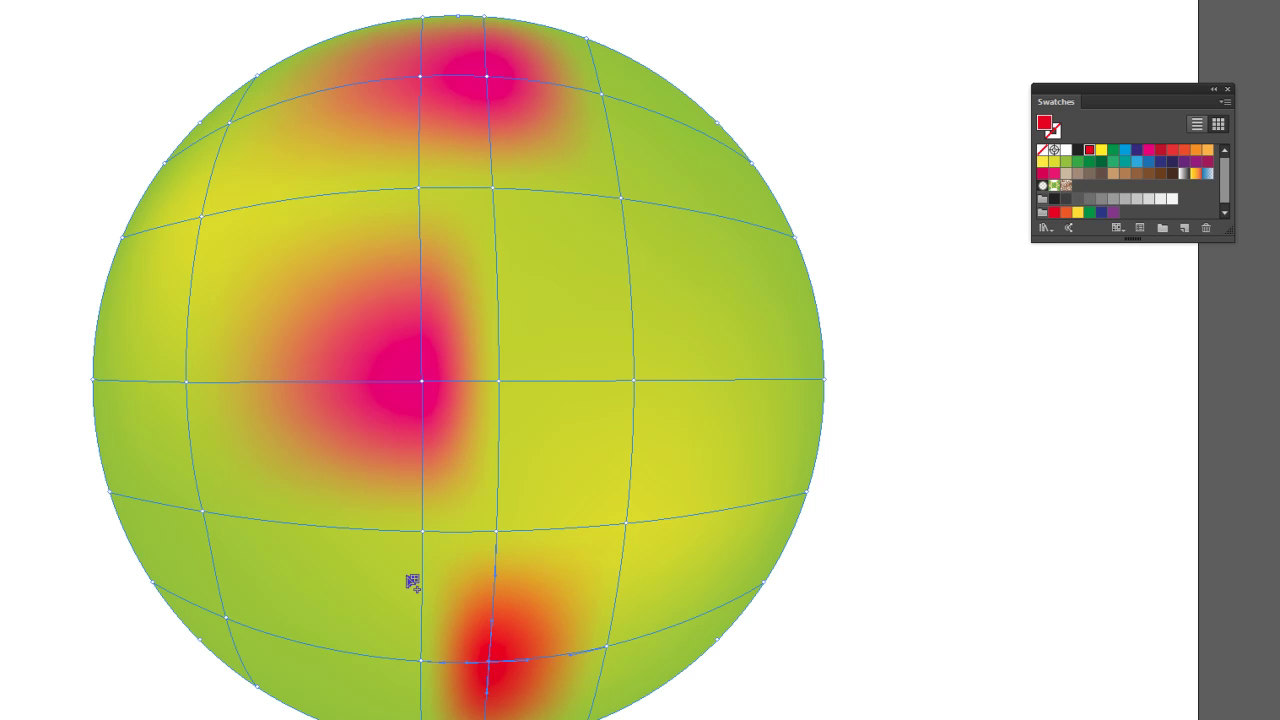
pyautogui.click(1137, 161)
# Colour the mesh point right of centre orange and deselect to preview.
pyautogui.moveTo(563, 343)
pyautogui.mouseDown()
pyautogui.moveTo(546, 338)
pyautogui.moveTo(646, 374)
pyautogui.mouseUp()
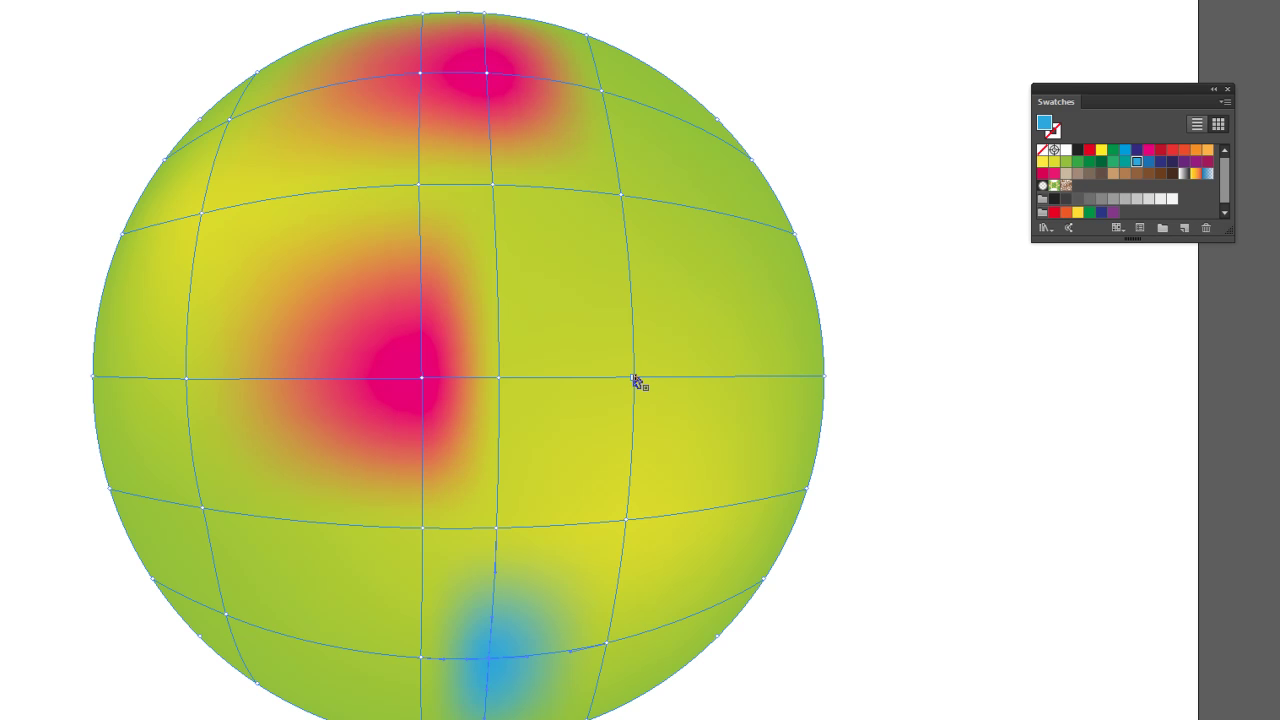
pyautogui.click(633, 378)
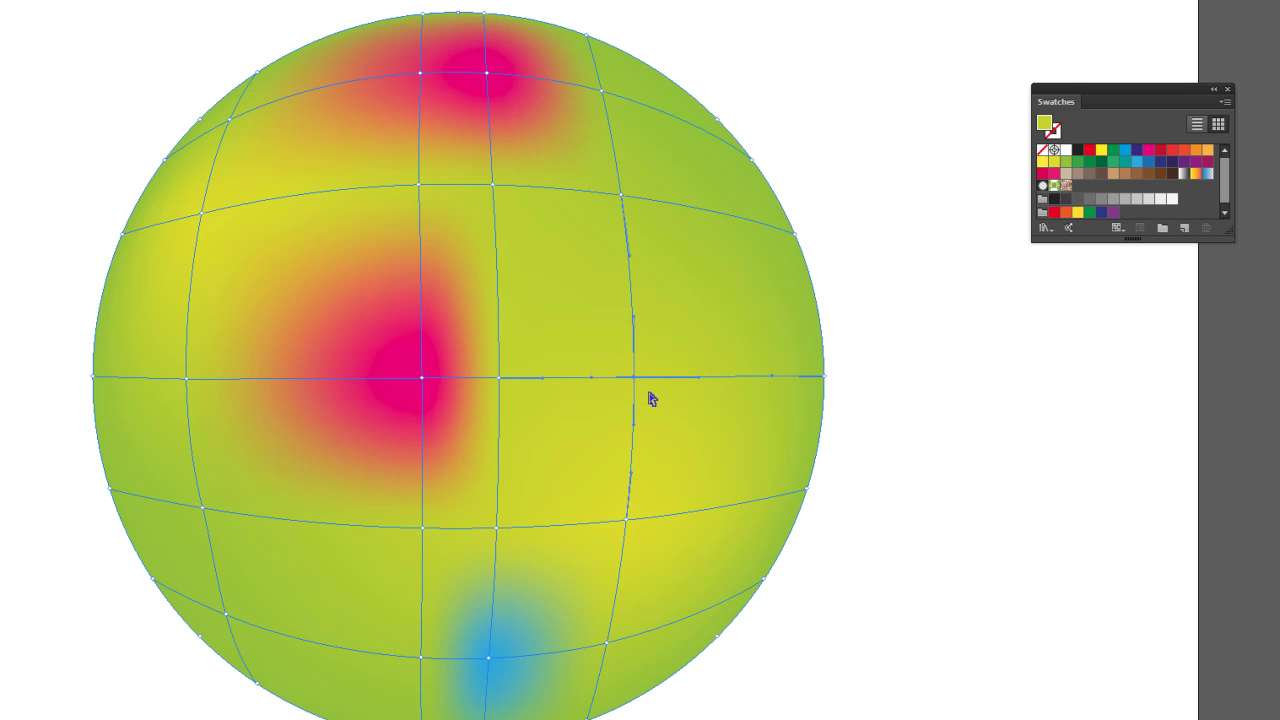
pyautogui.click(1196, 150)
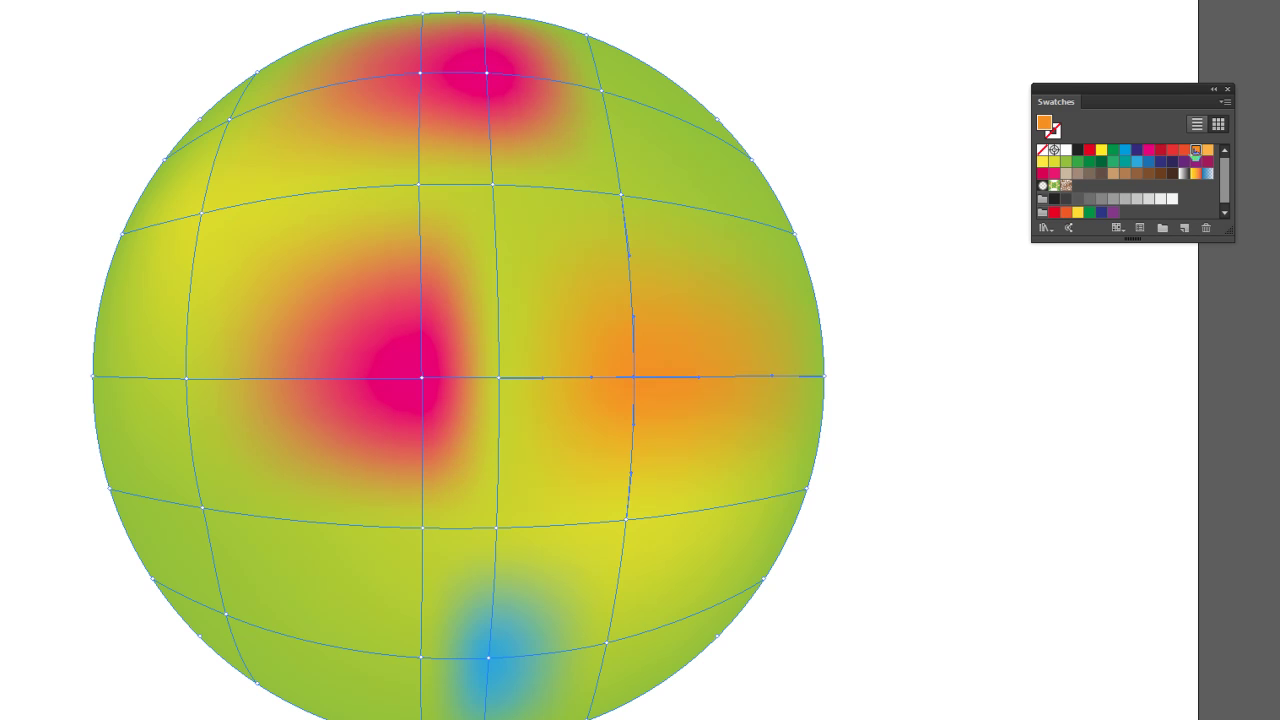
pyautogui.click(817, 251)
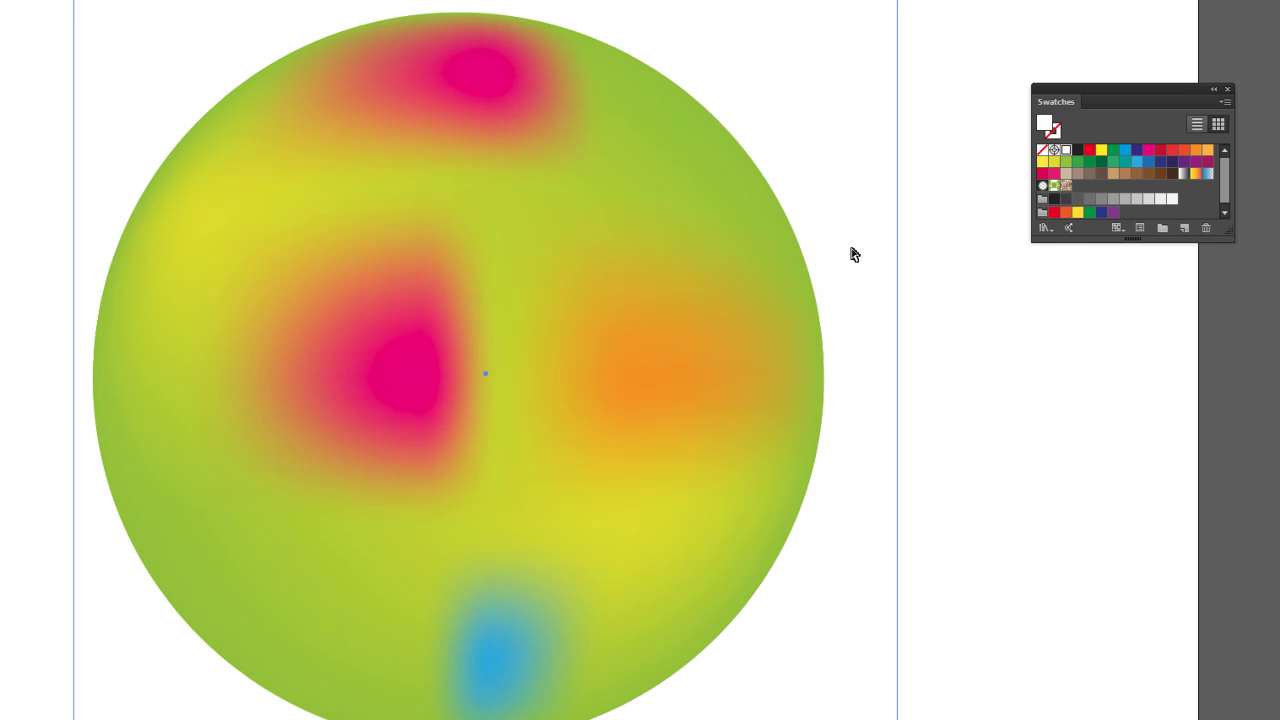
# Colour the right-edge mesh point yellow and the left-edge mesh point blue.
pyautogui.click(797, 241)
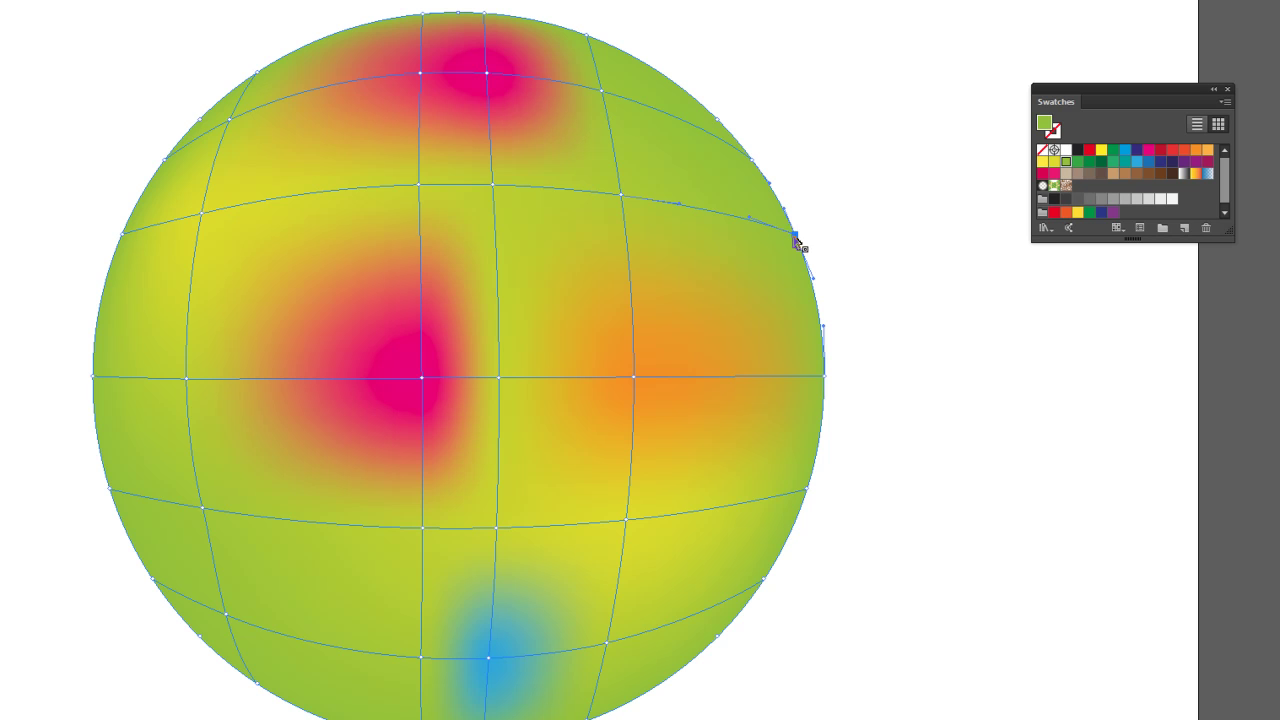
pyautogui.click(1113, 162)
pyautogui.click(1053, 173)
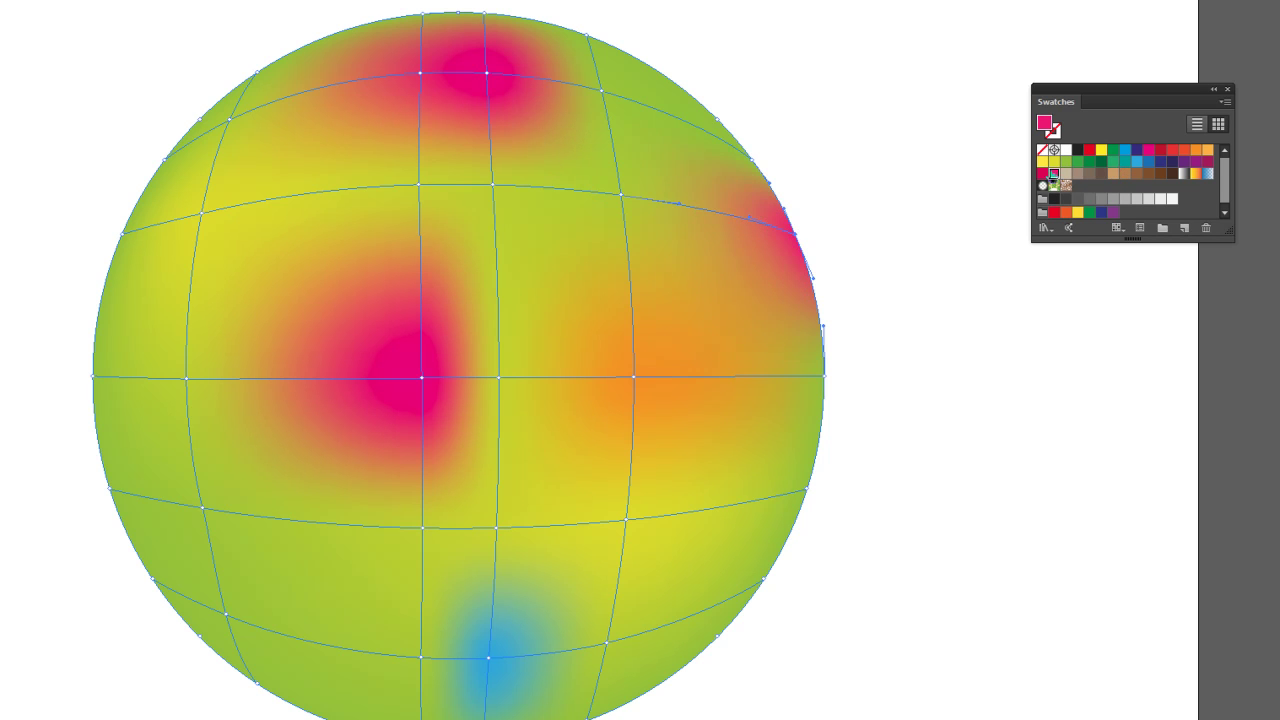
pyautogui.click(1043, 161)
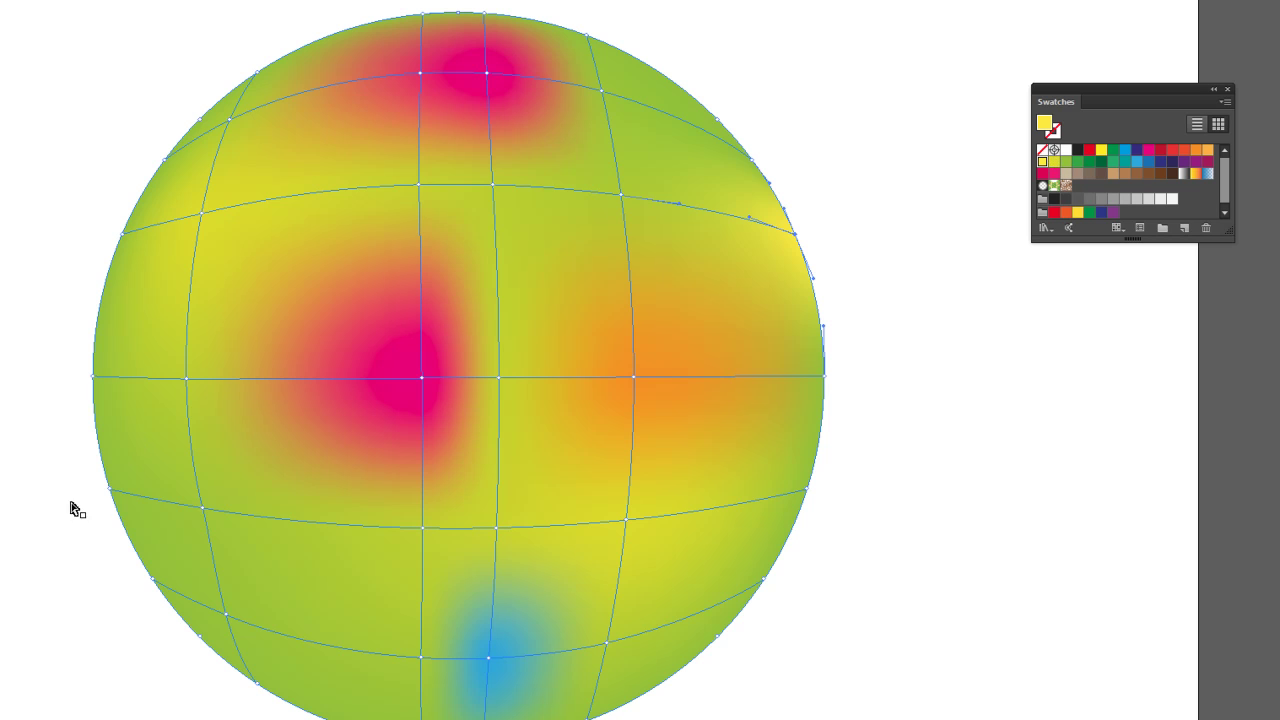
pyautogui.click(106, 494)
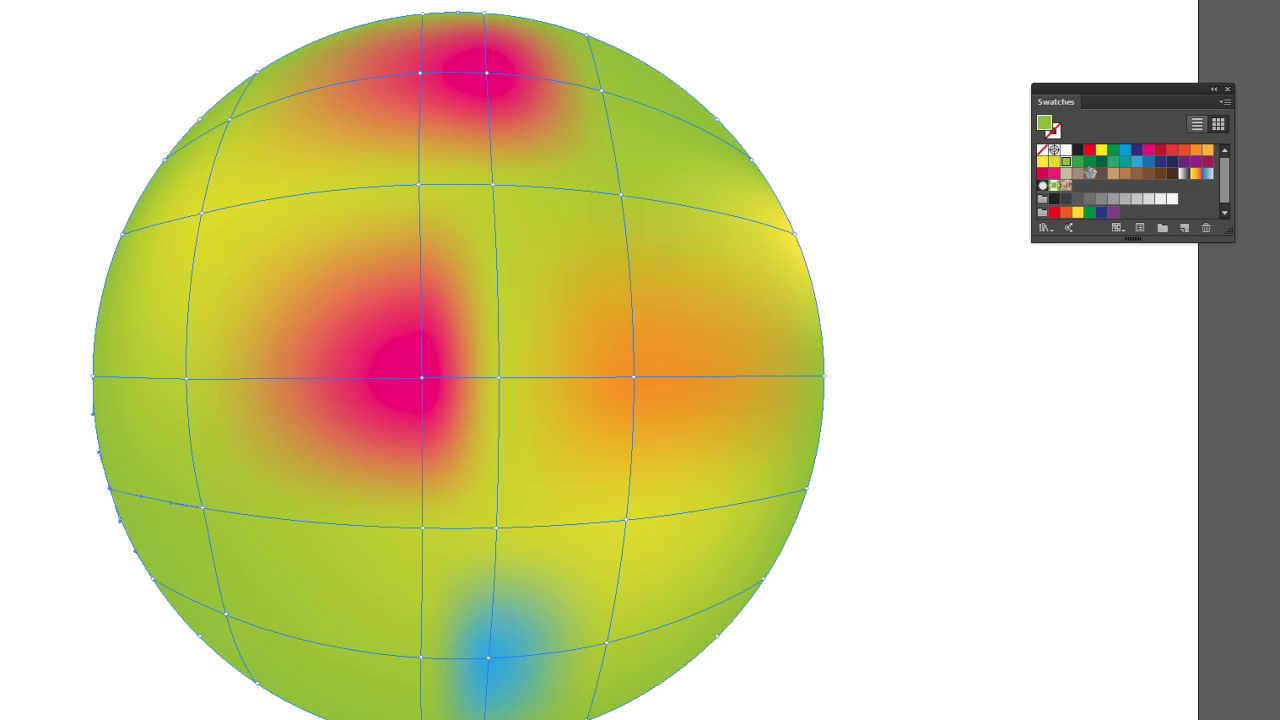
pyautogui.click(1149, 163)
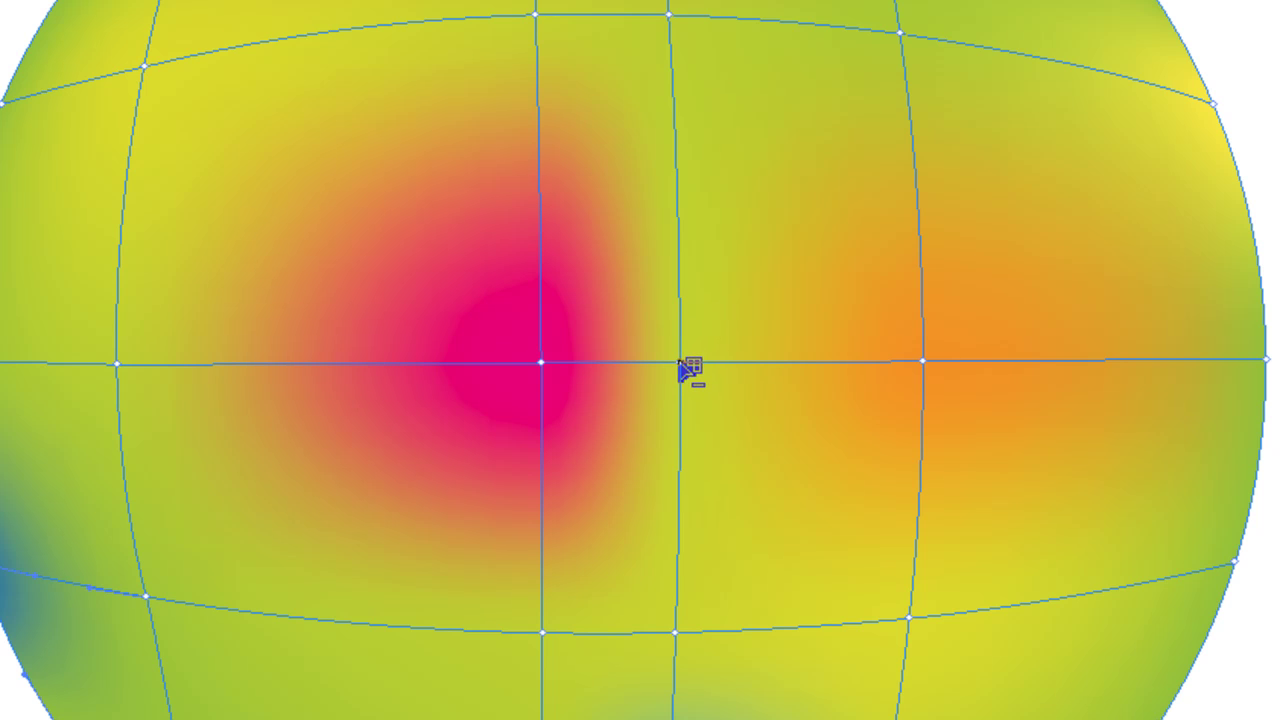
# Alt-click to delete the mesh lines through the pink point and the middle vertical line.
pyautogui.keyDown('alt'); pyautogui.click(680, 363); pyautogui.keyUp('alt')
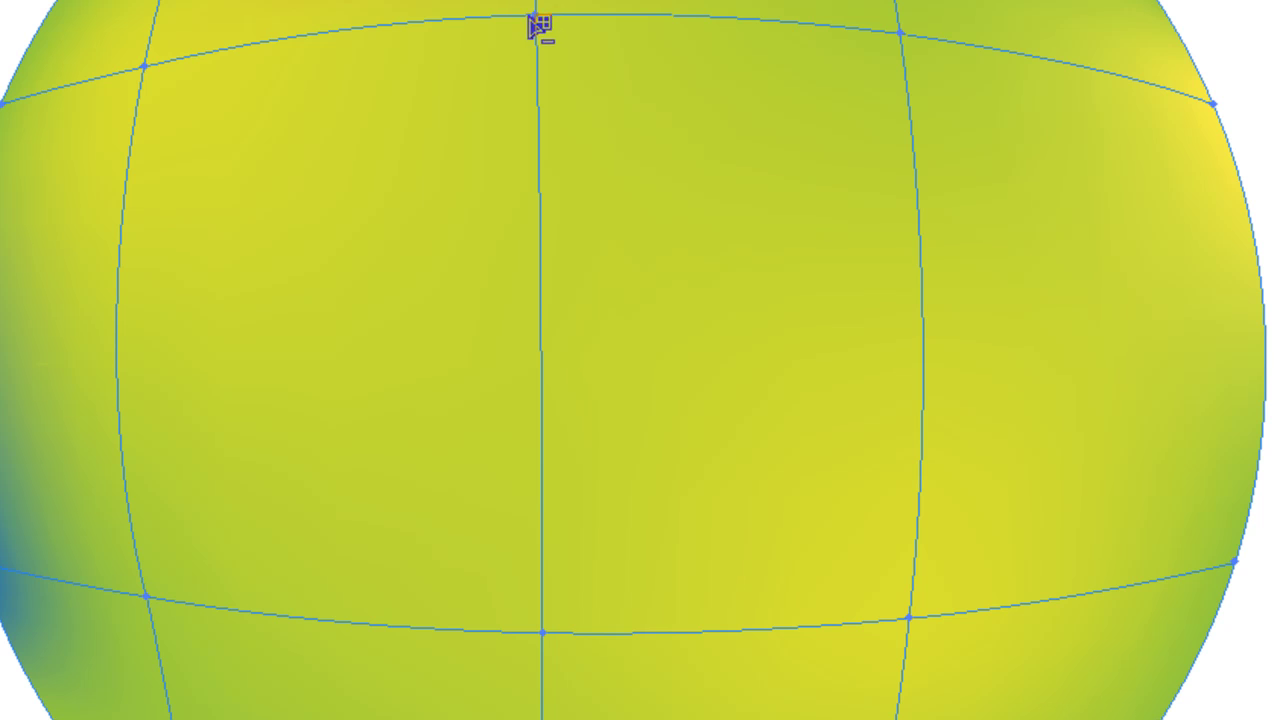
pyautogui.keyDown('alt'); pyautogui.click(540, 15); pyautogui.keyUp('alt')
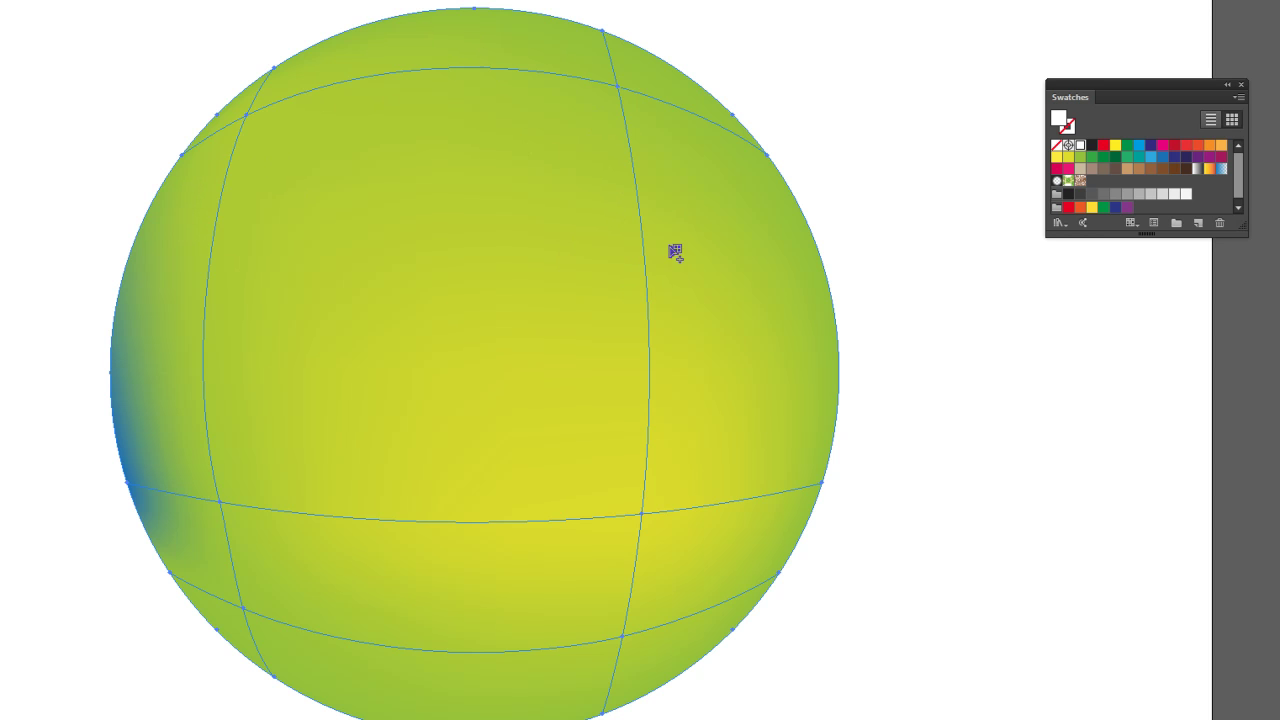
# Try white highlight mesh points on the sphere, undoing most of them.
pyautogui.click(638, 198)
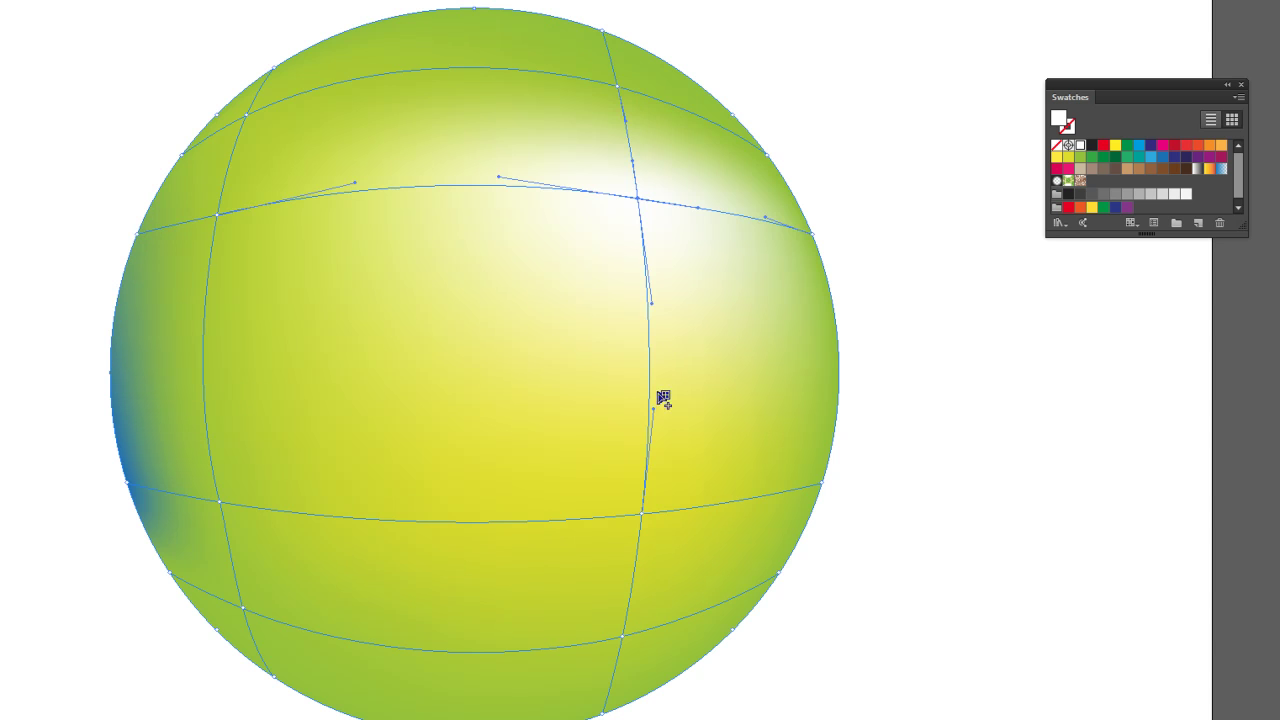
pyautogui.hotkey('ctrl', 'z')
pyautogui.click(623, 95)
pyautogui.hotkey('ctrl', 'z')
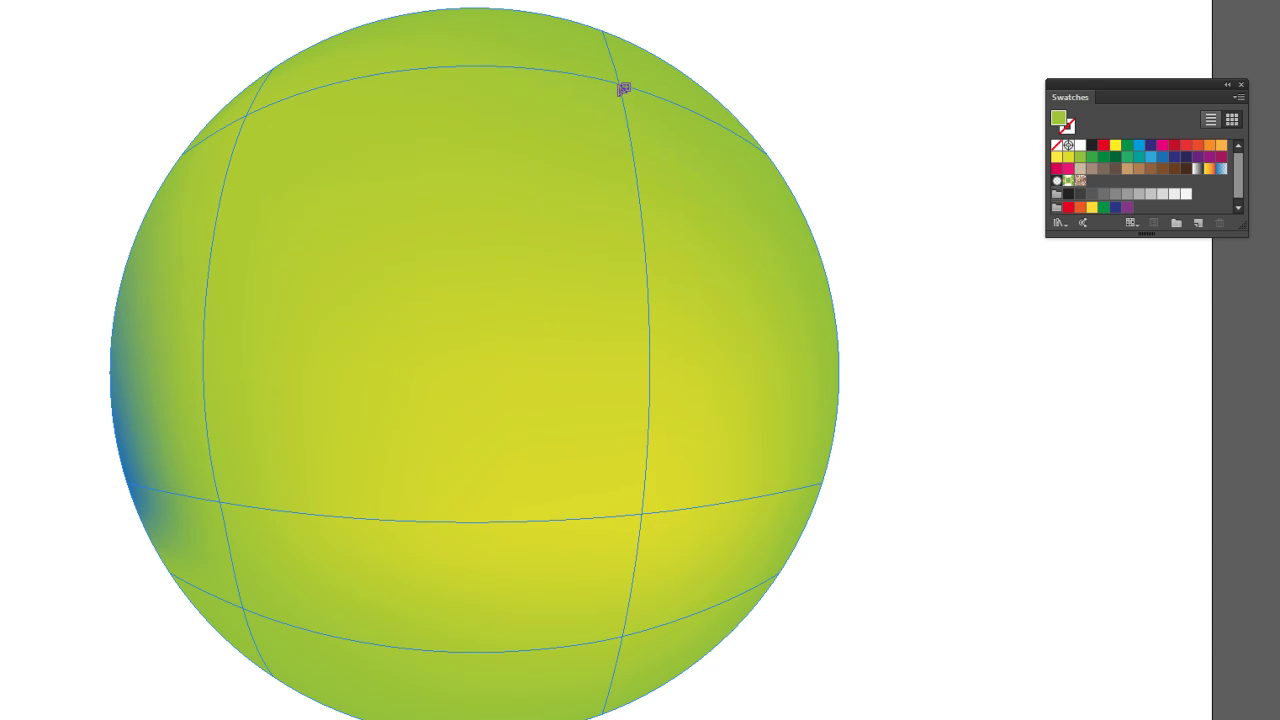
pyautogui.click(1080, 146)
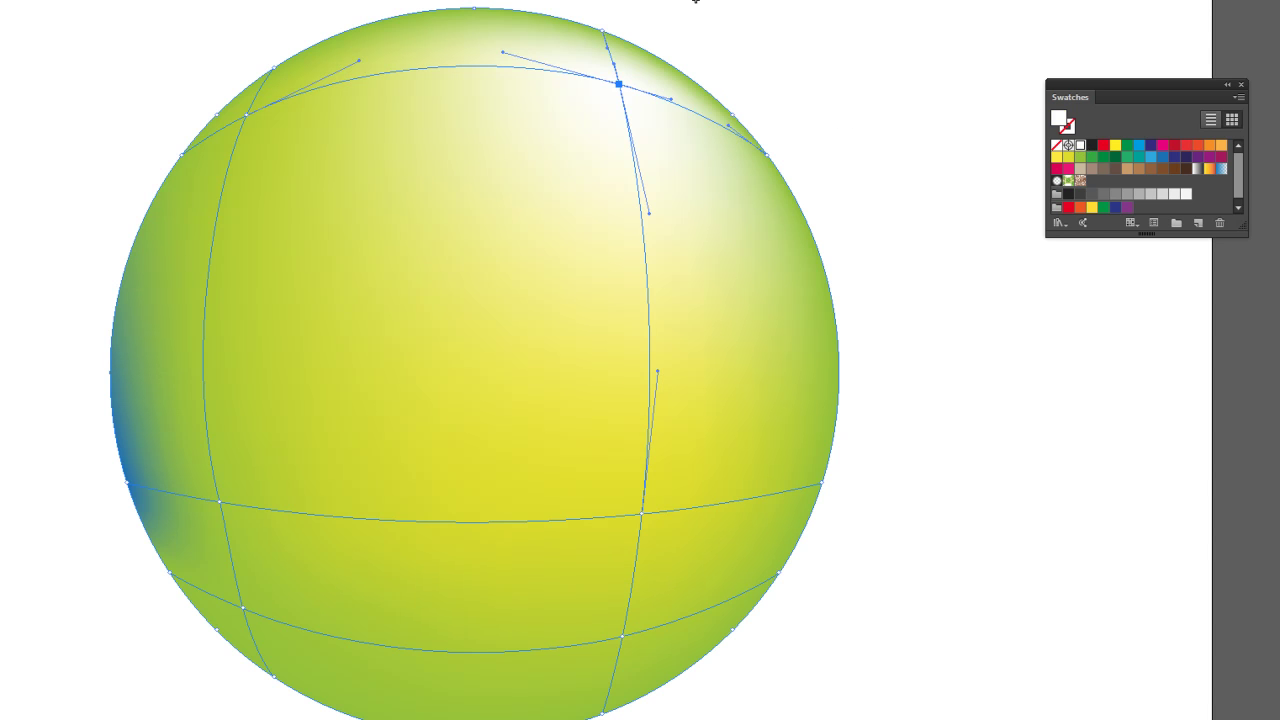
pyautogui.click(246, 117)
pyautogui.click(1080, 146)
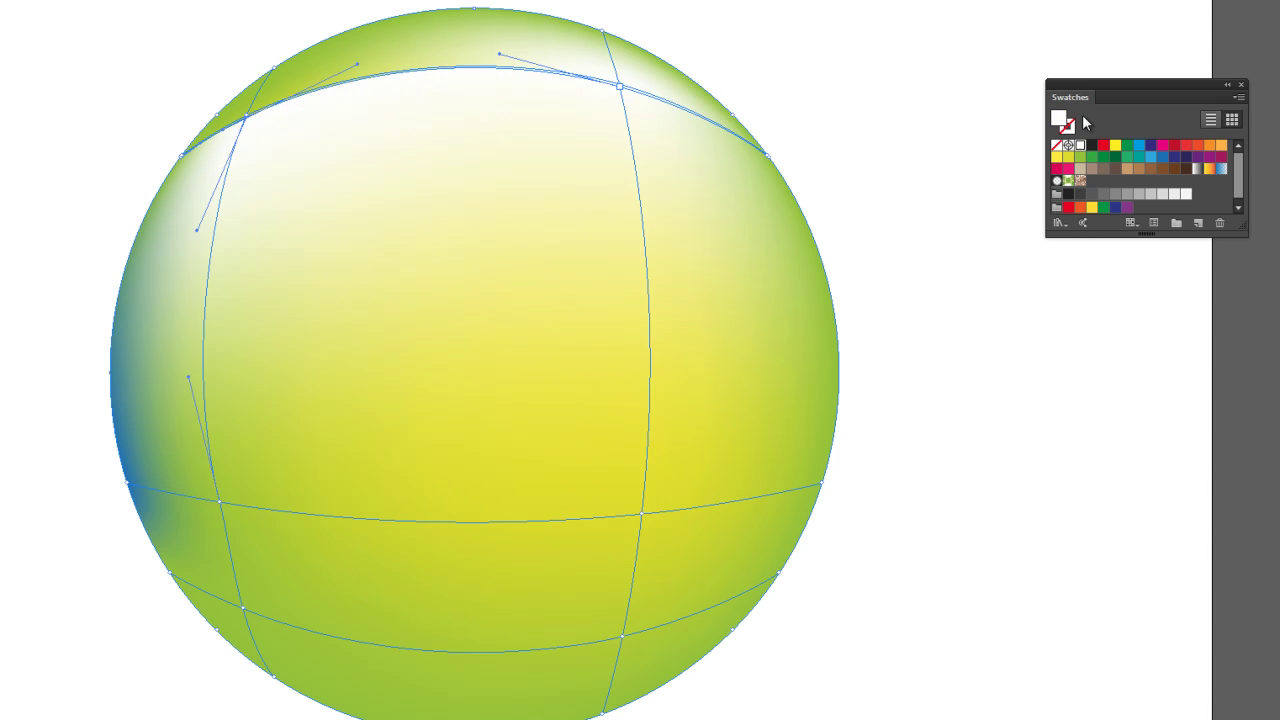
pyautogui.hotkey('ctrl', 'z')
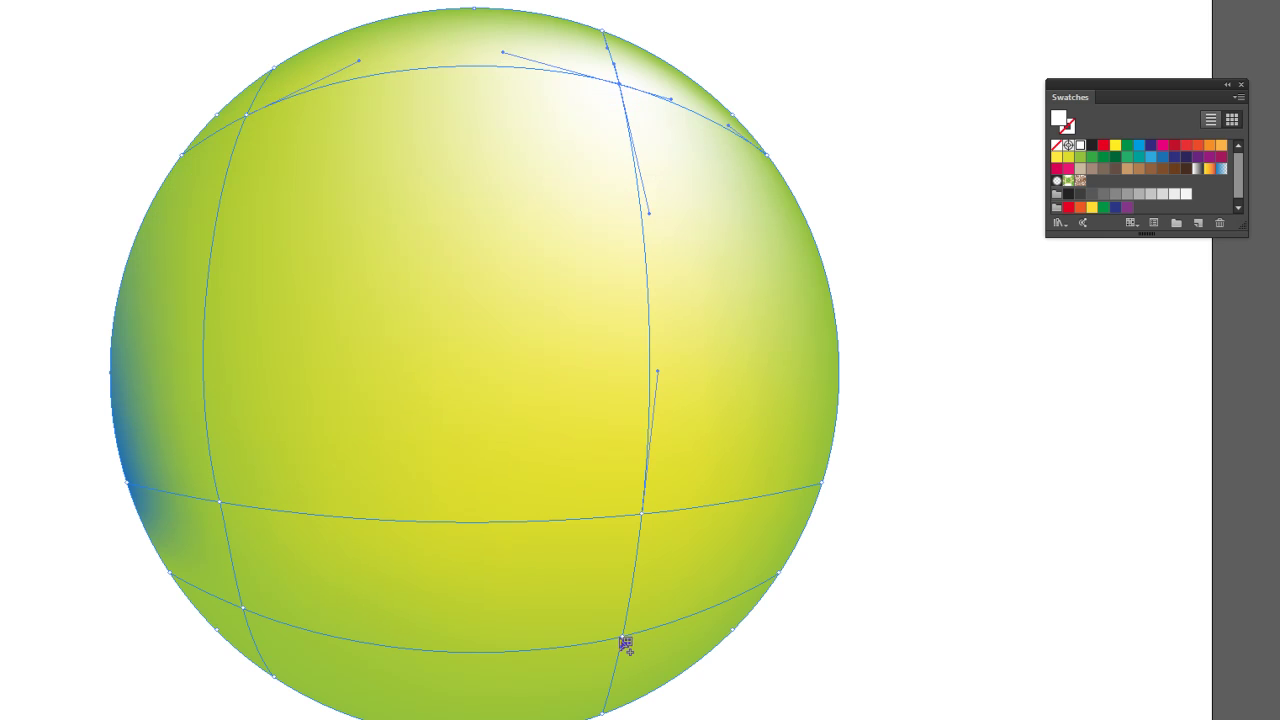
pyautogui.click(628, 638)
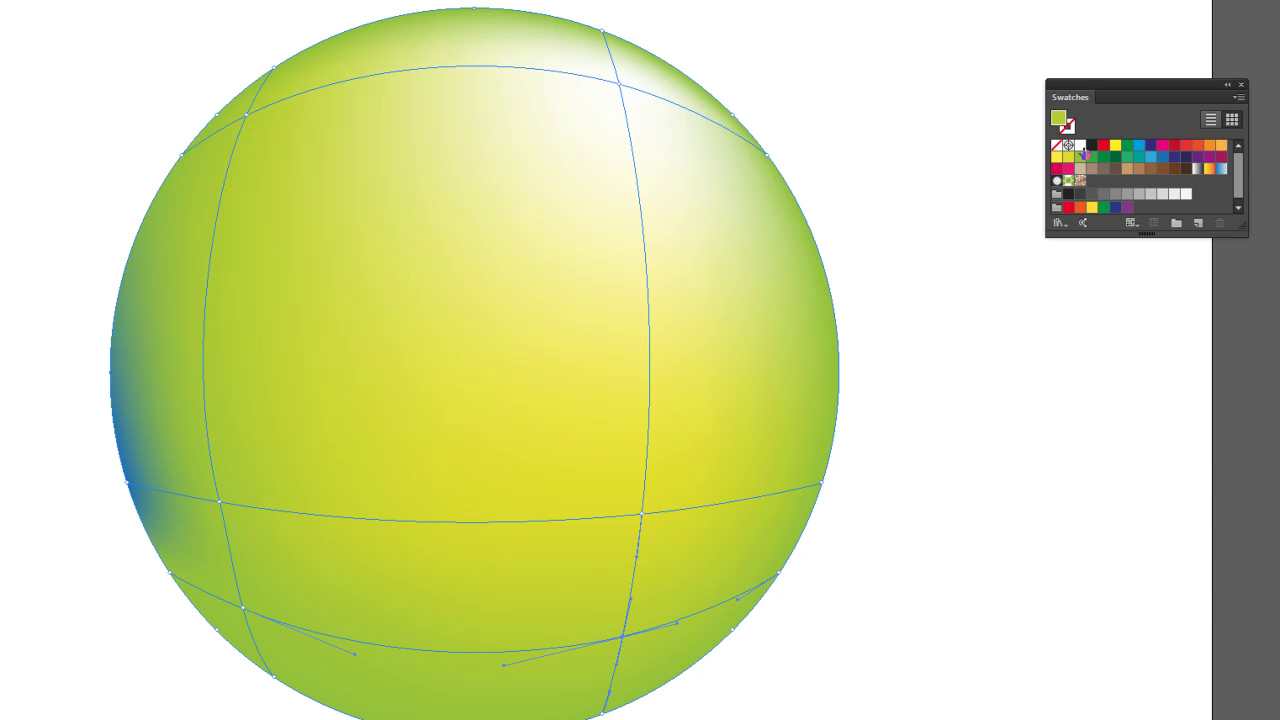
pyautogui.click(1080, 146)
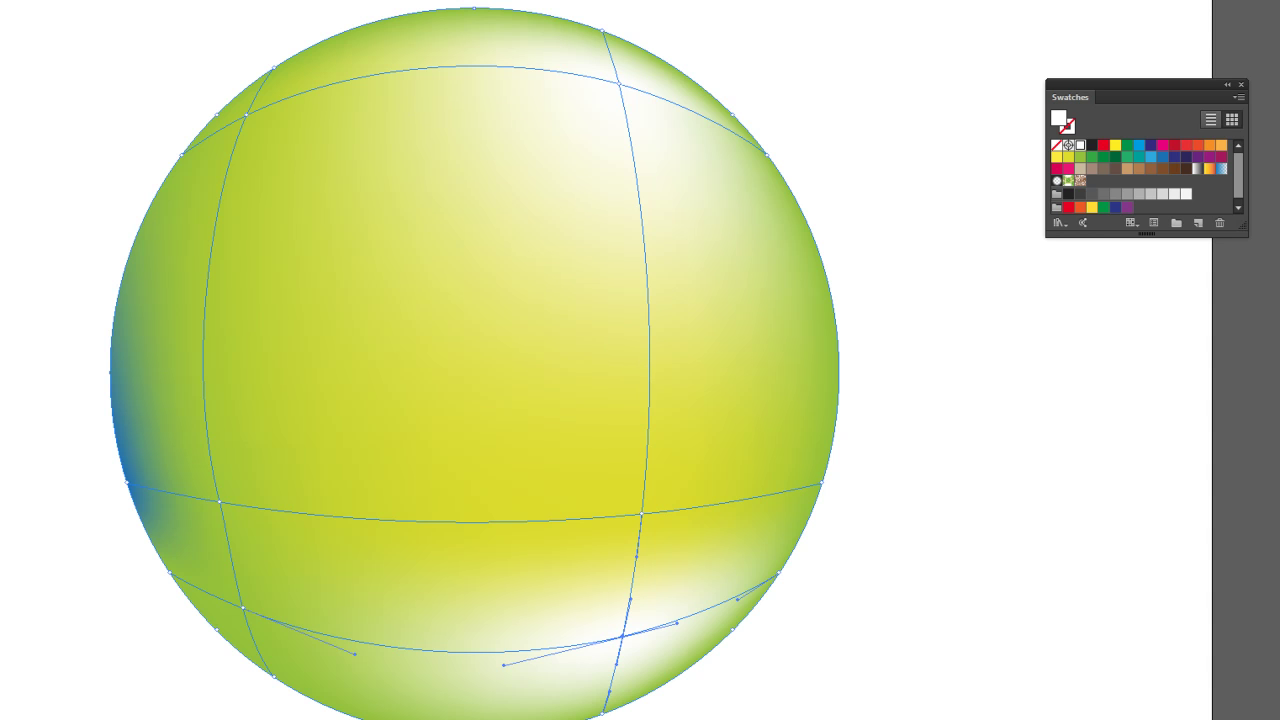
# Select the sphere, revert it to a plain circle and deselect it.
pyautogui.press('v')
pyautogui.hotkey('ctrl', 'f')
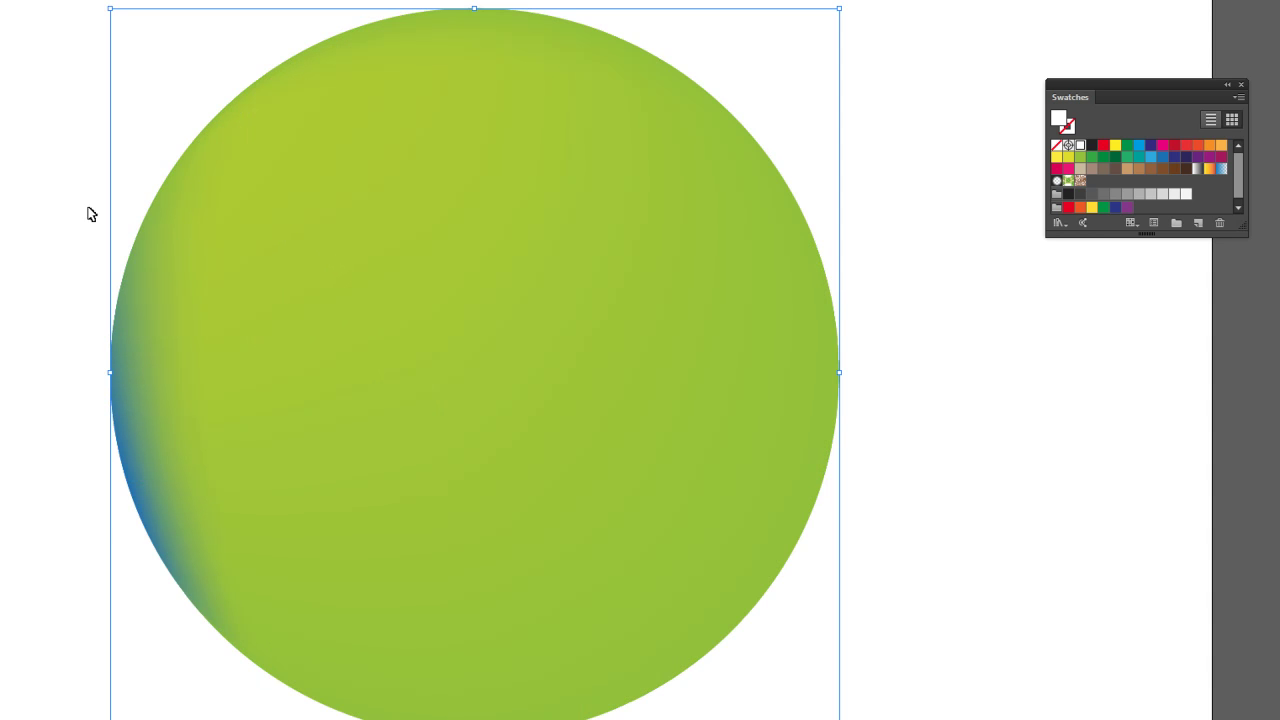
pyautogui.moveTo(12, 242); pyautogui.dragTo(138, 290)
pyautogui.moveTo(70, 102); pyautogui.dragTo(325, 326)
# Delete the green circle and draw a square on the empty artboard.
pyautogui.press('Delete')
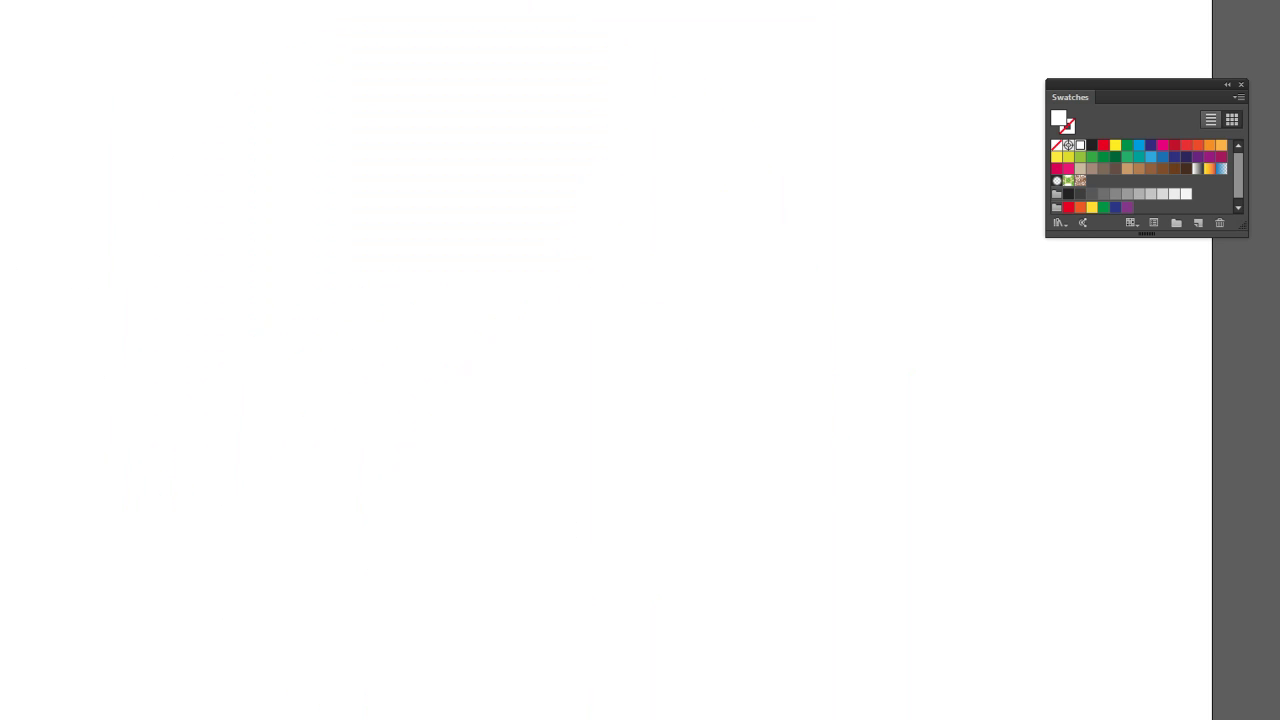
pyautogui.moveTo(327, 171); pyautogui.dragTo(720, 540)
pyautogui.moveTo(640, 269); pyautogui.dragTo(640, 283)
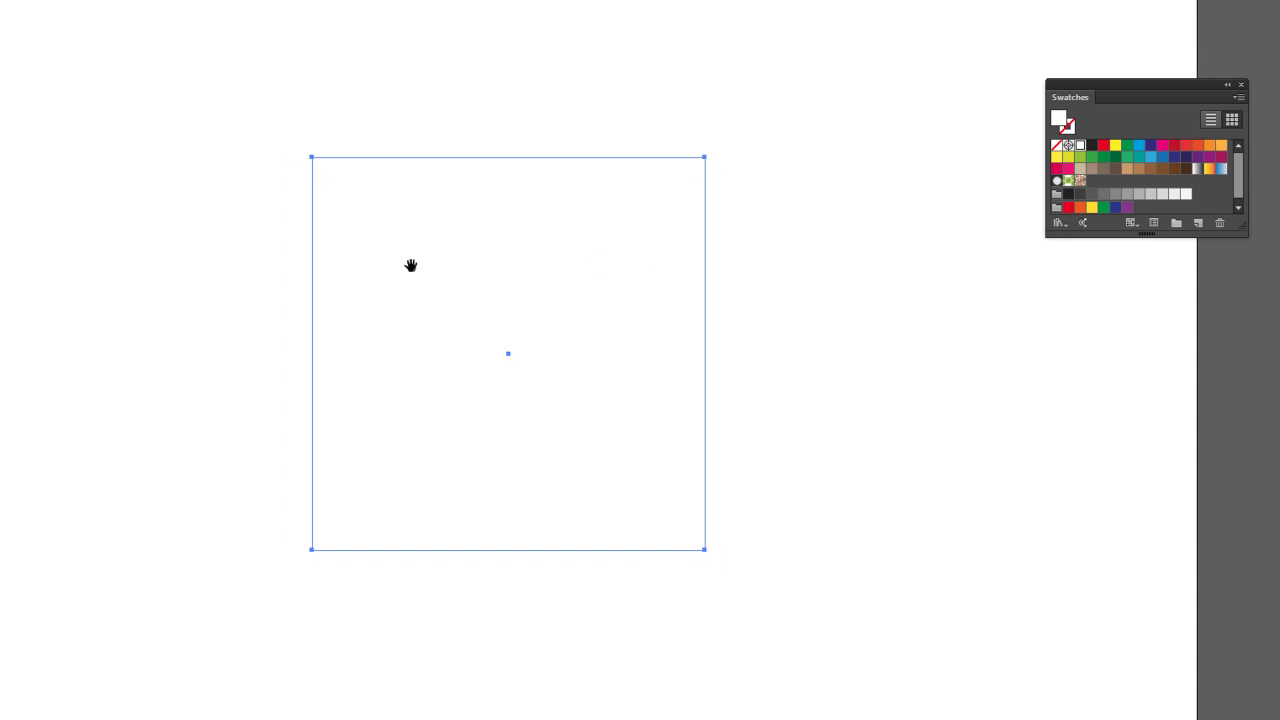
# Add a green mesh point at the square's top right and a purple one at the lower left.
pyautogui.press('u')
pyautogui.click(616, 238)
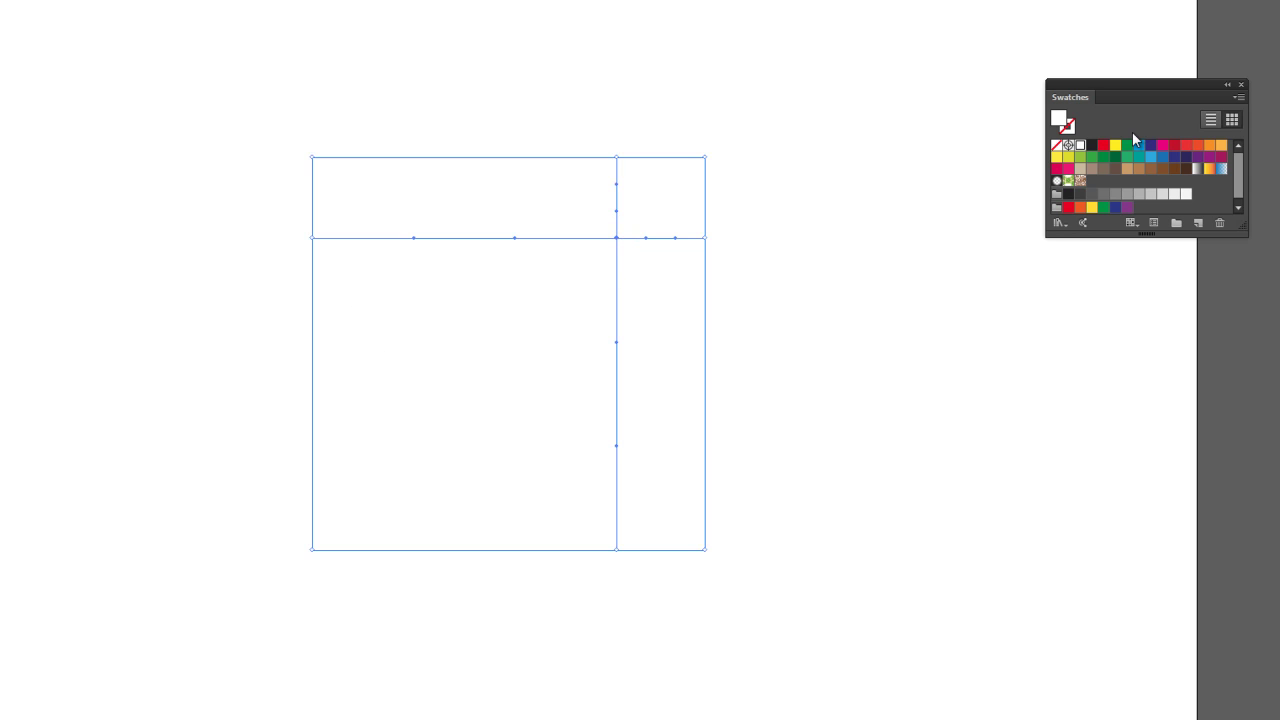
pyautogui.click(1080, 157)
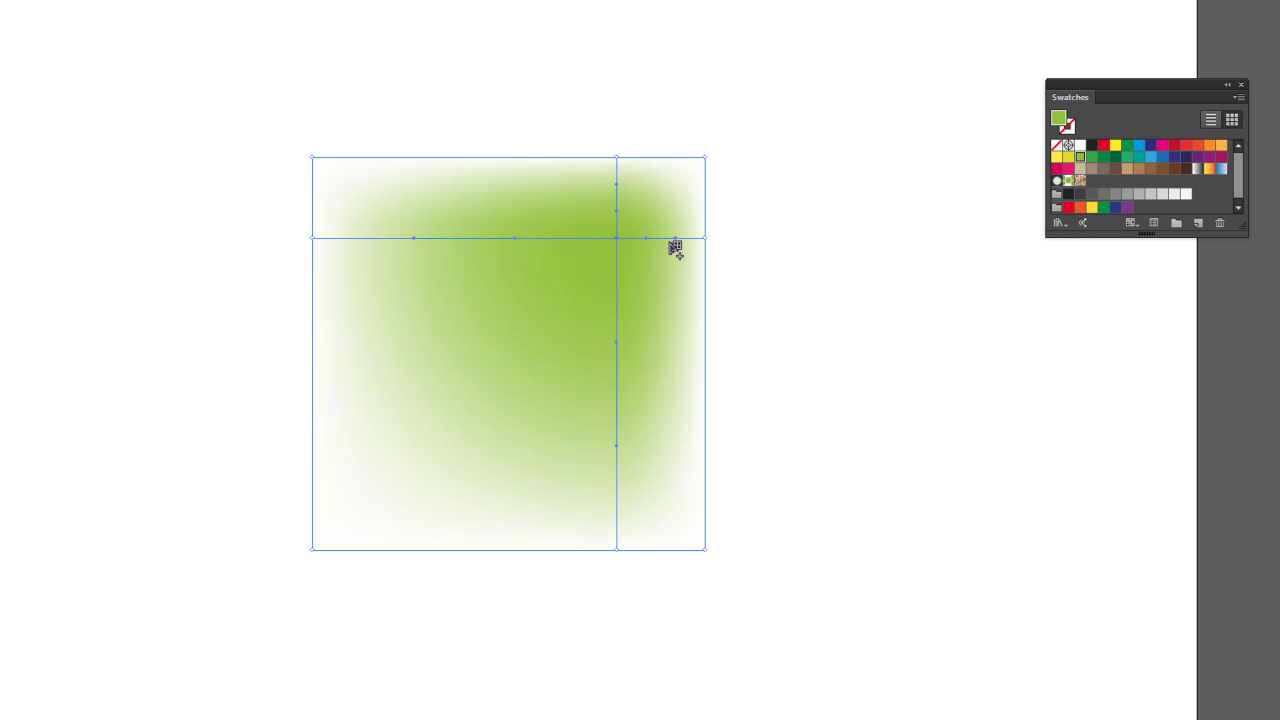
pyautogui.click(384, 490)
pyautogui.click(1057, 158)
pyautogui.click(1209, 157)
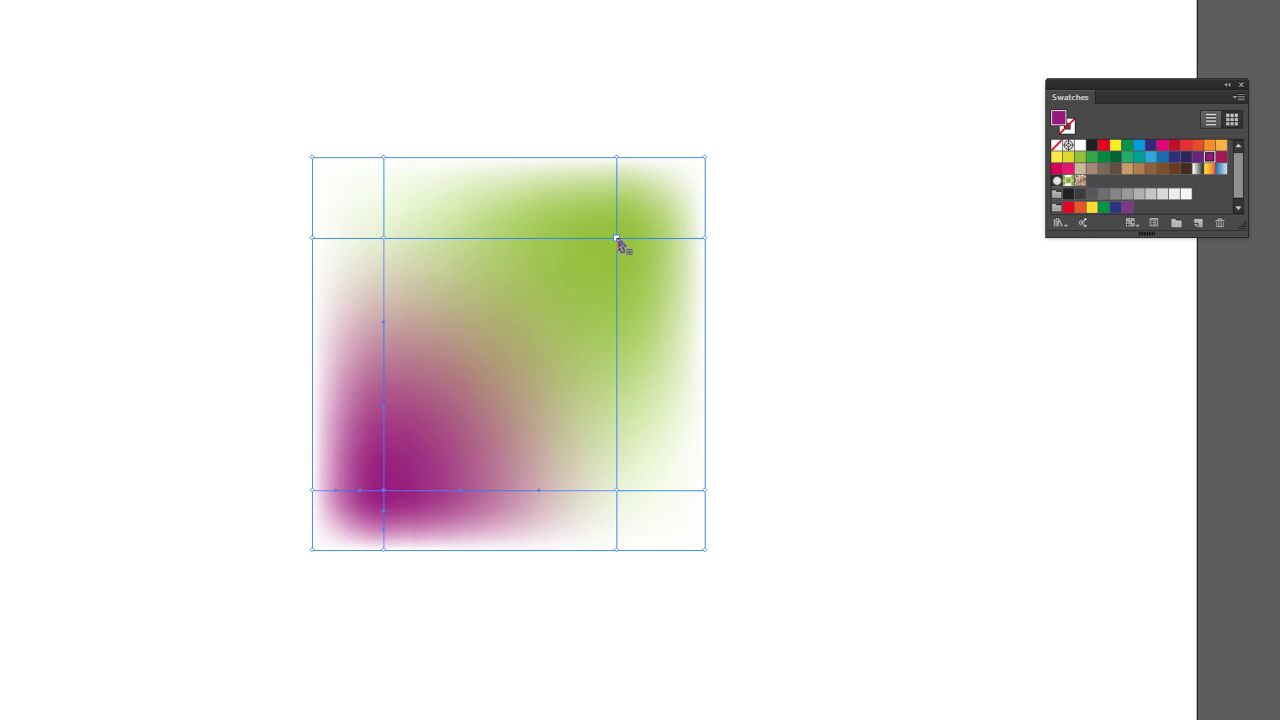
# Warp the mesh by dragging the green and purple points toward the centre.
pyautogui.click(616, 238)
pyautogui.moveTo(616, 238); pyautogui.dragTo(543, 366)
pyautogui.hotkey('ctrl', 'z')
pyautogui.moveTo(384, 491); pyautogui.dragTo(497, 349)
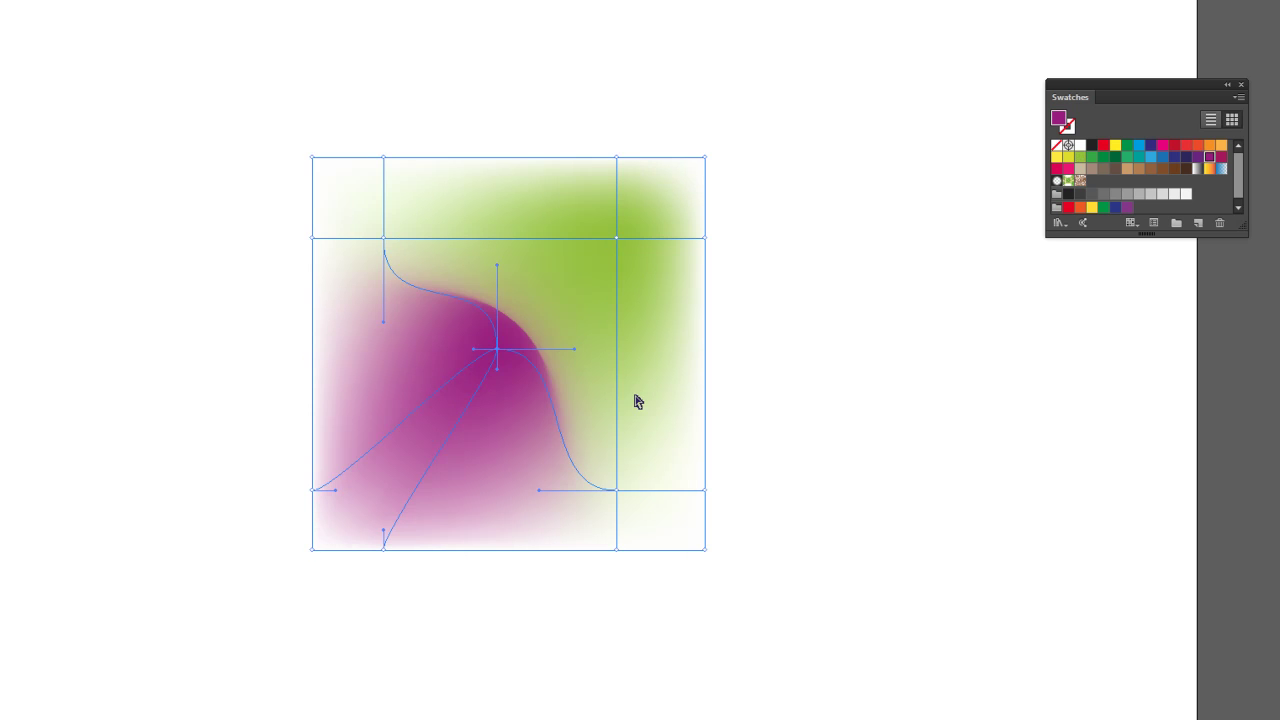
pyautogui.moveTo(616, 238); pyautogui.dragTo(557, 319)
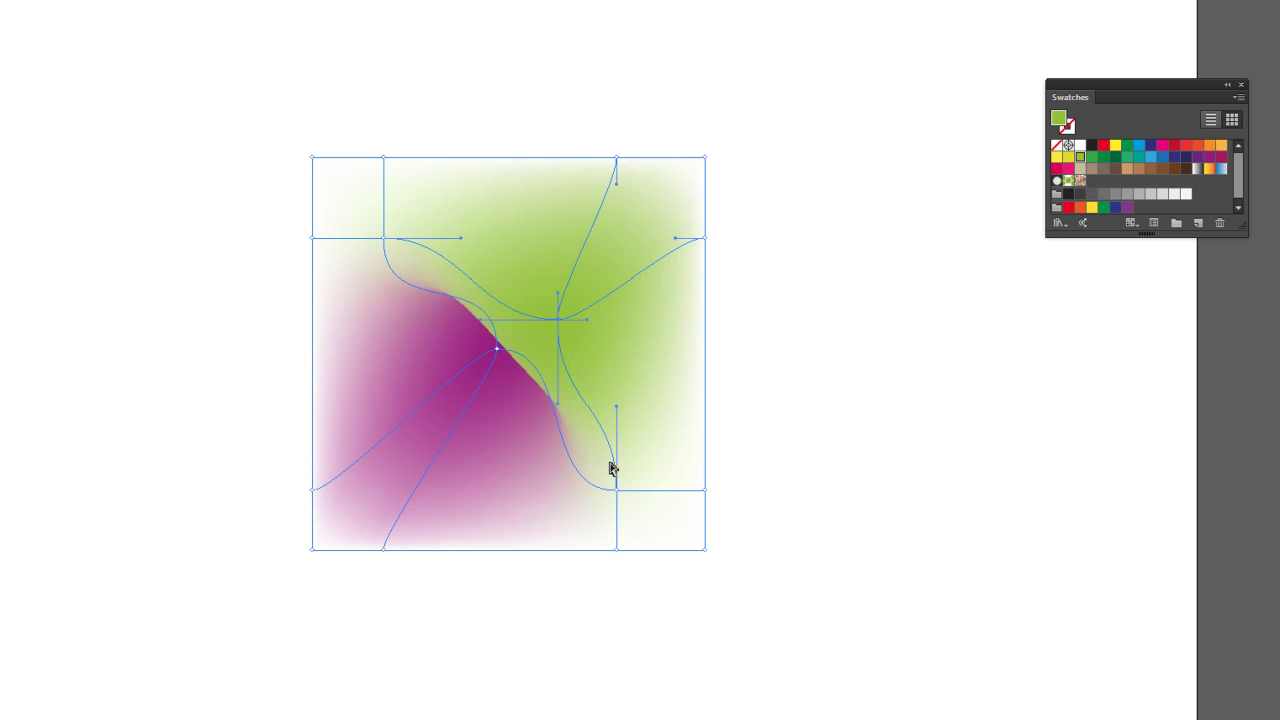
# Undo the moves and colours, then select and delete the square.
pyautogui.hotkey('ctrl', 'z')
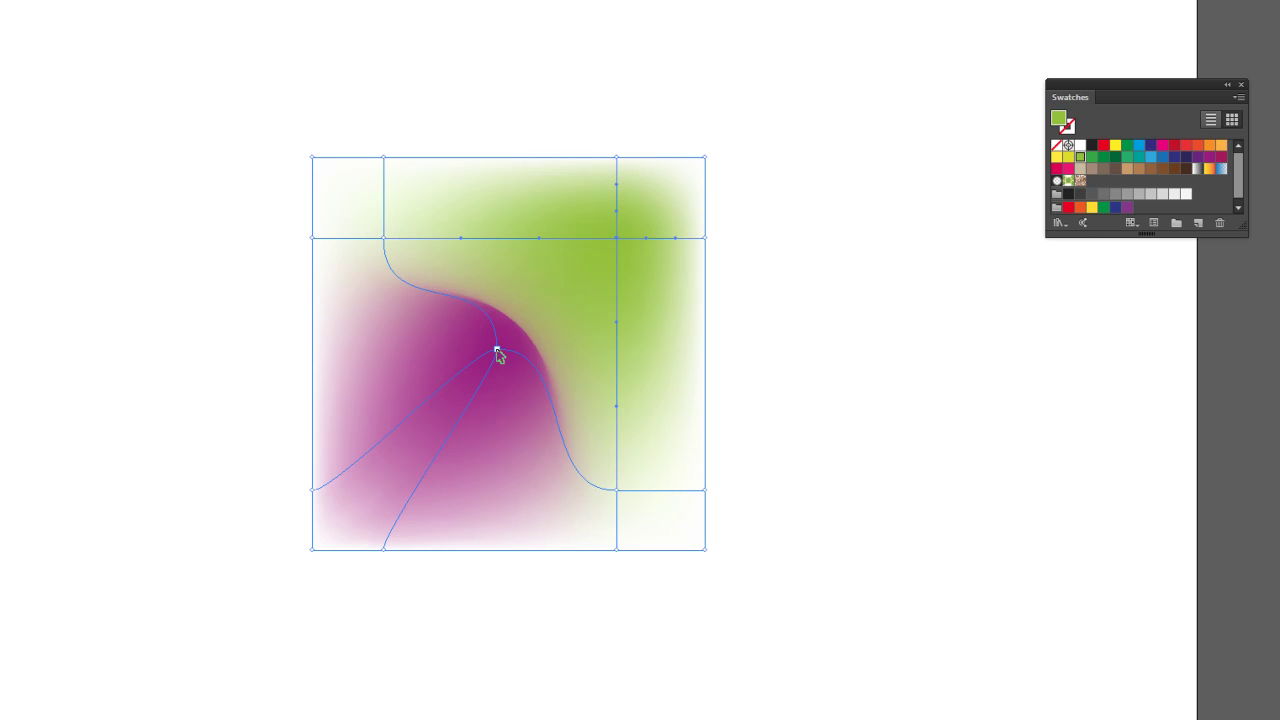
pyautogui.hotkey('ctrl', 'z')
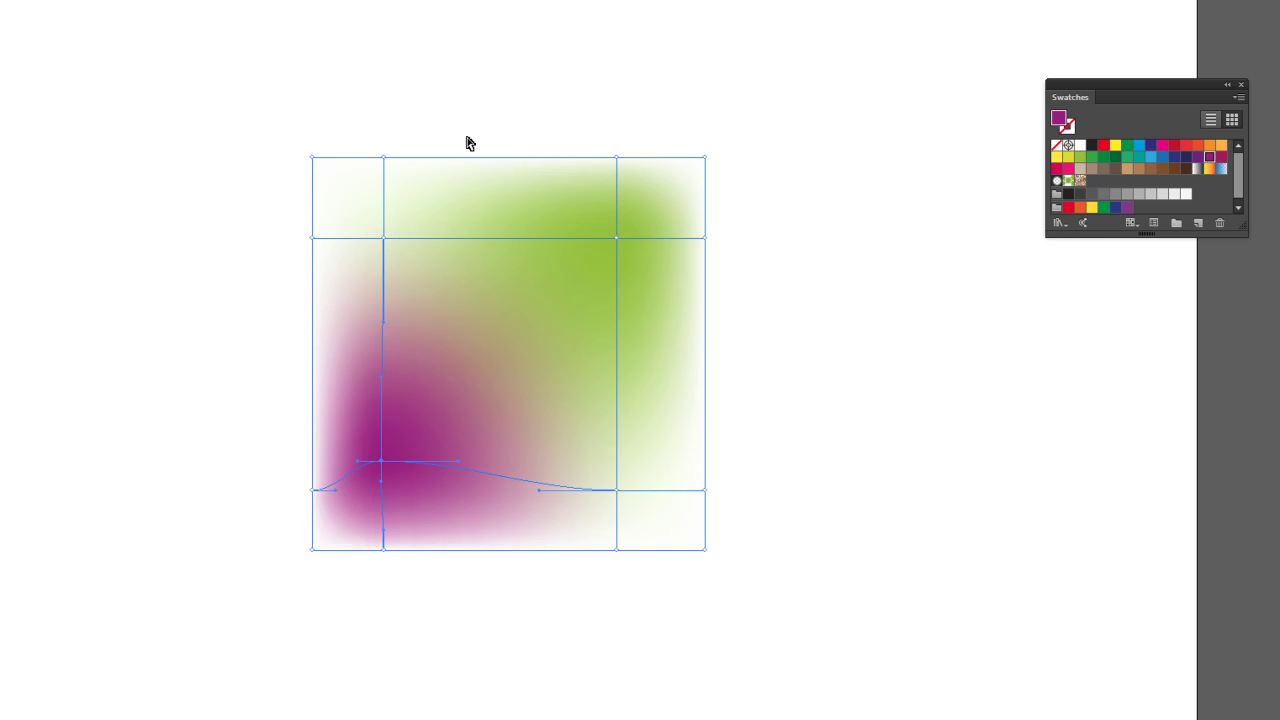
pyautogui.hotkey('ctrl', 'z')
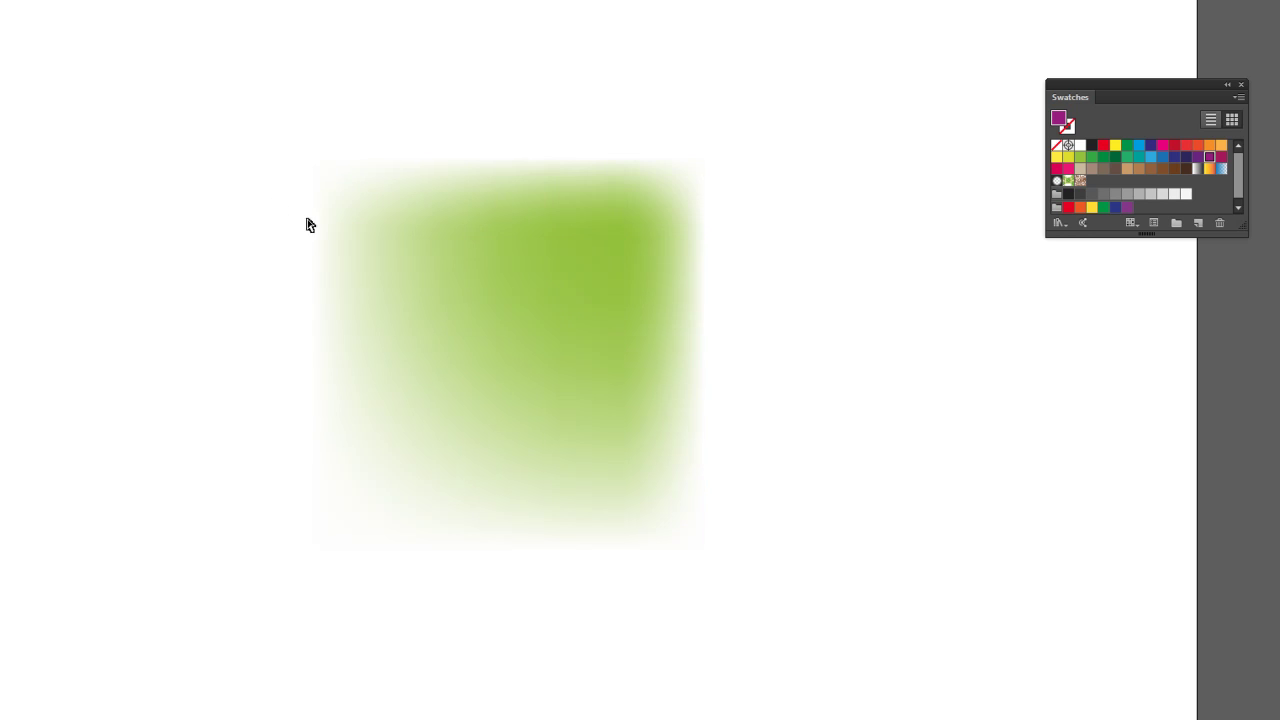
pyautogui.hotkey('ctrl', 'z')
pyautogui.moveTo(184, 83); pyautogui.dragTo(603, 440)
pyautogui.press('Delete')
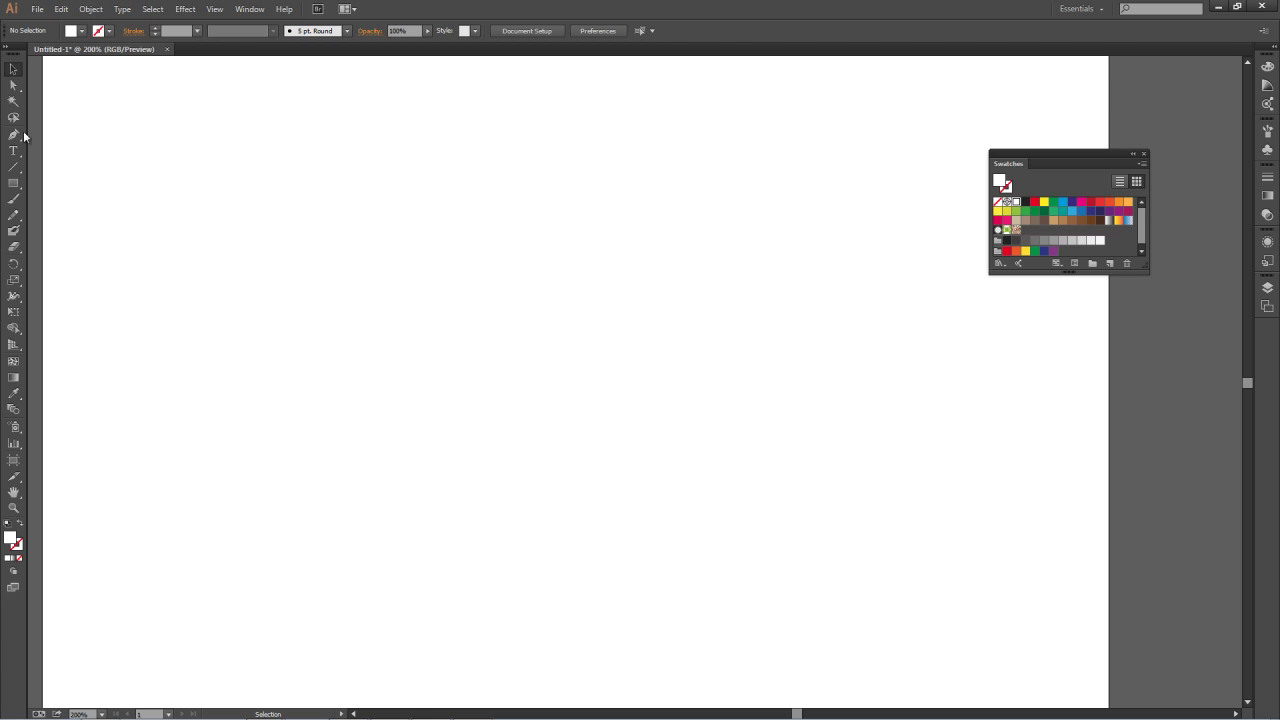
# Draw a 317 px circle on the empty artboard with the Ellipse tool, then open the Object menu.
pyautogui.click(14, 185)
pyautogui.click(14, 185)
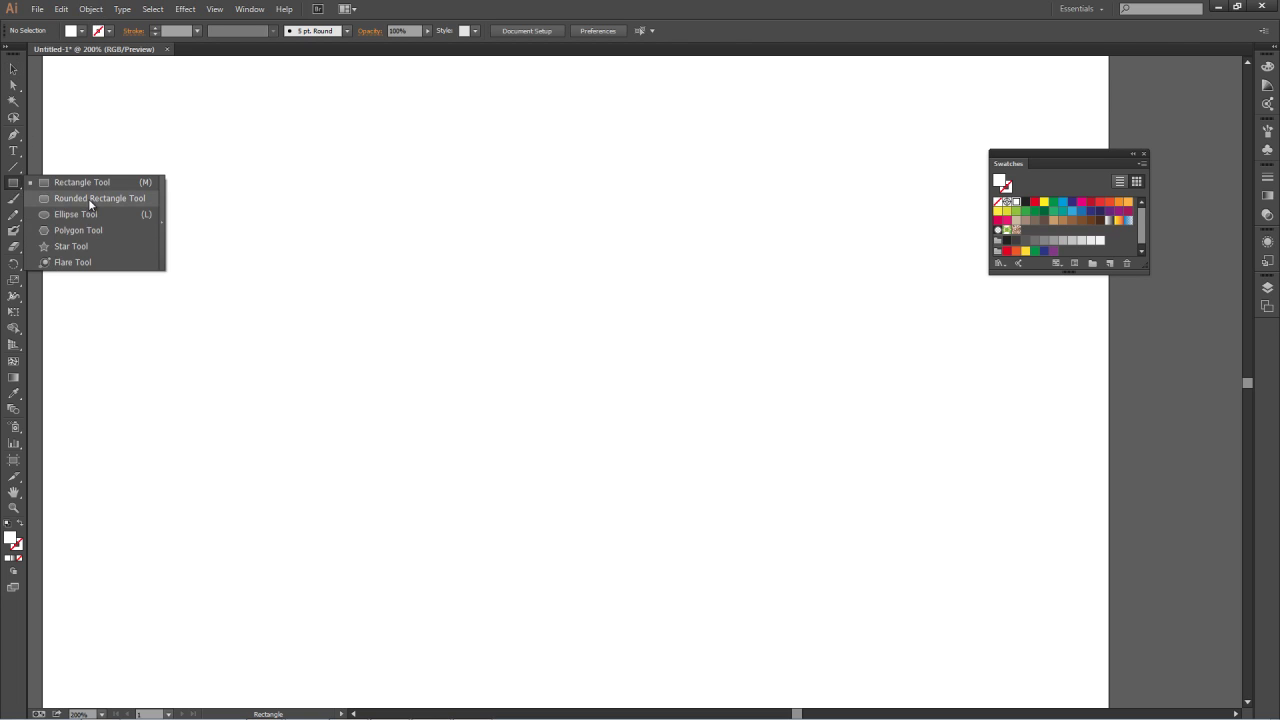
pyautogui.click(91, 214)
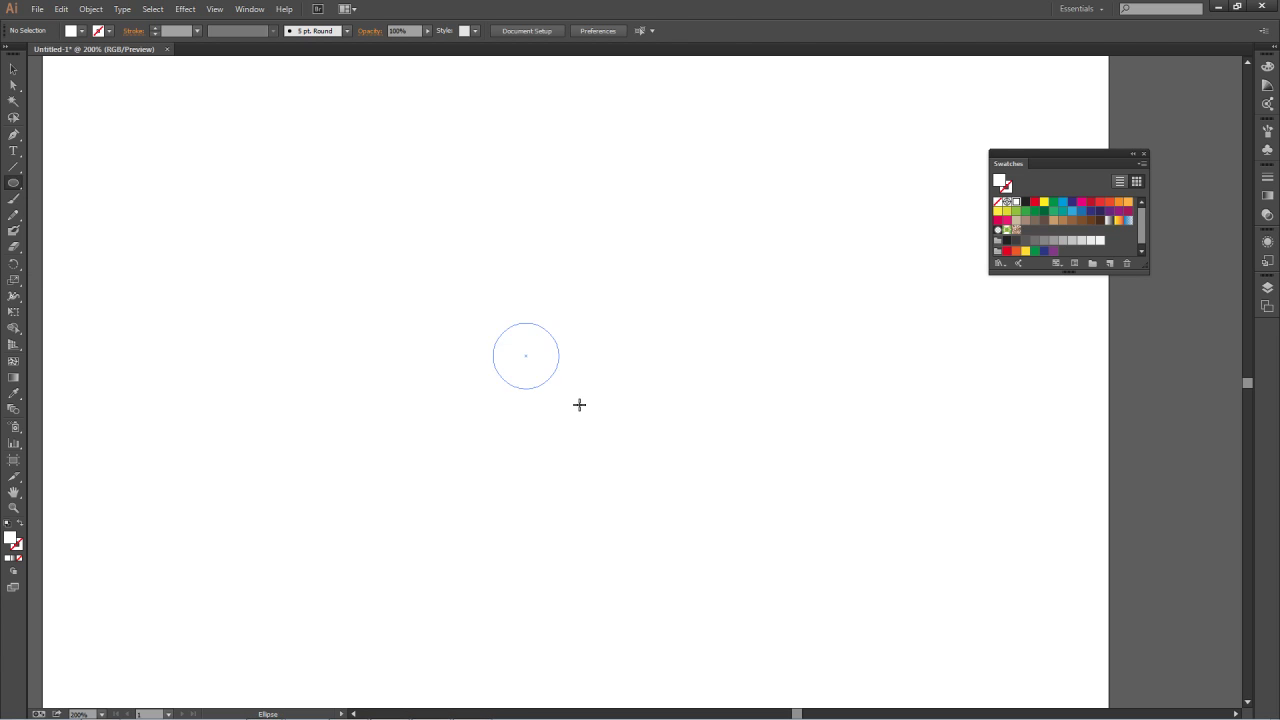
pyautogui.moveTo(528, 362); pyautogui.dragTo(737, 567)
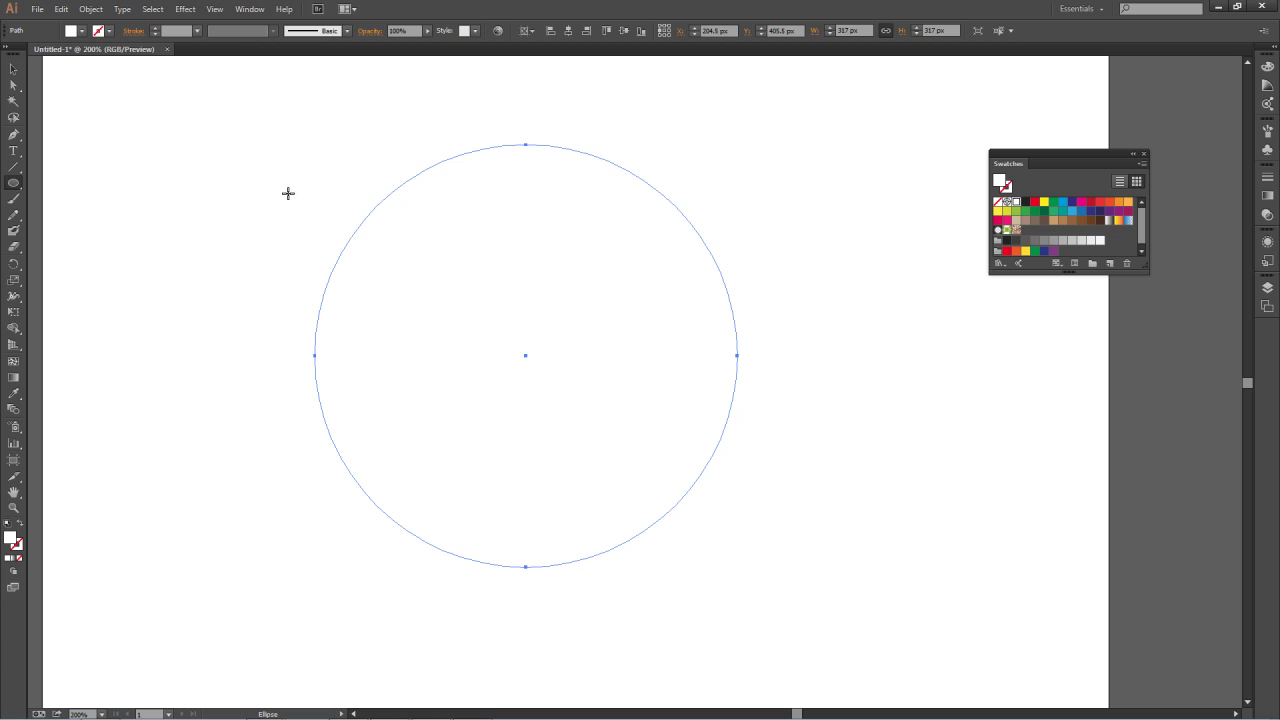
pyautogui.click(88, 10)
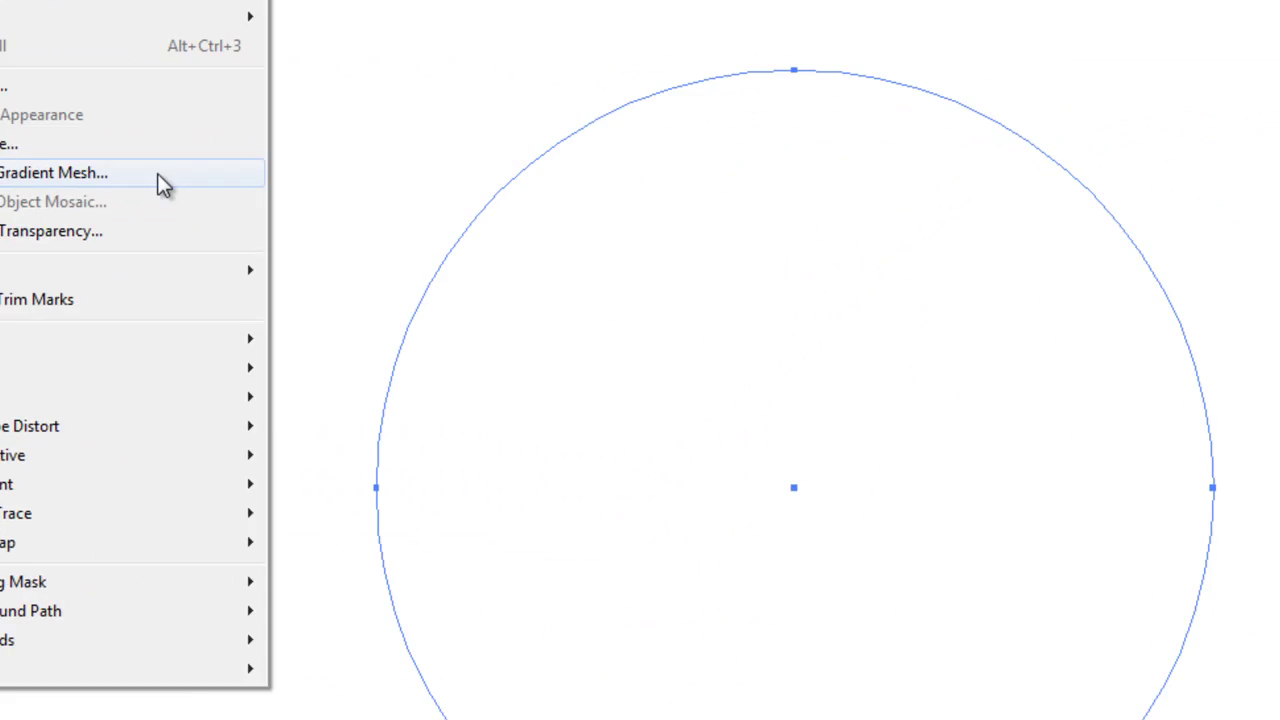
# Preview Create Gradient Mesh at 2 rows by 2 columns, then cancel without applying.
pyautogui.click(455, 245)
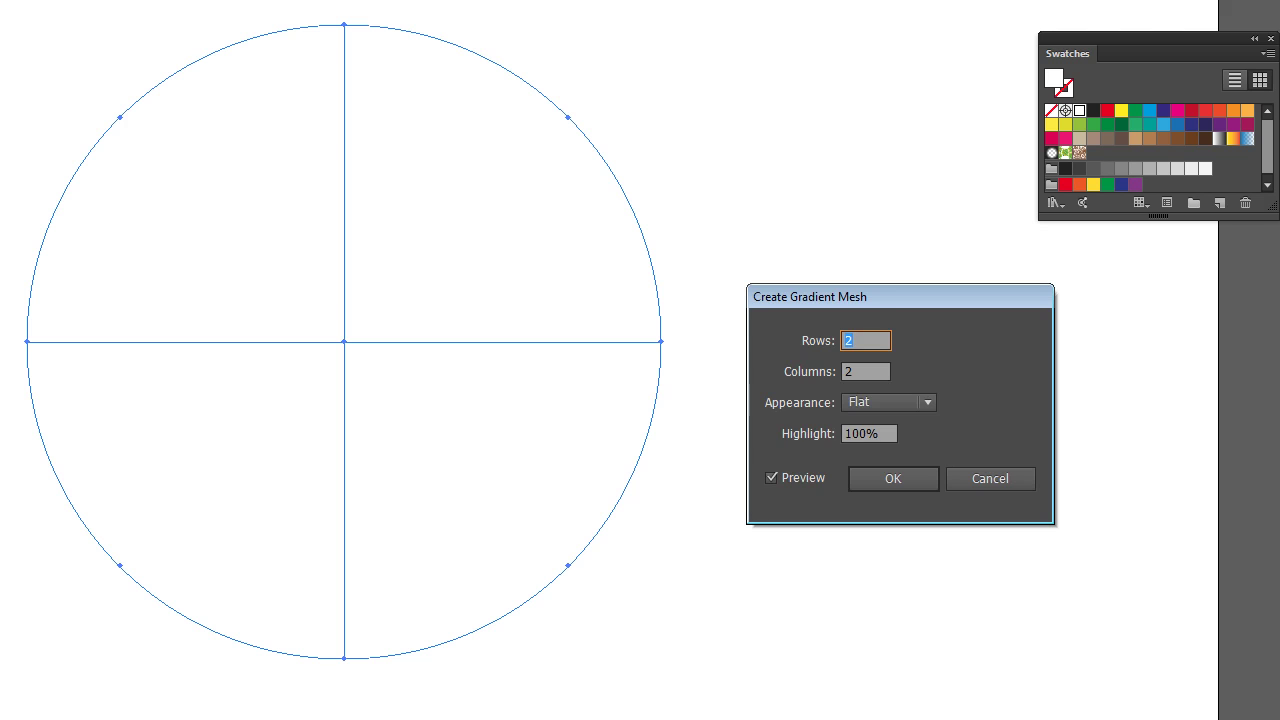
pyautogui.moveTo(857, 305); pyautogui.dragTo(523, 297)
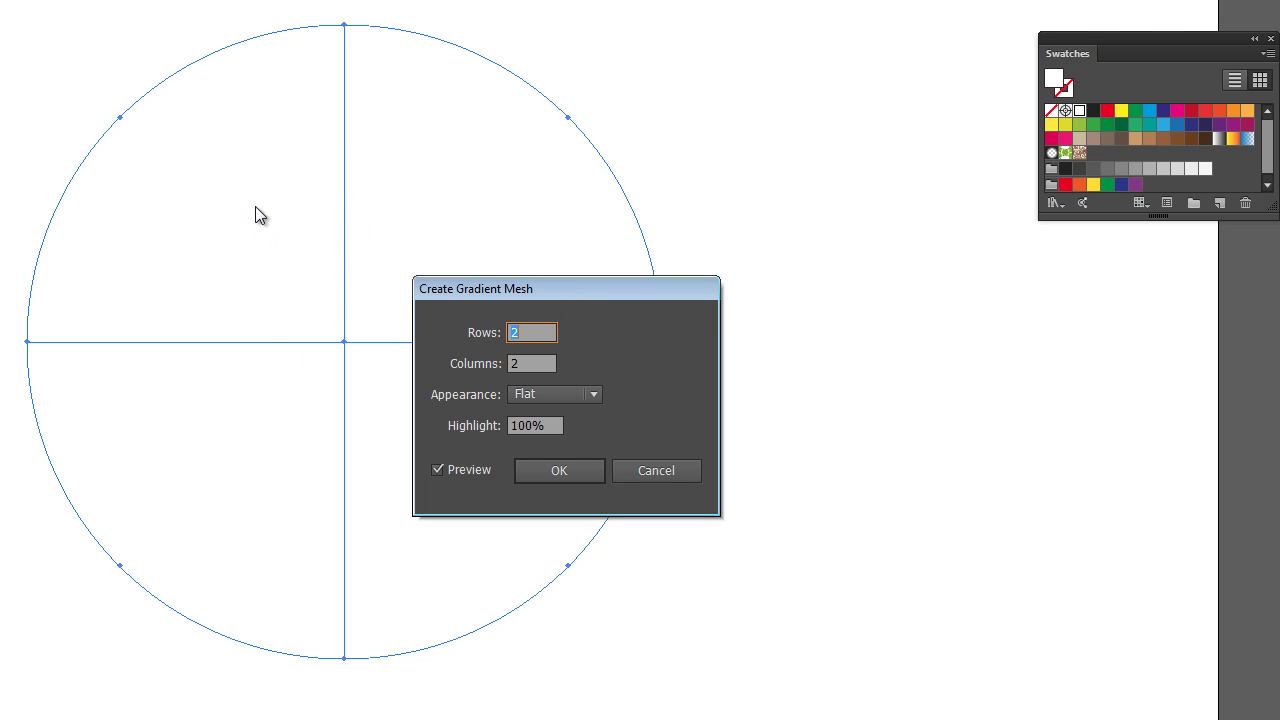
pyautogui.moveTo(544, 294); pyautogui.dragTo(547, 305)
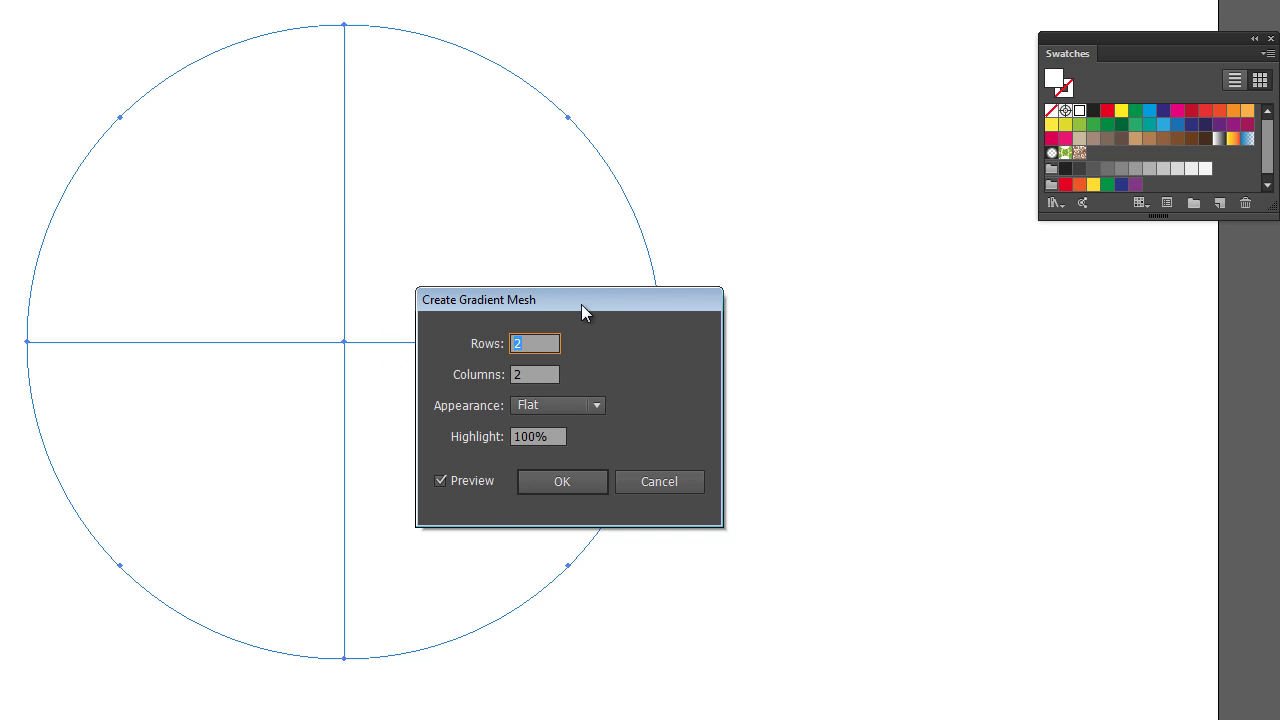
pyautogui.moveTo(586, 302); pyautogui.dragTo(581, 314)
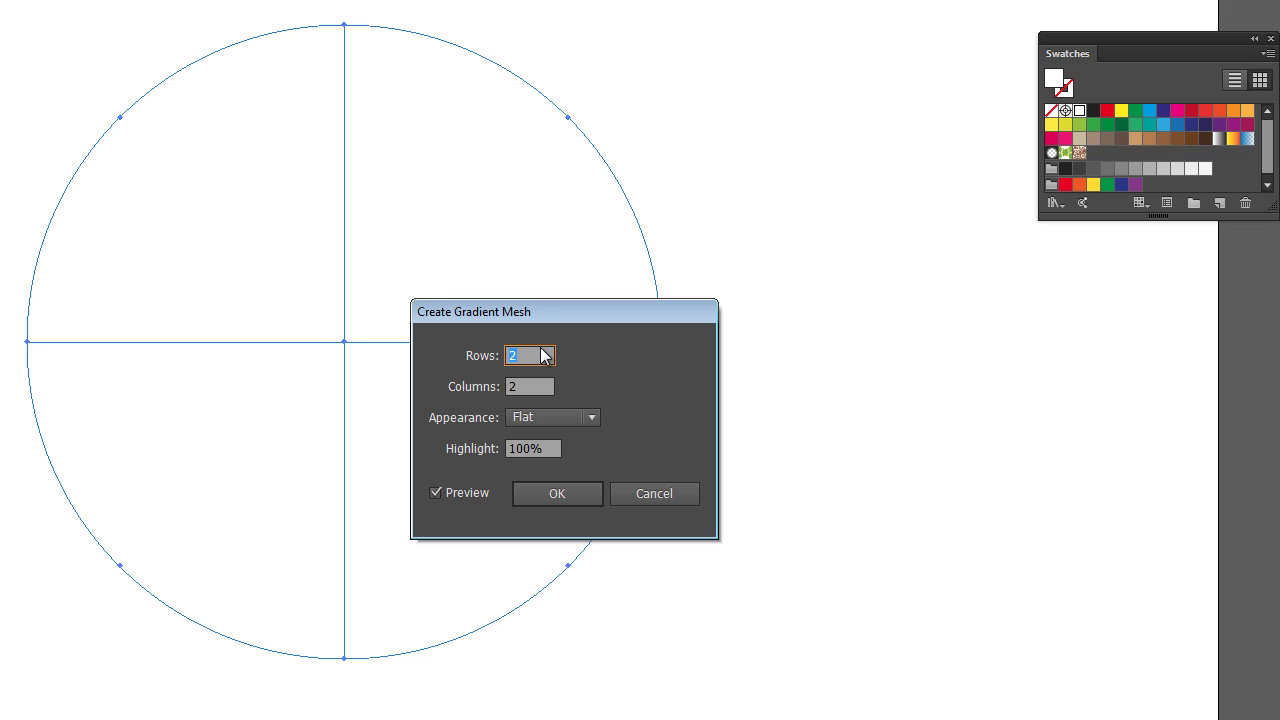
pyautogui.click(654, 493)
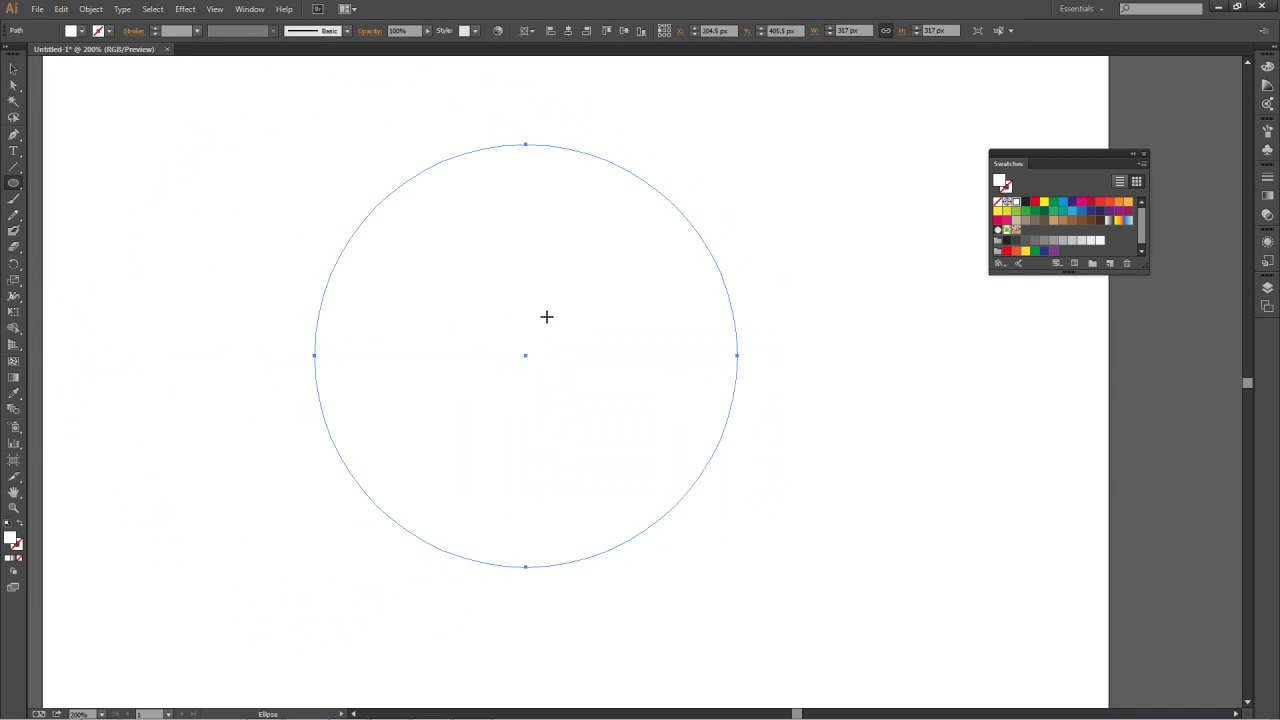
pyautogui.press('Delete')
# Draw a square and enter 5 rows and 10 columns for a gradient mesh.
pyautogui.moveTo(14, 183); pyautogui.dragTo(44, 183)
pyautogui.moveTo(357, 210); pyautogui.dragTo(723, 540)
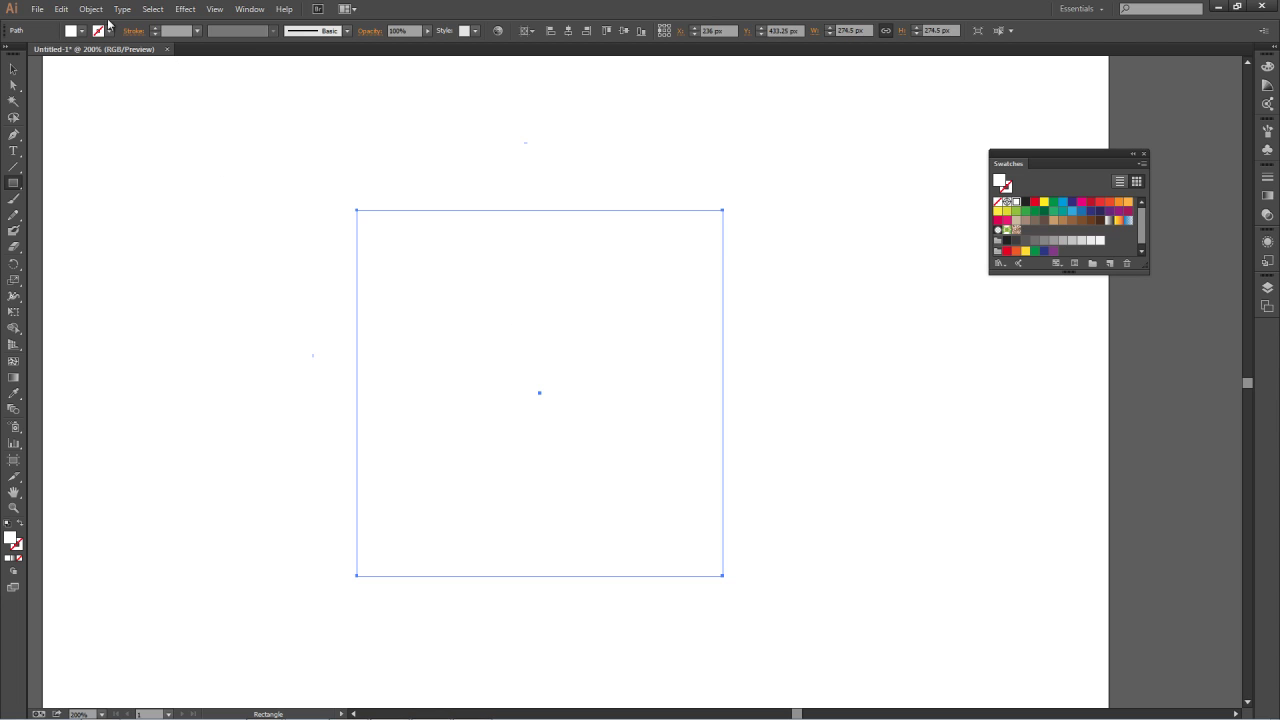
pyautogui.click(91, 9)
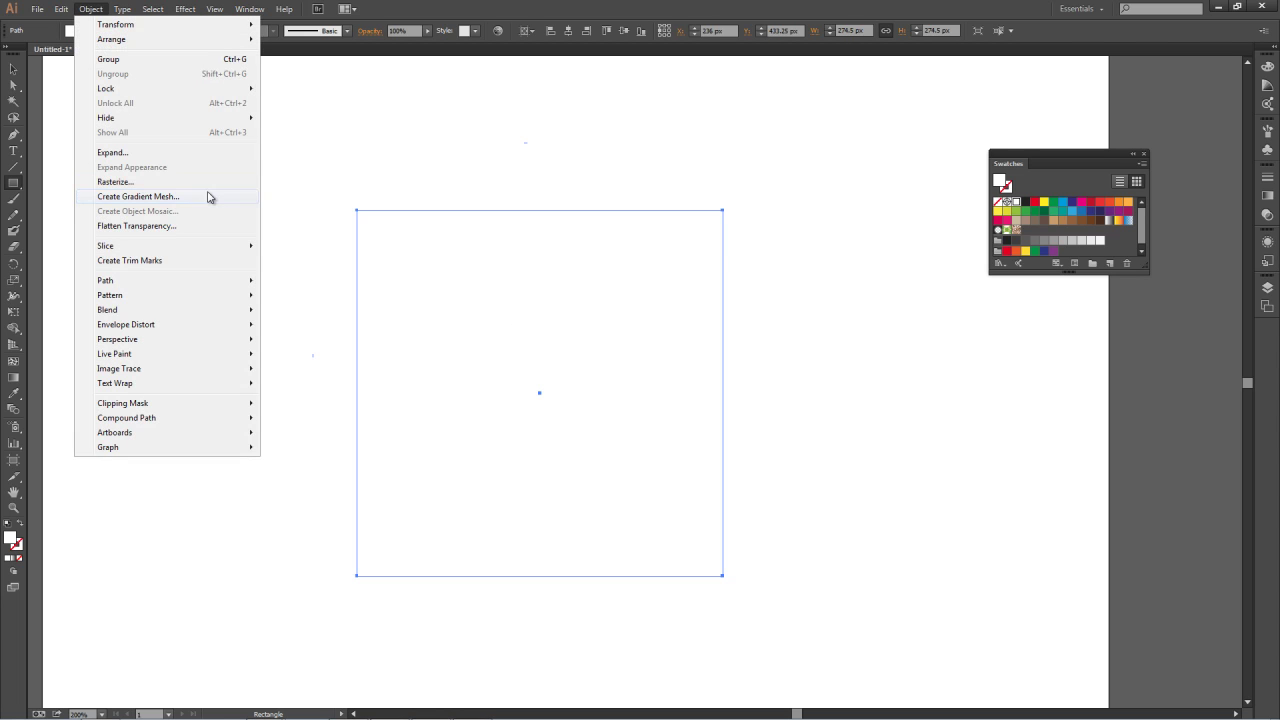
pyautogui.click(203, 198)
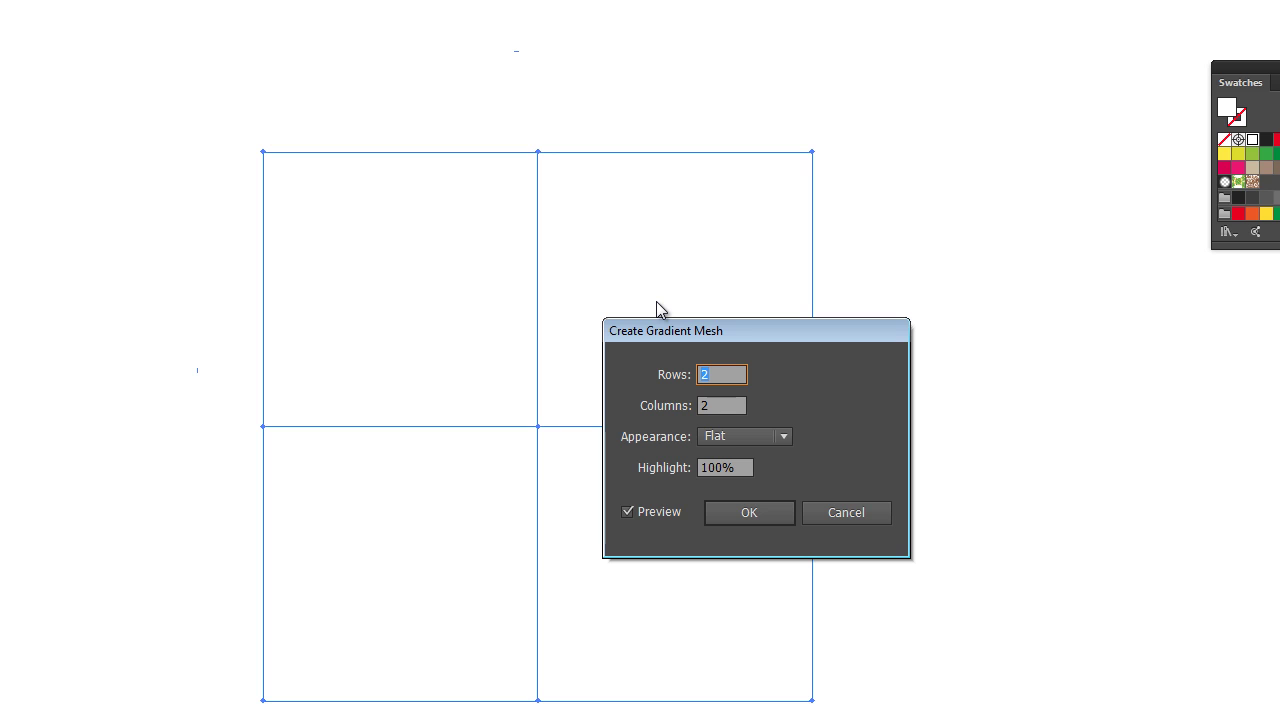
pyautogui.write('5')
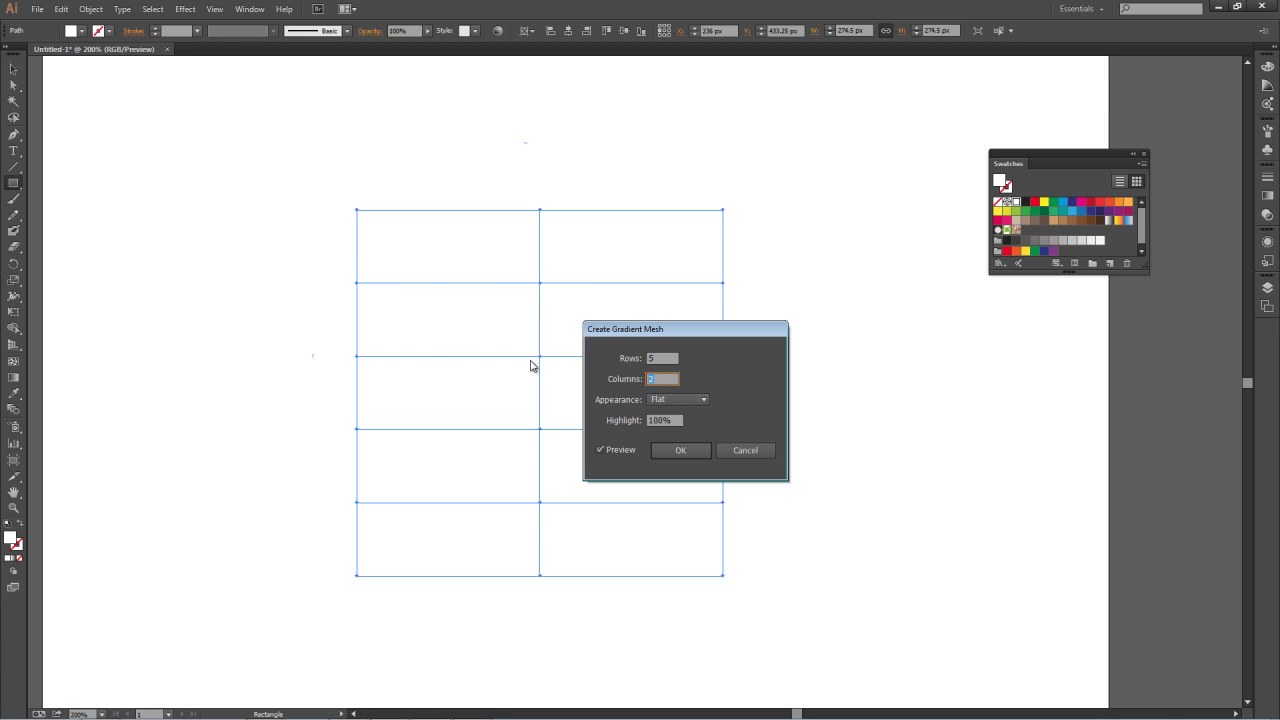
pyautogui.write('10')
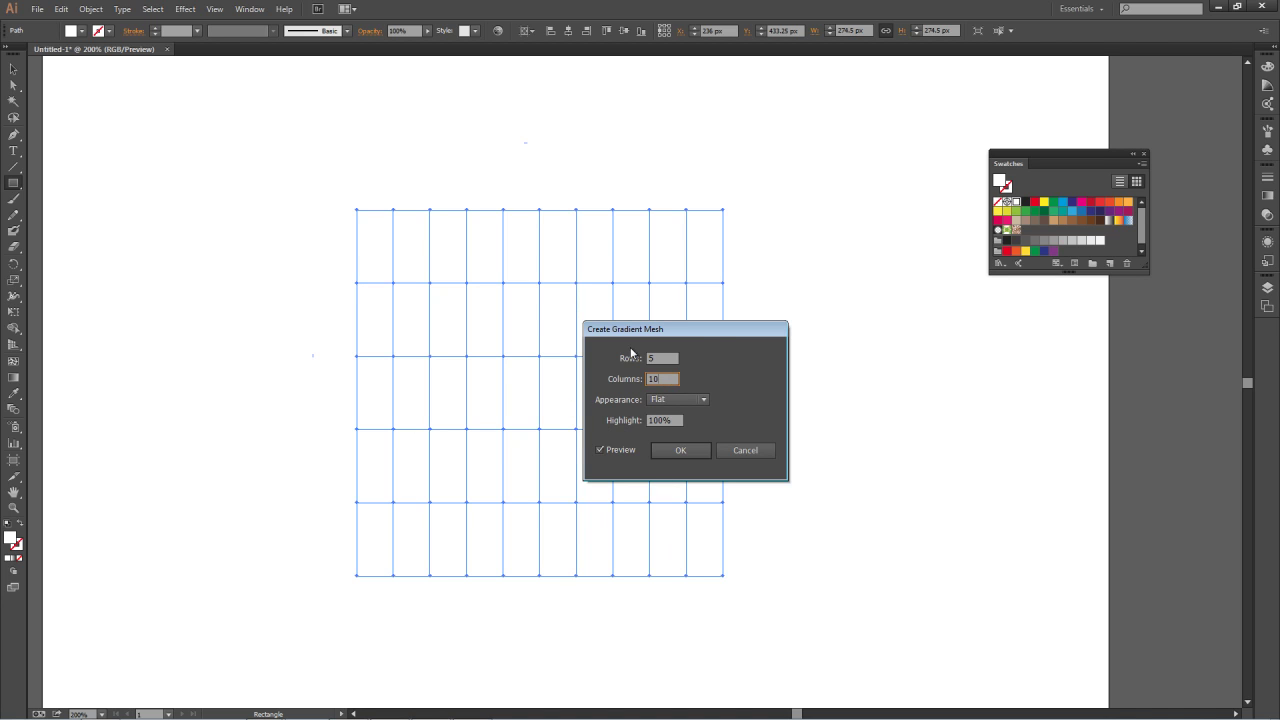
# Try the To Center and To Edge mesh appearances, then cancel, keeping a plain square.
pyautogui.click(703, 400)
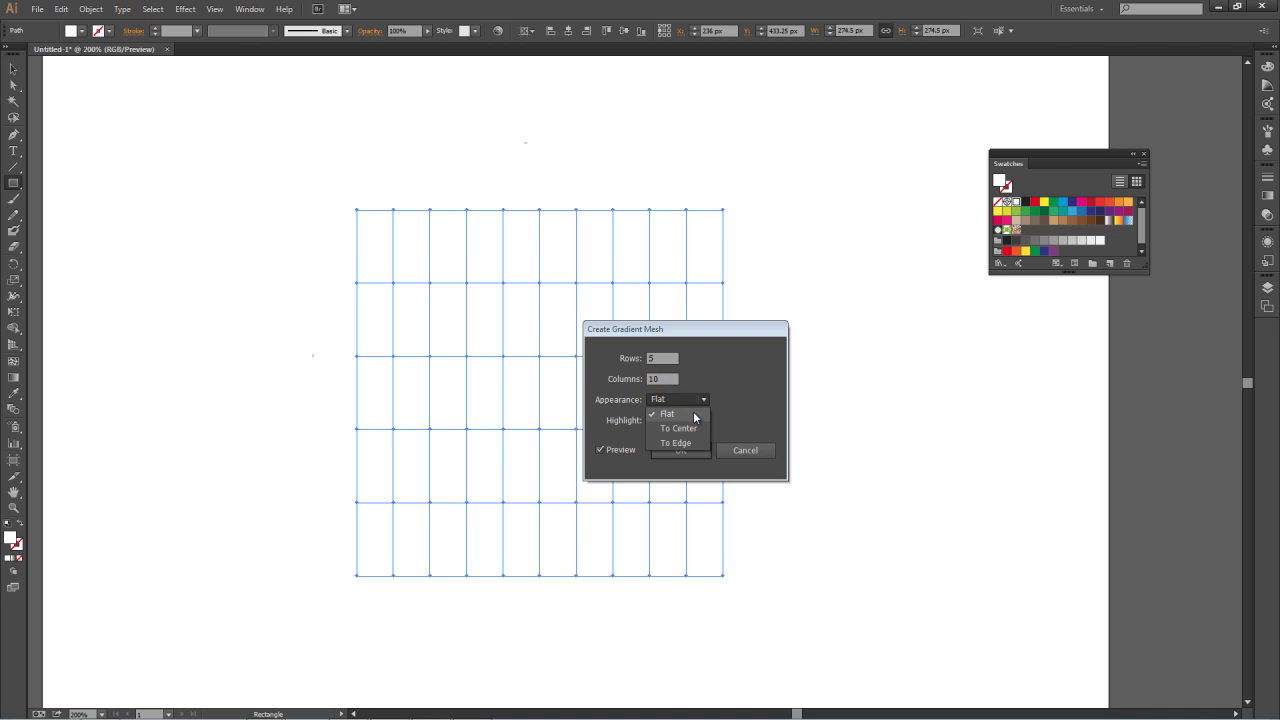
pyautogui.click(695, 428)
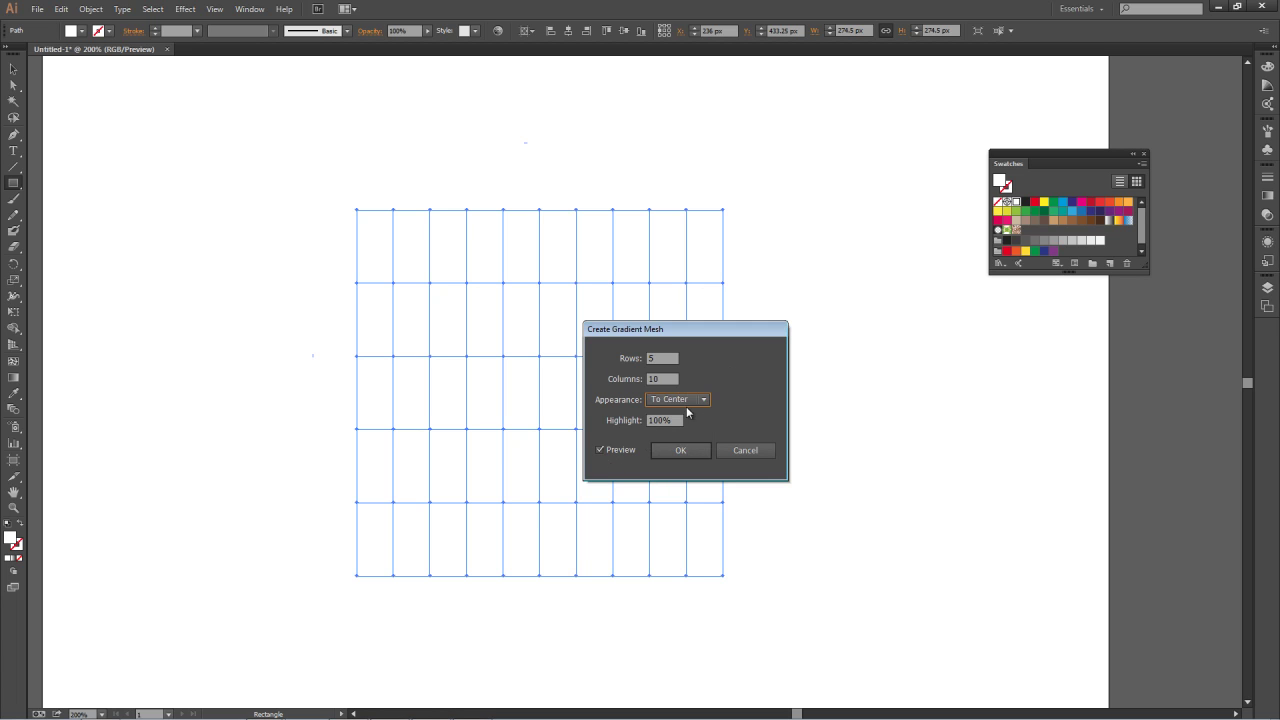
pyautogui.click(704, 399)
pyautogui.click(709, 378)
pyautogui.click(704, 396)
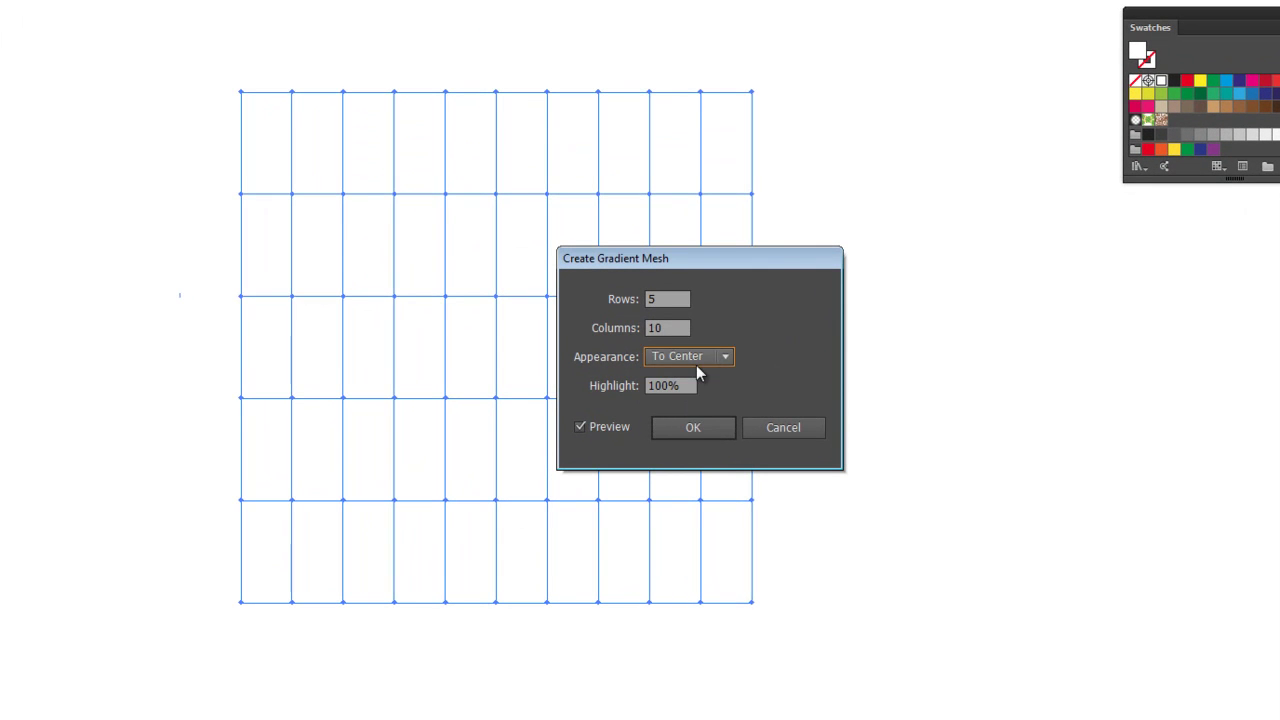
pyautogui.click(726, 358)
pyautogui.click(696, 418)
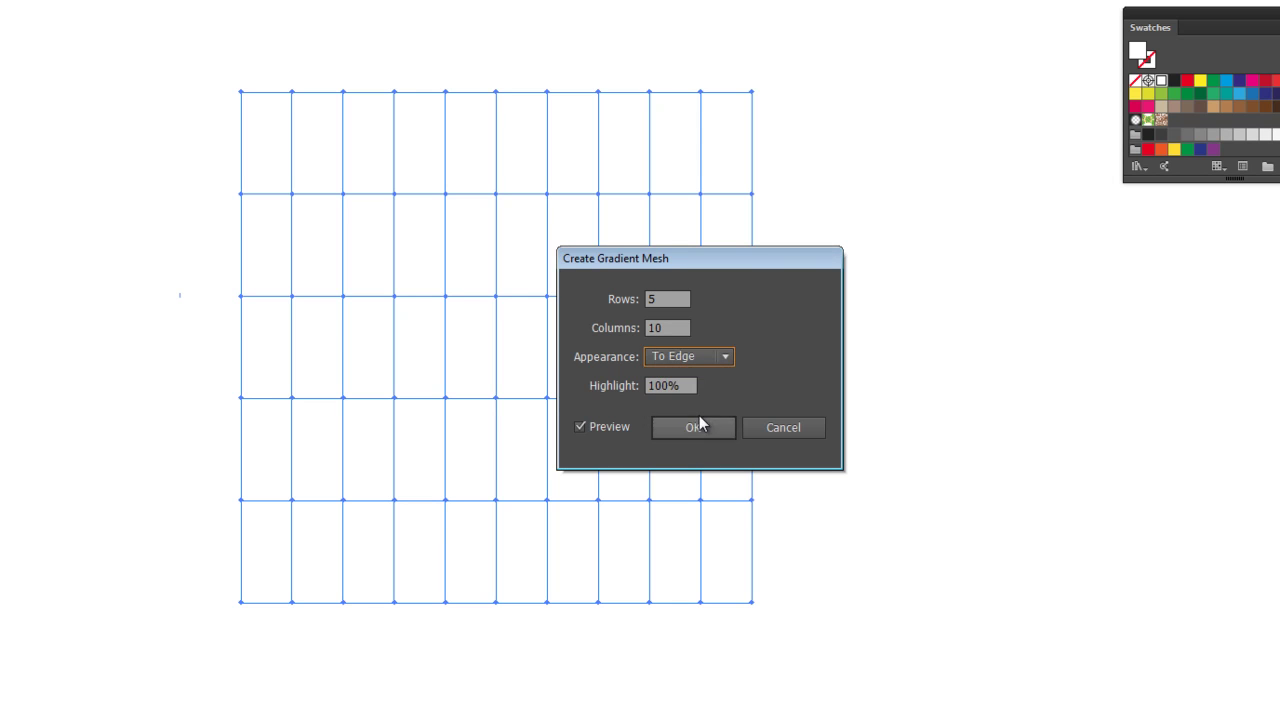
pyautogui.click(581, 426)
pyautogui.click(785, 427)
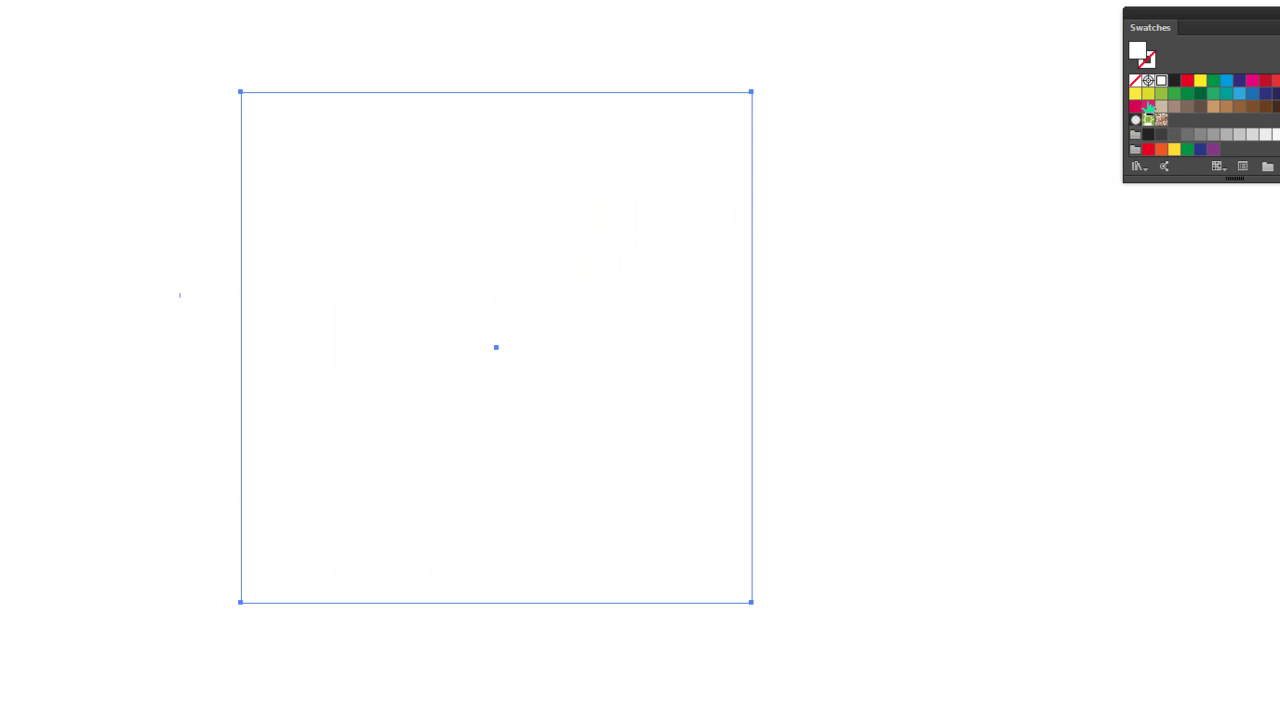
# Fill the square yellow and start a gradient mesh with 5 rows and 10 columns.
pyautogui.click(1149, 94)
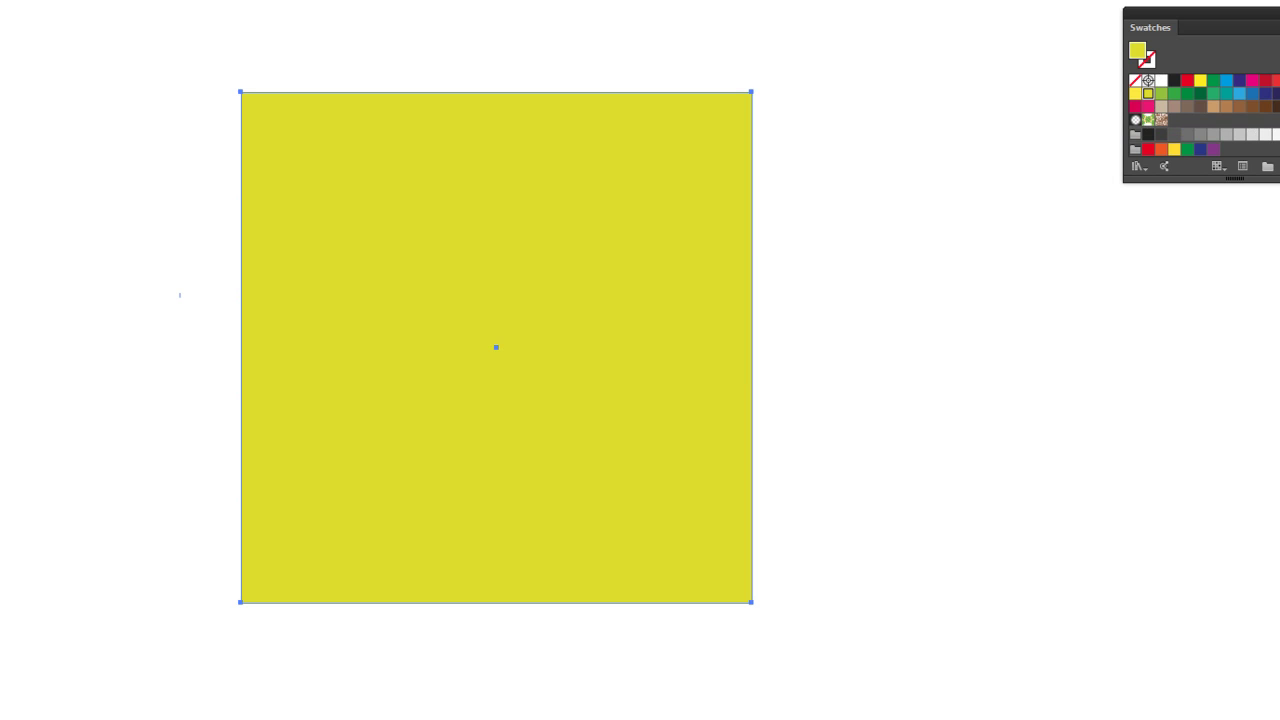
pyautogui.click(14, 74)
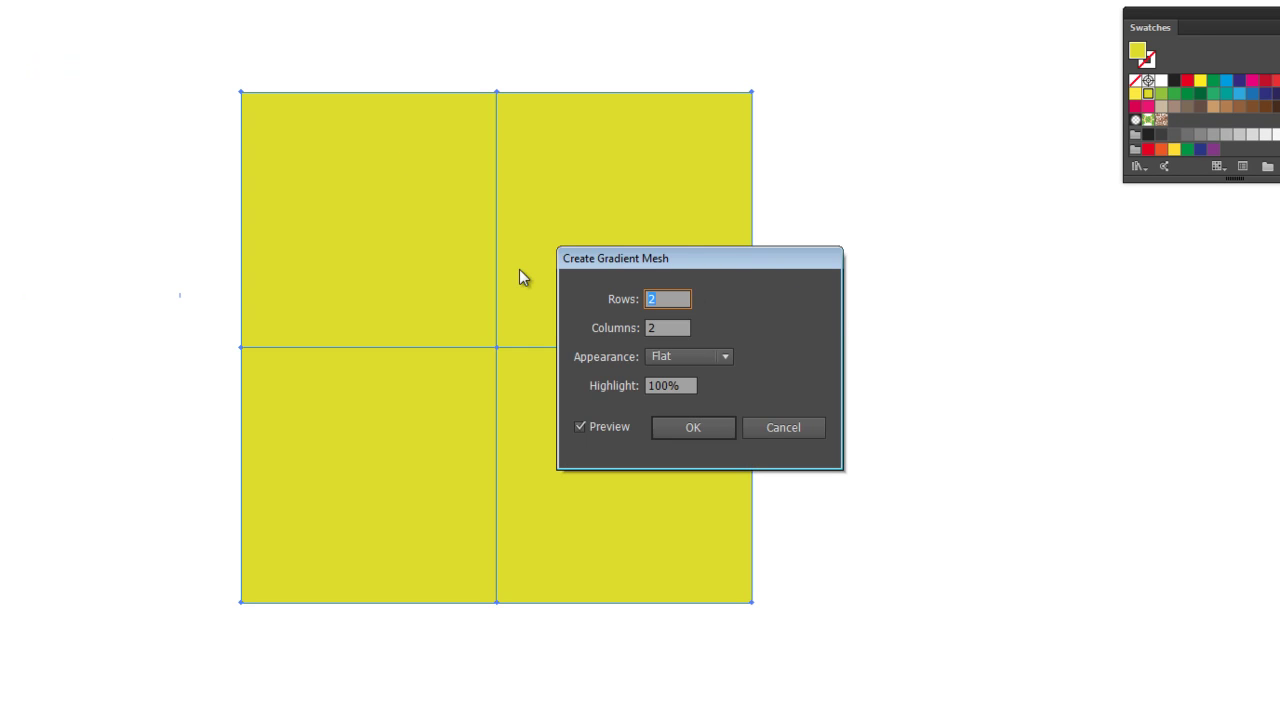
pyautogui.write('5')
pyautogui.press('Tab')
pyautogui.write('10')
pyautogui.moveTo(760, 258)
pyautogui.mouseDown()
pyautogui.moveTo(985, 186)
pyautogui.moveTo(973, 186)
pyautogui.mouseUp()
# Cycle through the Flat, To Center and To Edge appearances, settling on To Center.
pyautogui.click(931, 288)
pyautogui.click(920, 329)
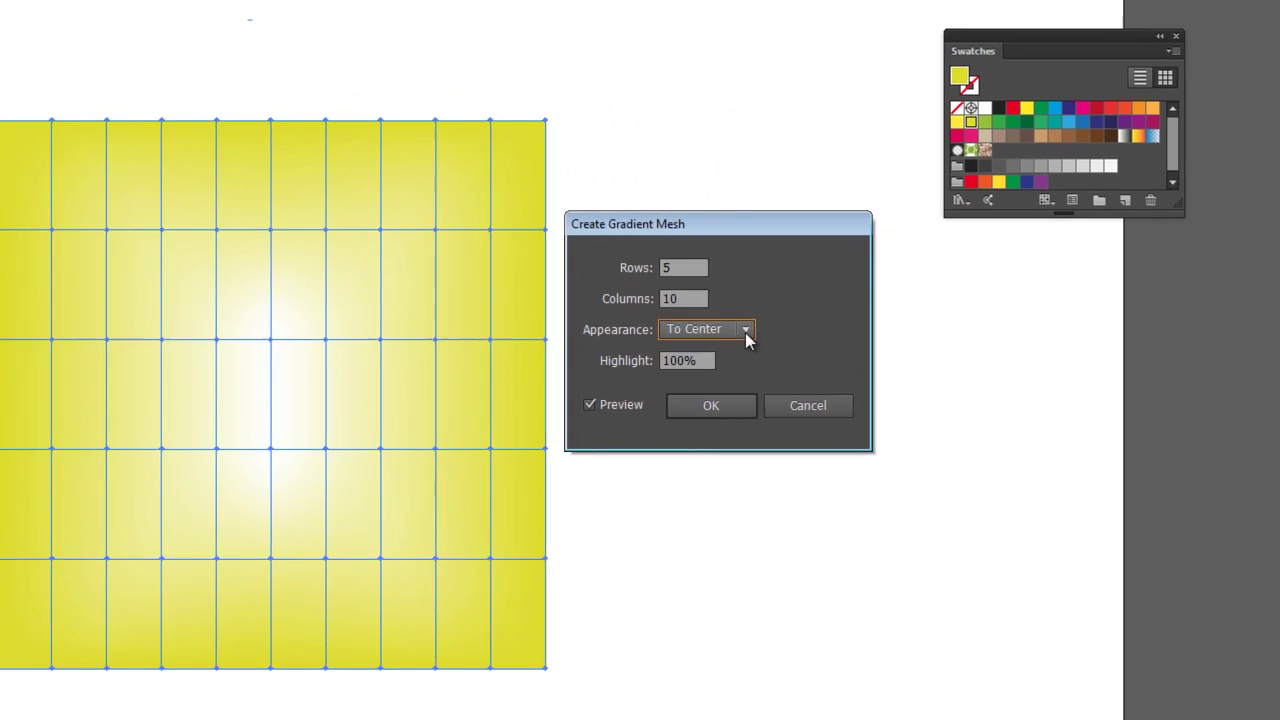
pyautogui.click(938, 287)
pyautogui.click(924, 350)
pyautogui.click(738, 332)
pyautogui.click(731, 351)
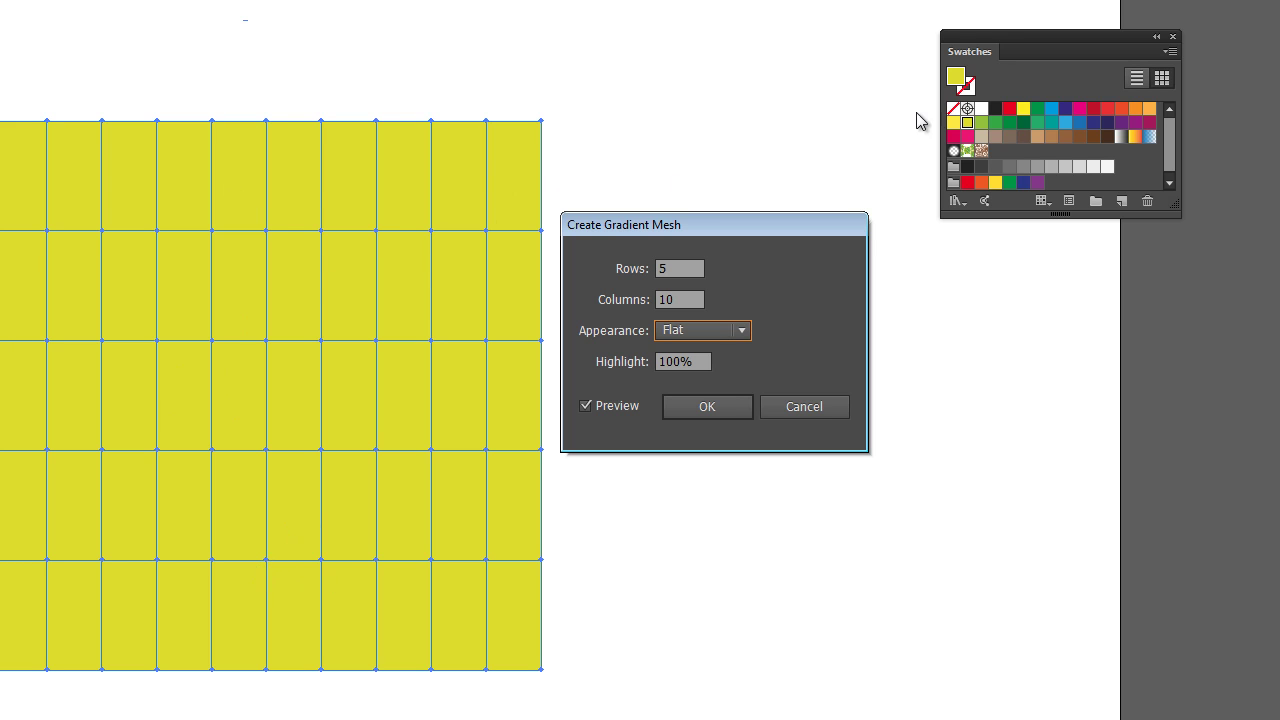
pyautogui.click(738, 333)
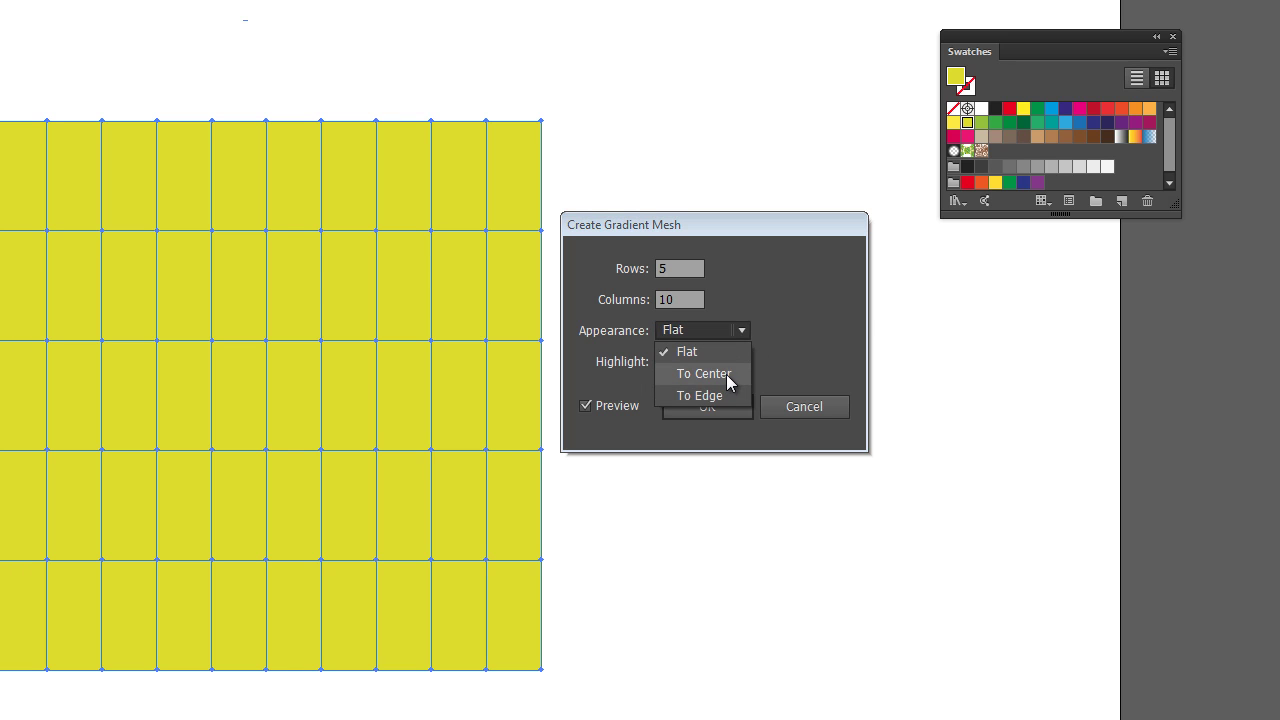
pyautogui.click(732, 376)
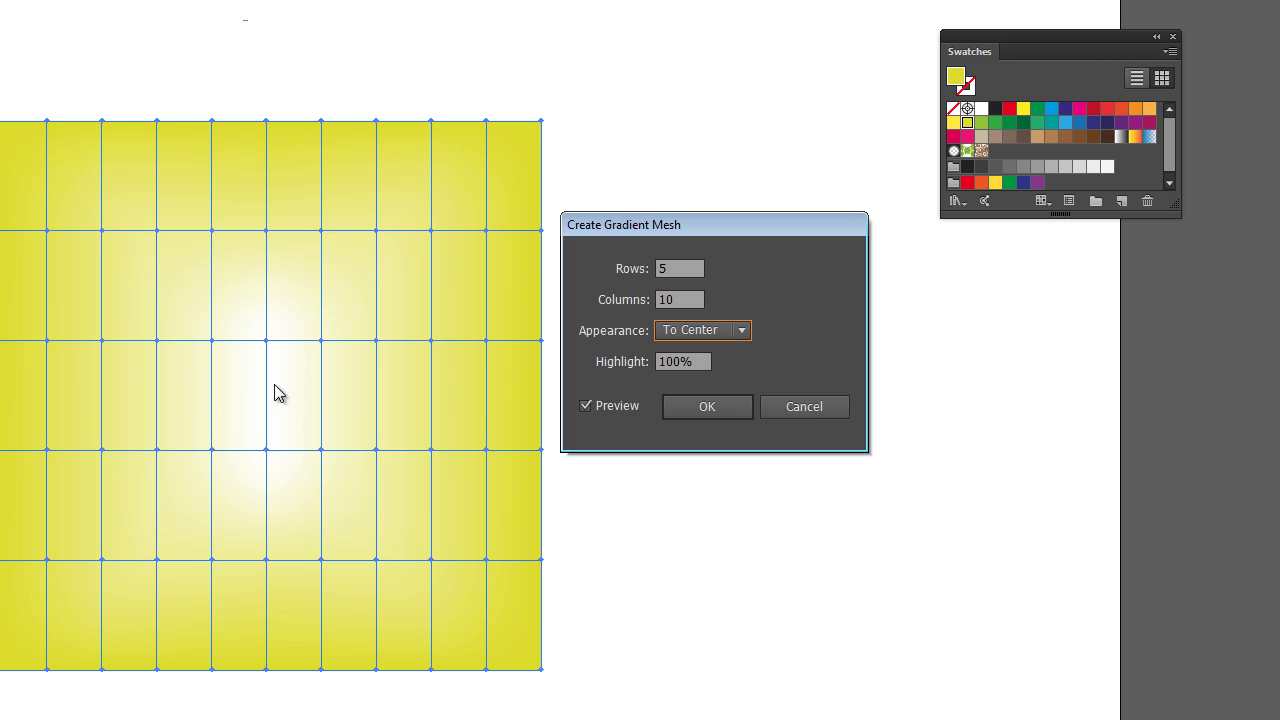
pyautogui.click(741, 331)
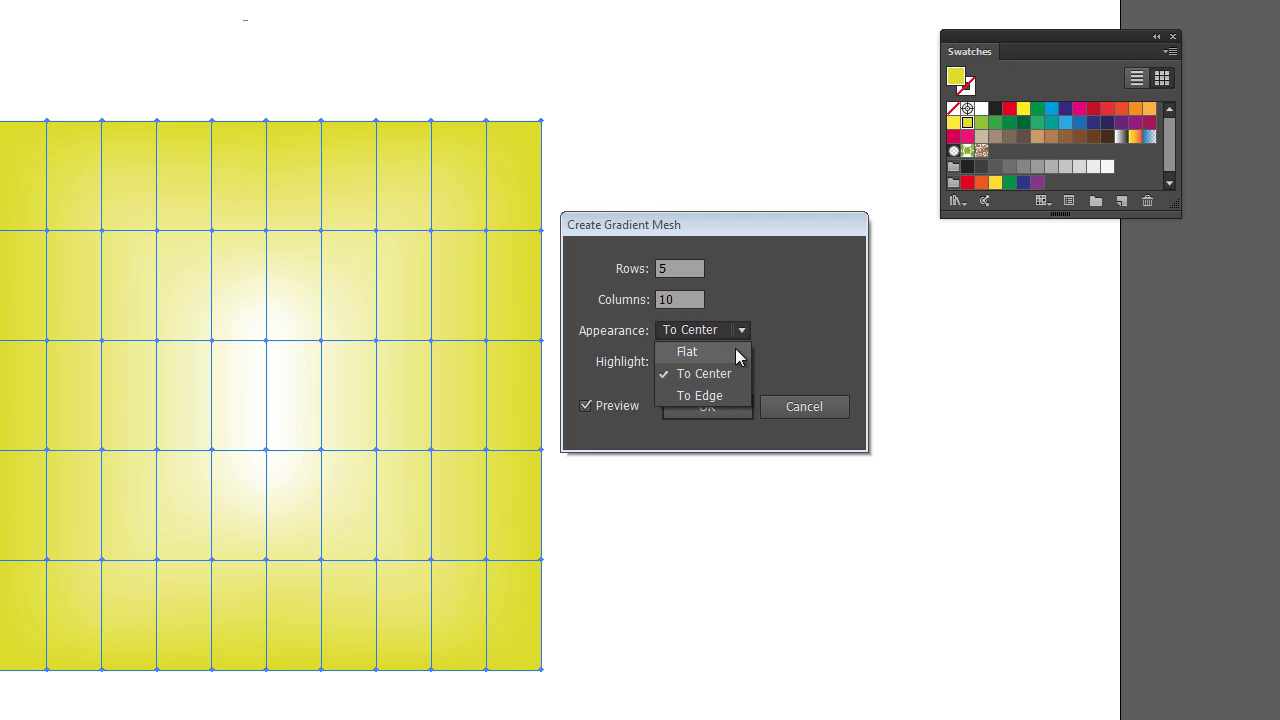
pyautogui.click(700, 396)
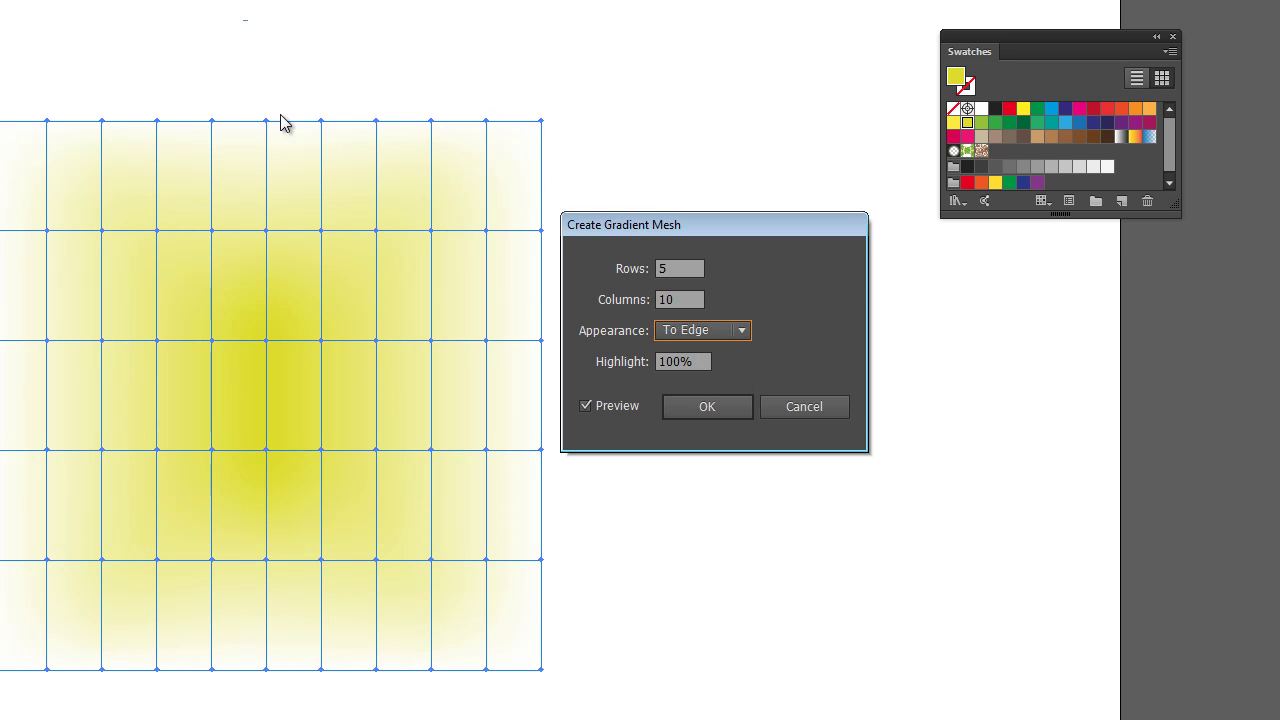
pyautogui.click(741, 331)
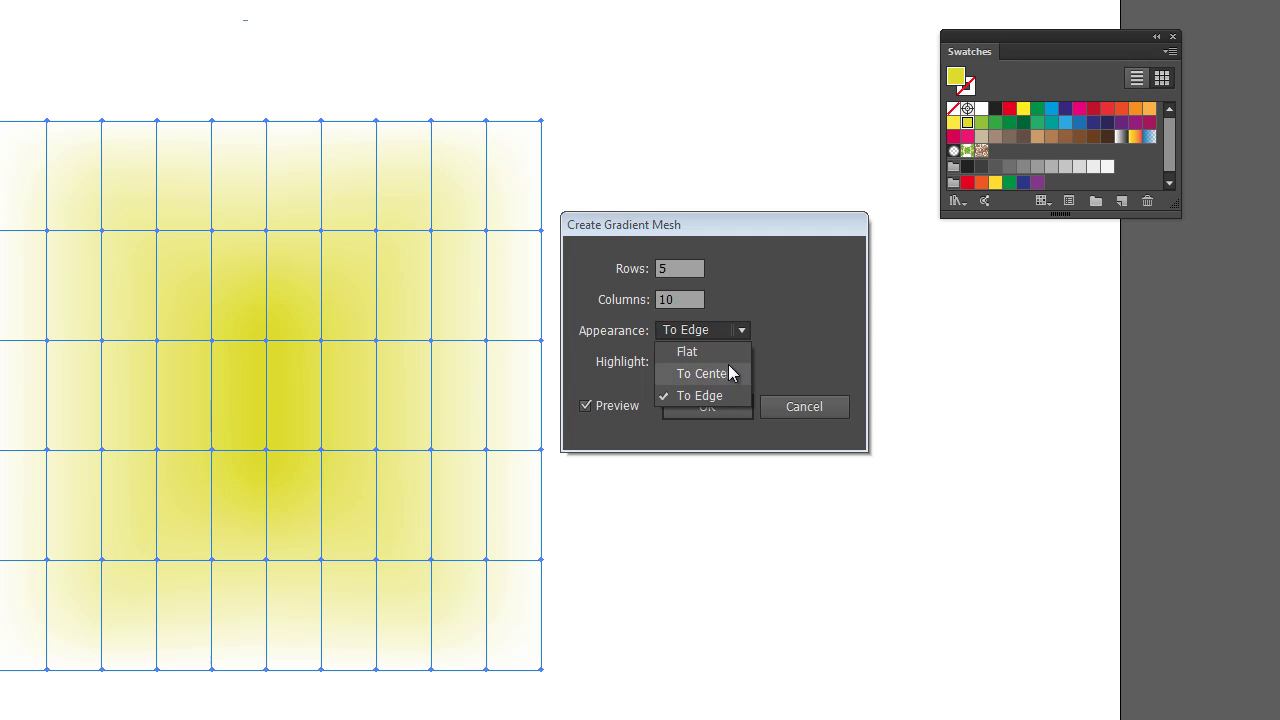
pyautogui.click(741, 333)
pyautogui.click(730, 372)
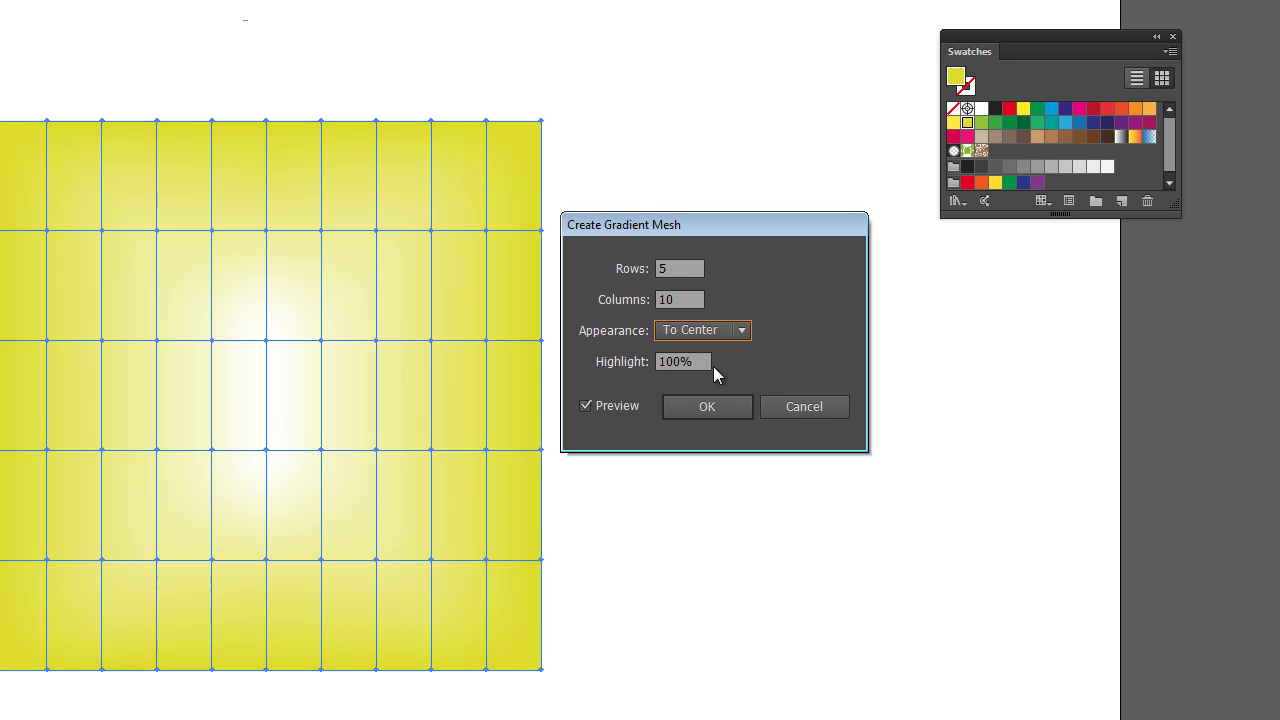
# Set the highlight to 100% and apply the mesh with 2 rows and 2 columns.
pyautogui.click(703, 366)
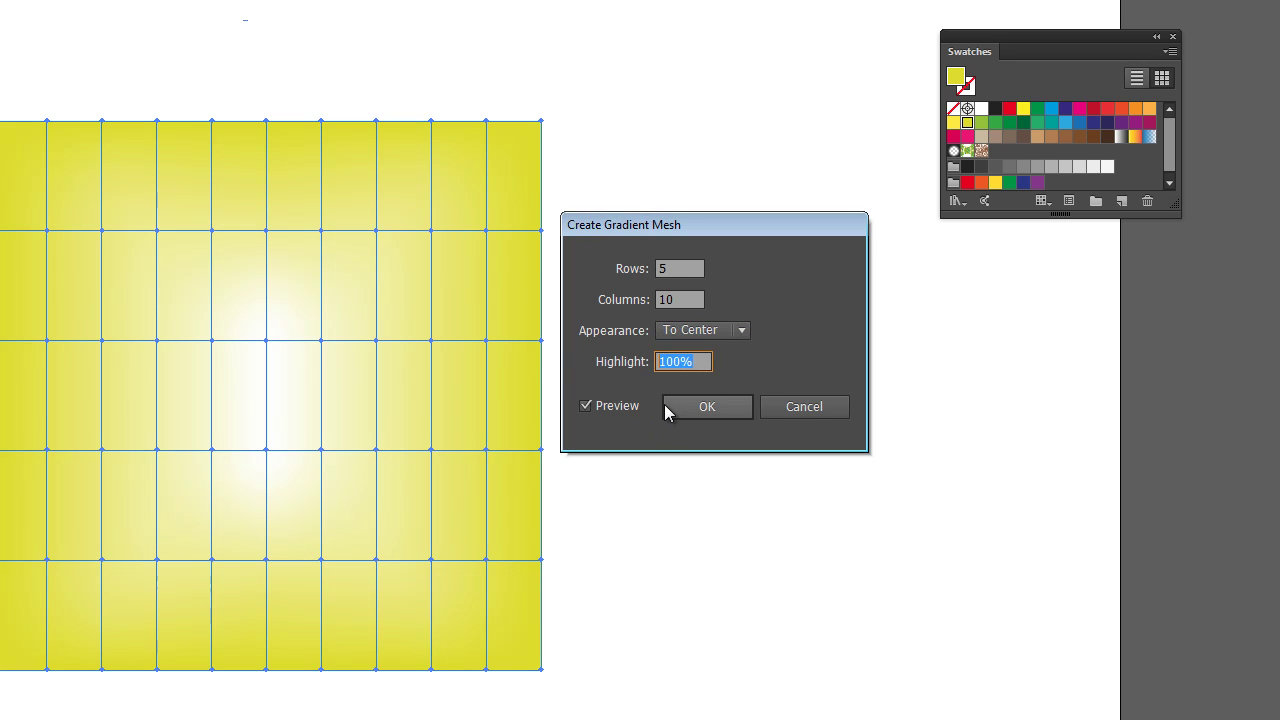
pyautogui.write('50')
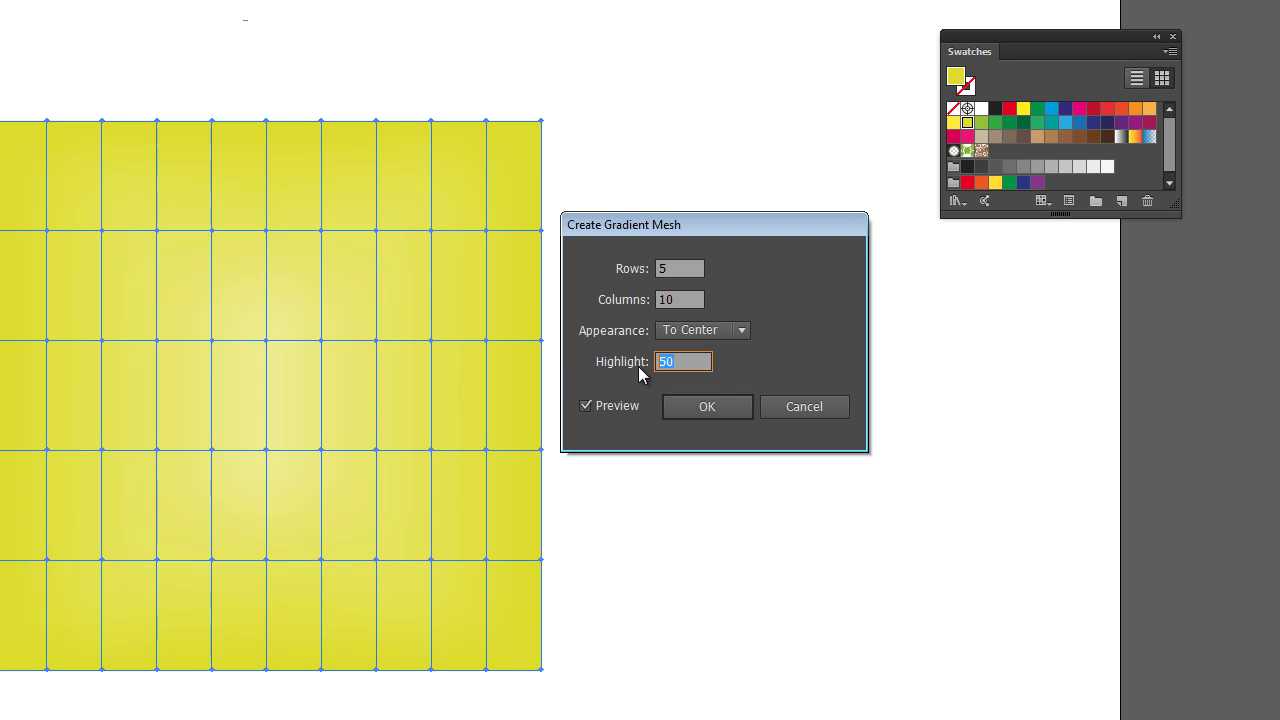
pyautogui.write('100')
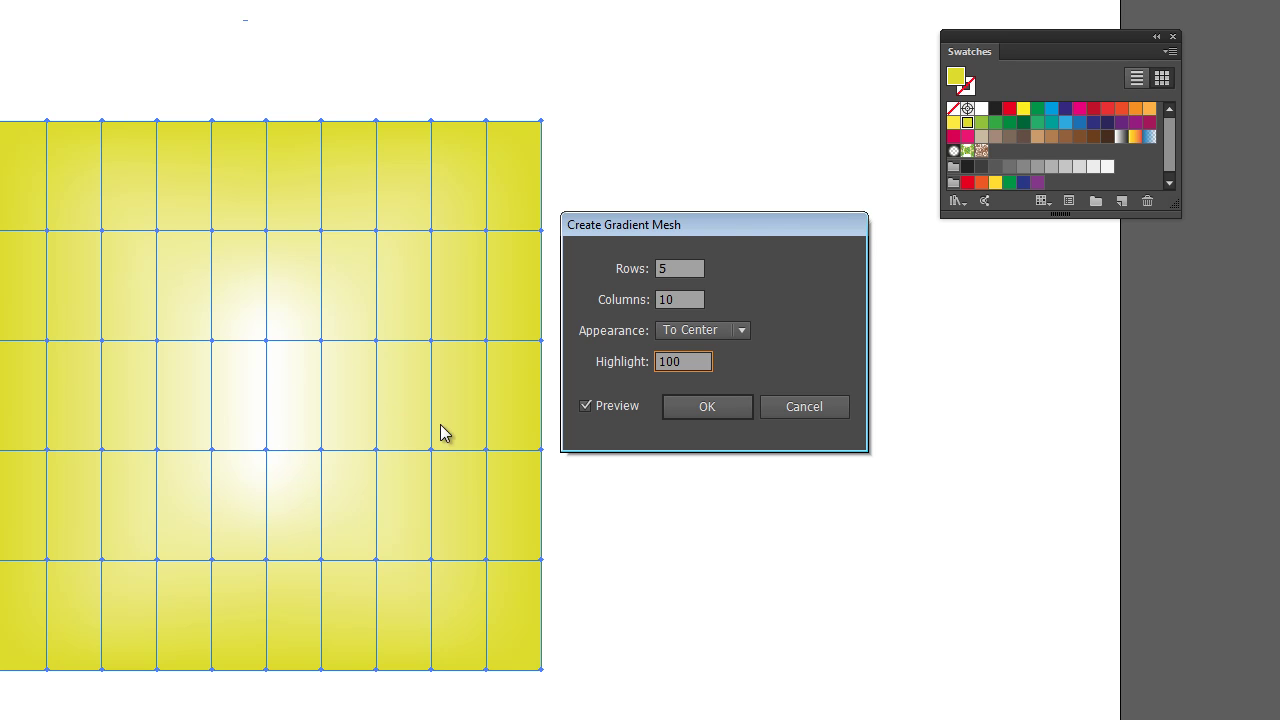
pyautogui.moveTo(763, 239)
pyautogui.mouseDown()
pyautogui.moveTo(637, 305)
pyautogui.moveTo(737, 276)
pyautogui.mouseUp()
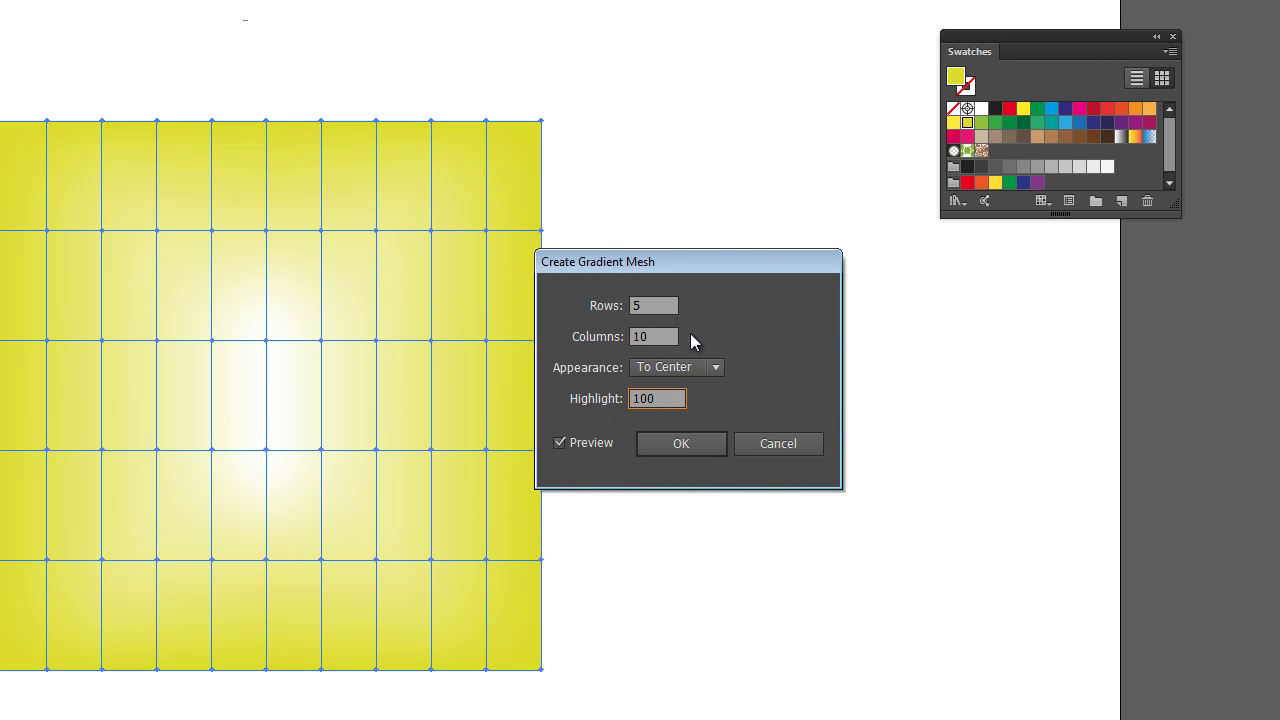
pyautogui.click(662, 310)
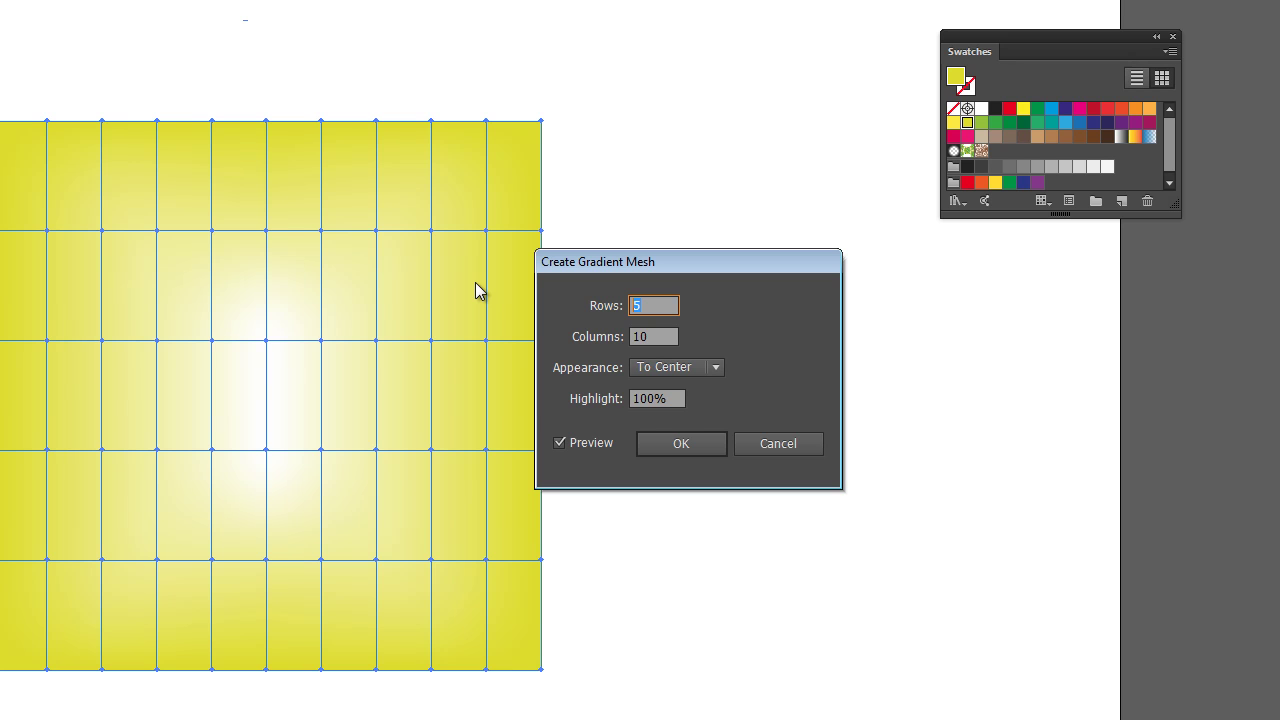
pyautogui.write('2')
pyautogui.press('Tab')
pyautogui.write('2')
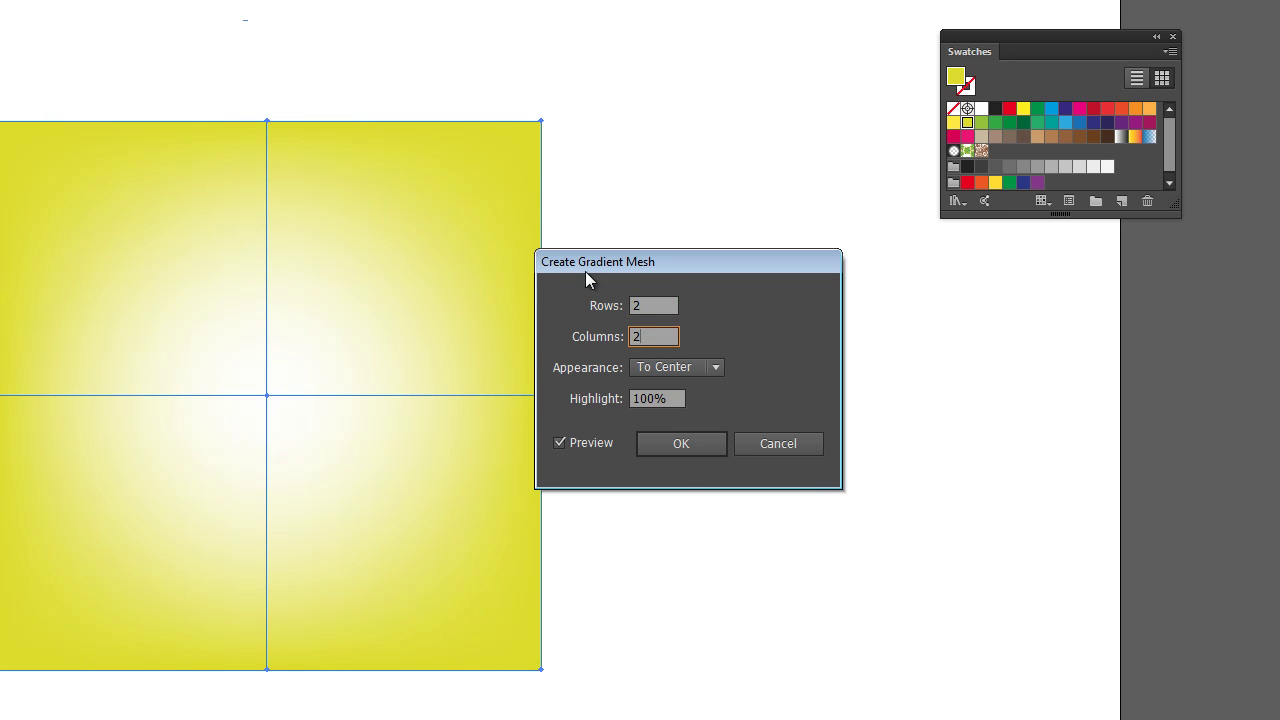
pyautogui.click(681, 446)
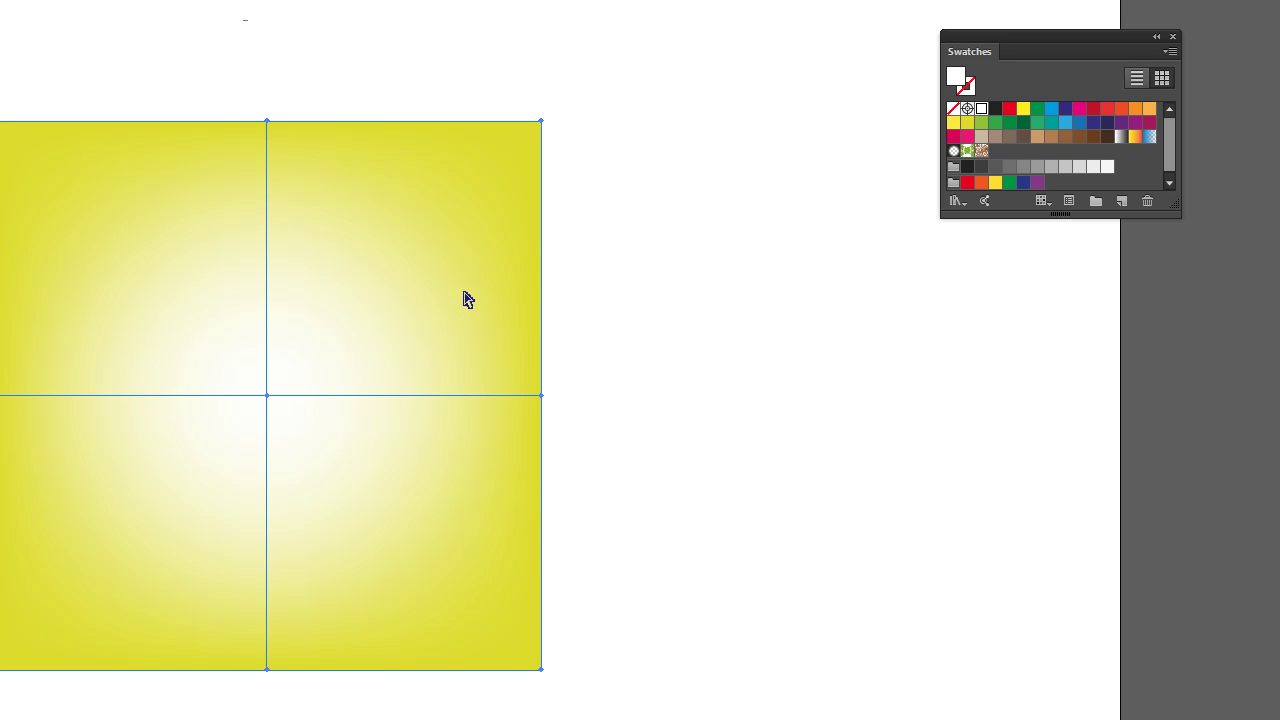
# Drag the centre mesh point sideways to bend its vertical mesh line.
pyautogui.hotkey('ctrl', 'shift', 'a')
pyautogui.click(267, 396)
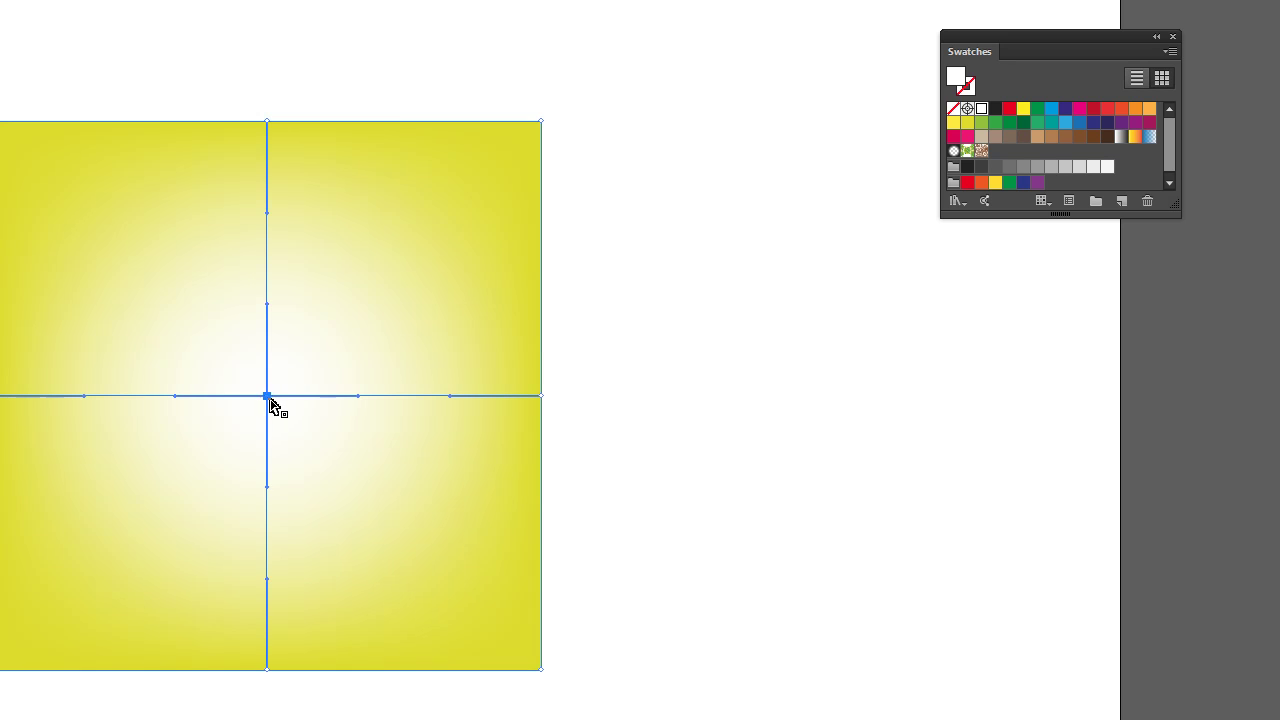
pyautogui.moveTo(265, 397); pyautogui.dragTo(148, 397)
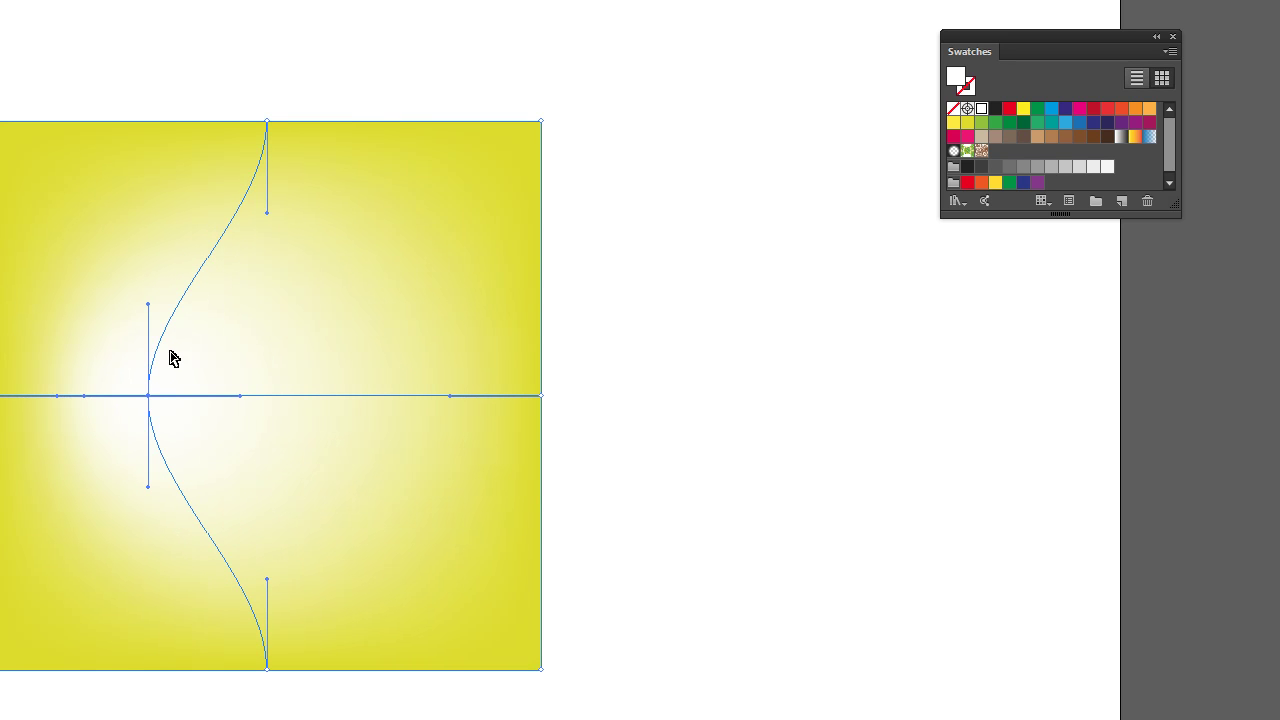
pyautogui.moveTo(148, 397)
pyautogui.mouseDown()
pyautogui.moveTo(84, 397)
pyautogui.moveTo(431, 417)
pyautogui.moveTo(431, 397)
pyautogui.mouseUp()
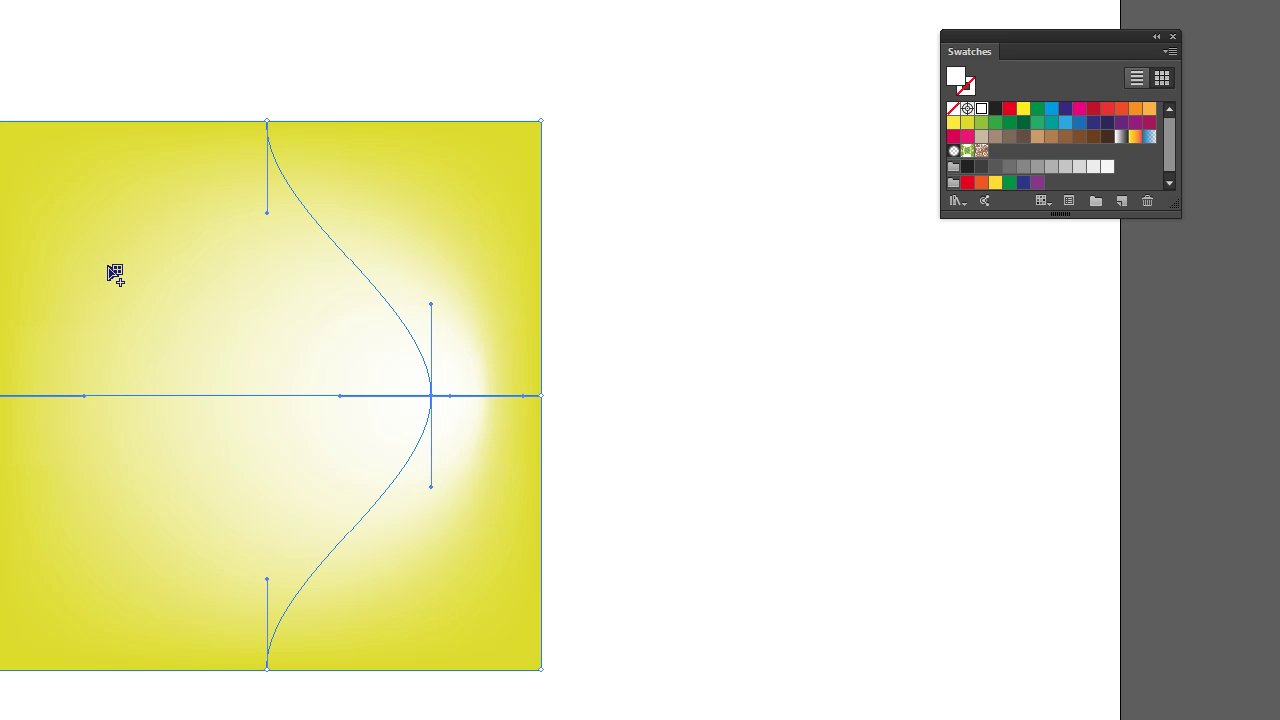
# Add seven new mesh points scattered across the square with the Mesh tool.
pyautogui.click(69, 185)
pyautogui.click(462, 200)
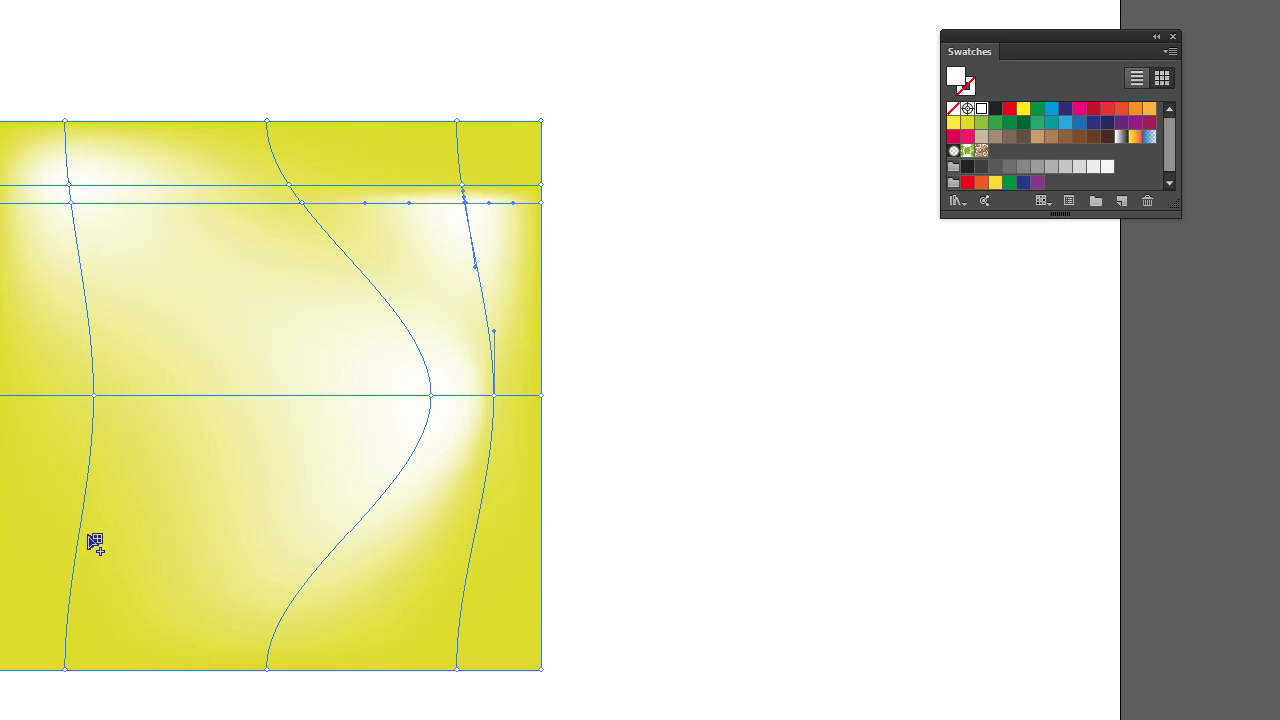
pyautogui.click(44, 588)
pyautogui.click(131, 622)
pyautogui.click(263, 469)
pyautogui.click(367, 140)
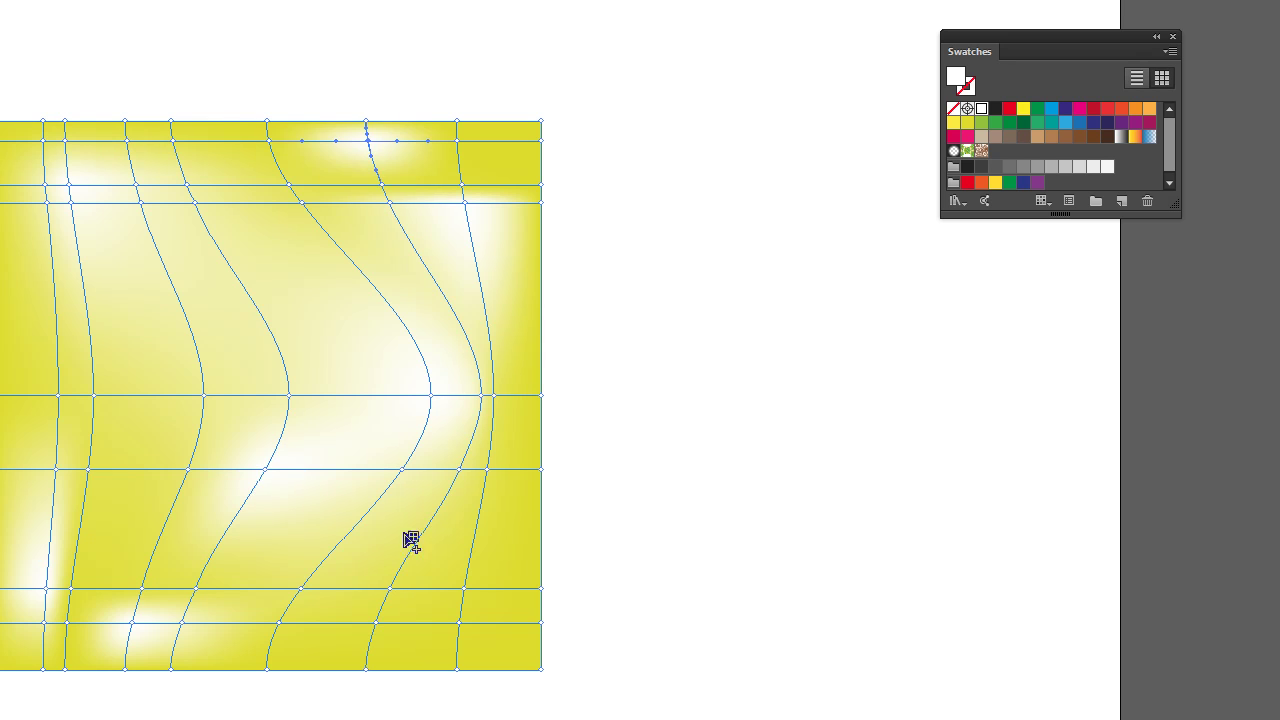
pyautogui.click(378, 530)
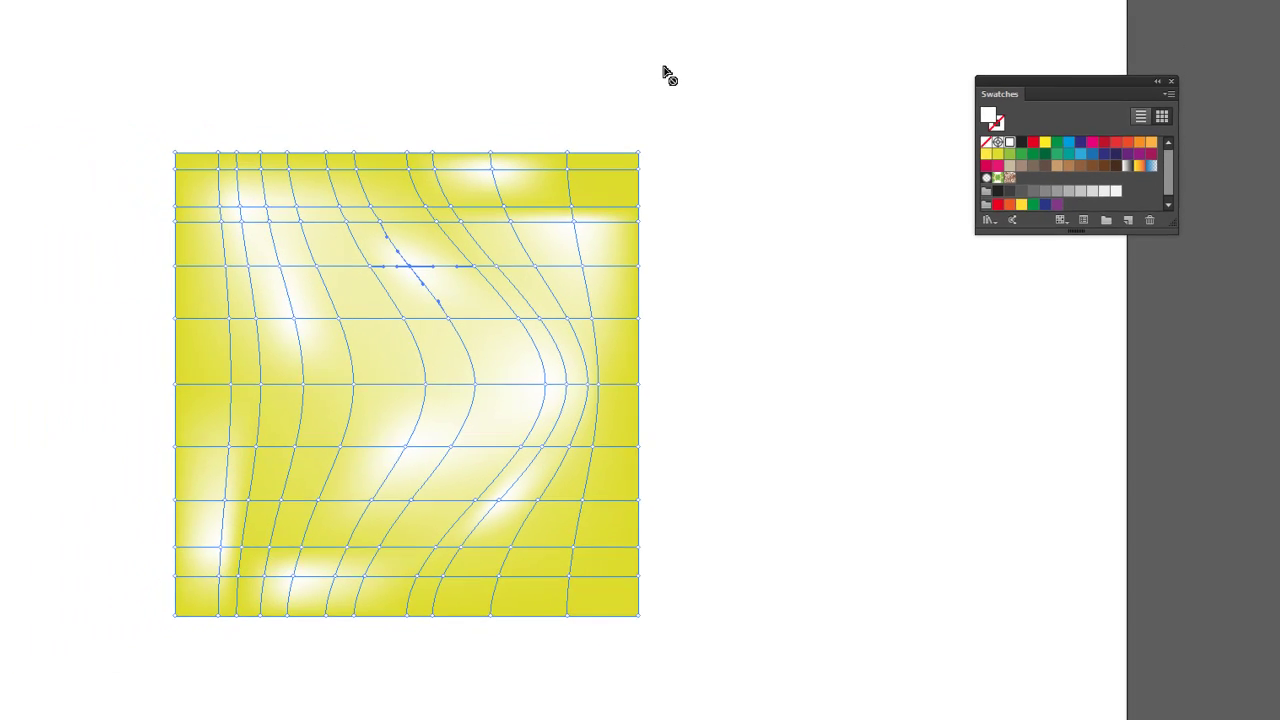
# Colour the chosen mesh point red, then select several mesh points to check their colours.
pyautogui.click(1036, 146)
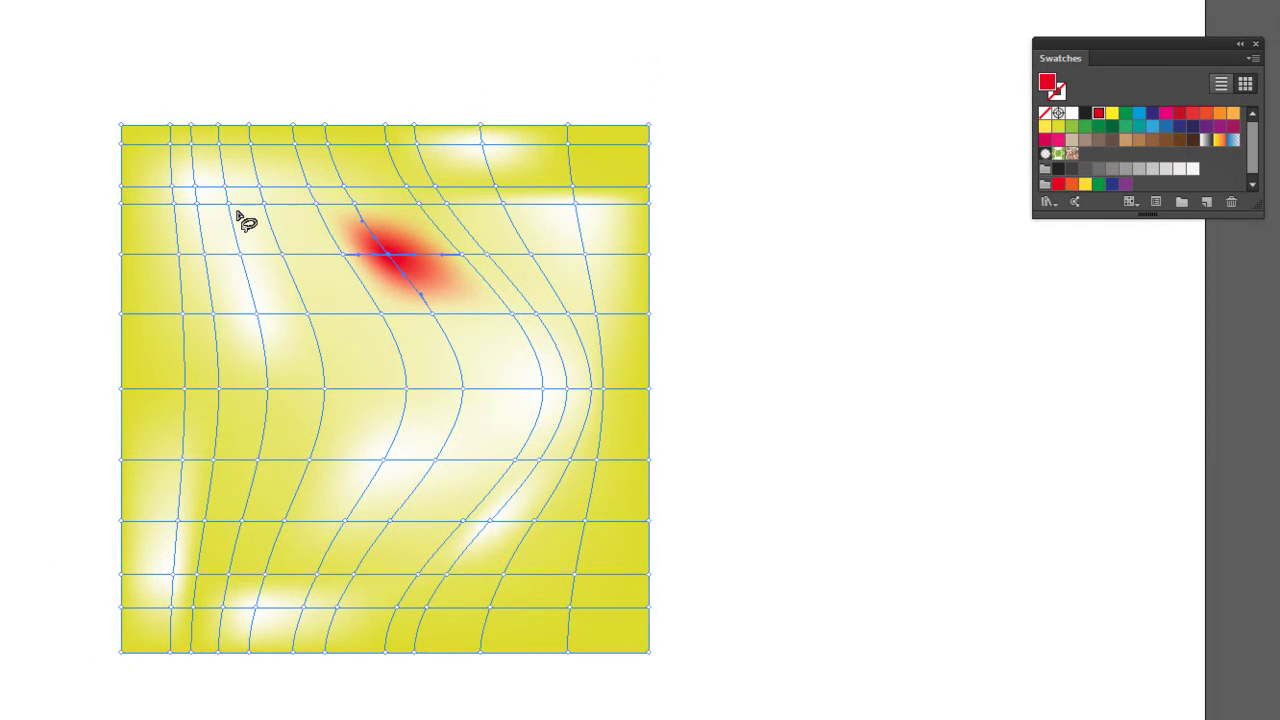
pyautogui.moveTo(272, 233)
pyautogui.mouseDown()
pyautogui.moveTo(300, 388)
pyautogui.moveTo(334, 472)
pyautogui.moveTo(334, 306)
pyautogui.moveTo(300, 245)
pyautogui.mouseUp()
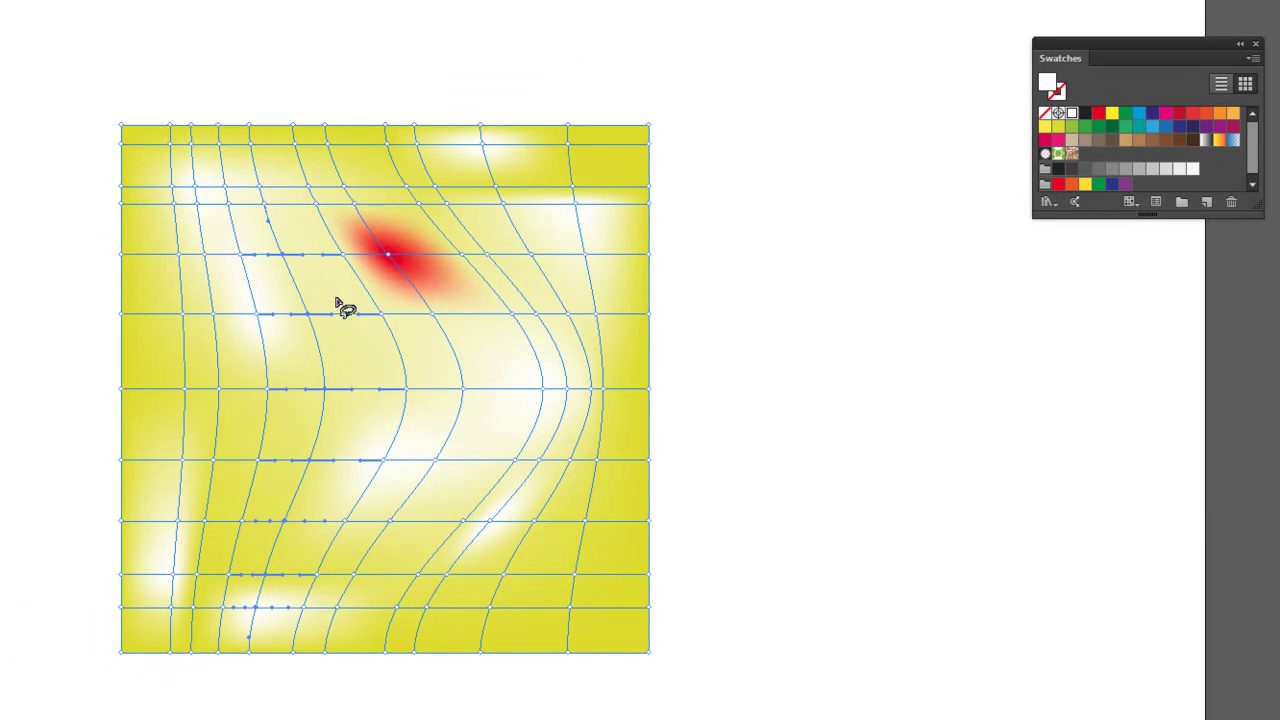
pyautogui.hotkey('ctrl', 'shift', 'a')
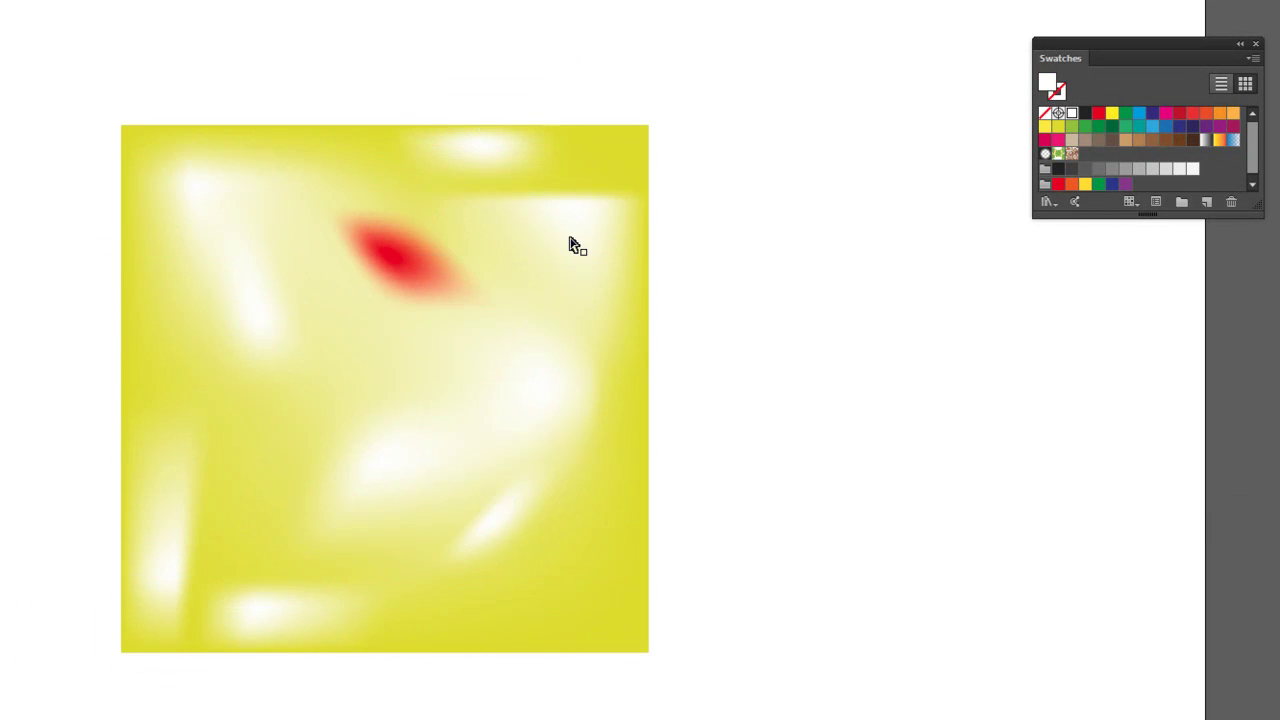
pyautogui.click(530, 256)
pyautogui.click(566, 316)
pyautogui.click(433, 315)
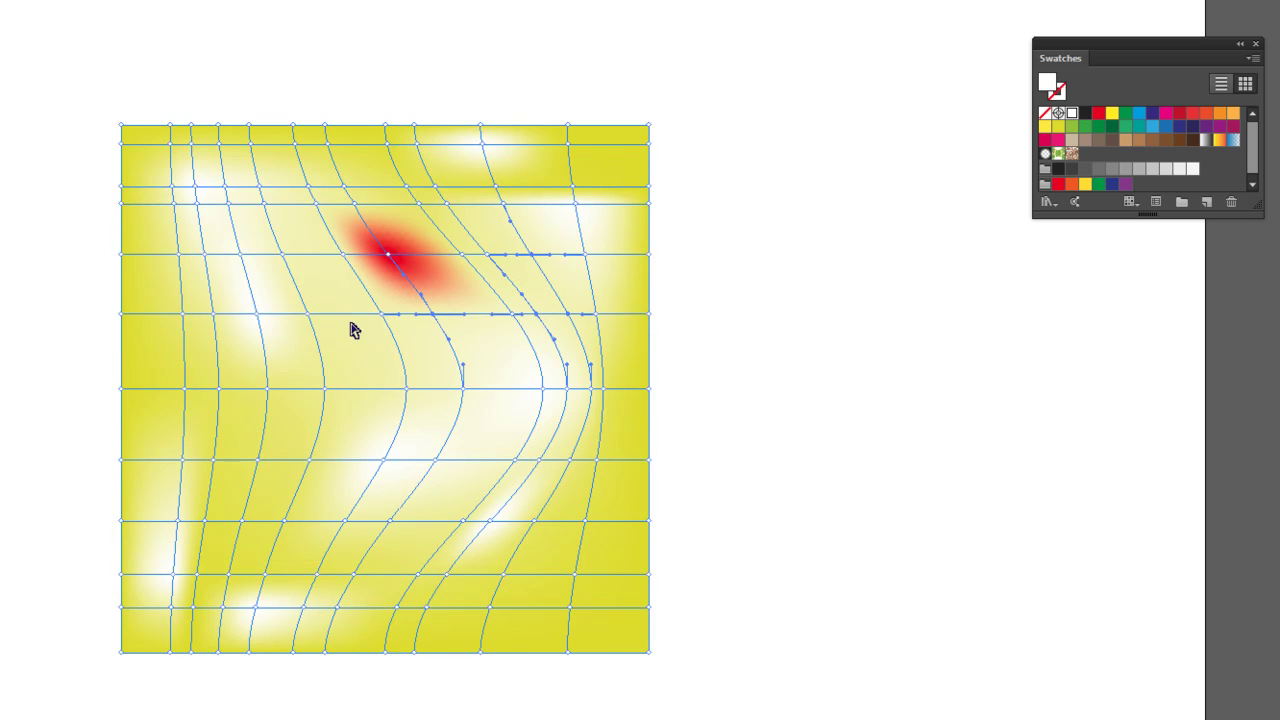
pyautogui.click(311, 389)
# Reselect the mesh and lasso mesh points on the right and lower down.
pyautogui.click(285, 88)
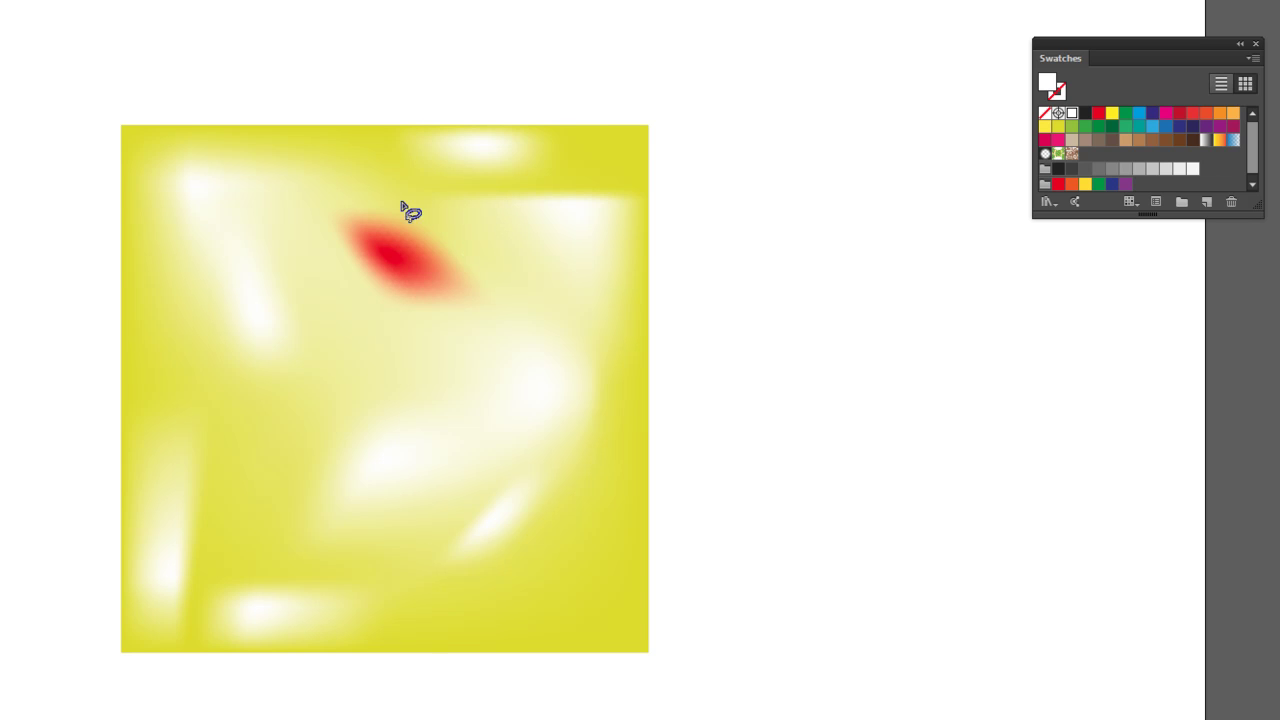
pyautogui.click(491, 232)
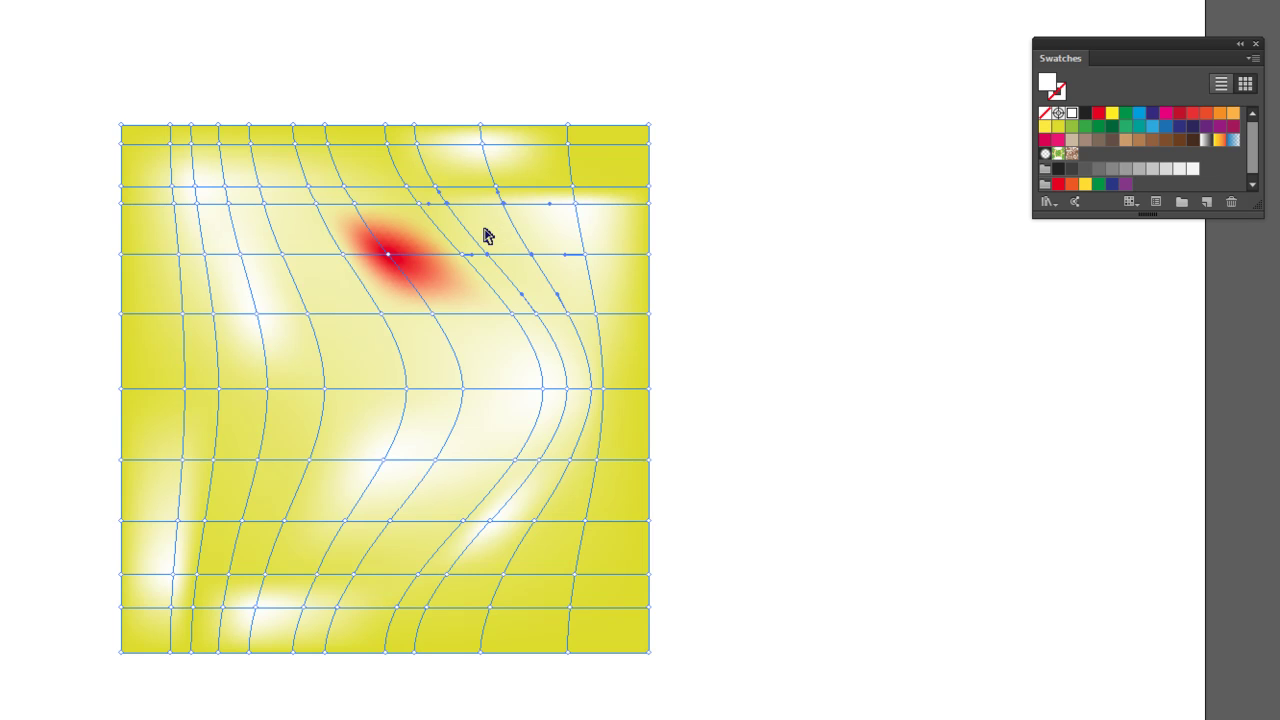
pyautogui.press('q')
pyautogui.moveTo(482, 173)
pyautogui.mouseDown()
pyautogui.moveTo(513, 242)
pyautogui.moveTo(403, 268)
pyautogui.moveTo(488, 272)
pyautogui.moveTo(530, 285)
pyautogui.moveTo(555, 313)
pyautogui.moveTo(577, 371)
pyautogui.moveTo(574, 446)
pyautogui.moveTo(551, 500)
pyautogui.moveTo(595, 479)
pyautogui.moveTo(640, 349)
pyautogui.moveTo(609, 251)
pyautogui.moveTo(498, 175)
pyautogui.mouseUp()
pyautogui.moveTo(391, 484)
pyautogui.mouseDown()
pyautogui.moveTo(348, 549)
pyautogui.moveTo(171, 560)
pyautogui.moveTo(463, 600)
pyautogui.moveTo(512, 513)
pyautogui.moveTo(497, 506)
pyautogui.mouseUp()
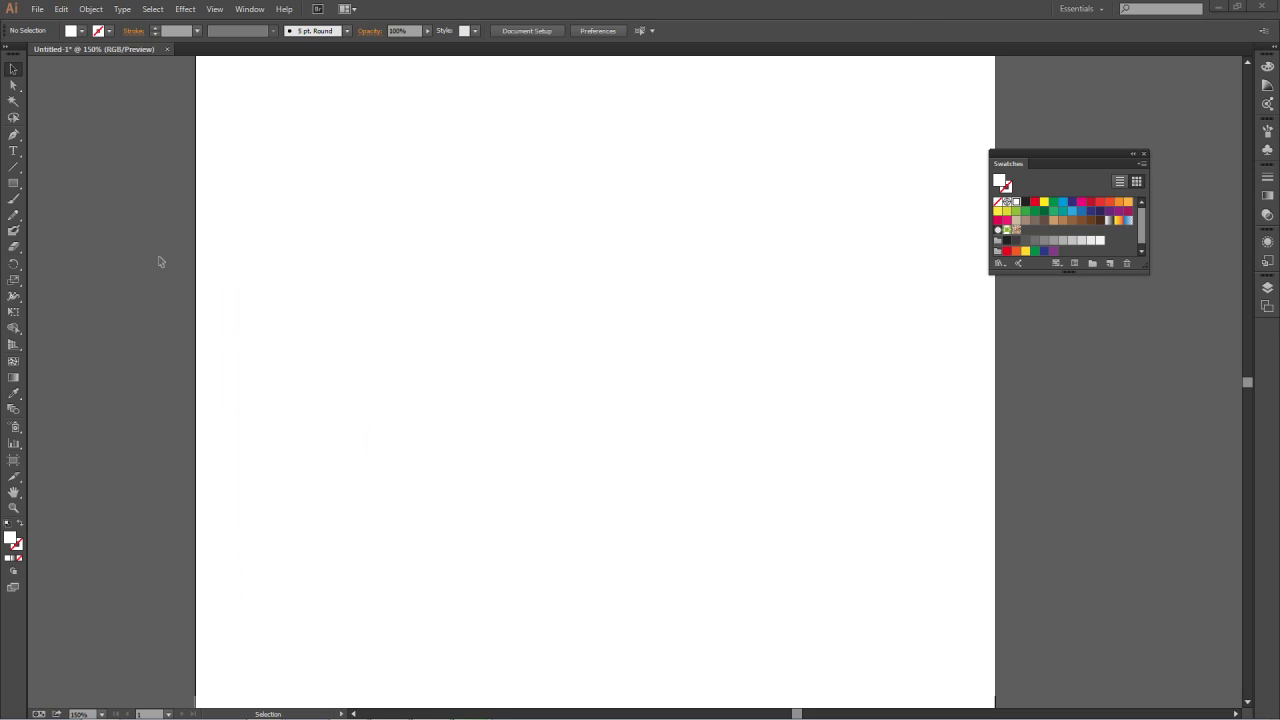
# Place the pear photo IMG_9371 onto the artboard.
pyautogui.click(41, 13)
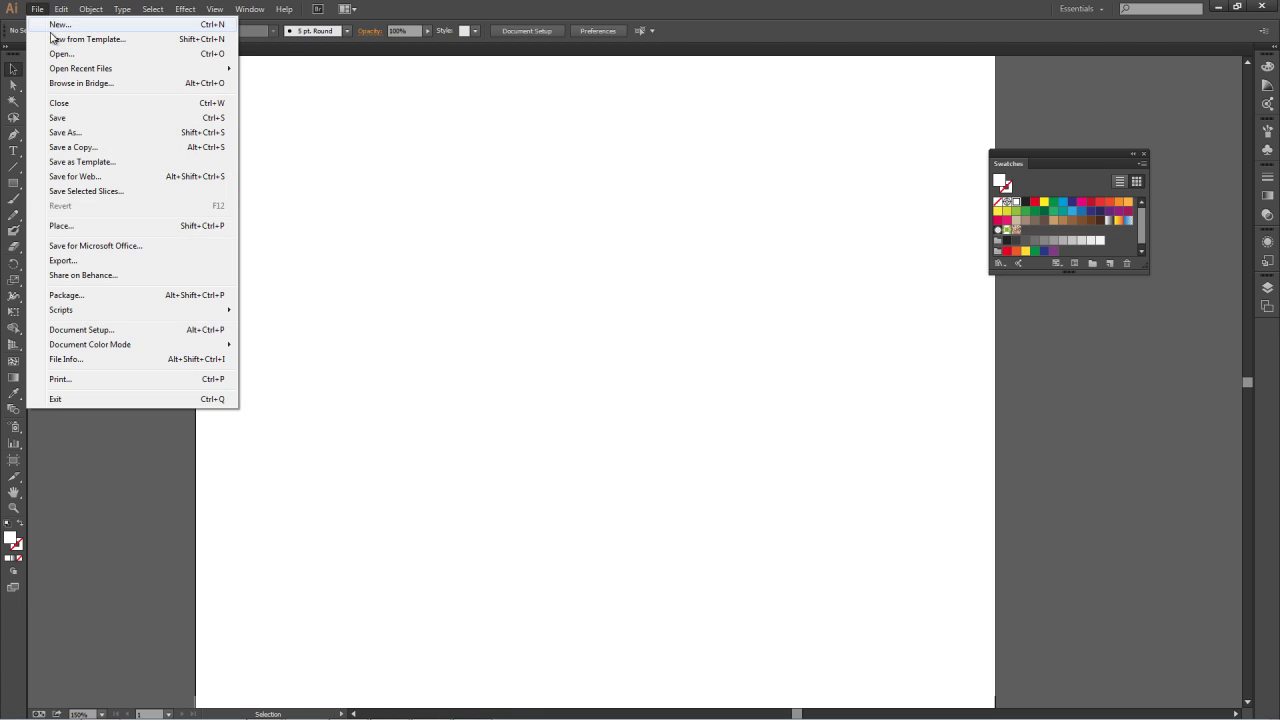
pyautogui.click(126, 228)
pyautogui.click(310, 284)
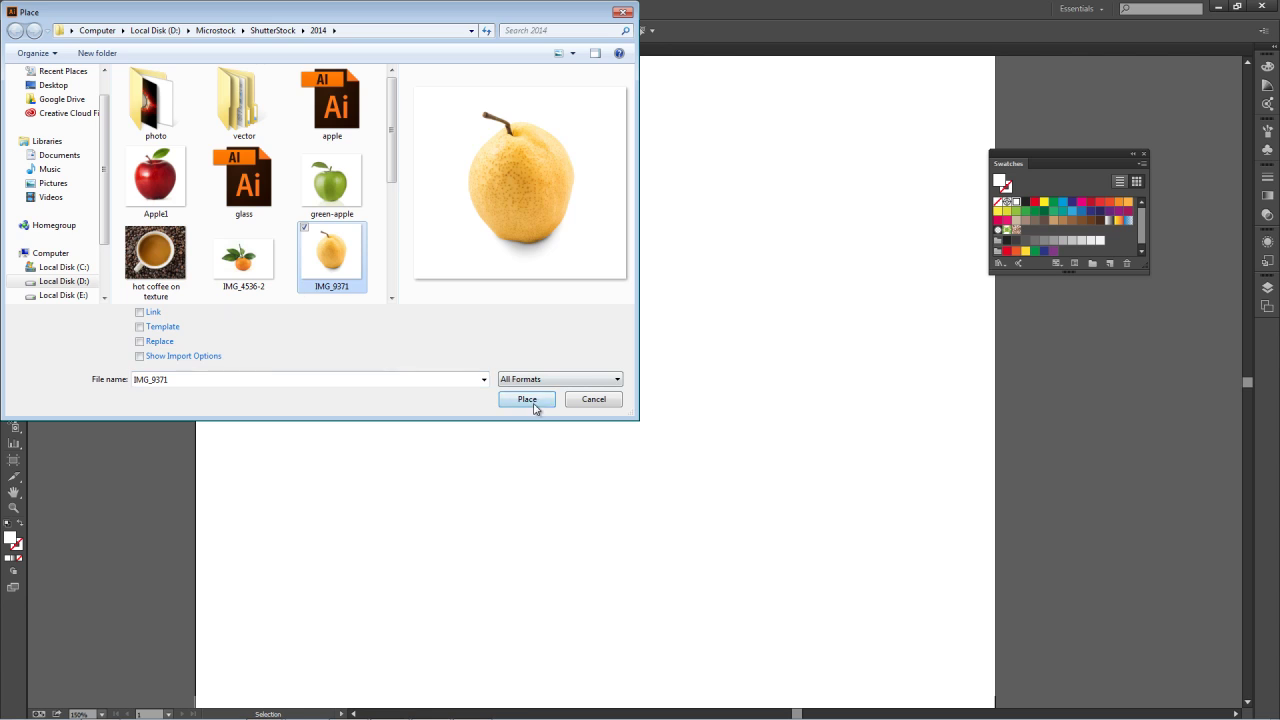
pyautogui.click(530, 401)
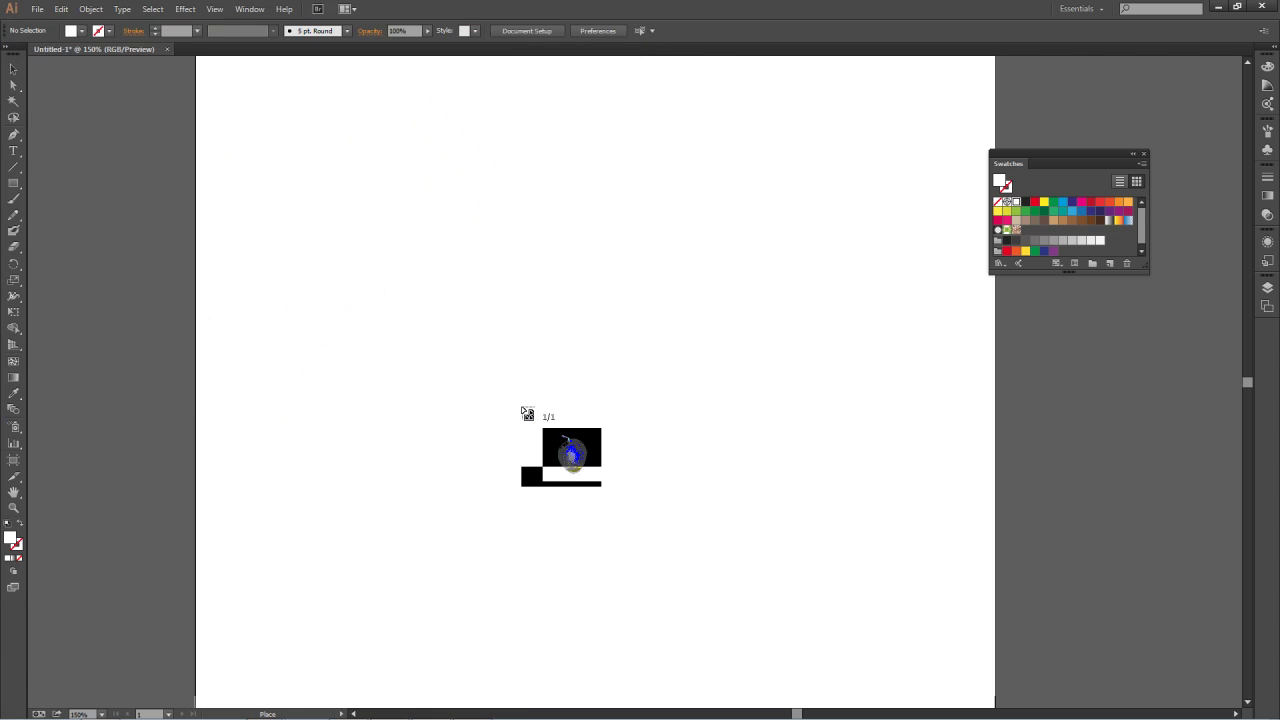
pyautogui.click(557, 346)
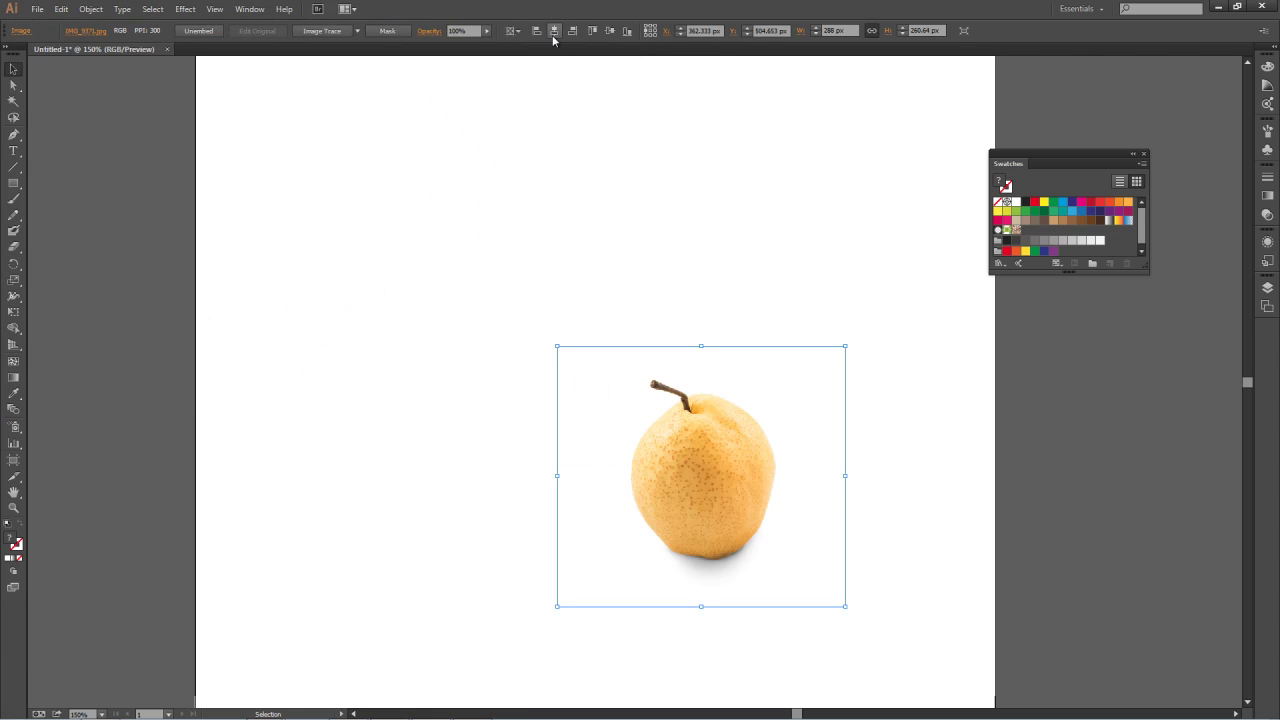
# Centre the pear photo on the artboard, enlarge it, and show the Layers panel.
pyautogui.click(553, 32)
pyautogui.click(610, 31)
pyautogui.hotkey('ctrl', '0')
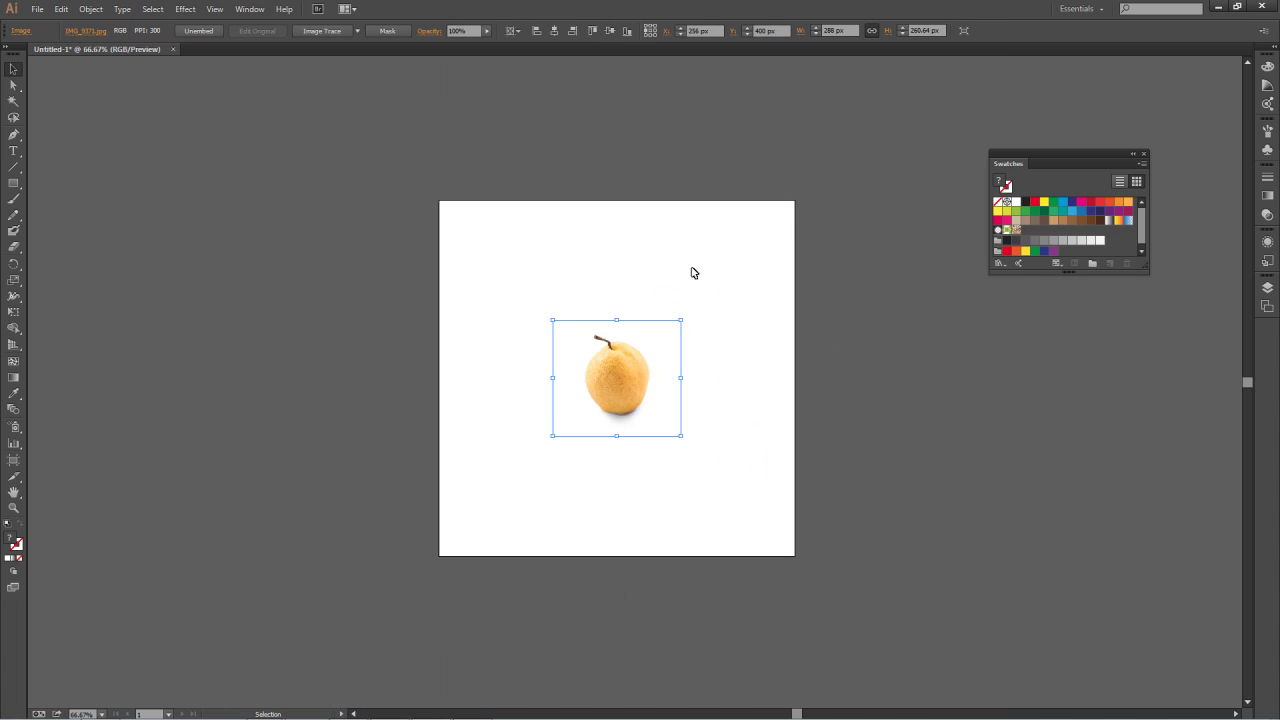
pyautogui.moveTo(683, 324); pyautogui.dragTo(720, 270)
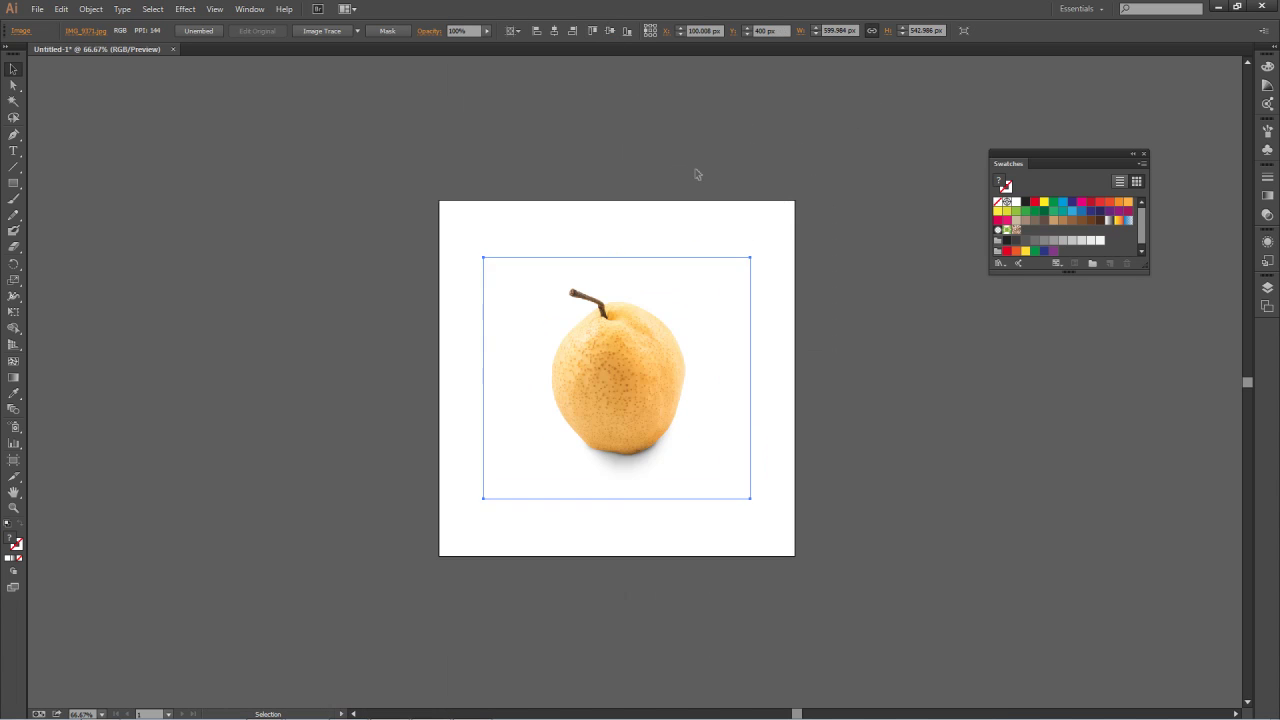
pyautogui.hotkey('ctrl', '+')
pyautogui.hotkey('ctrl', '+')
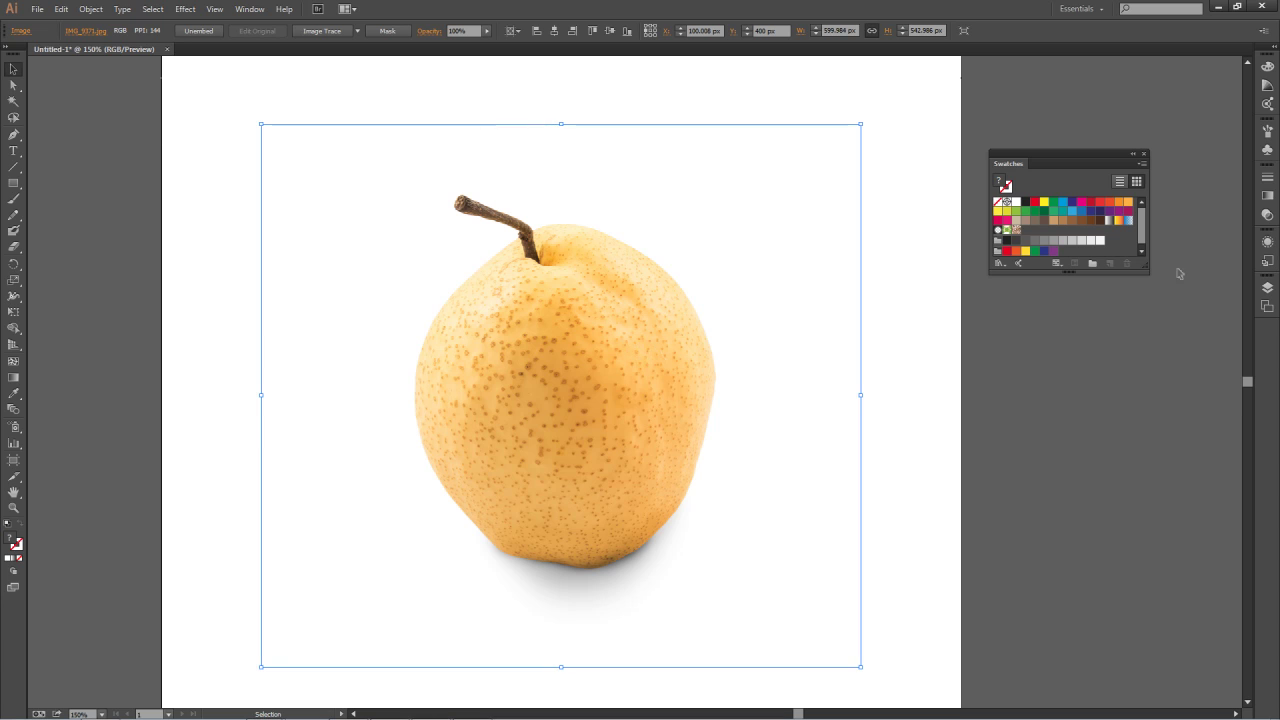
pyautogui.click(1267, 287)
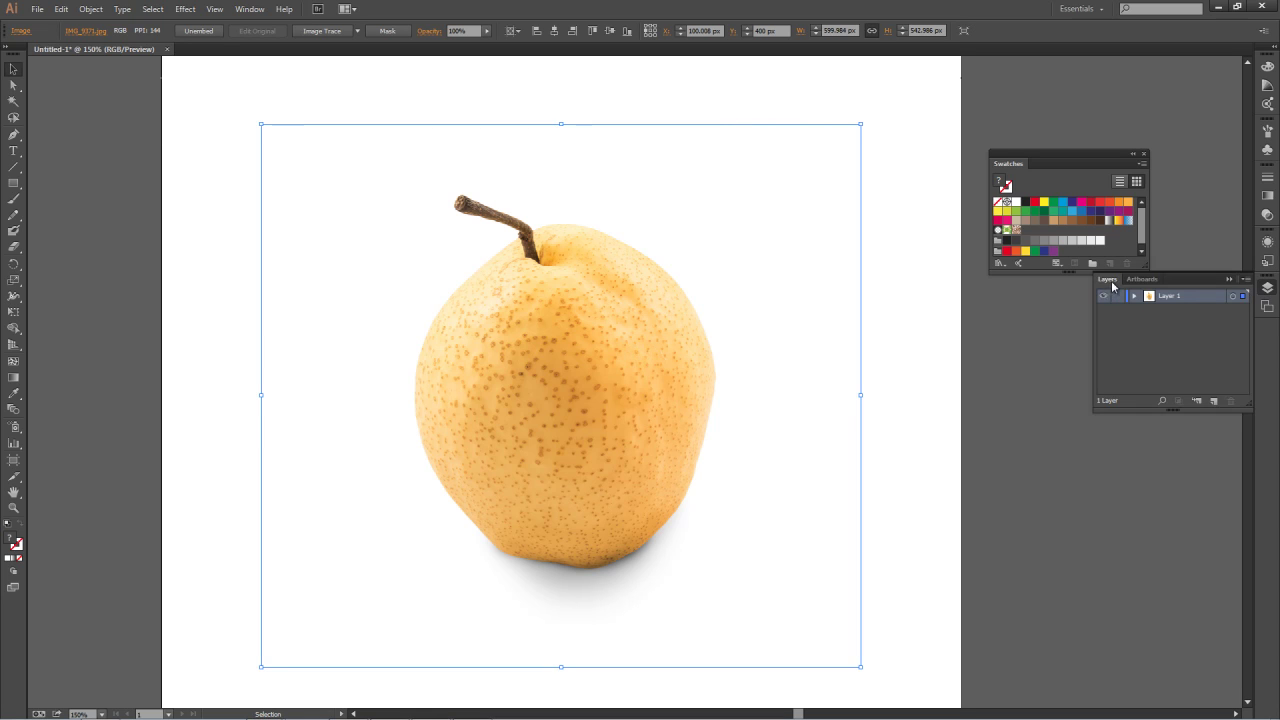
# Float the Layers panel and add Layer 2 above Layer 1.
pyautogui.moveTo(1108, 287); pyautogui.dragTo(892, 378)
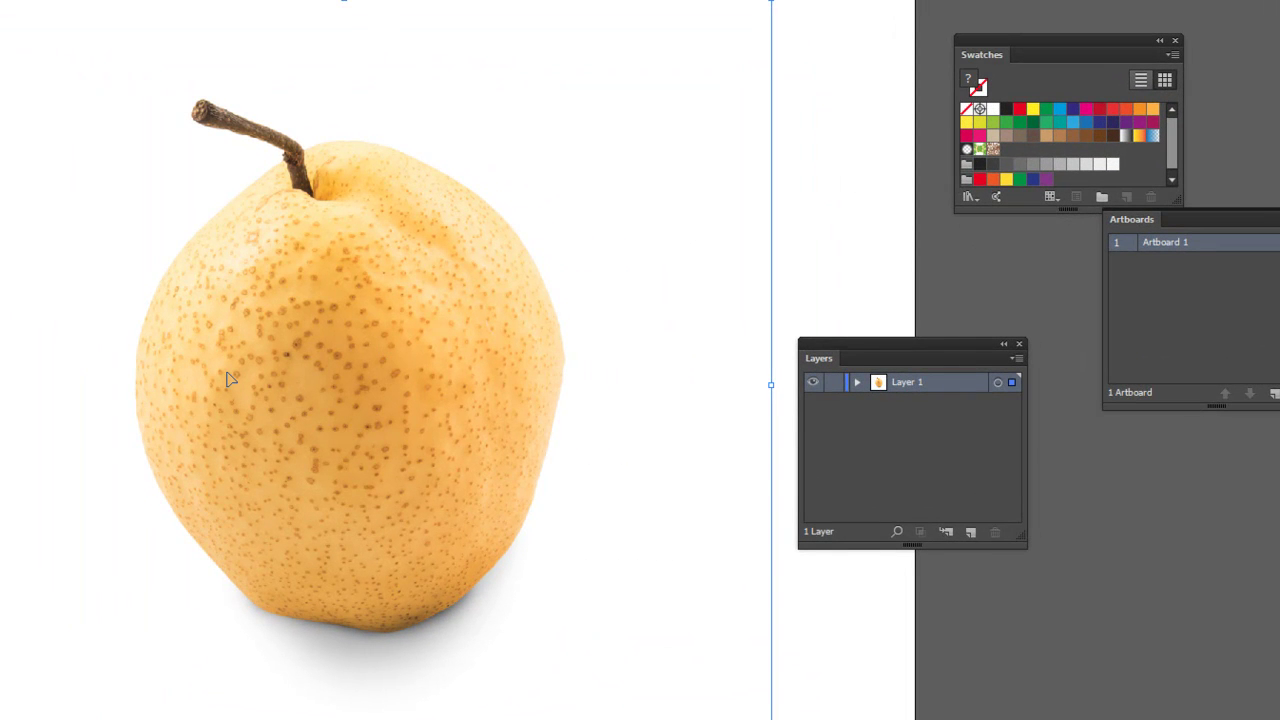
pyautogui.hotkey('ctrl', 'shift', 'a')
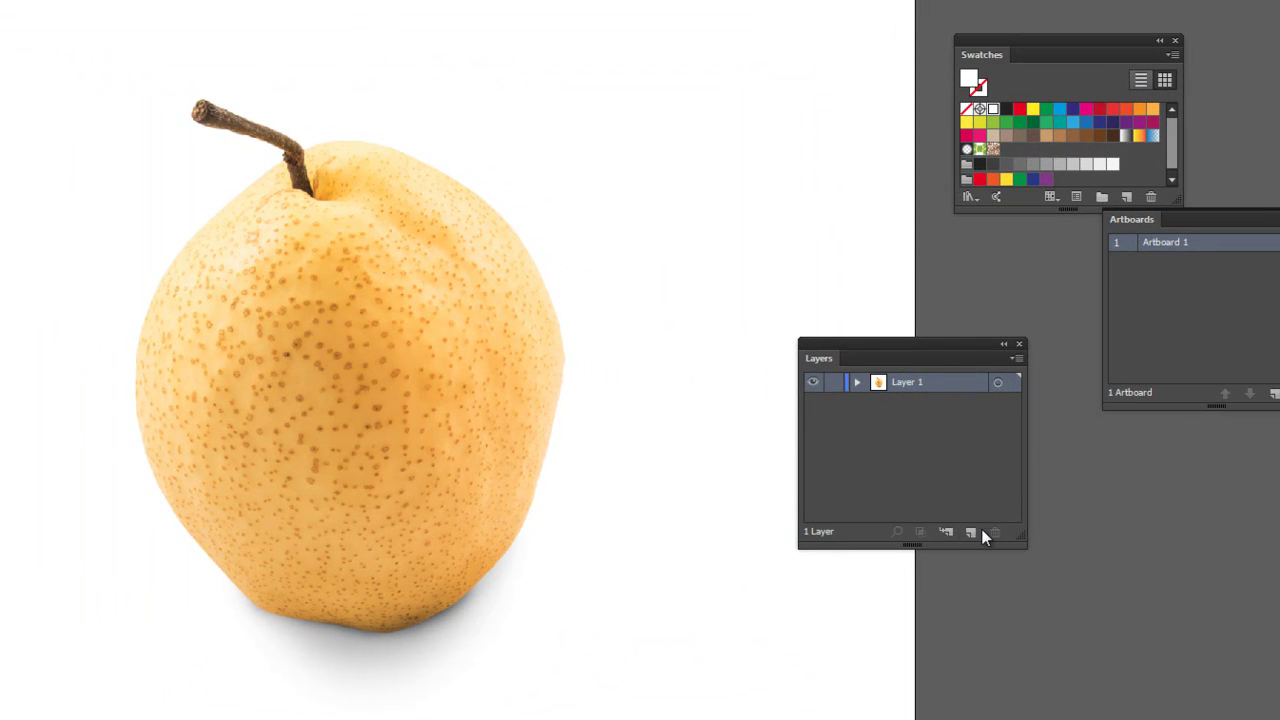
pyautogui.click(972, 533)
pyautogui.moveTo(896, 358); pyautogui.dragTo(978, 407)
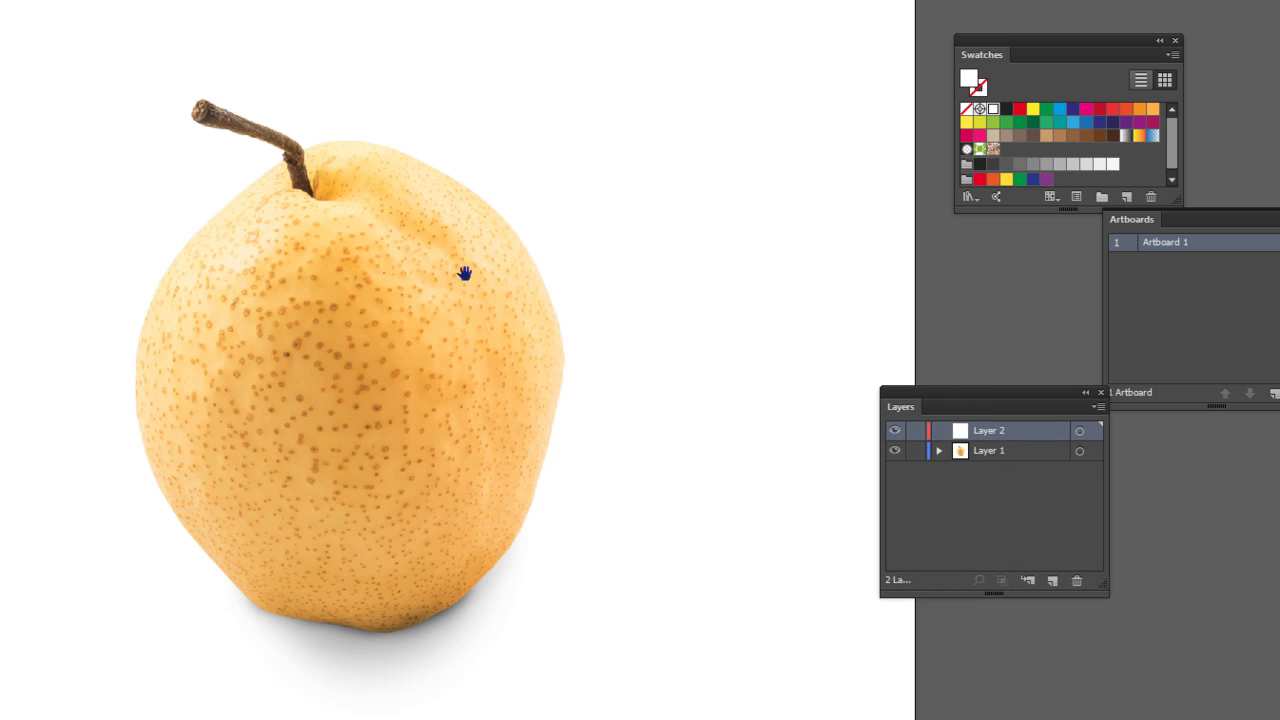
# Pan the view over the pear, then draw and undo a test rectangle.
pyautogui.moveTo(412, 357); pyautogui.dragTo(369, 349)
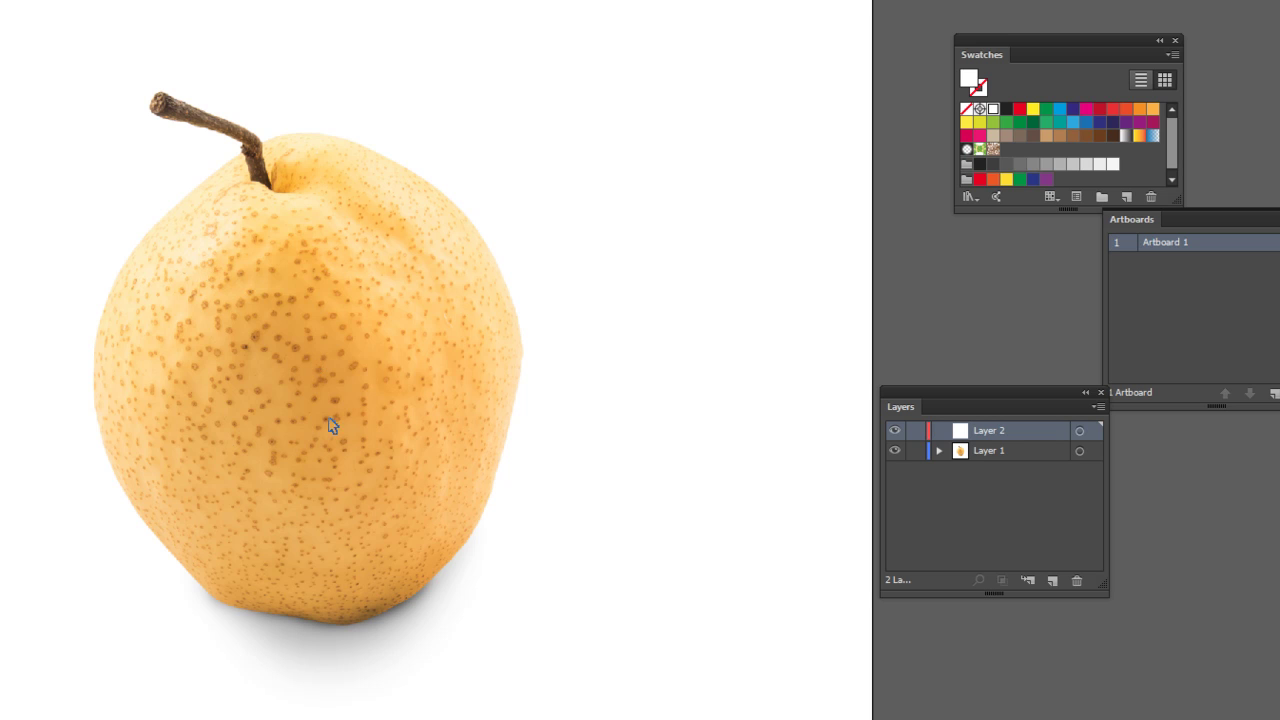
pyautogui.hotkey('ctrl', '0')
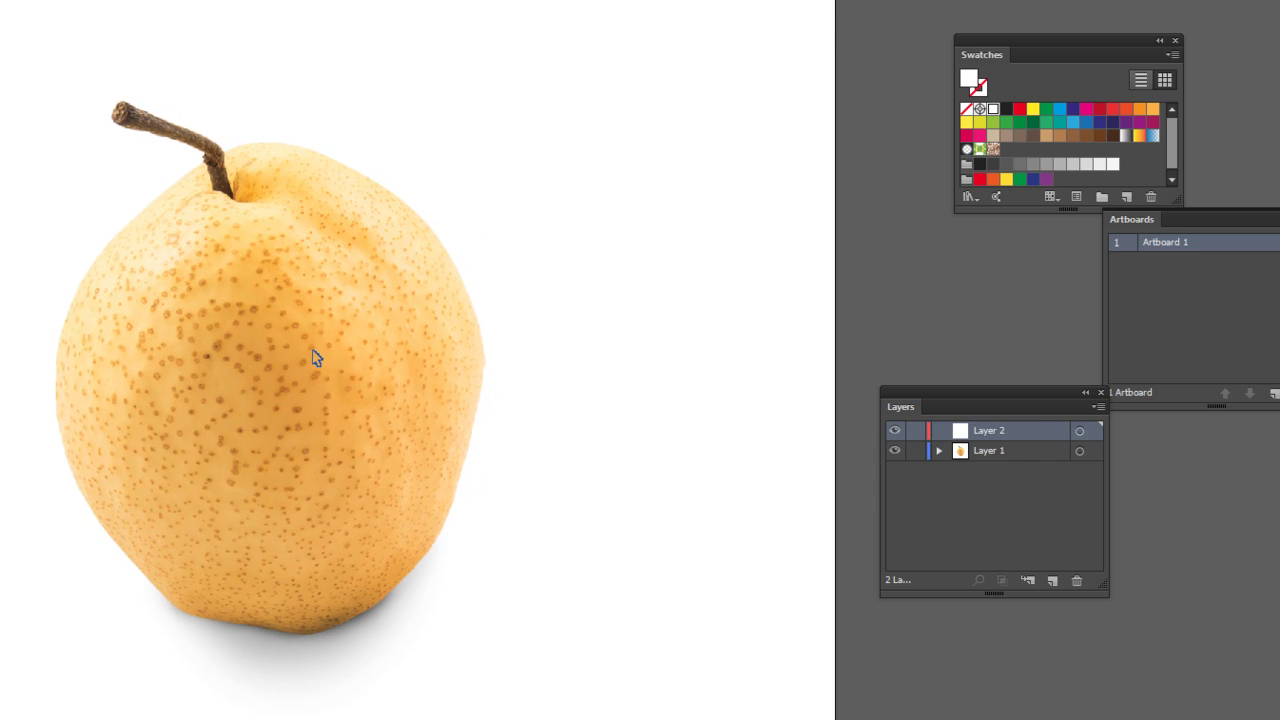
pyautogui.scroll(1, 145, 160)
pyautogui.scroll(-1, 145, 160)
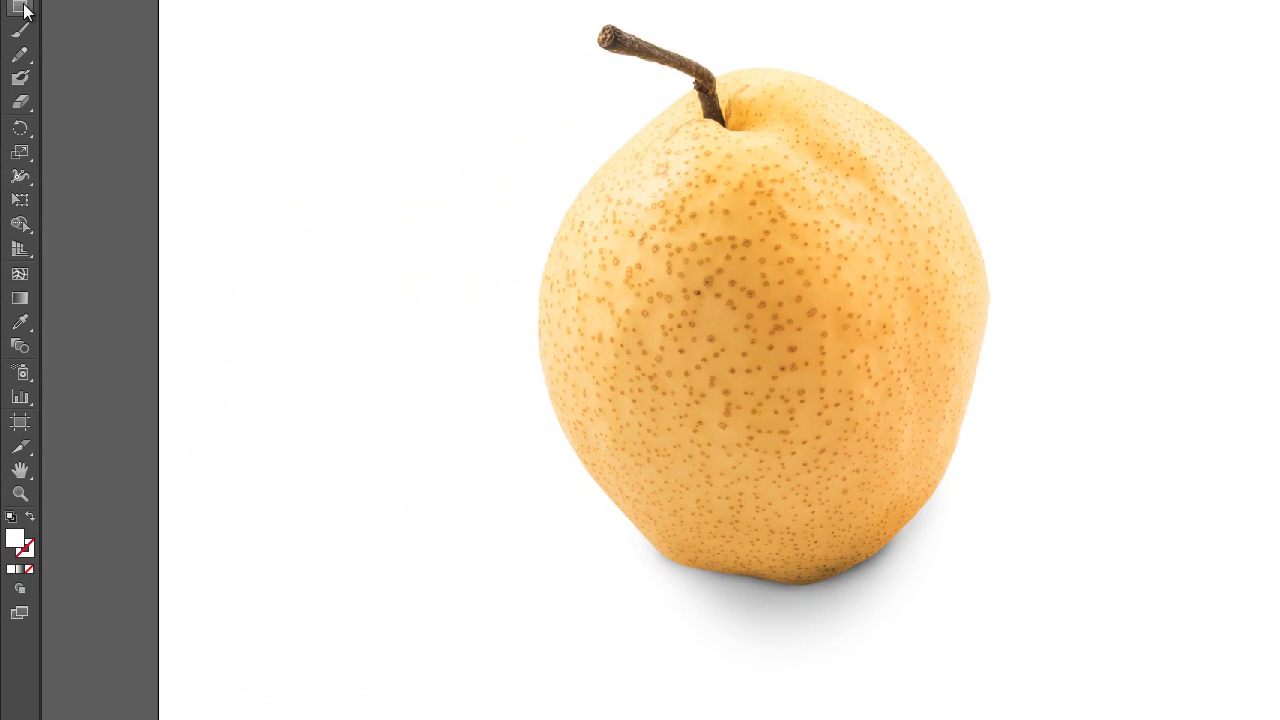
pyautogui.click(20, 8)
pyautogui.moveTo(634, 200); pyautogui.dragTo(923, 490)
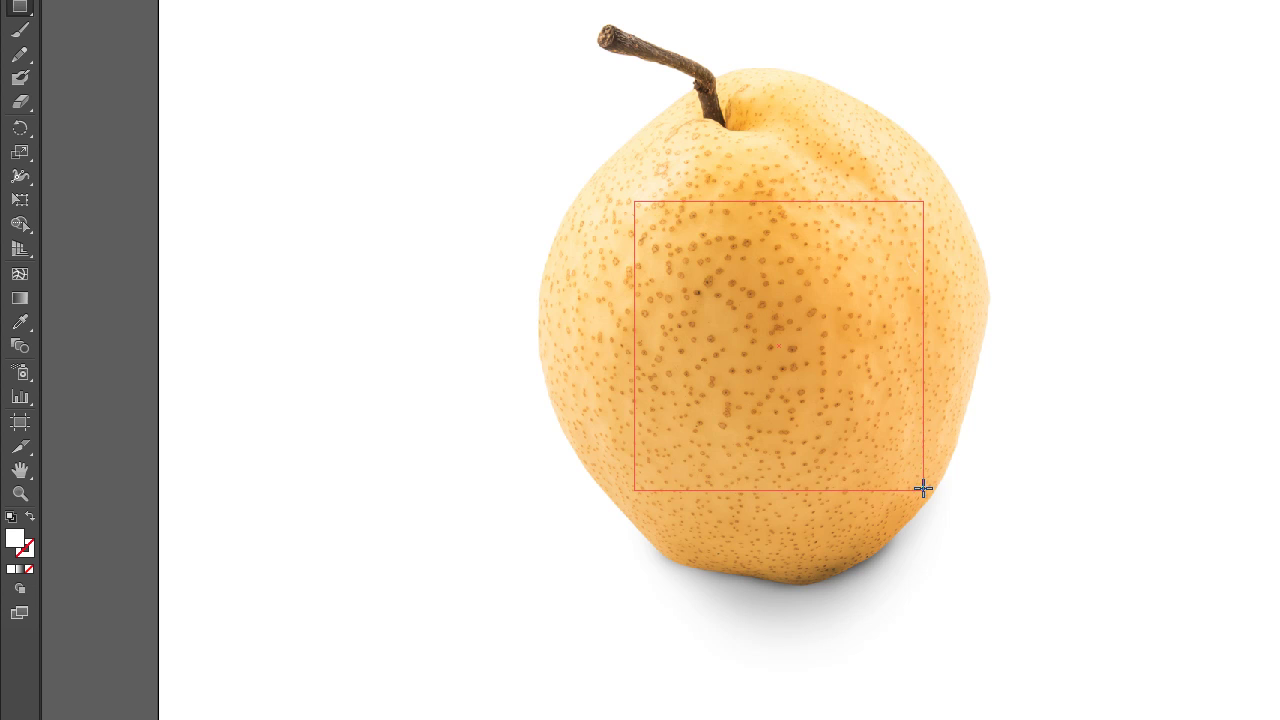
pyautogui.hotkey('ctrl', 'z')
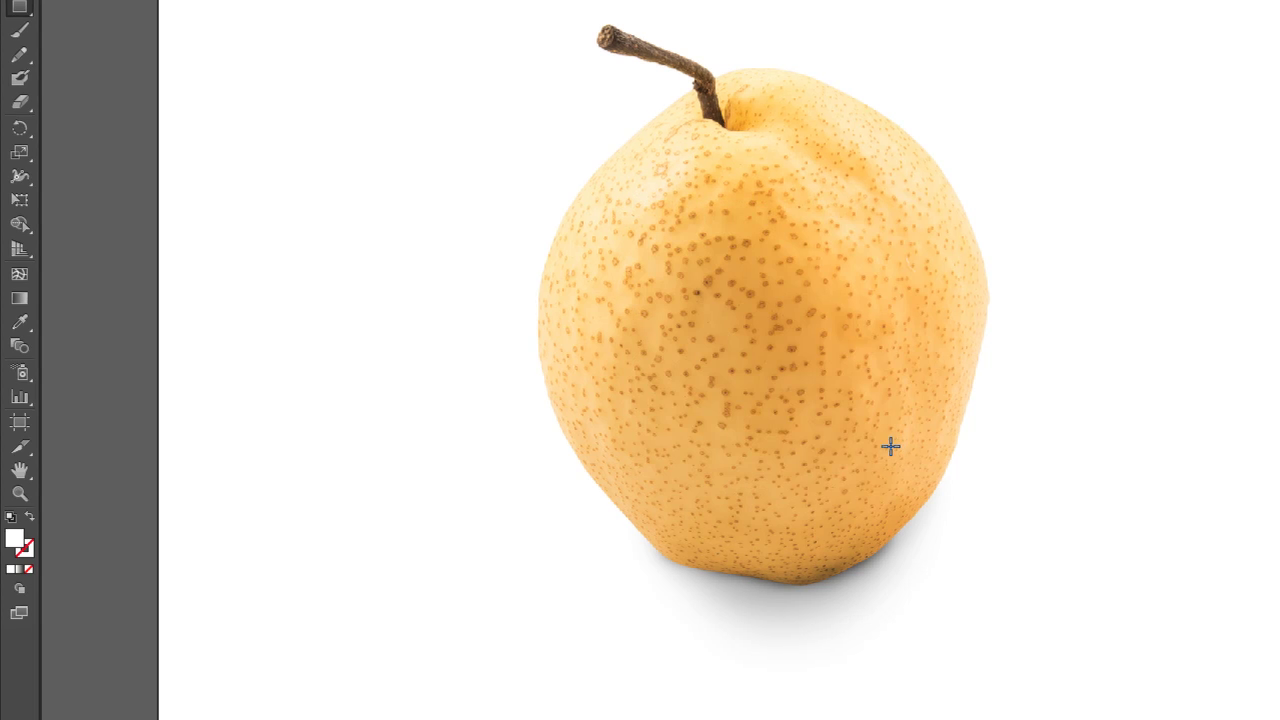
# Trace part of the pear's right edge with the Pen tool.
pyautogui.press('p')
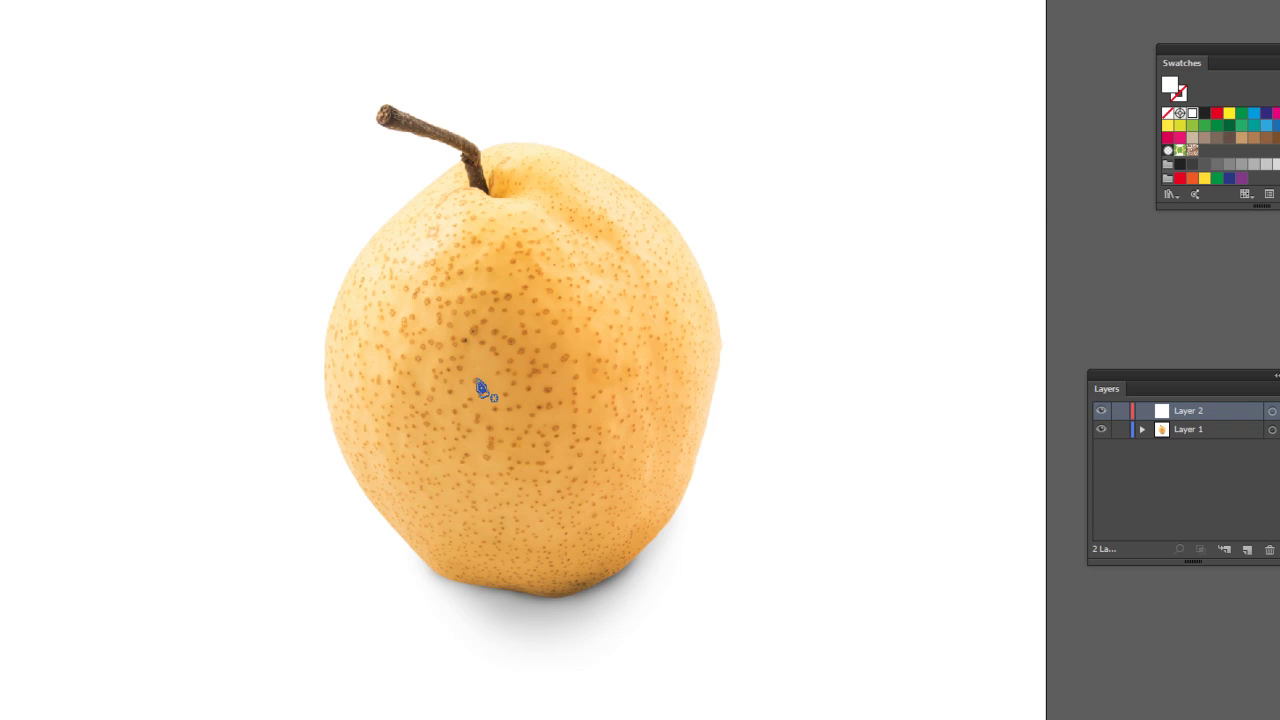
pyautogui.hotkey('ctrl', '=')
pyautogui.scroll(-2, 600, 350)
pyautogui.click(582, 500)
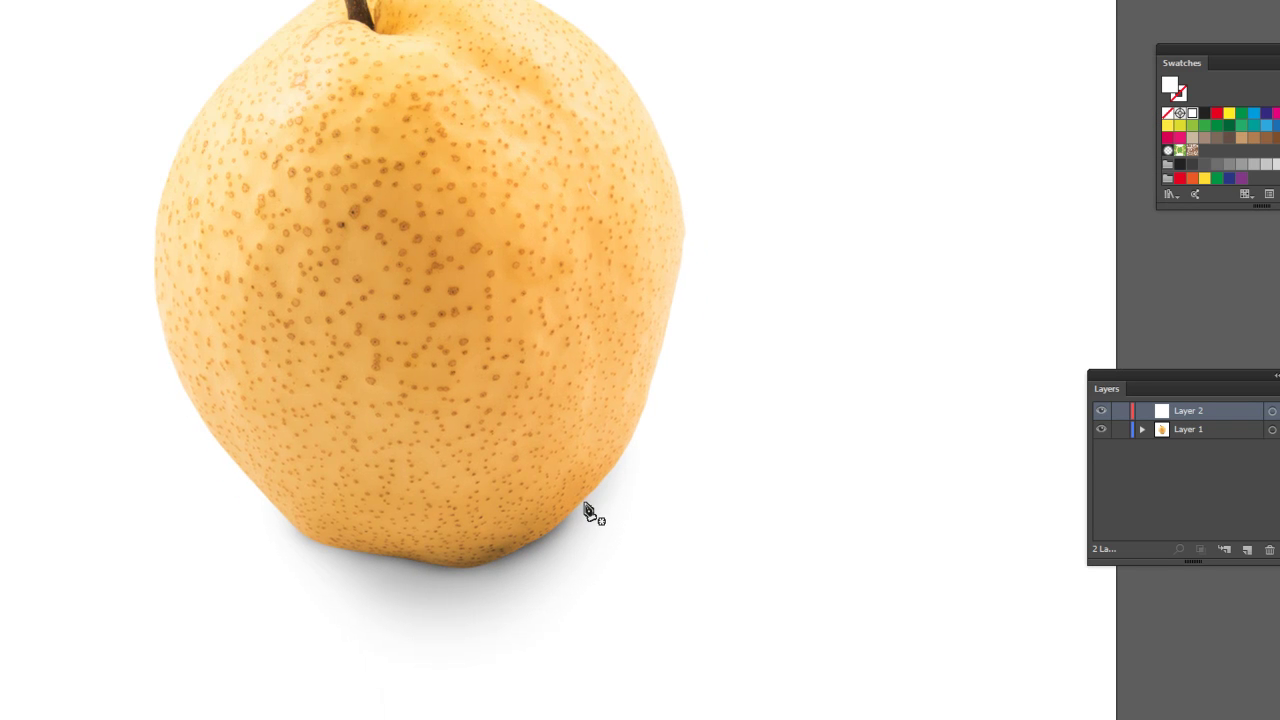
pyautogui.moveTo(637, 415); pyautogui.dragTo(648, 369)
pyautogui.moveTo(679, 220); pyautogui.dragTo(676, 168)
pyautogui.moveTo(568, 22); pyautogui.dragTo(505, 0)
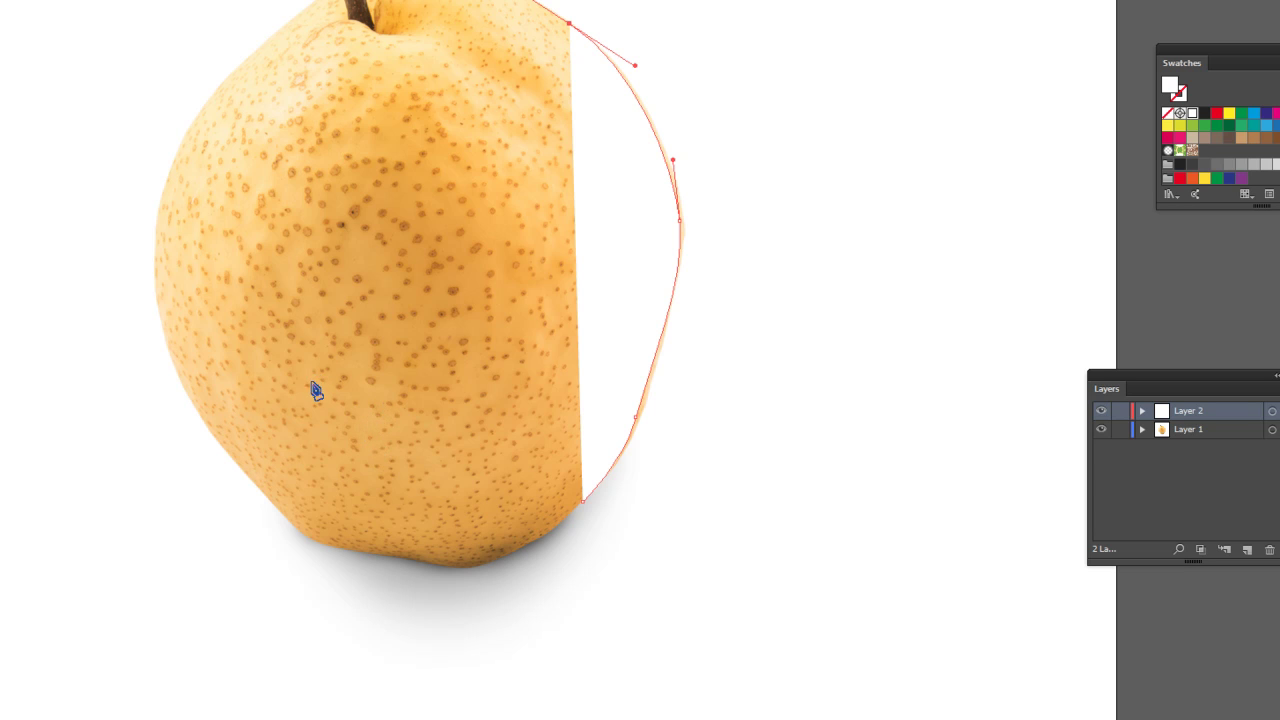
# Delete the traced path and pan the whole pear into view.
pyautogui.press('BackSpace')
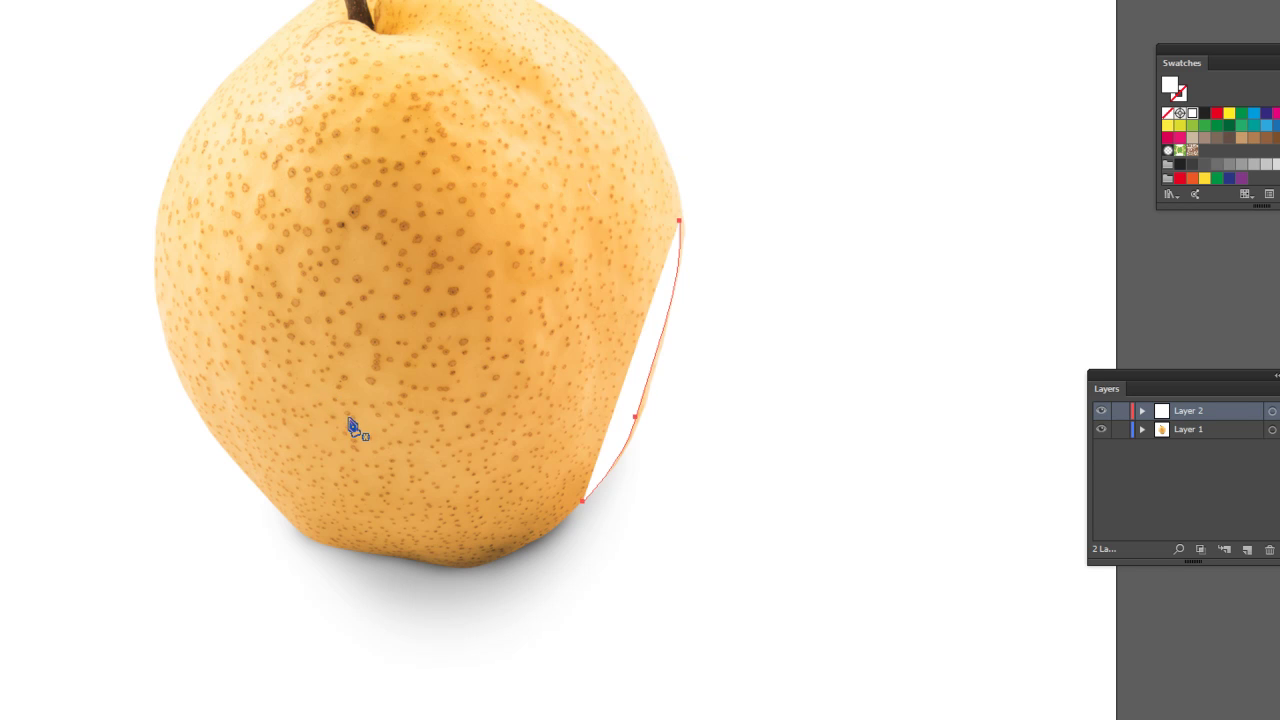
pyautogui.press('BackSpace')
pyautogui.moveTo(391, 254); pyautogui.dragTo(412, 322)
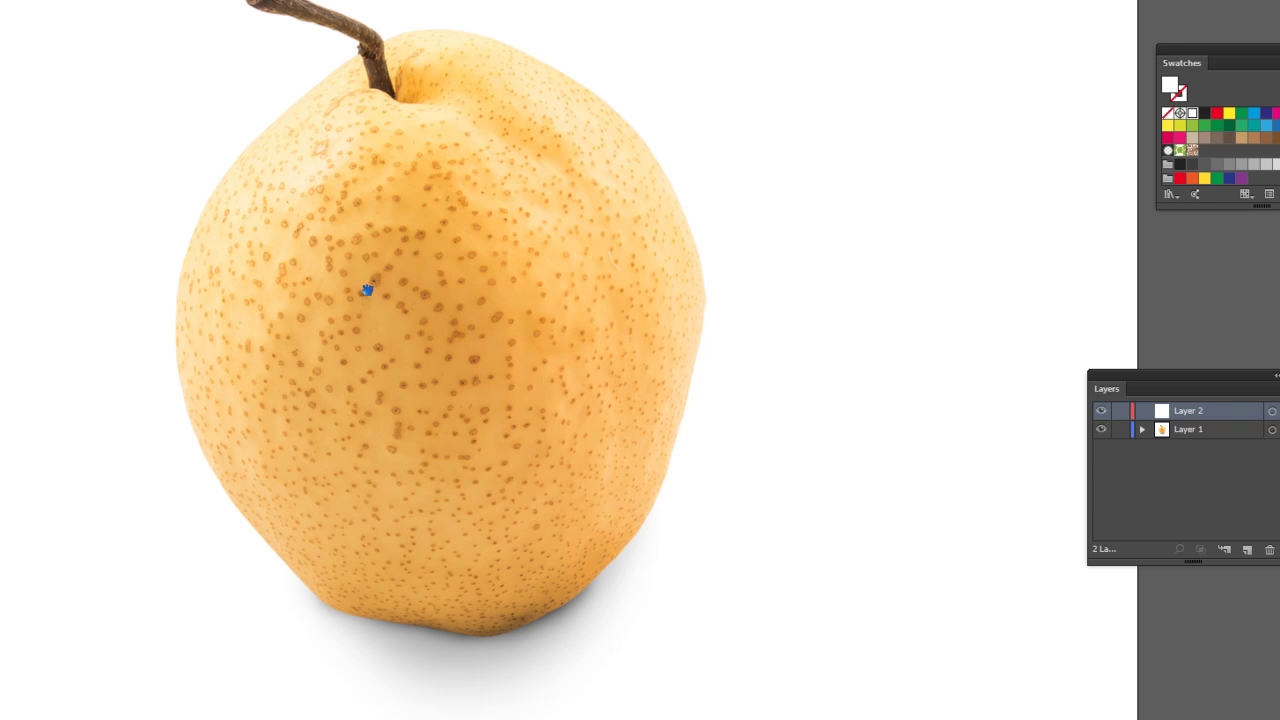
pyautogui.moveTo(367, 290); pyautogui.dragTo(379, 310)
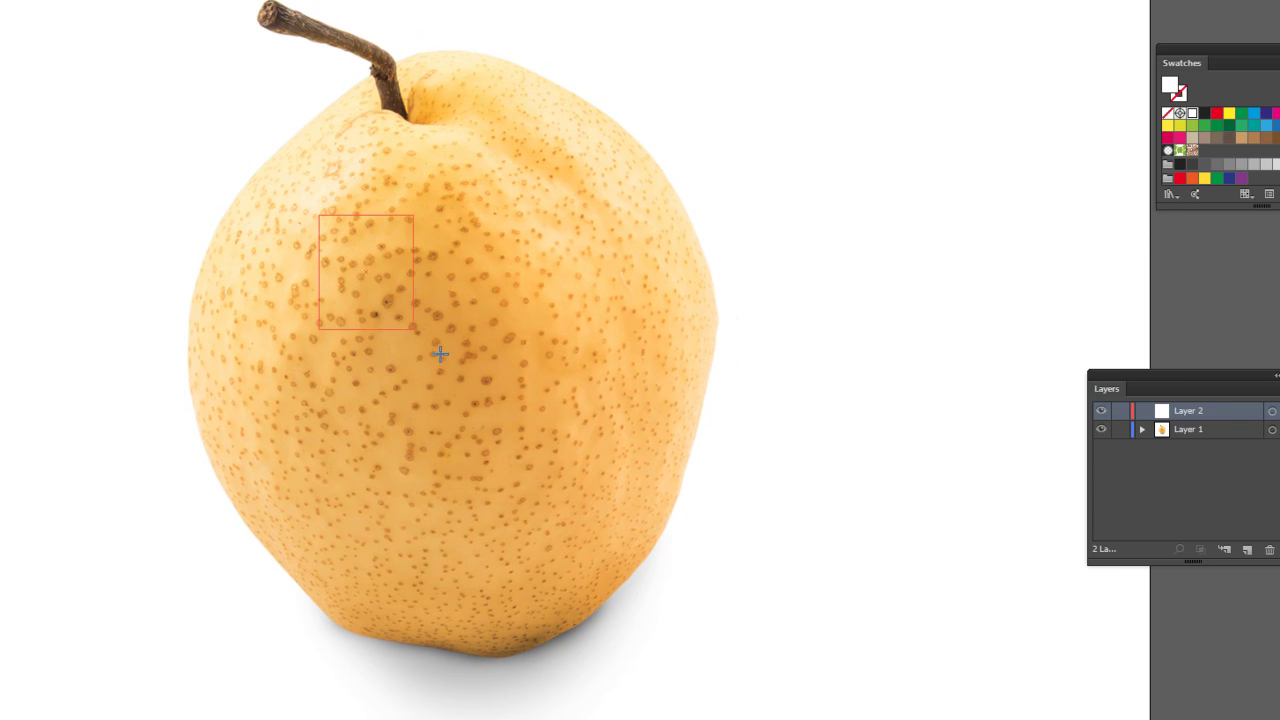
# Draw a square over the pear's centre and convert it into a 2×2 gradient mesh.
pyautogui.moveTo(319, 216); pyautogui.dragTo(663, 558)
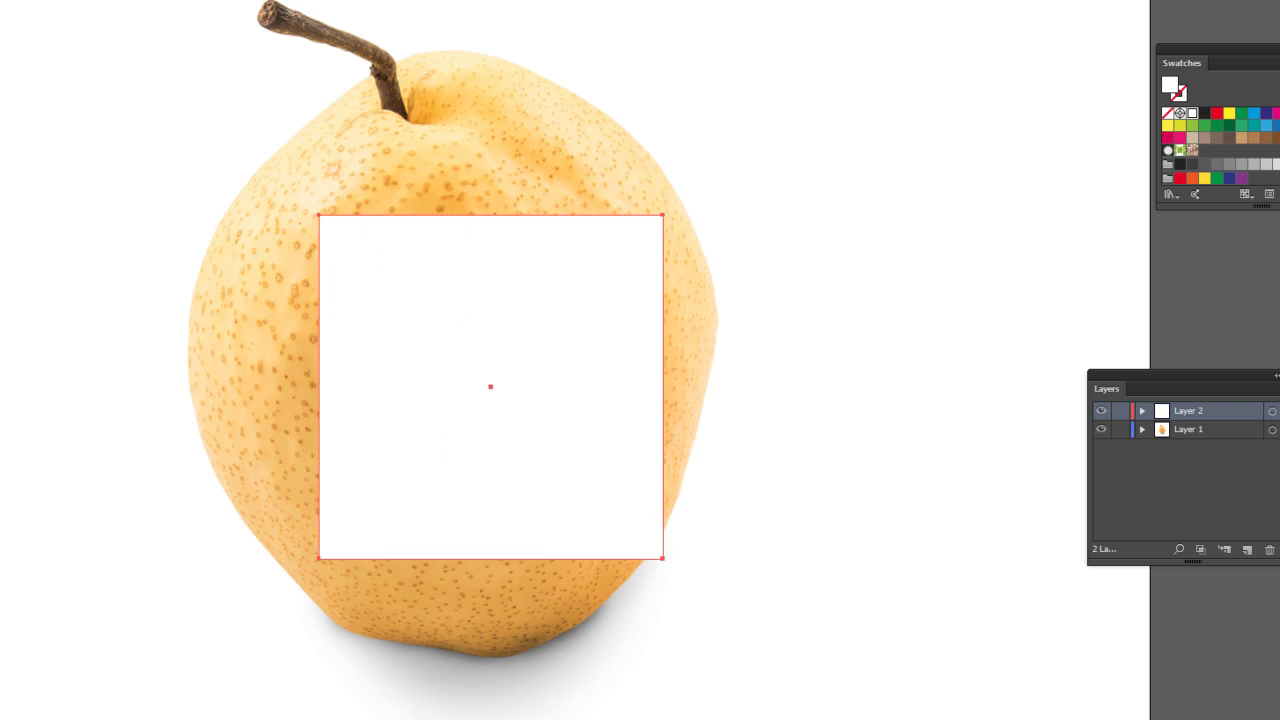
pyautogui.moveTo(474, 297); pyautogui.dragTo(445, 275)
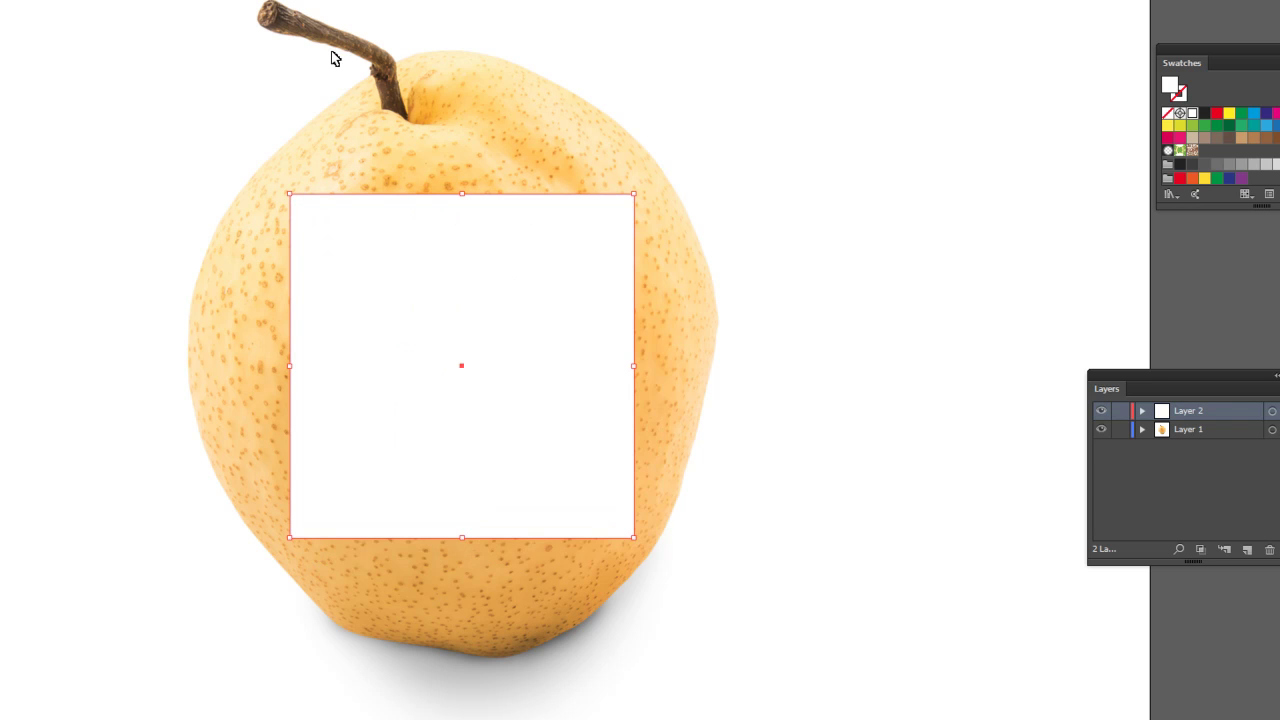
pyautogui.hotkey('alt', 'o')
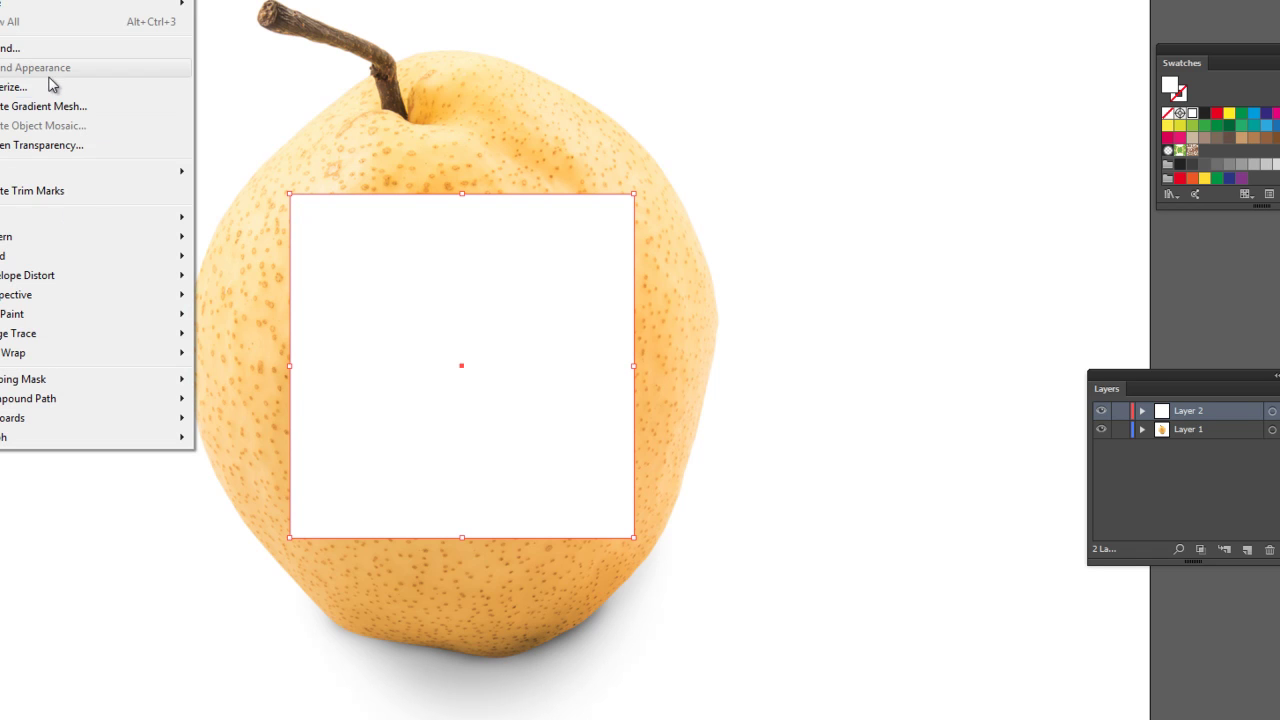
pyautogui.click(106, 108)
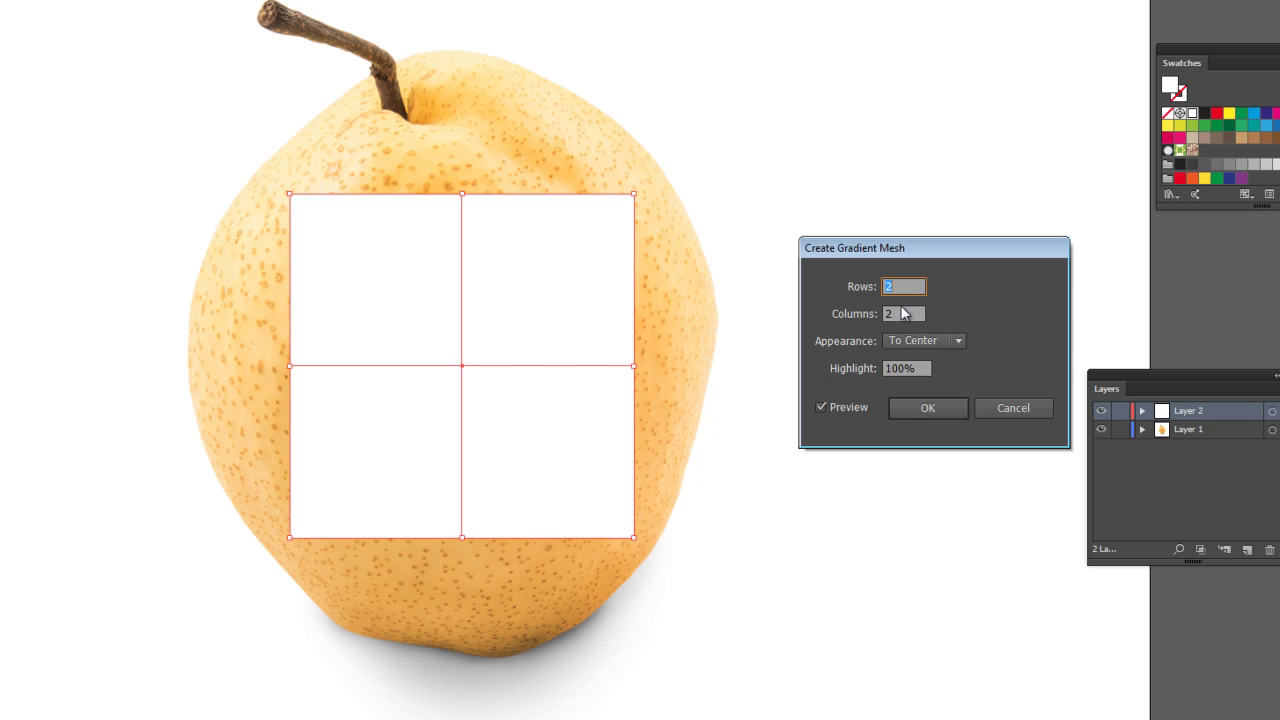
pyautogui.moveTo(945, 258); pyautogui.dragTo(866, 279)
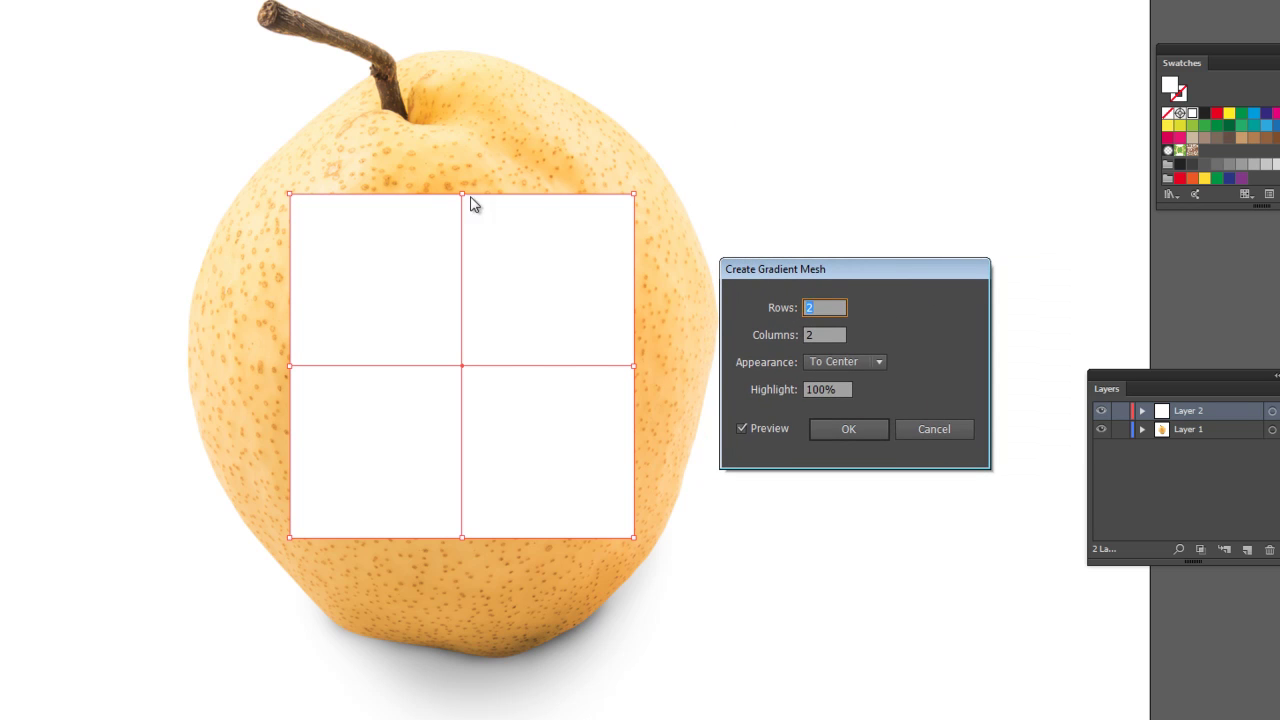
pyautogui.click(843, 428)
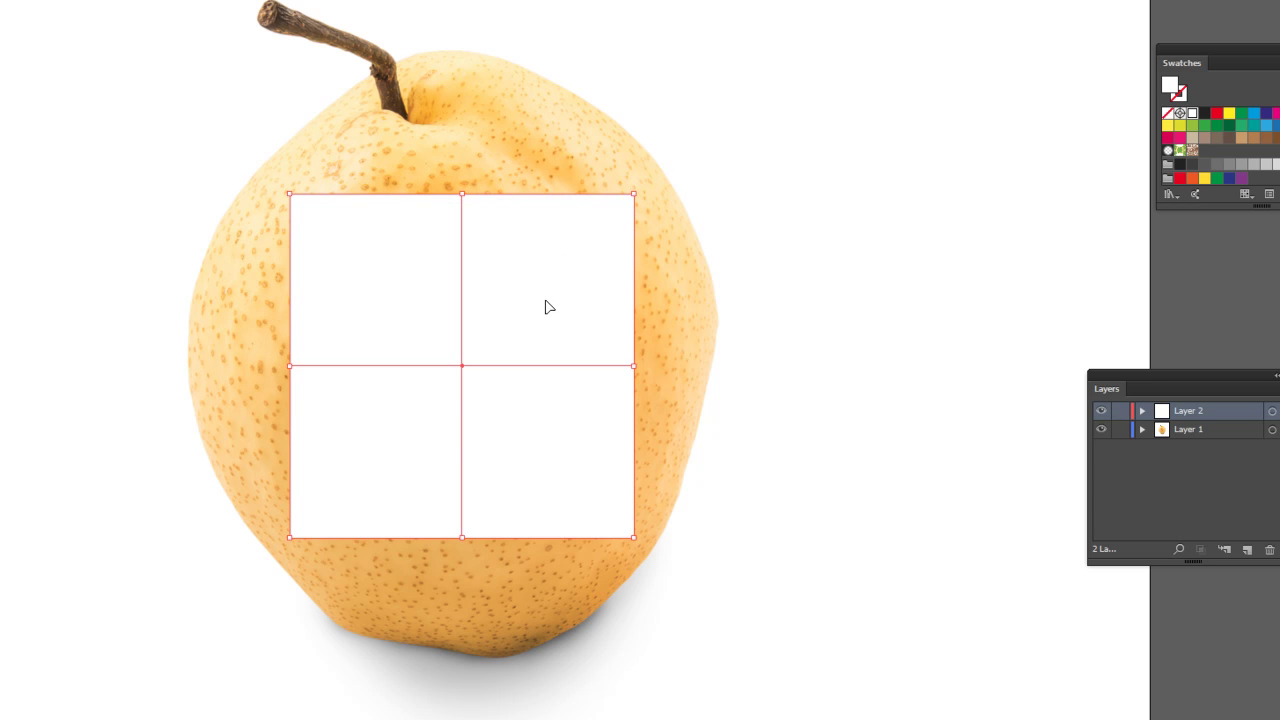
# Pull the mesh's top-middle, top-right and top-left points out to the stem and edges.
pyautogui.press('u')
pyautogui.click(633, 194)
pyautogui.click(463, 199)
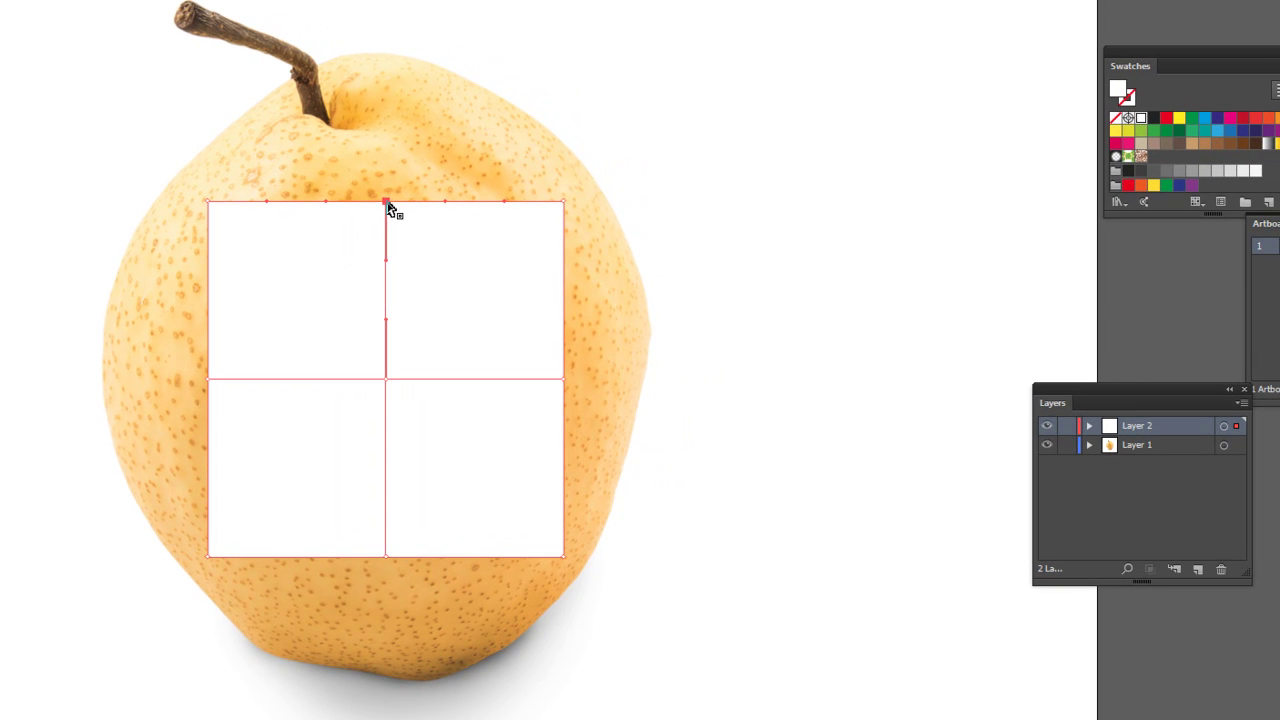
pyautogui.moveTo(388, 204); pyautogui.dragTo(386, 52)
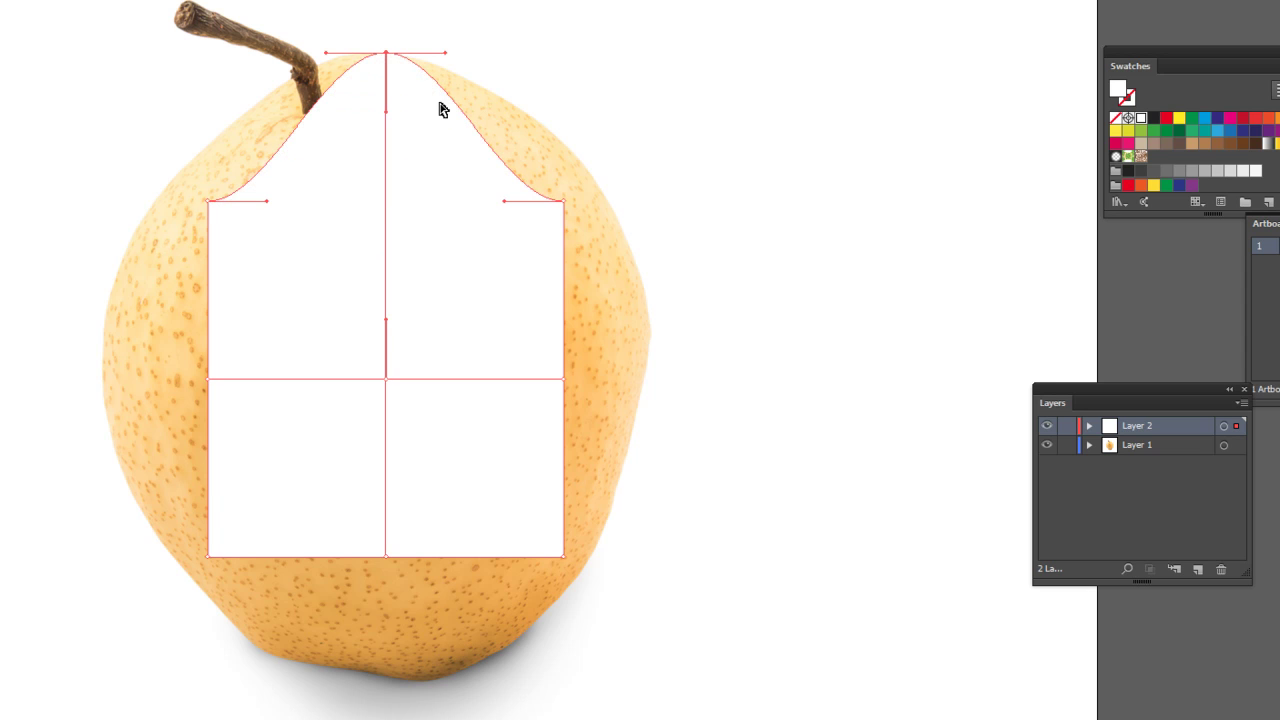
pyautogui.moveTo(565, 200); pyautogui.dragTo(595, 180)
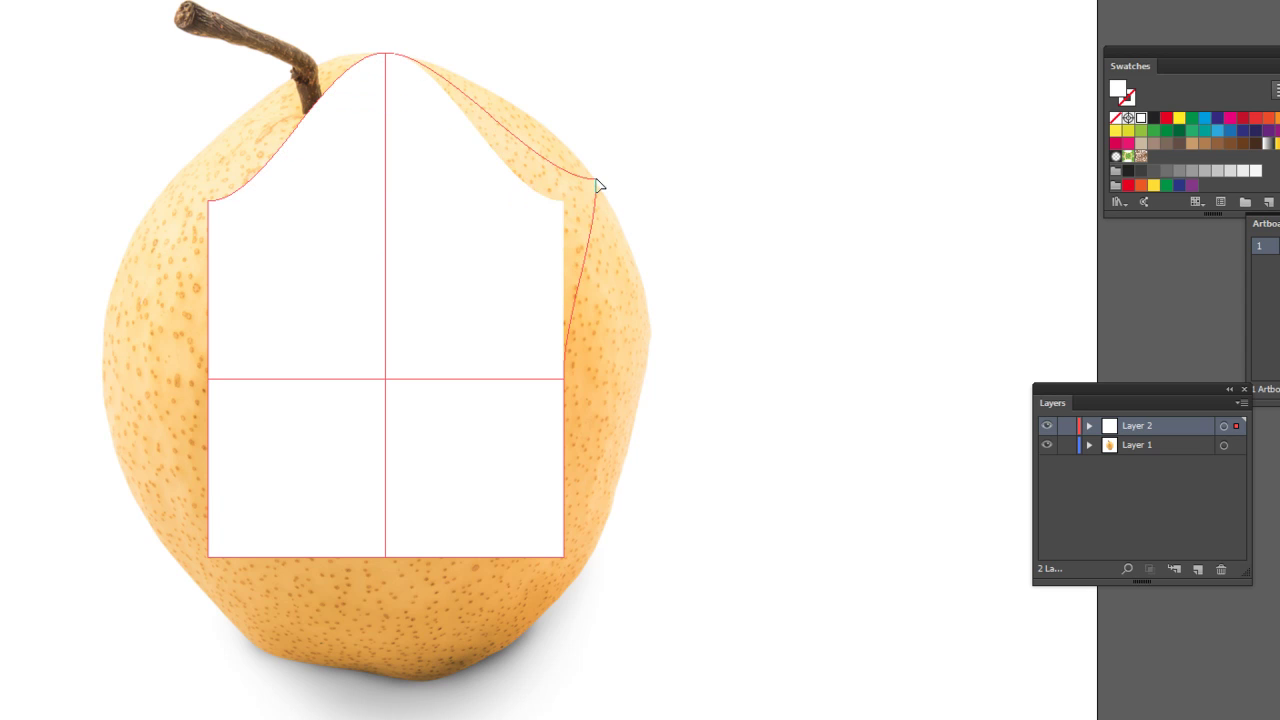
pyautogui.moveTo(208, 200); pyautogui.dragTo(165, 193)
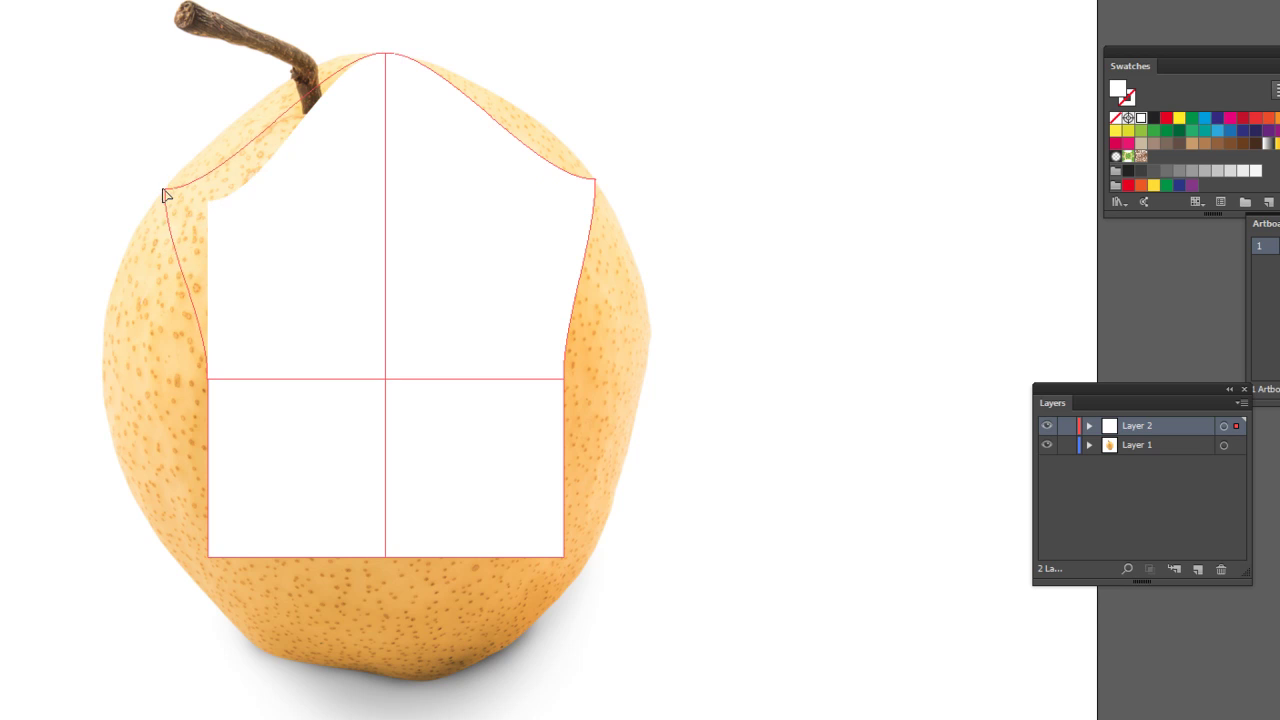
pyautogui.scroll(-2, 450, 290)
pyautogui.hscroll(3, 450, 290)
# Pull the middle and bottom edge points out to the pear's sides and base.
pyautogui.moveTo(478, 328); pyautogui.dragTo(554, 326)
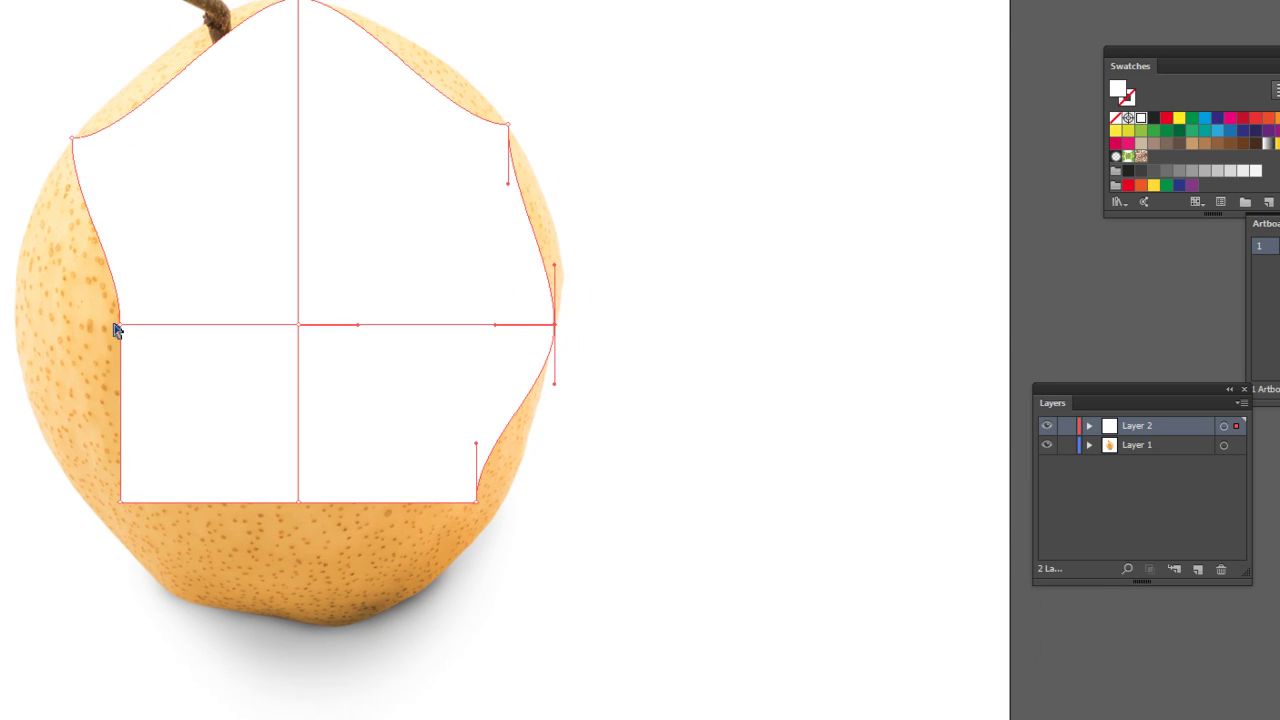
pyautogui.moveTo(115, 330); pyautogui.dragTo(16, 322)
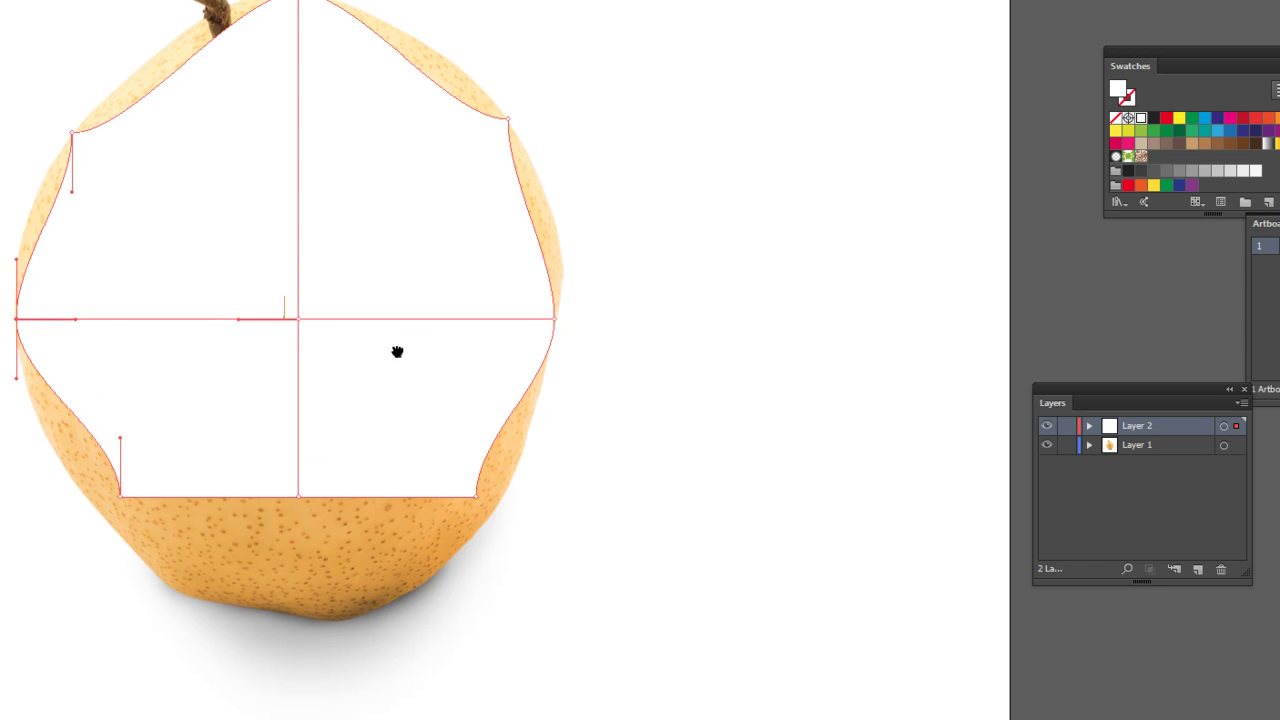
pyautogui.moveTo(397, 351); pyautogui.dragTo(390, 287)
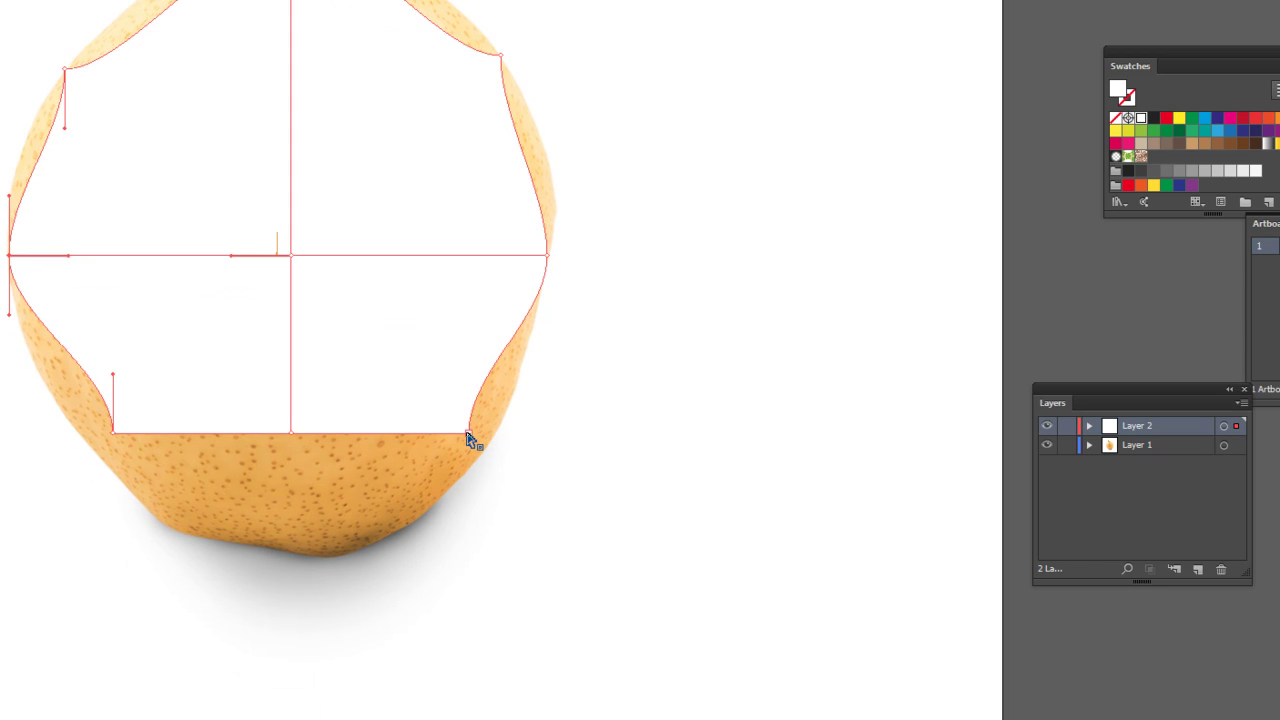
pyautogui.moveTo(468, 440); pyautogui.dragTo(422, 525)
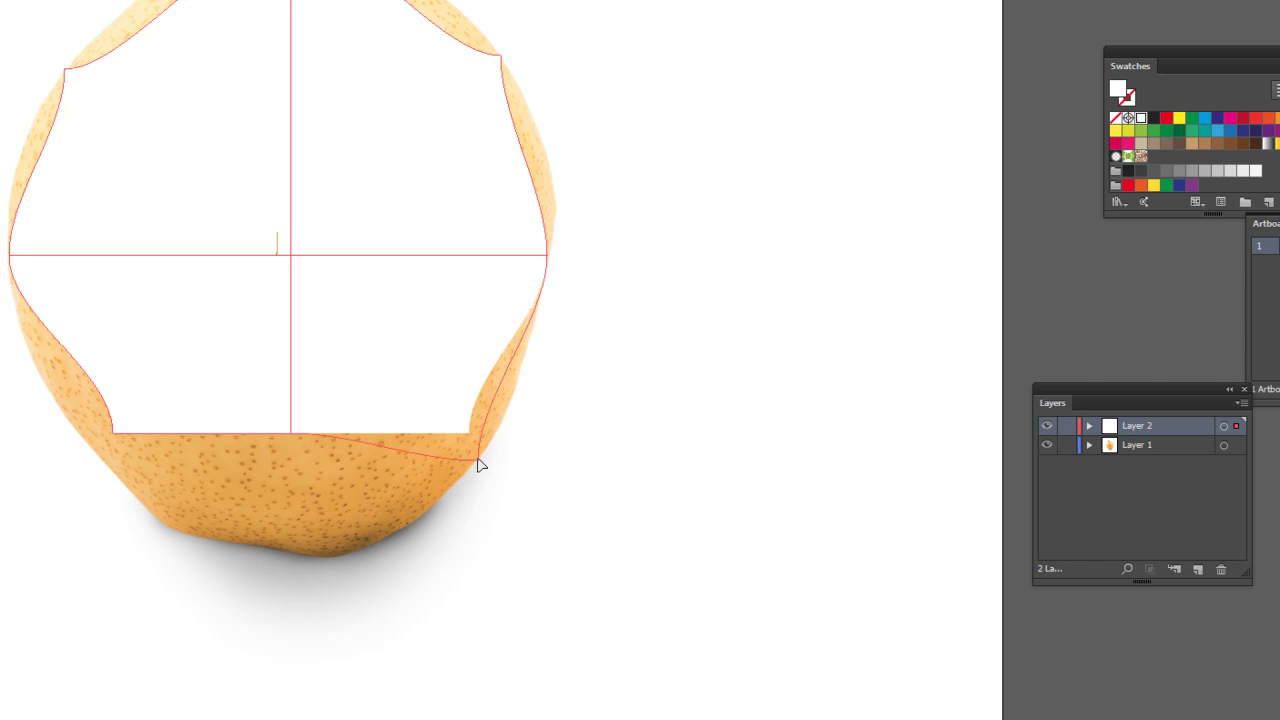
pyautogui.moveTo(115, 437); pyautogui.dragTo(170, 530)
pyautogui.moveTo(294, 437)
pyautogui.mouseDown()
pyautogui.moveTo(329, 565)
pyautogui.moveTo(320, 555)
pyautogui.mouseUp()
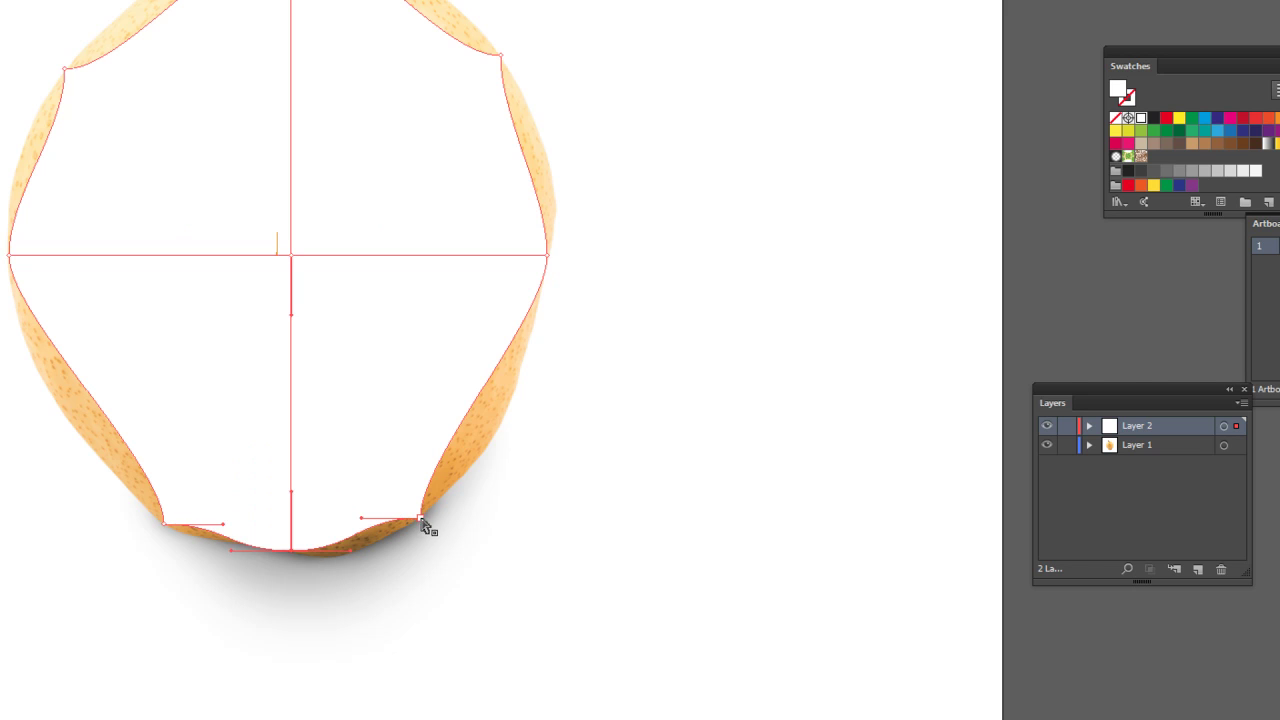
pyautogui.moveTo(420, 471); pyautogui.dragTo(425, 455)
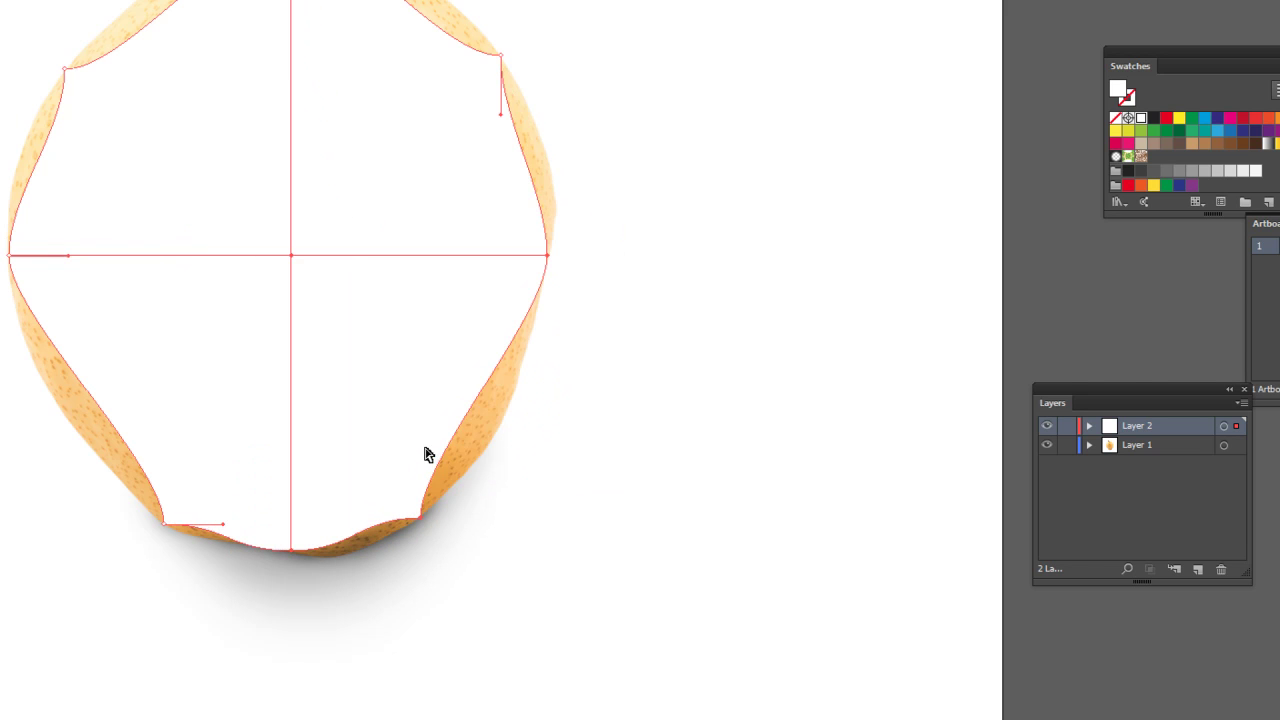
pyautogui.click(420, 518)
pyautogui.moveTo(383, 184)
pyautogui.mouseDown()
pyautogui.moveTo(449, 289)
pyautogui.moveTo(441, 299)
pyautogui.mouseUp()
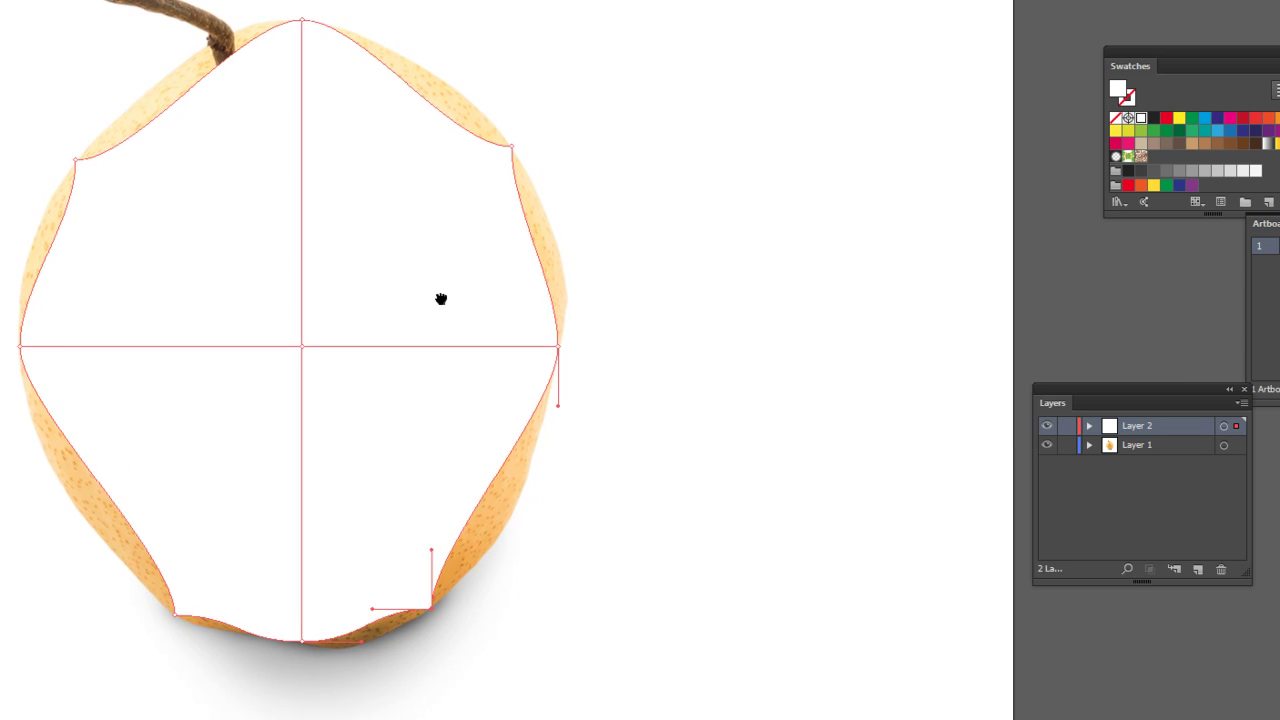
pyautogui.hscroll(-2, 441, 299)
# Move the Layers panel nearer, then compare outline views, leaving Layer 2 as outlines.
pyautogui.moveTo(1083, 397); pyautogui.dragTo(727, 272)
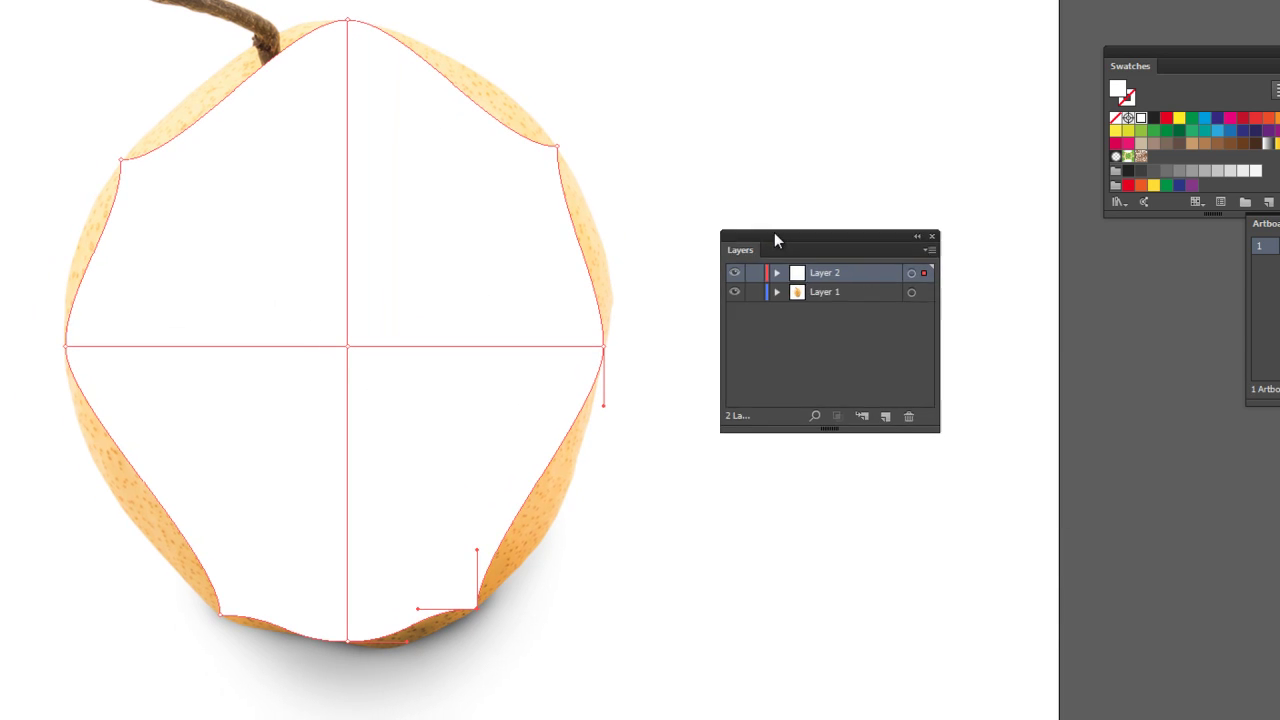
pyautogui.moveTo(449, 287); pyautogui.dragTo(457, 317)
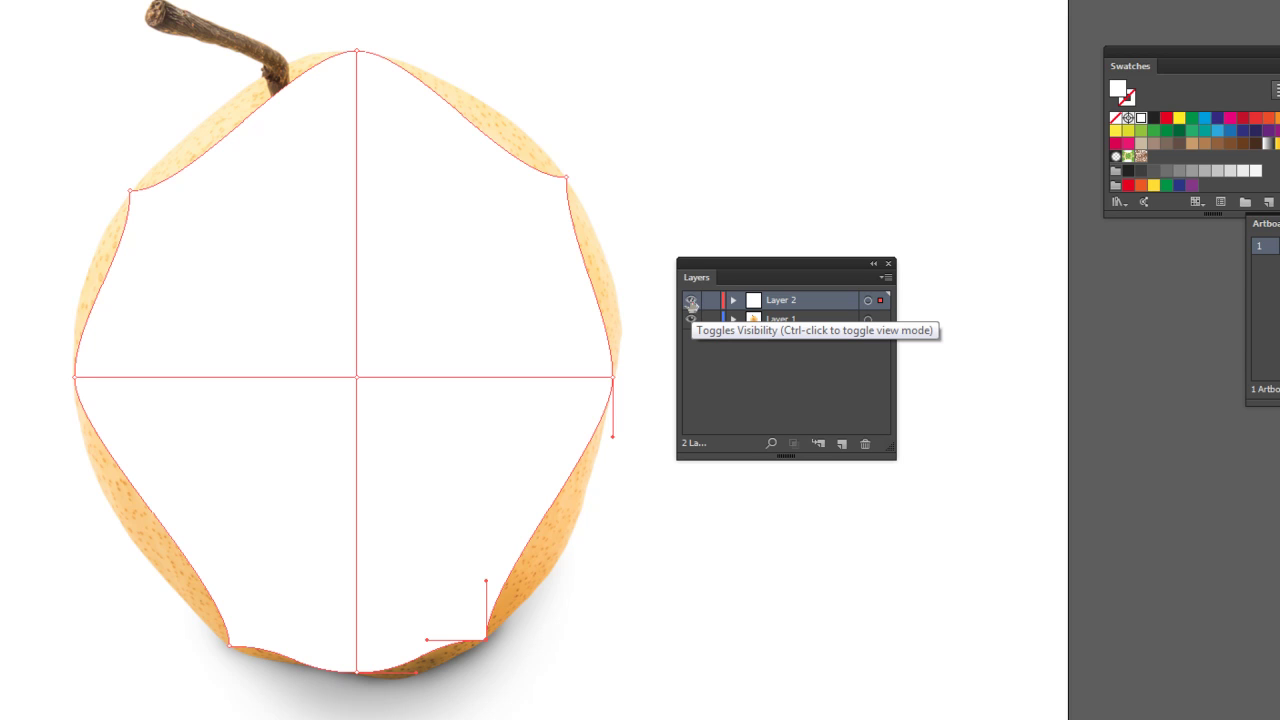
pyautogui.keyDown('ctrl'); pyautogui.click(691, 301); pyautogui.keyUp('ctrl')
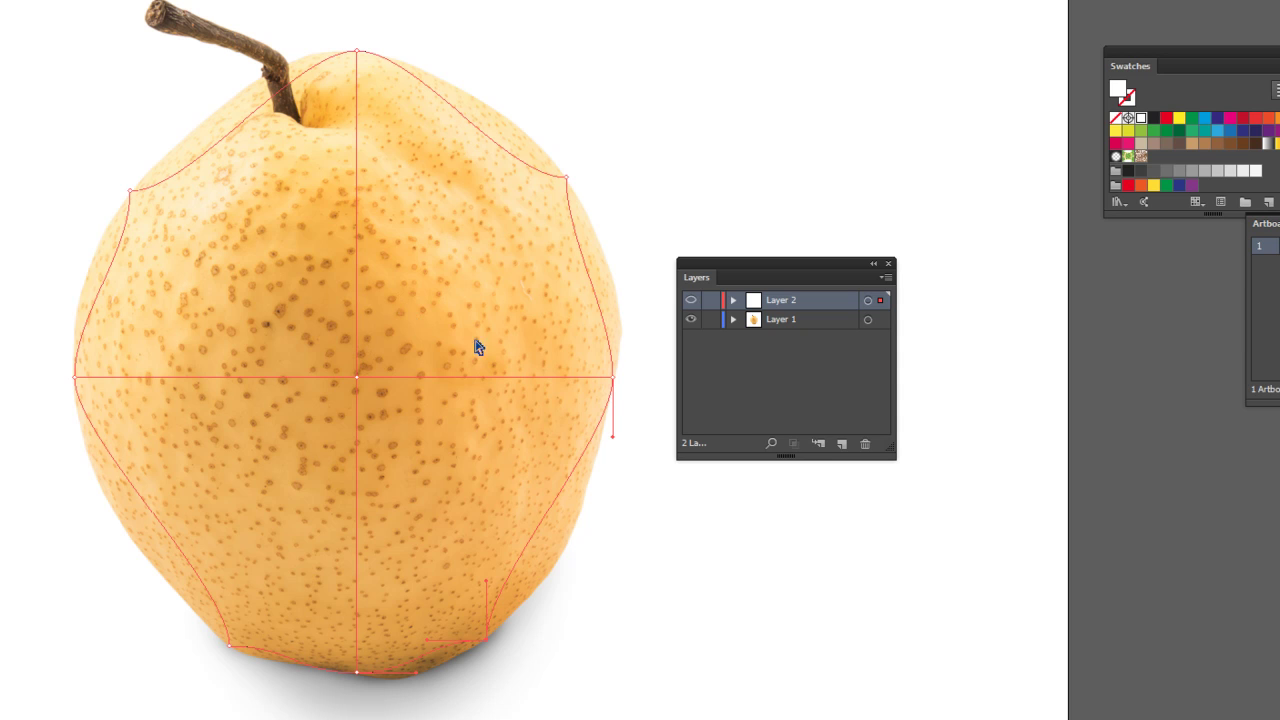
pyautogui.keyDown('ctrl'); pyautogui.click(691, 301); pyautogui.keyUp('ctrl')
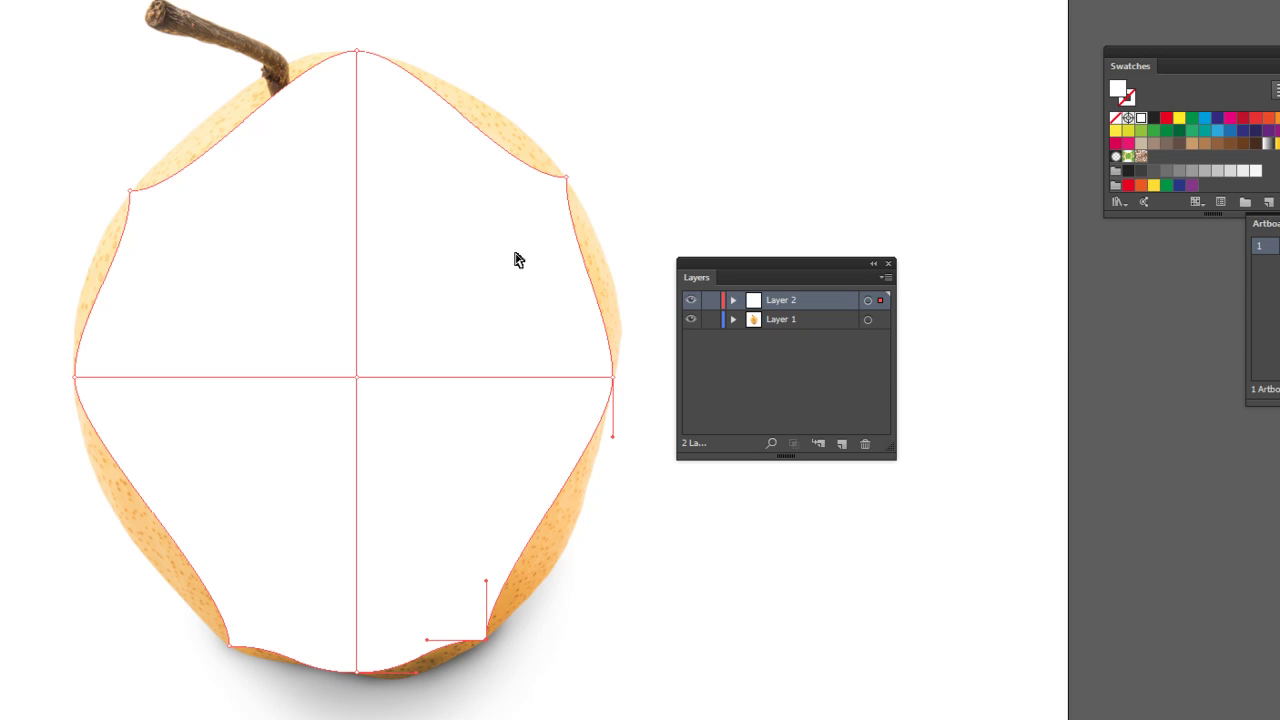
pyautogui.hotkey('ctrl', 'y')
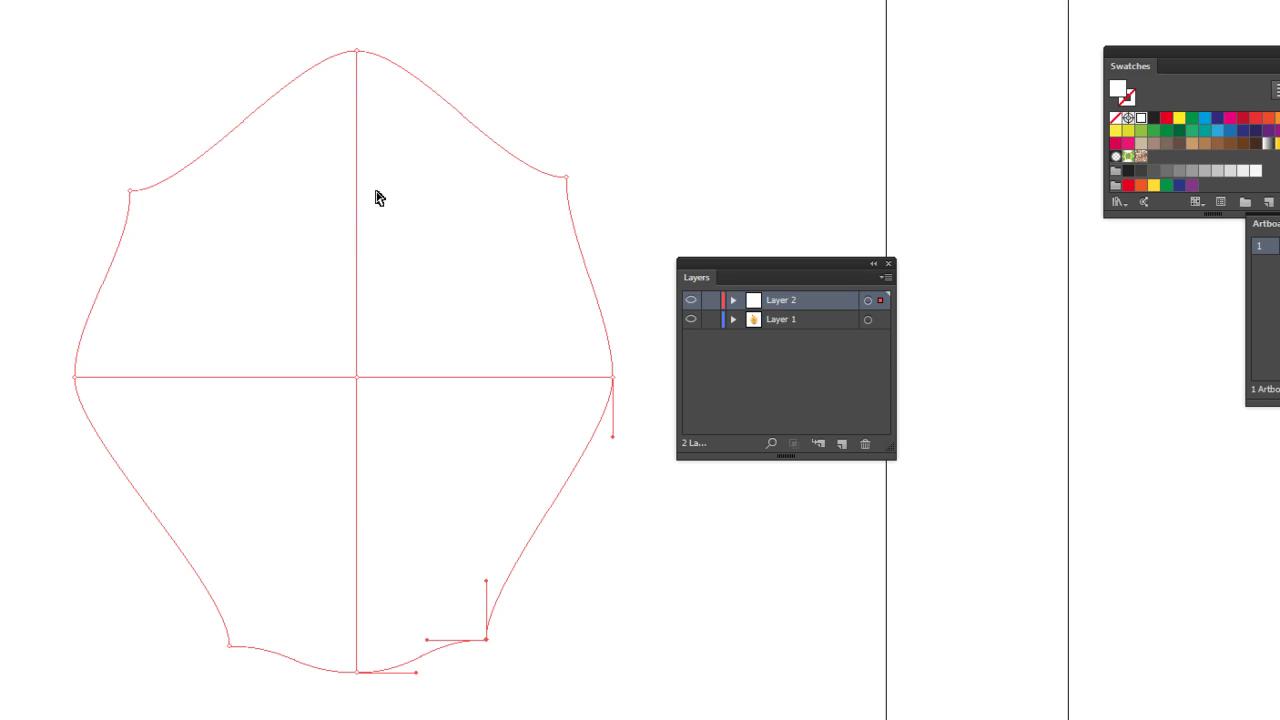
pyautogui.hotkey('ctrl', 'y')
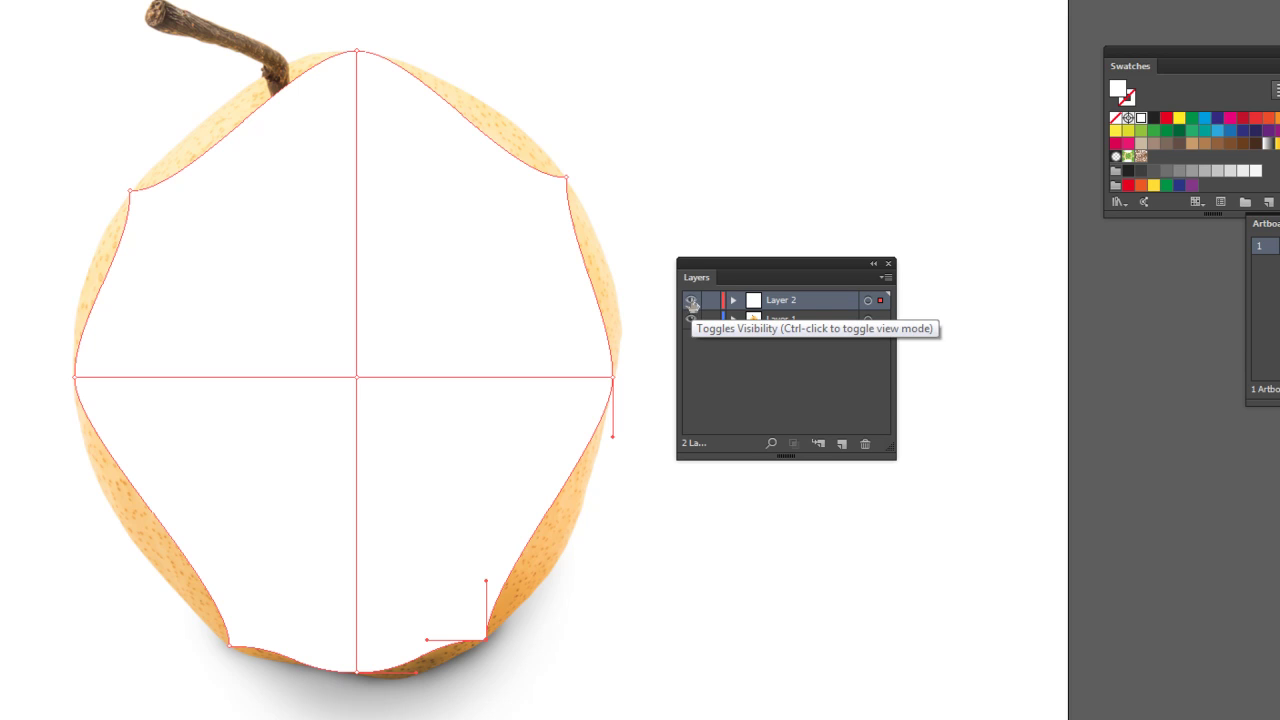
pyautogui.keyDown('ctrl'); pyautogui.click(691, 303); pyautogui.keyUp('ctrl')
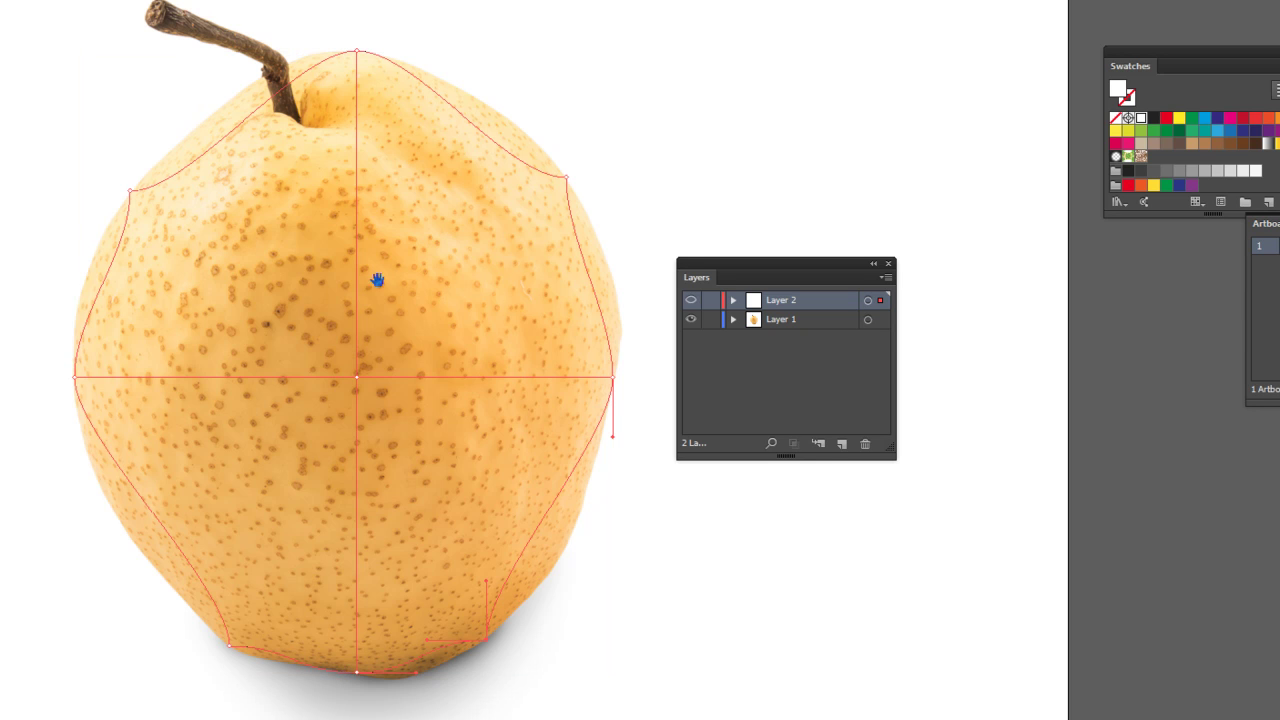
# Bend the mesh's right, upper-right and bottom edge curves onto the pear's contour.
pyautogui.moveTo(377, 280); pyautogui.dragTo(297, 233)
pyautogui.moveTo(535, 275); pyautogui.dragTo(557, 214)
pyautogui.moveTo(487, 128)
pyautogui.mouseDown()
pyautogui.moveTo(432, 138)
pyautogui.moveTo(434, 72)
pyautogui.mouseUp()
pyautogui.moveTo(512, 190); pyautogui.dragTo(490, 140)
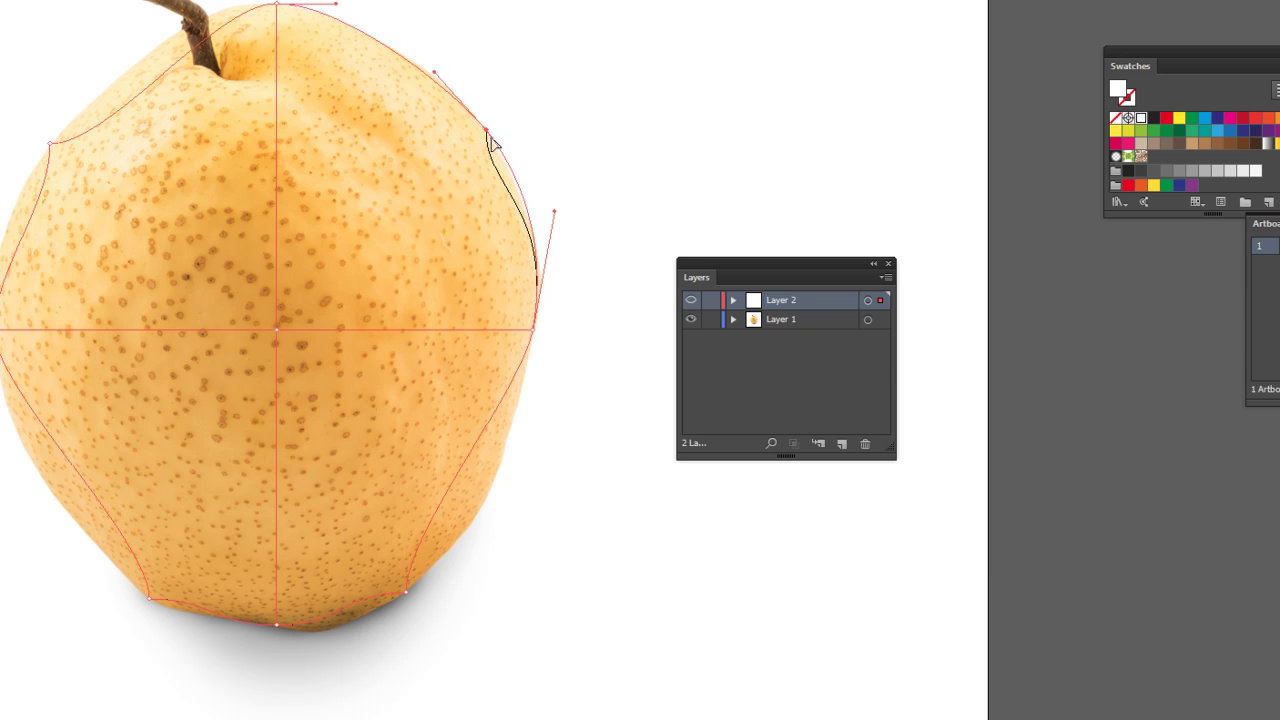
pyautogui.scroll(-3, 594, 163)
pyautogui.moveTo(478, 462)
pyautogui.mouseDown()
pyautogui.moveTo(416, 414)
pyautogui.moveTo(529, 383)
pyautogui.mouseUp()
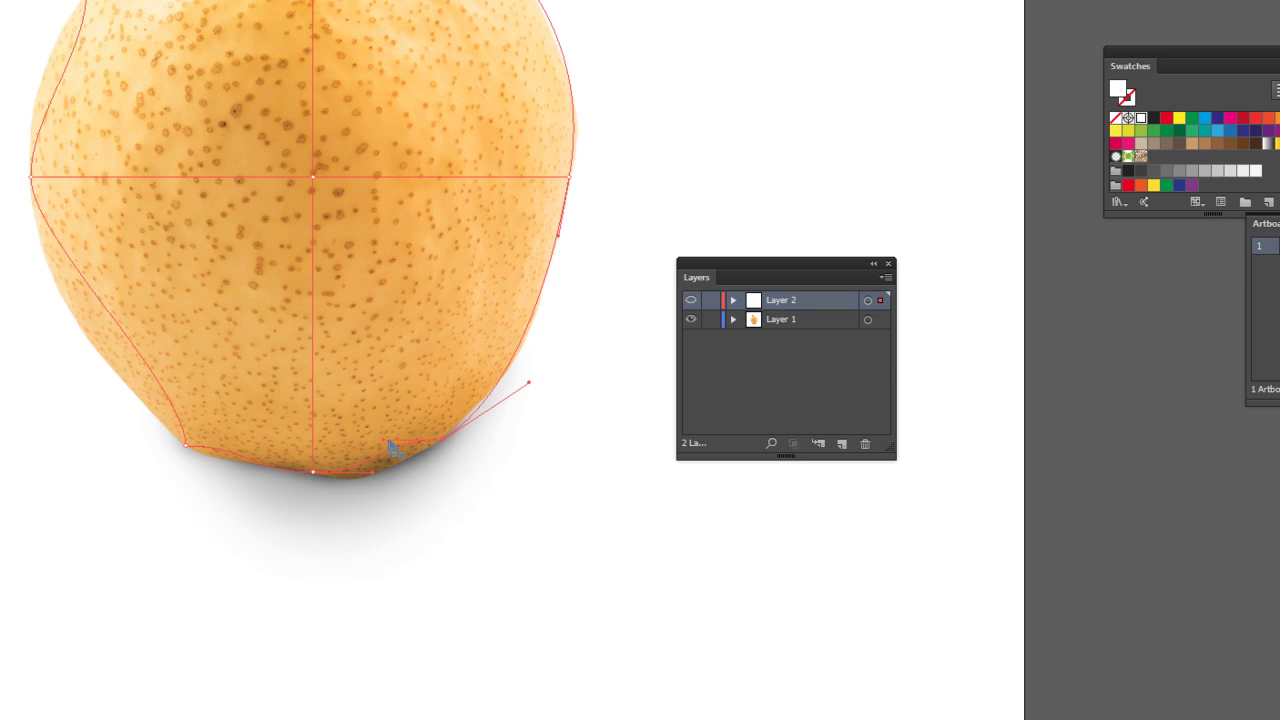
pyautogui.moveTo(375, 484)
pyautogui.mouseDown()
pyautogui.moveTo(322, 484)
pyautogui.moveTo(363, 490)
pyautogui.mouseUp()
# Fit the bottom-left, left and upper-left mesh edges to the pear's outline toward the stem.
pyautogui.hscroll(-3, 337, 429)
pyautogui.moveTo(285, 417)
pyautogui.mouseDown()
pyautogui.moveTo(355, 466)
pyautogui.moveTo(361, 447)
pyautogui.moveTo(387, 441)
pyautogui.moveTo(333, 397)
pyautogui.moveTo(268, 382)
pyautogui.mouseUp()
pyautogui.scroll(1, 330, 360)
pyautogui.hscroll(-1, 330, 360)
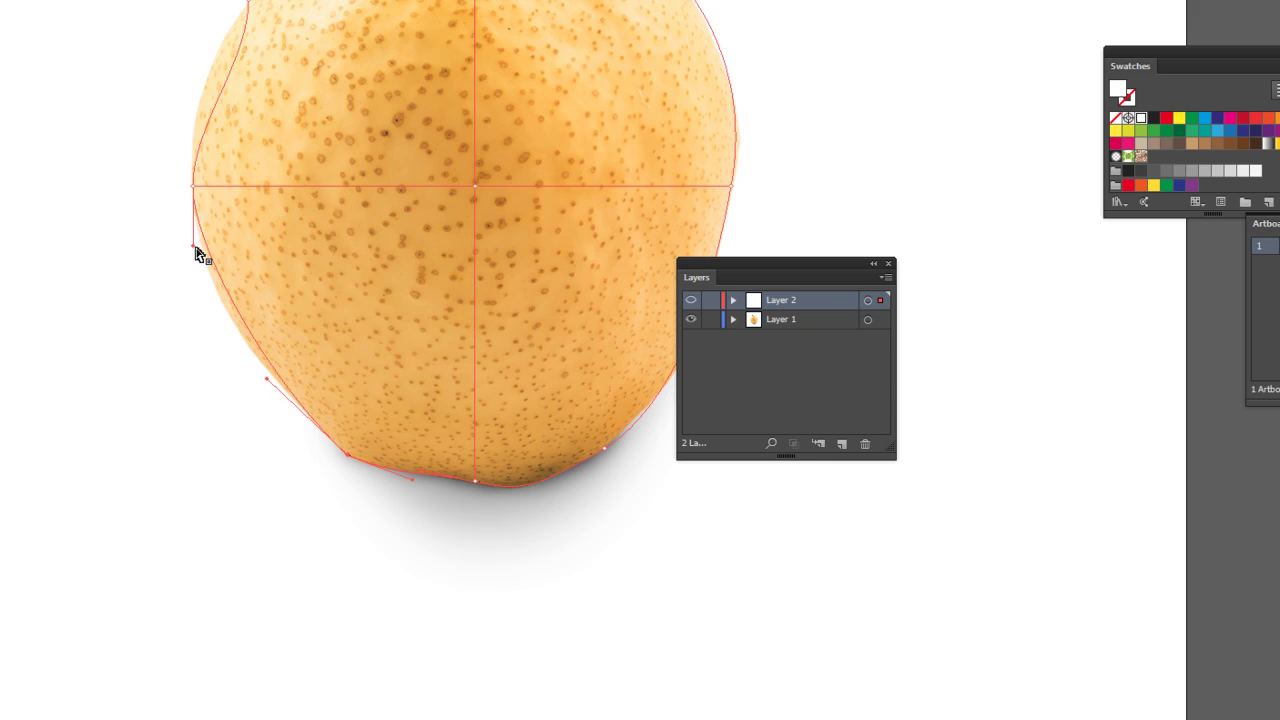
pyautogui.scroll(5, 210, 330)
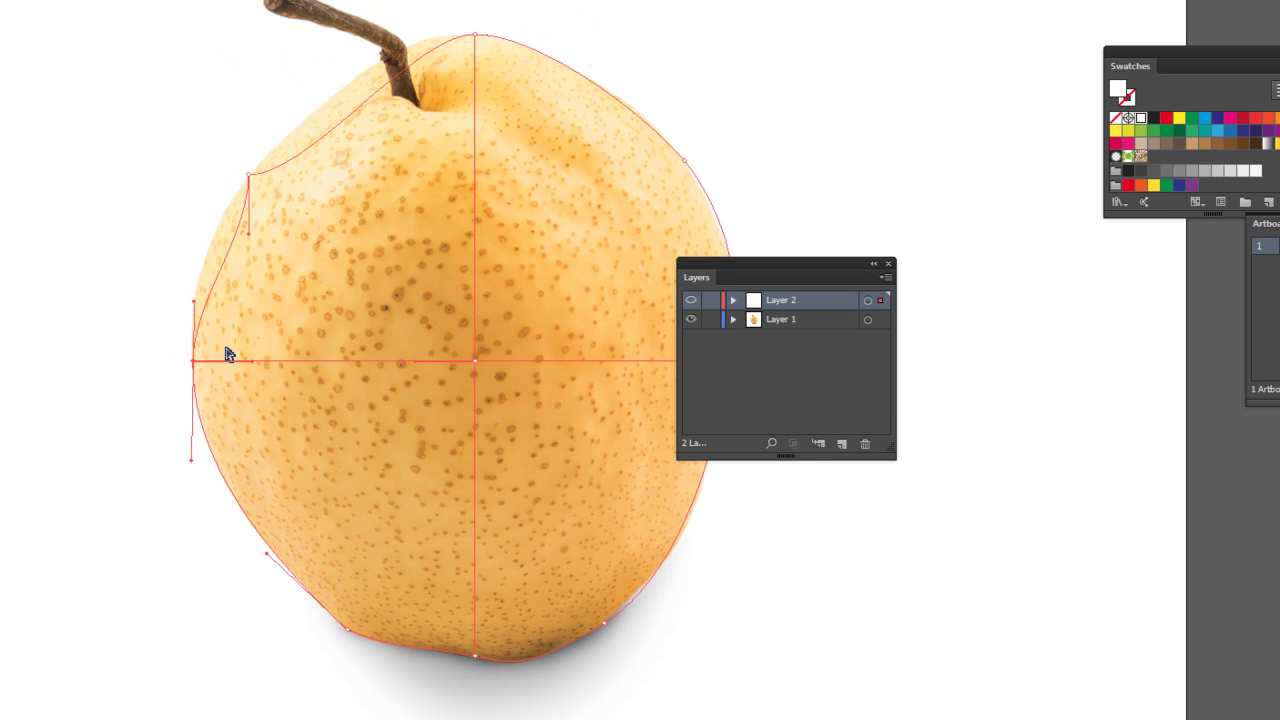
pyautogui.click(240, 243)
pyautogui.moveTo(217, 151)
pyautogui.mouseDown()
pyautogui.moveTo(277, 234)
pyautogui.moveTo(206, 243)
pyautogui.mouseUp()
pyautogui.moveTo(312, 170); pyautogui.dragTo(322, 100)
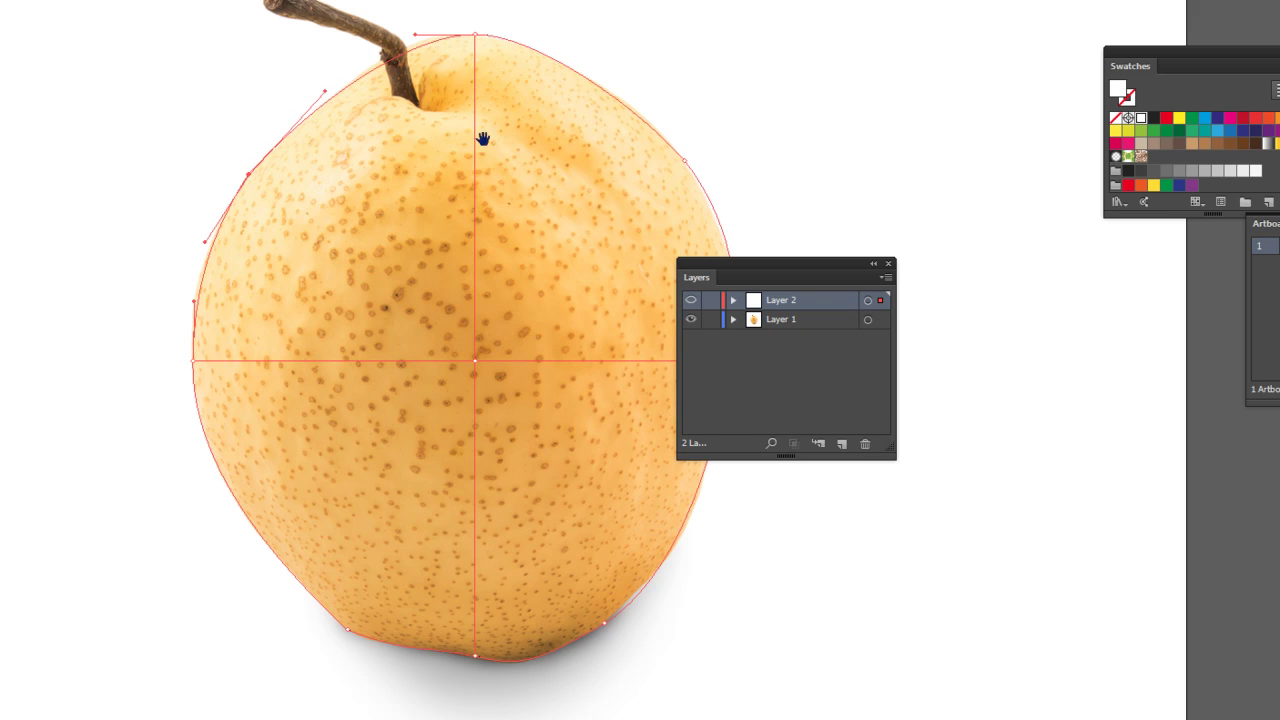
pyautogui.moveTo(585, 184); pyautogui.dragTo(503, 191)
pyautogui.moveTo(886, 254); pyautogui.dragTo(983, 309)
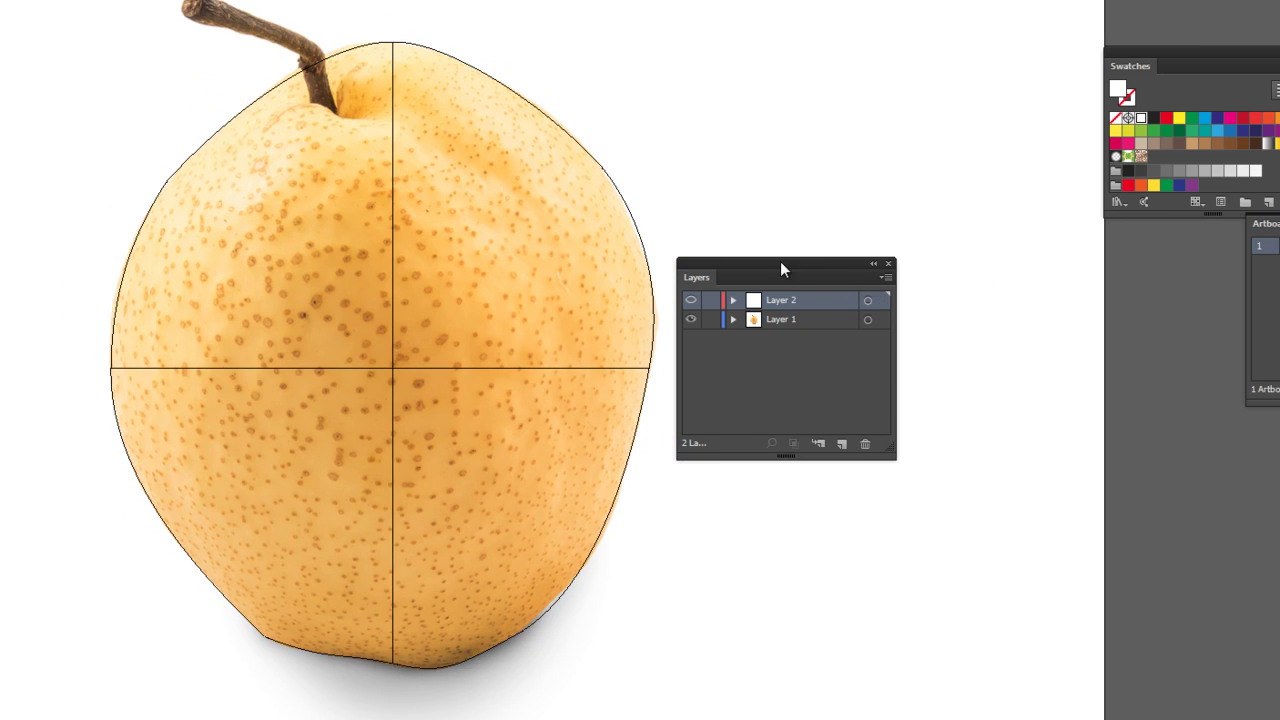
# Reshape the pear outline's right edge and right shoulder curves to match the photo.
pyautogui.moveTo(780, 261); pyautogui.dragTo(946, 289)
pyautogui.scroll(1, 703, 271)
pyautogui.moveTo(686, 274); pyautogui.dragTo(556, 172)
pyautogui.moveTo(610, 238); pyautogui.dragTo(610, 256)
pyautogui.moveTo(671, 310); pyautogui.dragTo(668, 313)
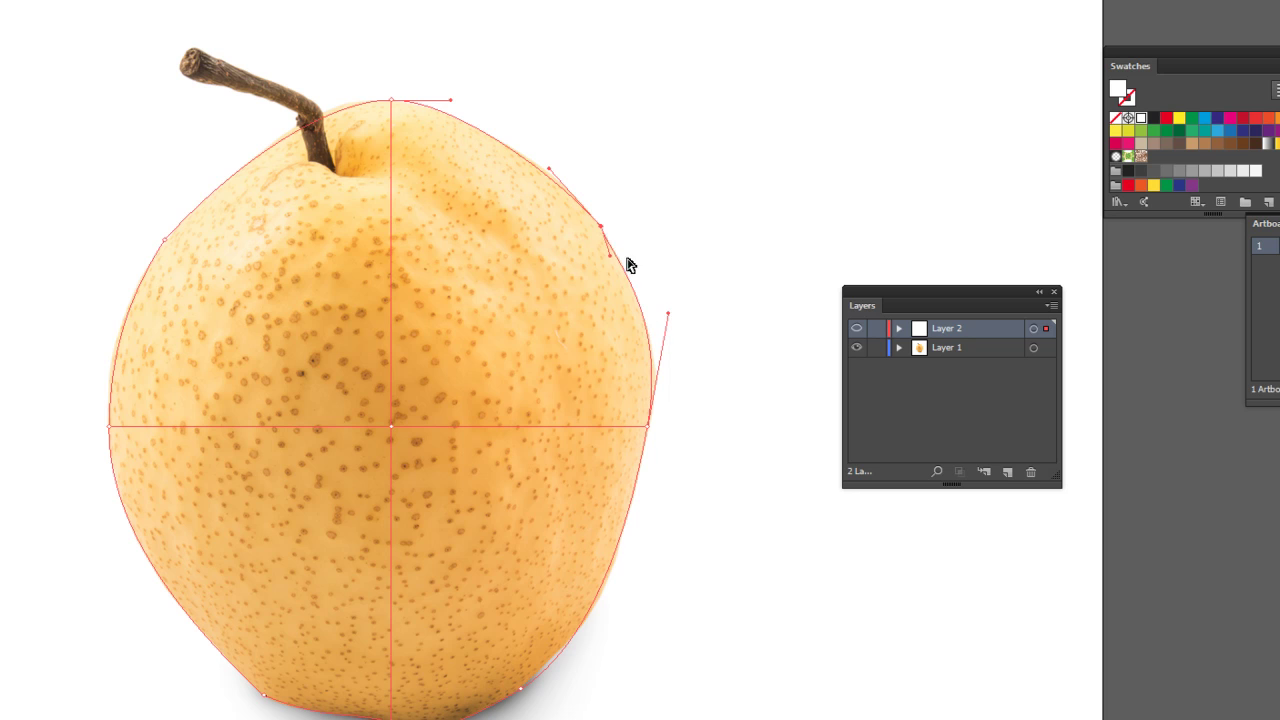
pyautogui.click(630, 135)
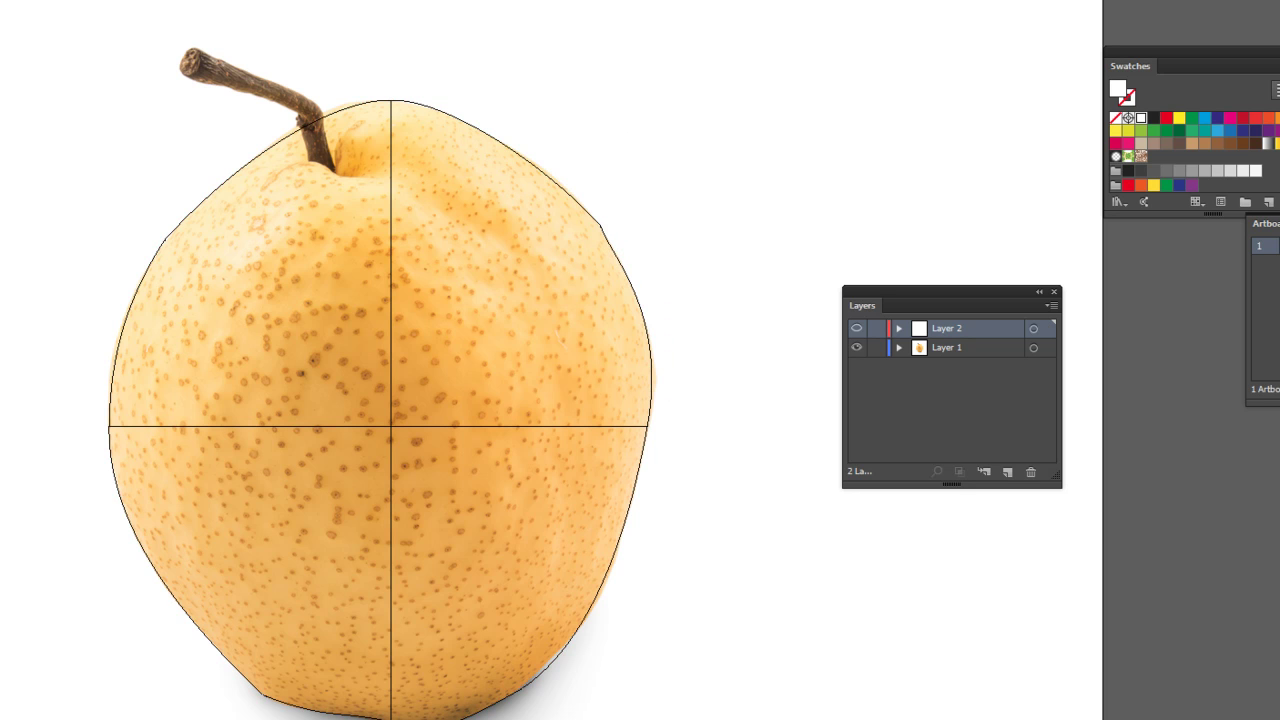
pyautogui.hotkey('ctrl', '+')
pyautogui.hotkey('ctrl', '-')
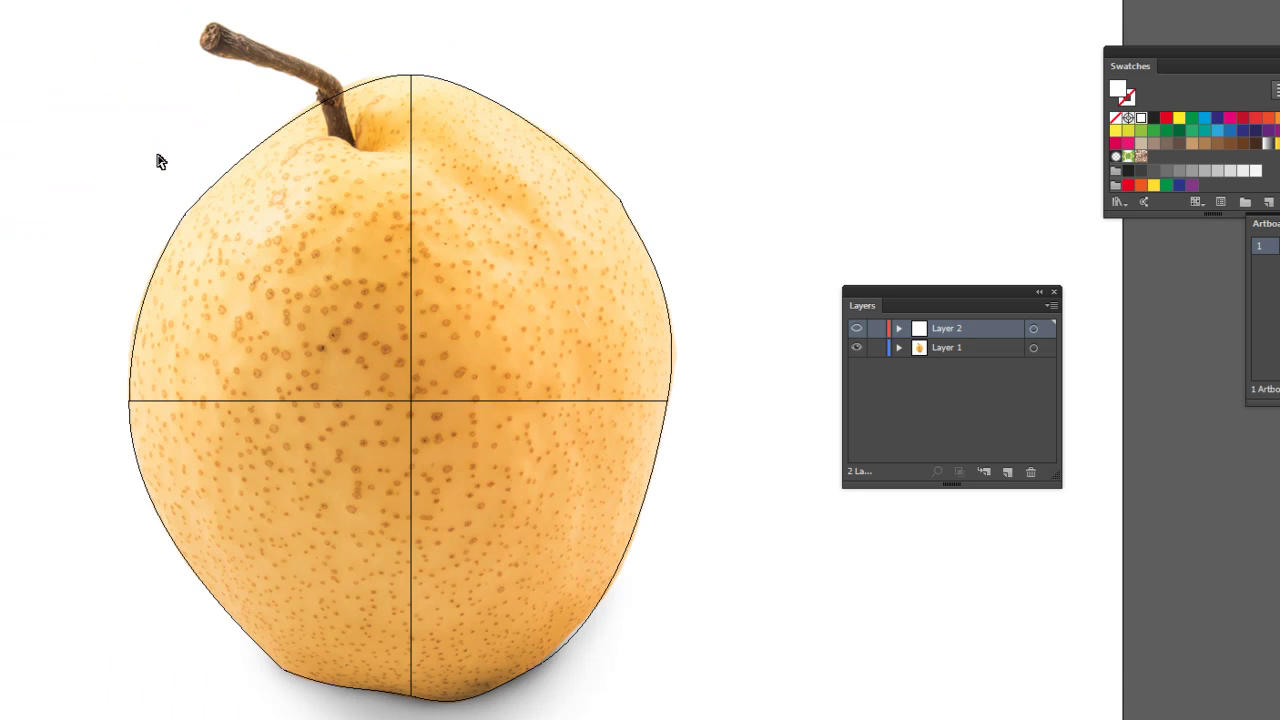
pyautogui.moveTo(677, 235); pyautogui.dragTo(548, 146)
pyautogui.moveTo(630, 234); pyautogui.dragTo(623, 206)
pyautogui.click(618, 206)
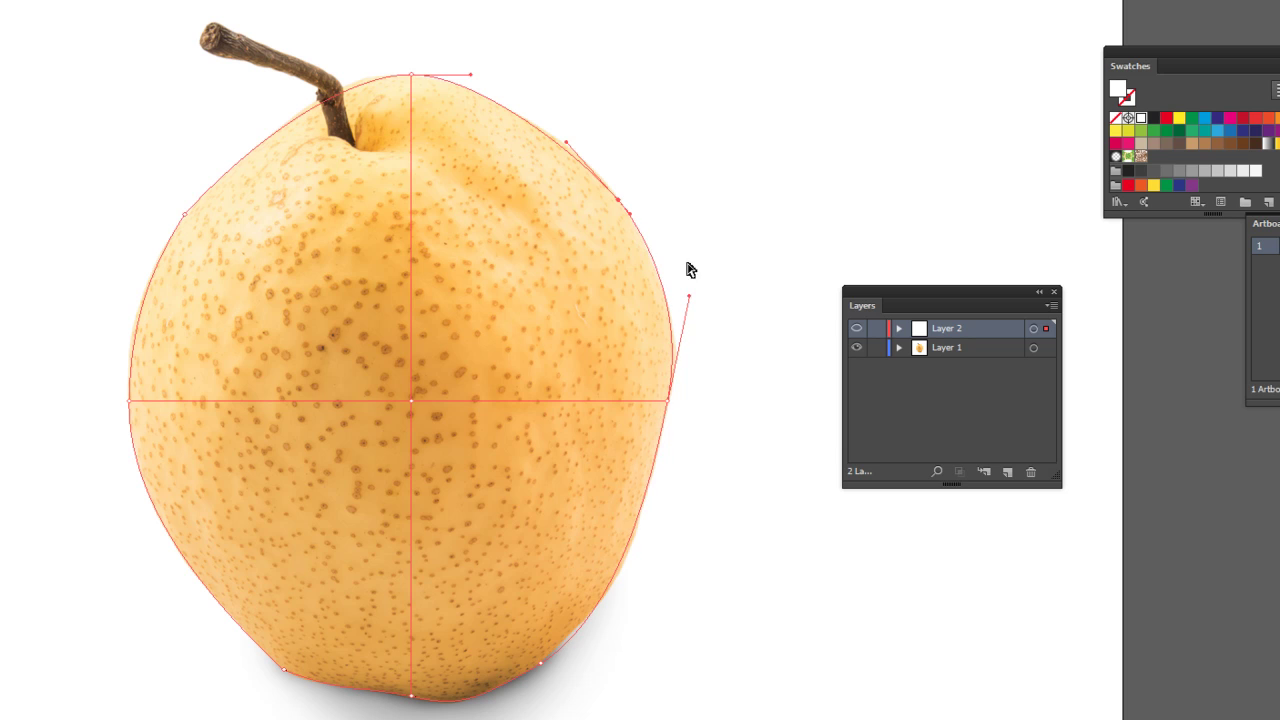
pyautogui.click(588, 120)
# Stretch and reshape the top anchor's curves so the outline follows the pear's top.
pyautogui.scroll(1, 443, 194)
pyautogui.click(432, 76)
pyautogui.moveTo(330, 89); pyautogui.dragTo(319, 90)
pyautogui.moveTo(494, 287); pyautogui.dragTo(491, 277)
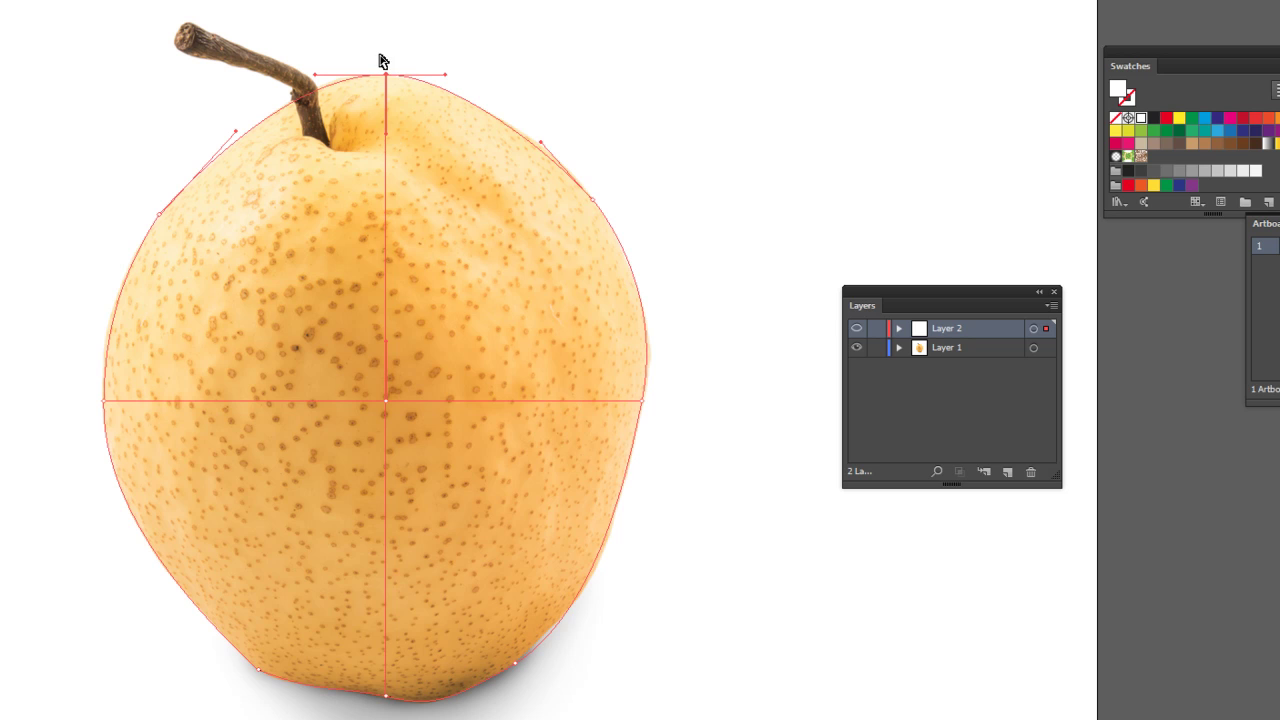
pyautogui.moveTo(380, 53); pyautogui.dragTo(393, 55)
pyautogui.moveTo(391, 80); pyautogui.dragTo(445, 74)
pyautogui.scroll(-3, 460, 446)
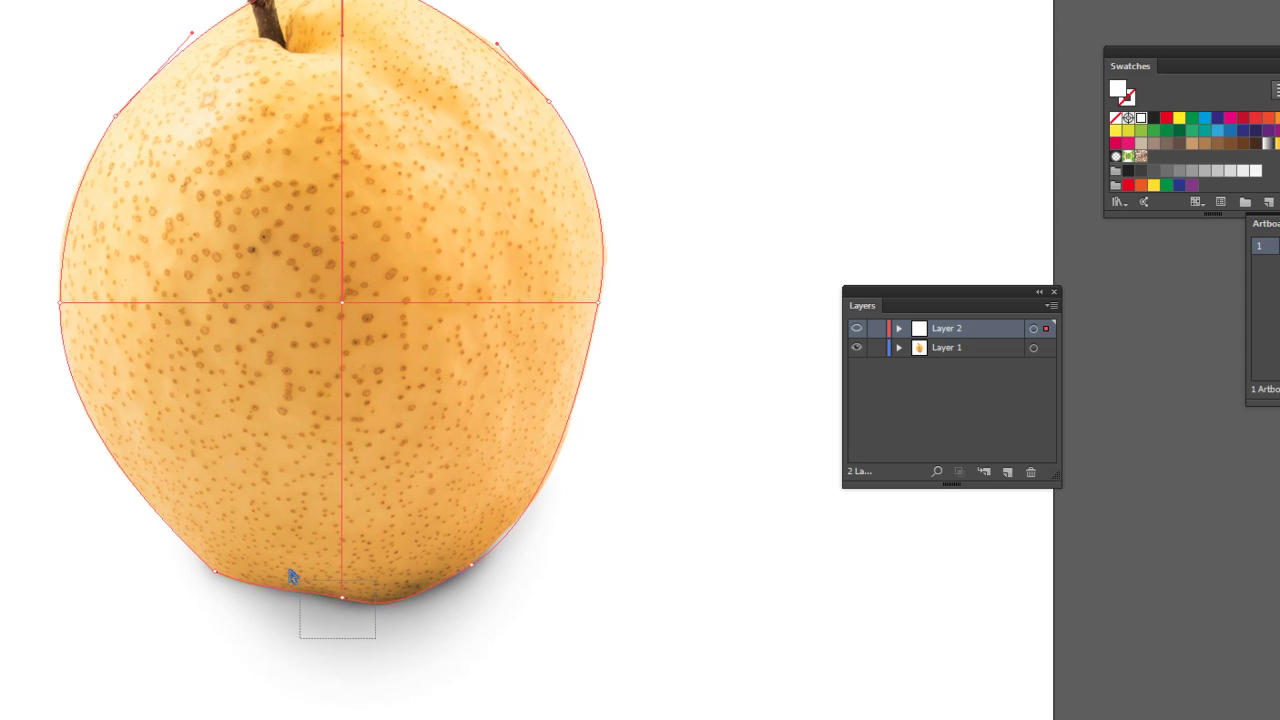
pyautogui.scroll(2, 408, 308)
pyautogui.scroll(1, 430, 304)
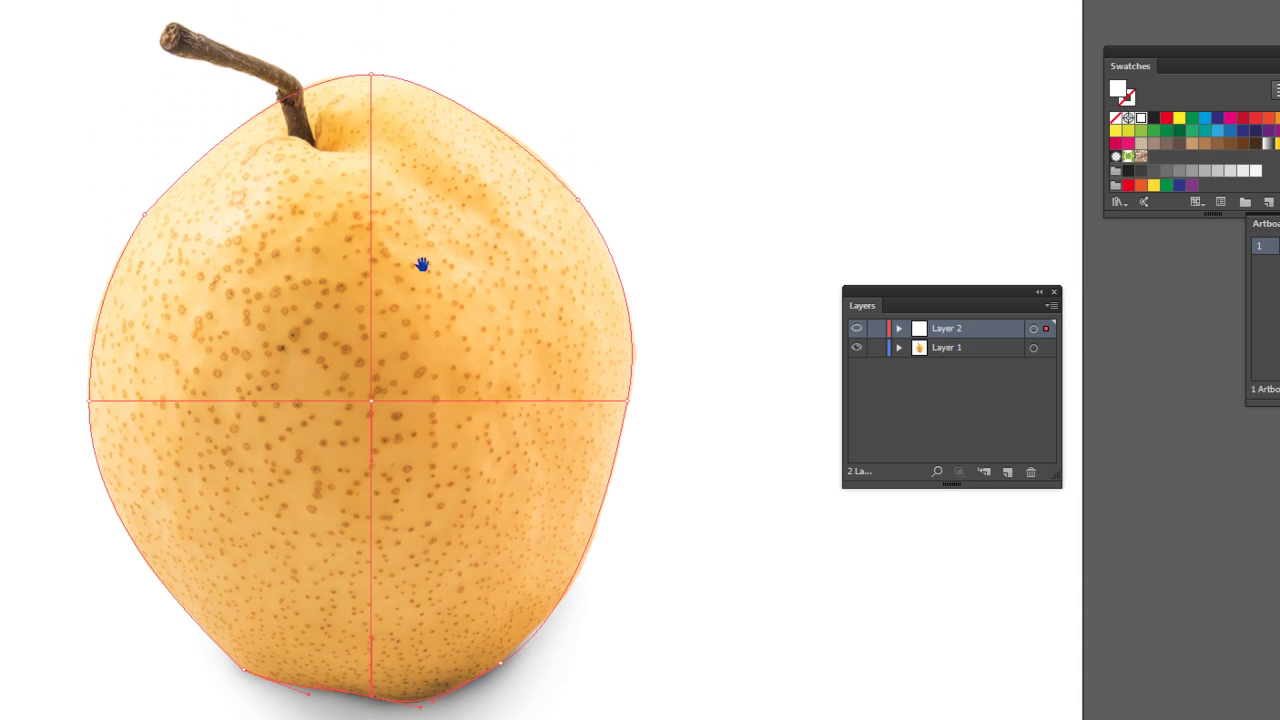
# Adjust the bottom outline segment's handles to match the pear's base.
pyautogui.moveTo(366, 190)
pyautogui.mouseDown()
pyautogui.moveTo(443, 223)
pyautogui.moveTo(425, 248)
pyautogui.mouseUp()
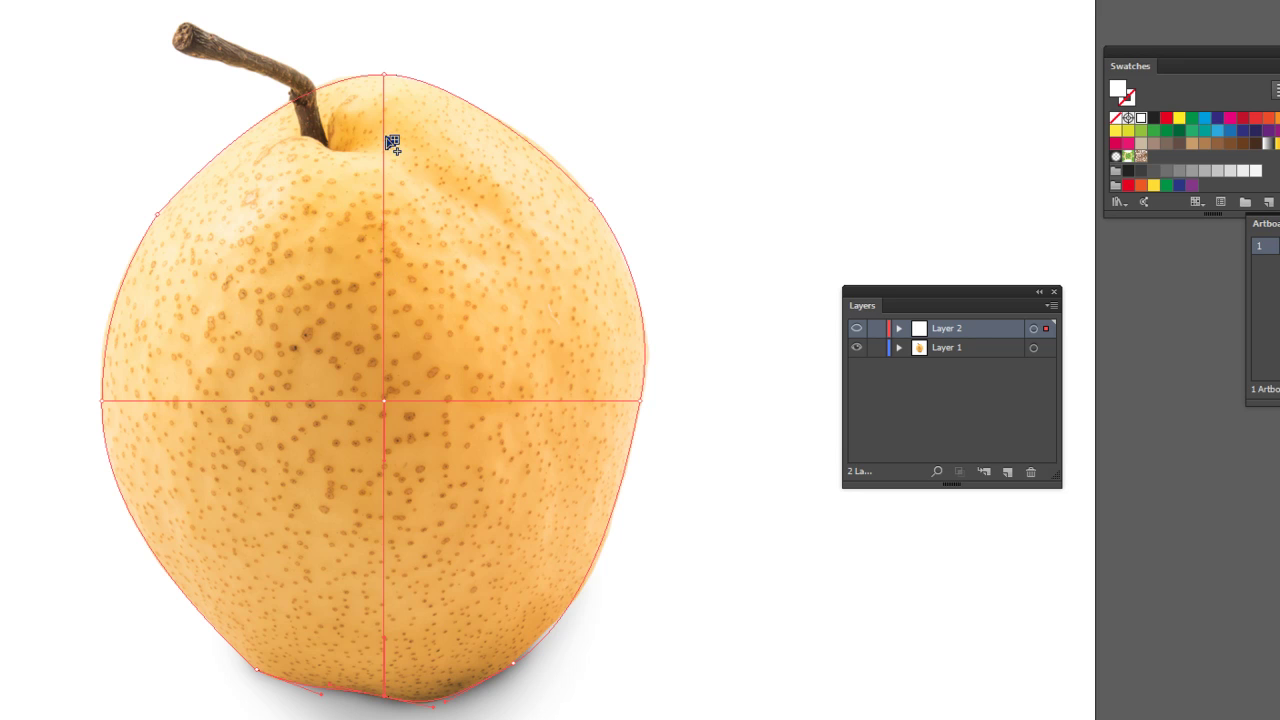
pyautogui.moveTo(380, 308); pyautogui.dragTo(385, 321)
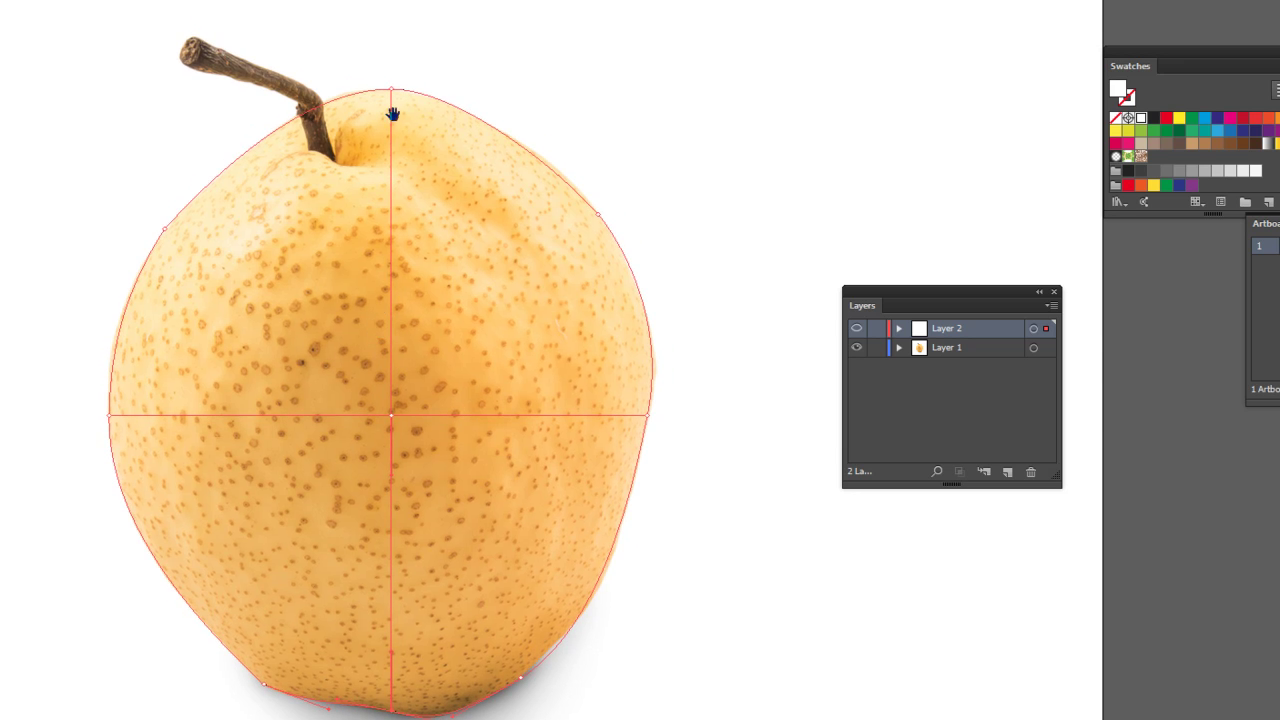
pyautogui.moveTo(493, 148); pyautogui.dragTo(493, 150)
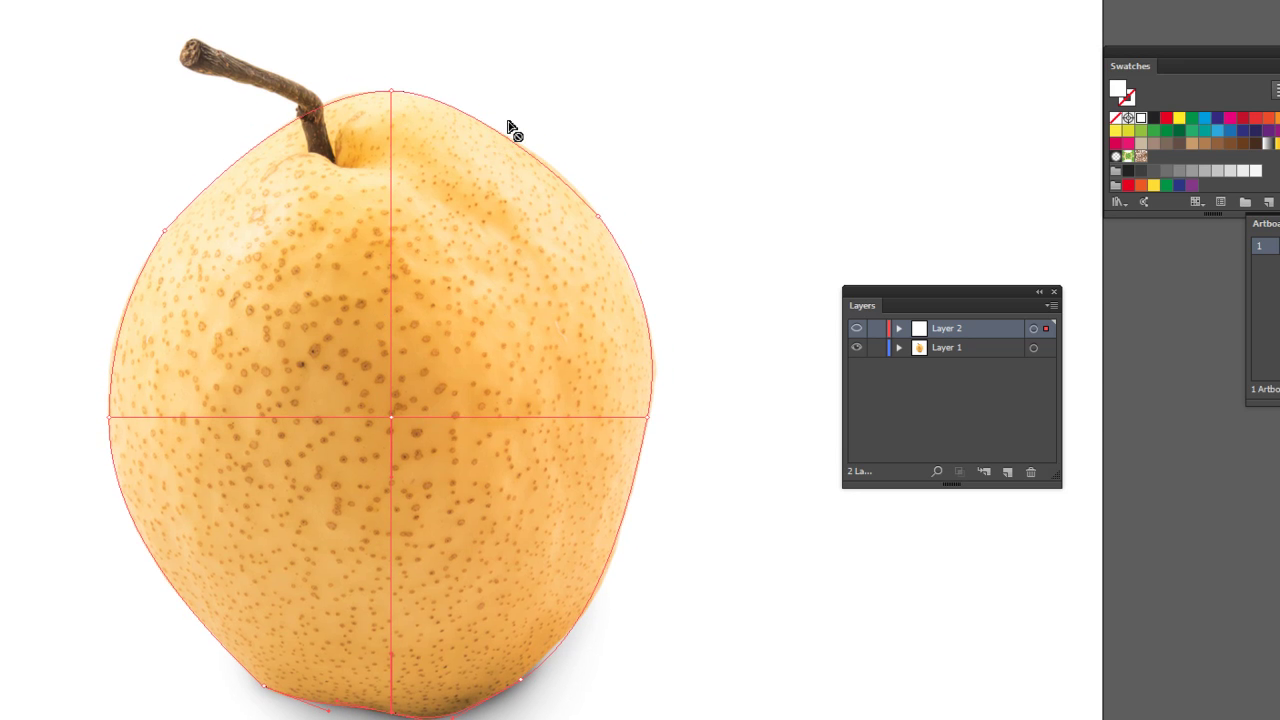
pyautogui.scroll(-1, 366, 409)
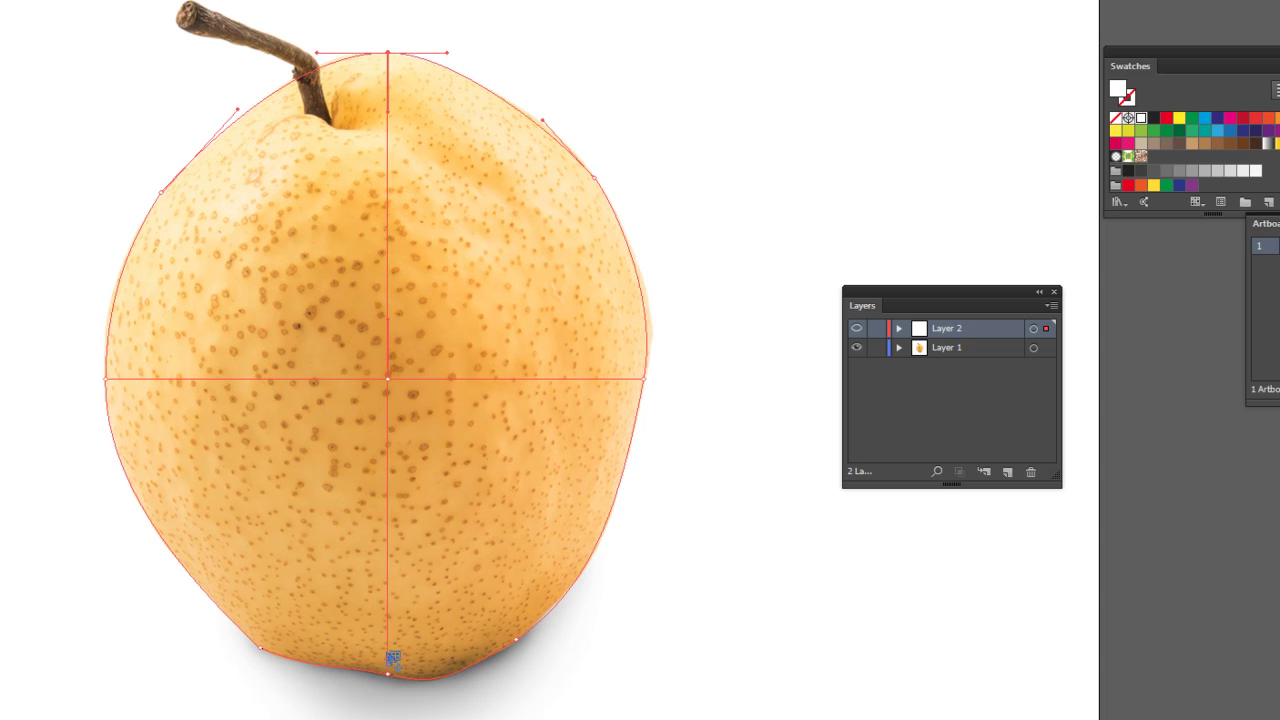
pyautogui.moveTo(396, 594); pyautogui.dragTo(378, 530)
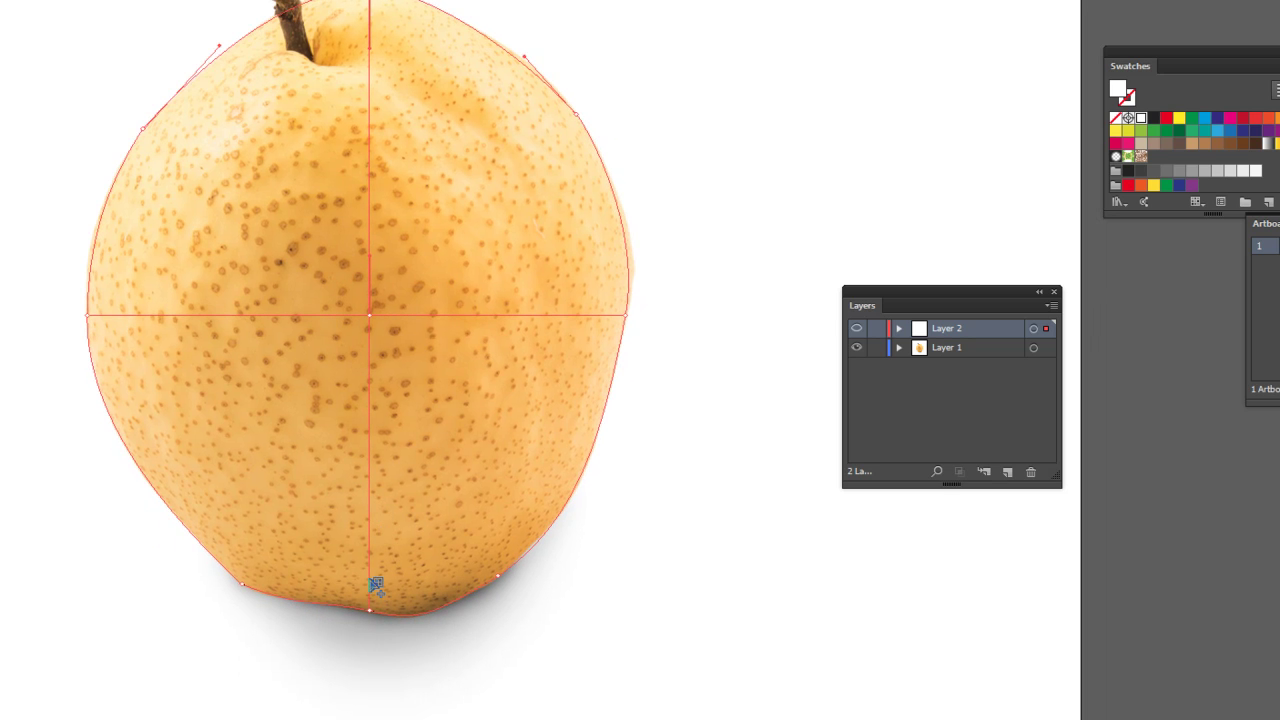
pyautogui.click(372, 579)
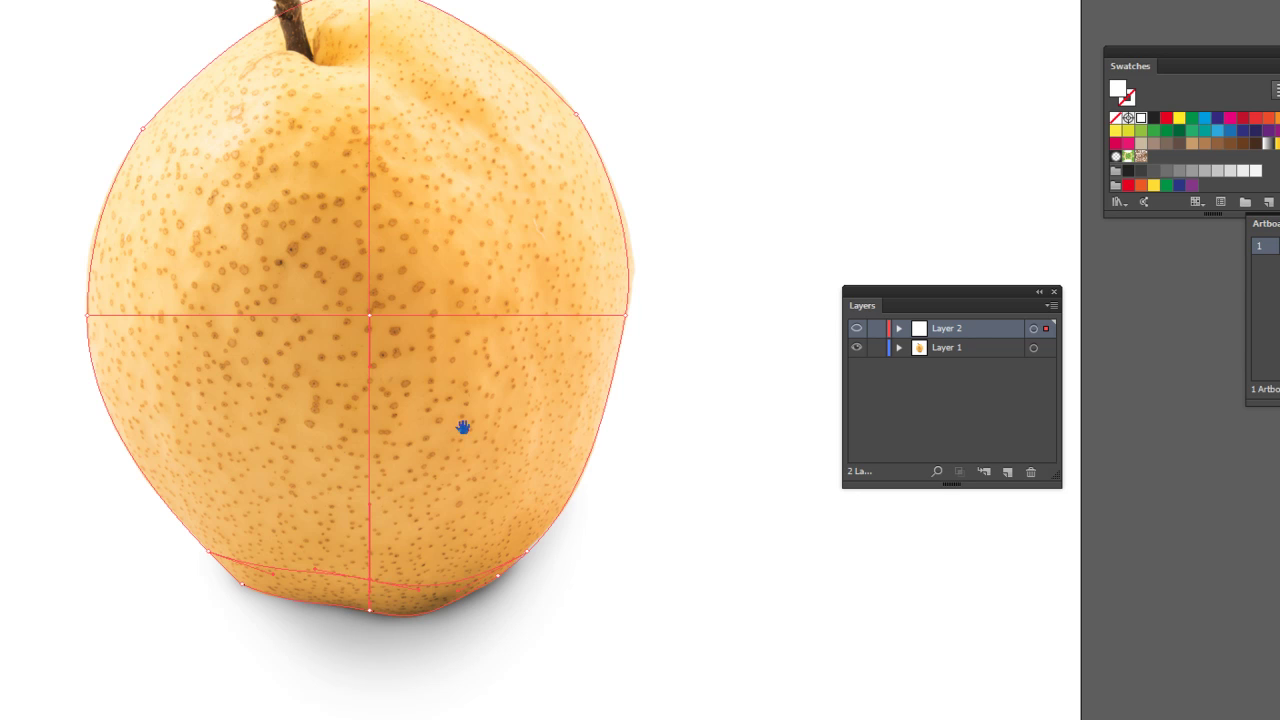
pyautogui.moveTo(449, 413); pyautogui.dragTo(429, 398)
pyautogui.moveTo(388, 345); pyautogui.dragTo(397, 354)
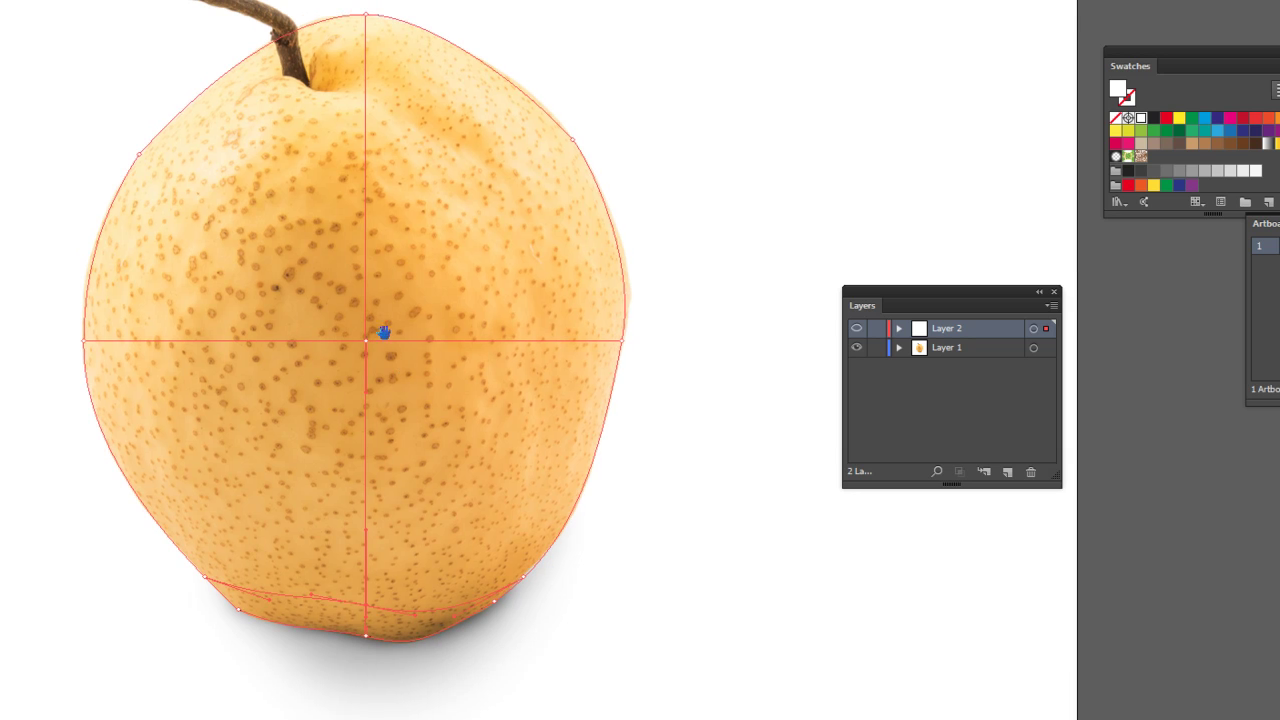
# Add horizontal mesh lines across the pear and a vertical line on its left side.
pyautogui.click(367, 251)
pyautogui.moveTo(367, 204); pyautogui.dragTo(383, 294)
pyautogui.scroll(2, 373, 228)
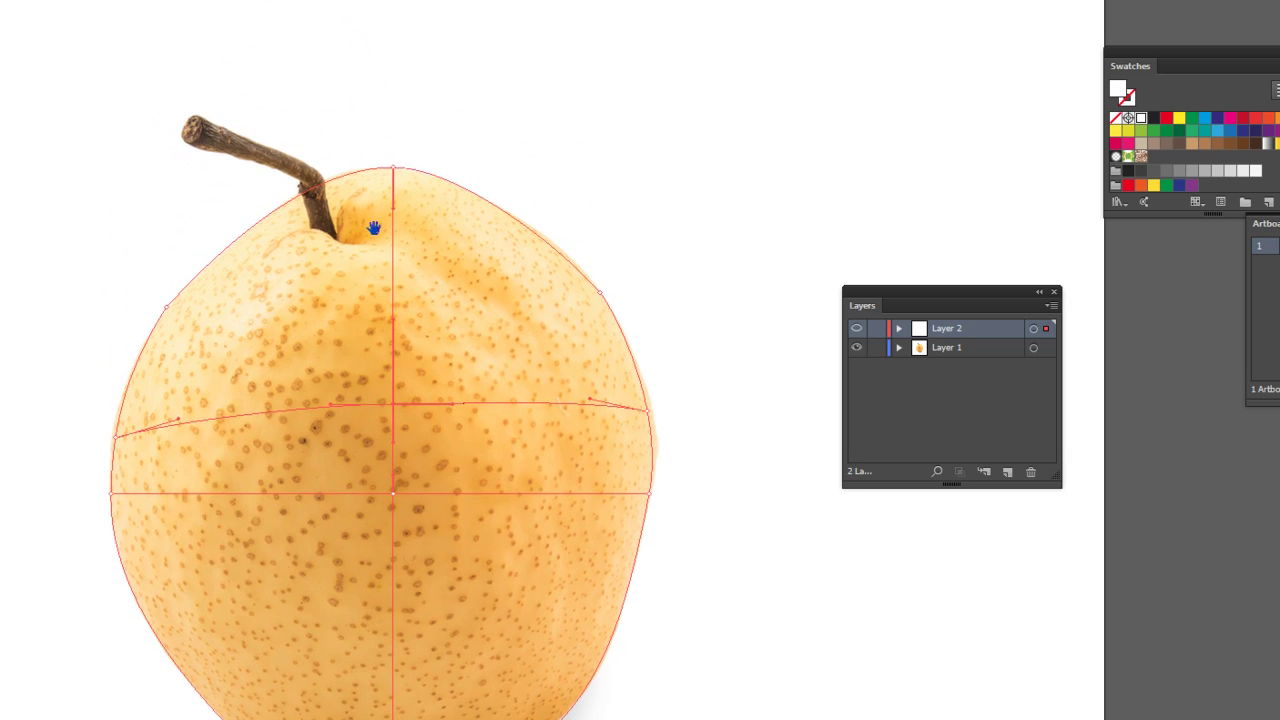
pyautogui.click(260, 221)
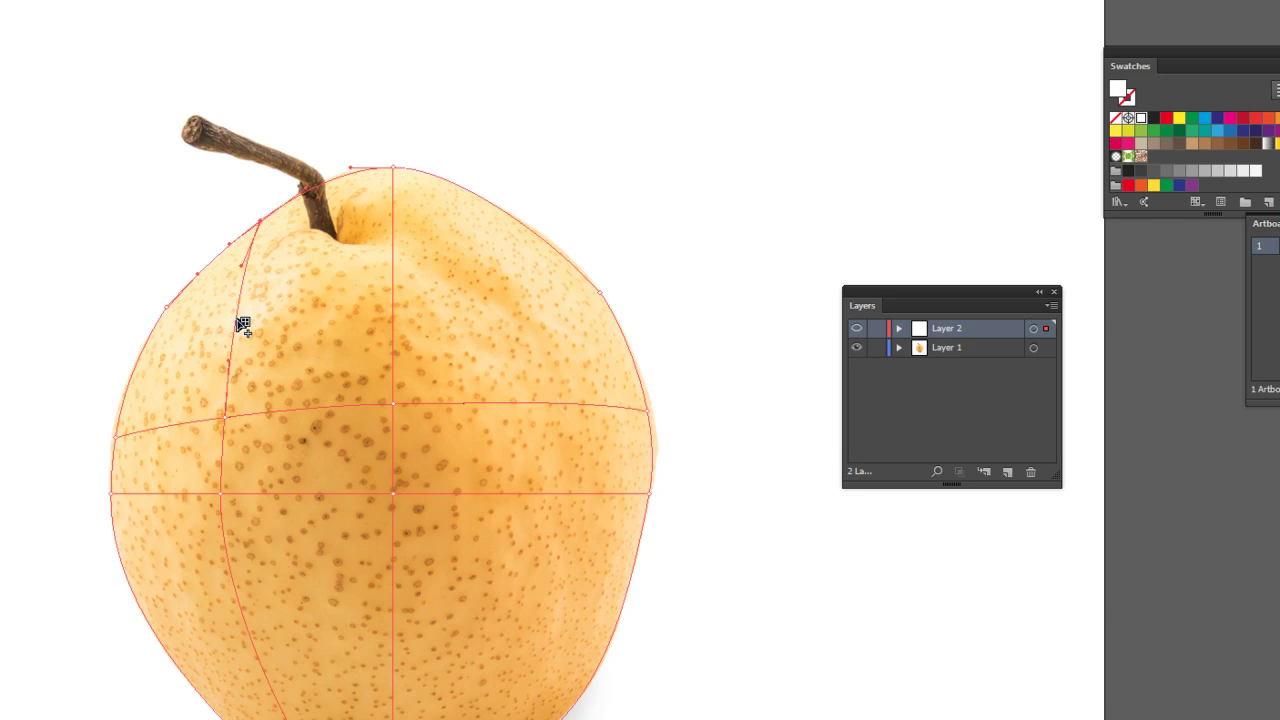
pyautogui.click(238, 318)
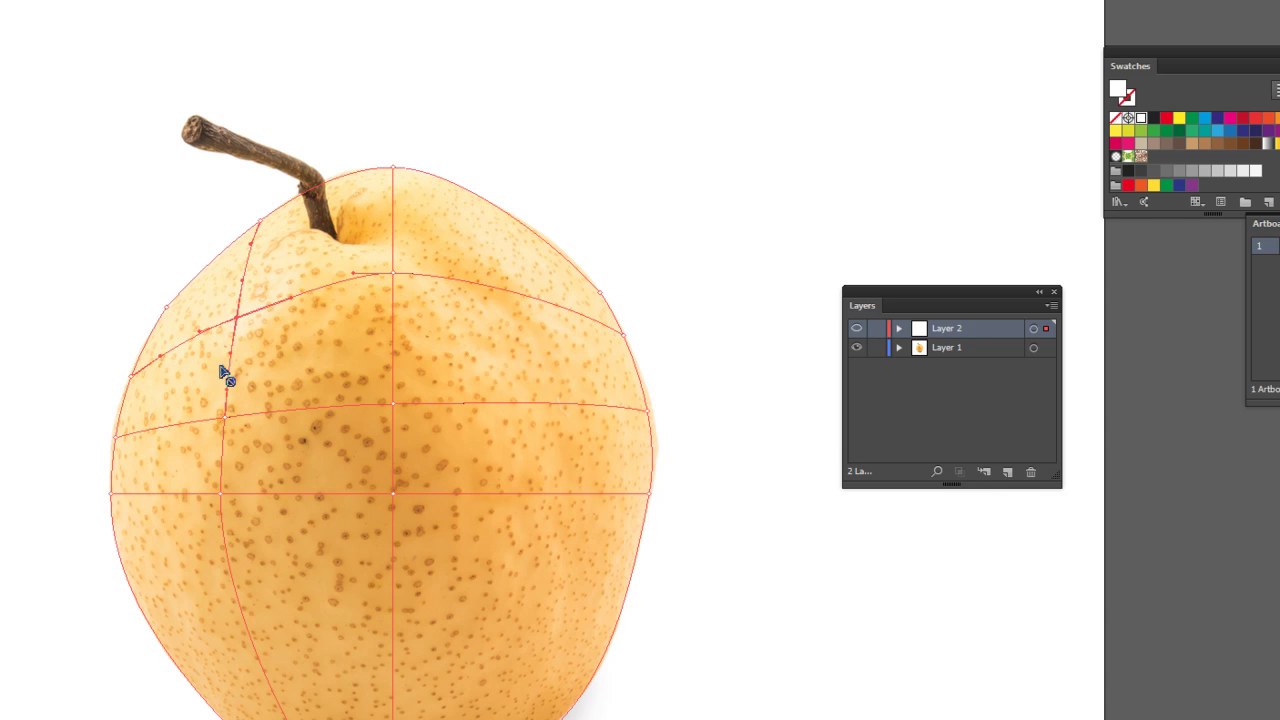
# Pull the upper mesh point down to curve its line and raise the left-edge point.
pyautogui.moveTo(412, 340); pyautogui.dragTo(422, 378)
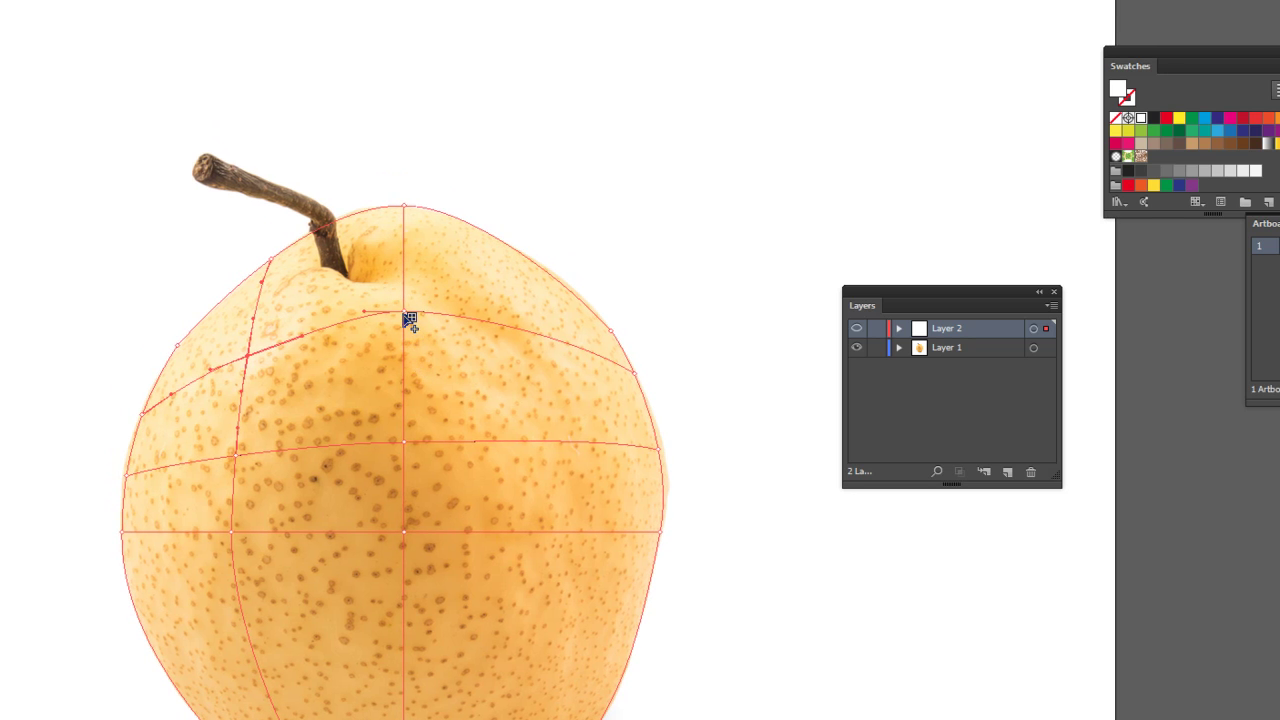
pyautogui.moveTo(405, 314); pyautogui.dragTo(403, 332)
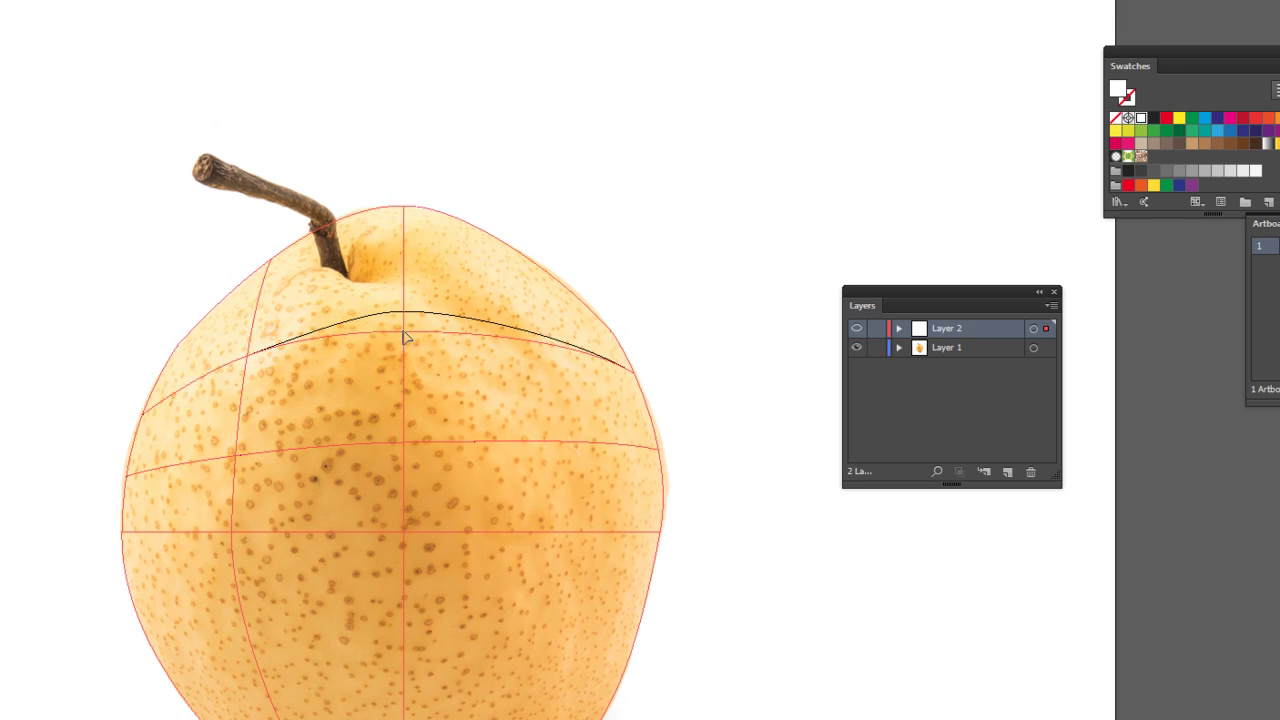
pyautogui.click(404, 446)
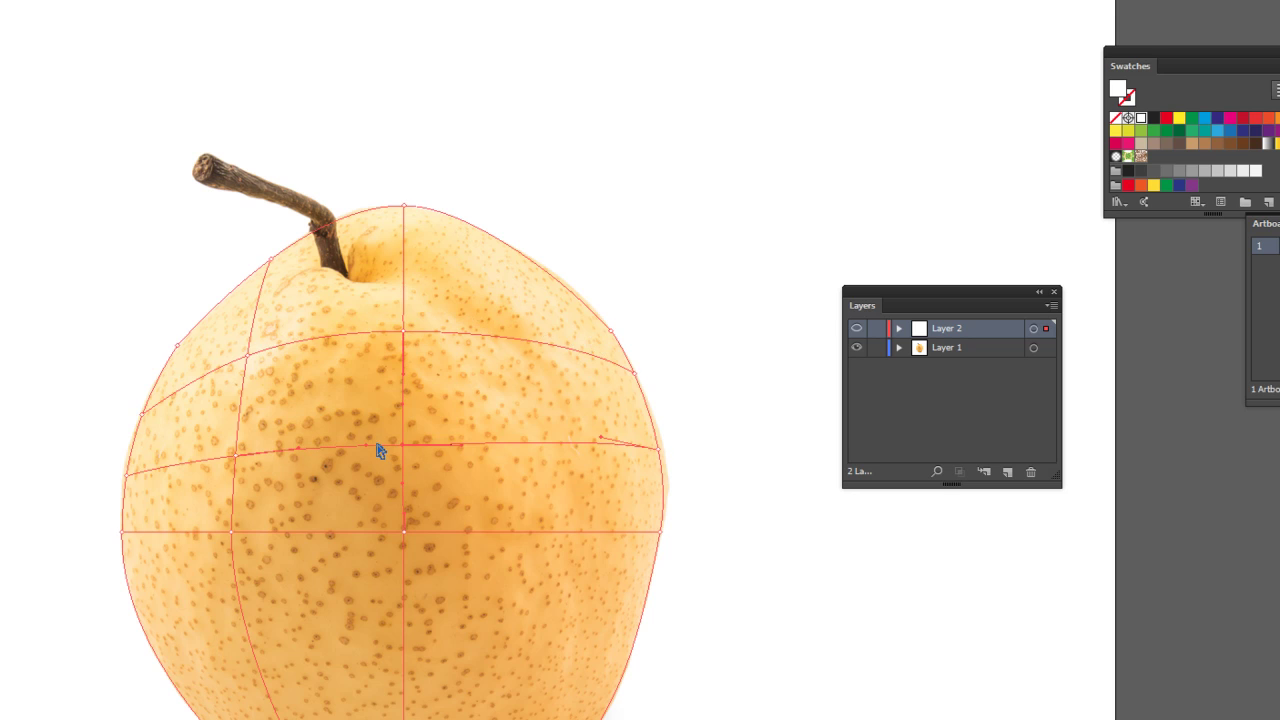
pyautogui.moveTo(127, 477); pyautogui.dragTo(129, 465)
# Add a right-side vertical mesh line and a top line bent down to follow the curve.
pyautogui.moveTo(516, 353); pyautogui.dragTo(476, 283)
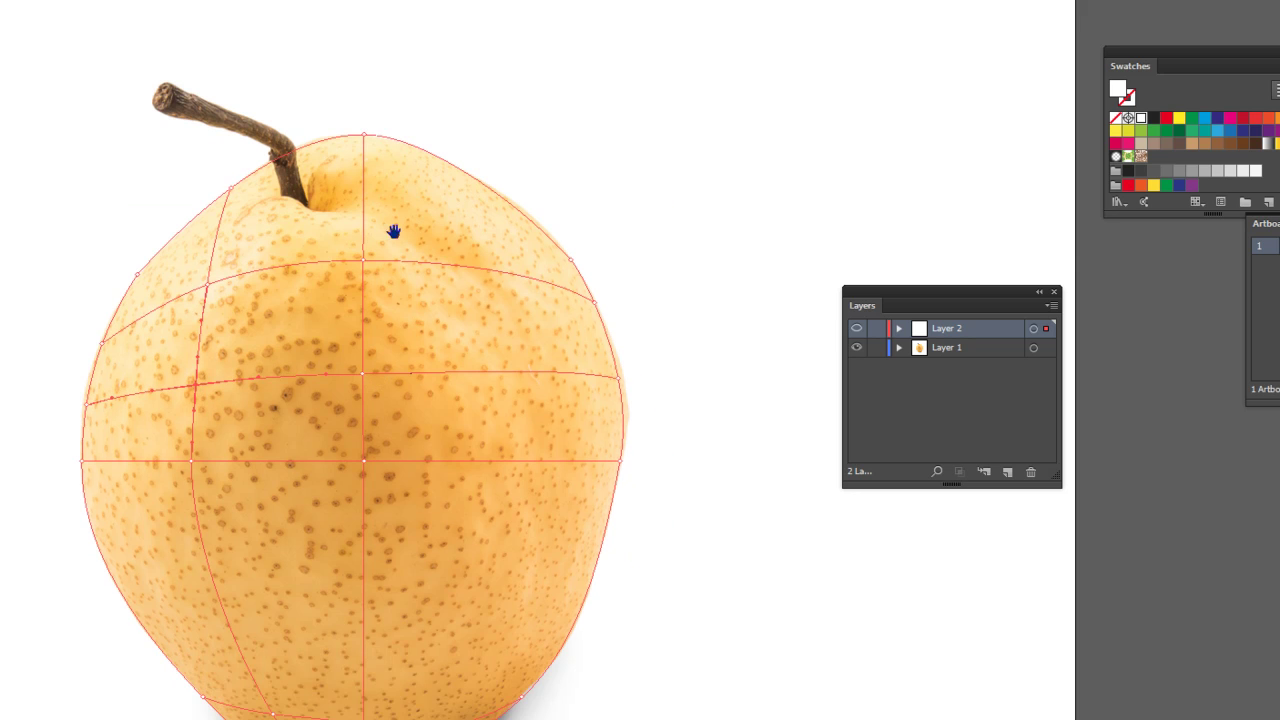
pyautogui.click(510, 462)
pyautogui.moveTo(452, 482); pyautogui.dragTo(457, 371)
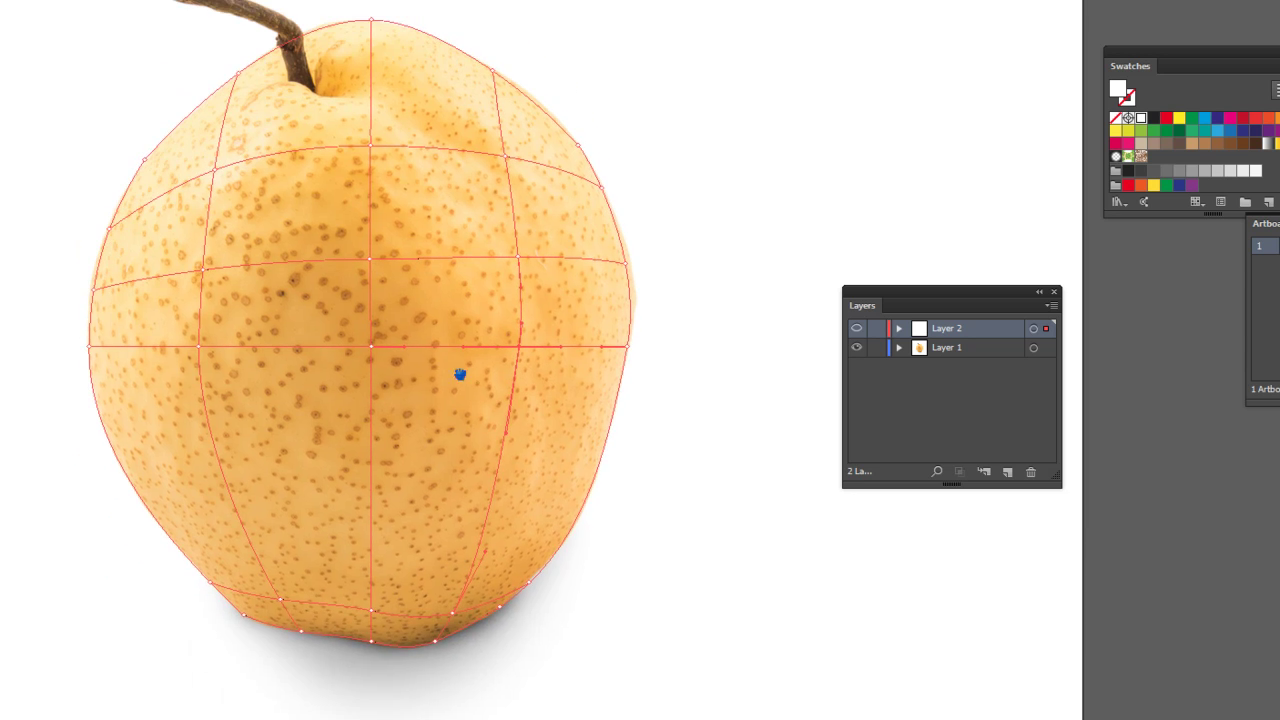
pyautogui.scroll(4, 430, 330)
pyautogui.click(391, 241)
pyautogui.moveTo(385, 257); pyautogui.dragTo(395, 294)
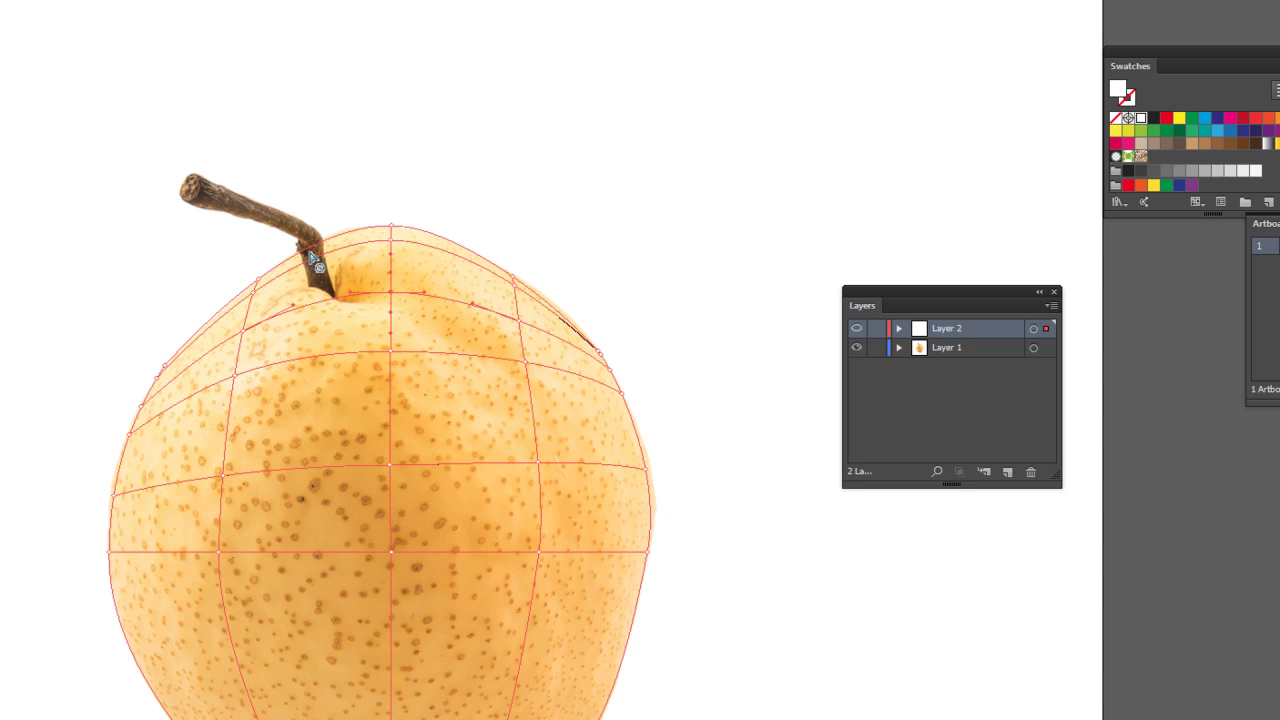
# Add a horizontal mesh line just below the stem and a vertical line left of it.
pyautogui.hotkey('ctrl', '+')
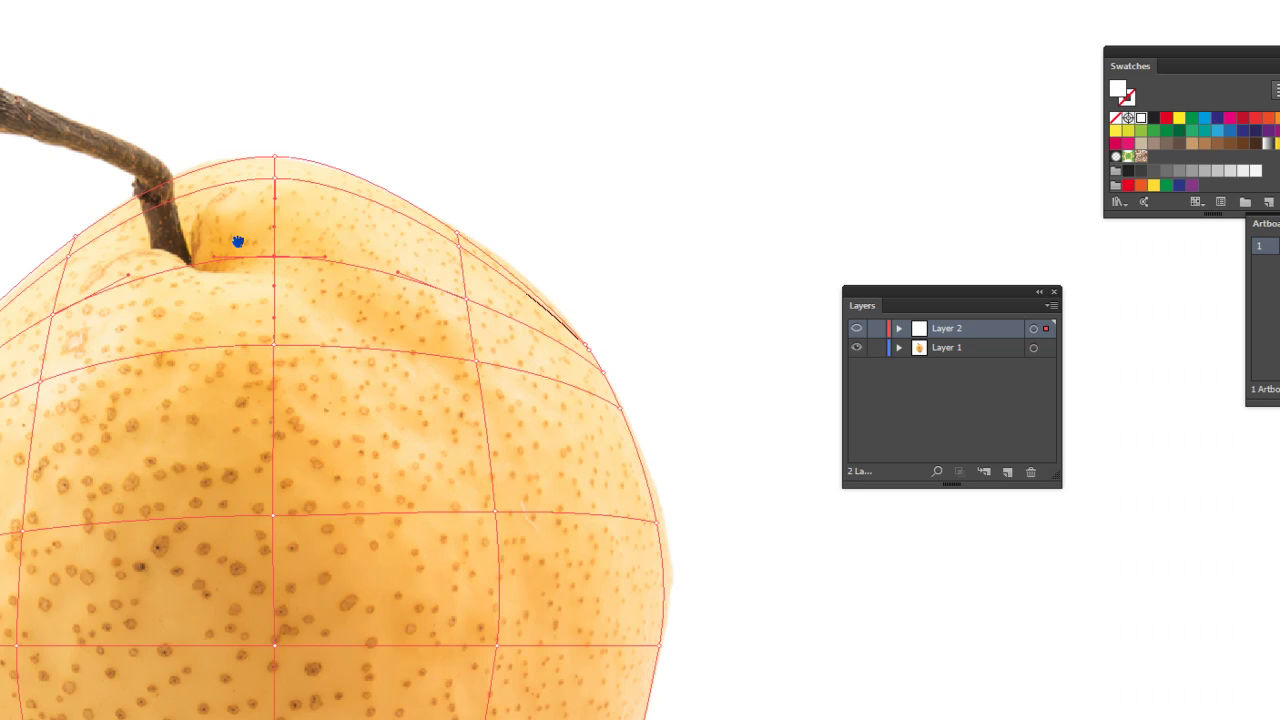
pyautogui.moveTo(238, 241); pyautogui.dragTo(467, 268)
pyautogui.hotkey('ctrl', '+')
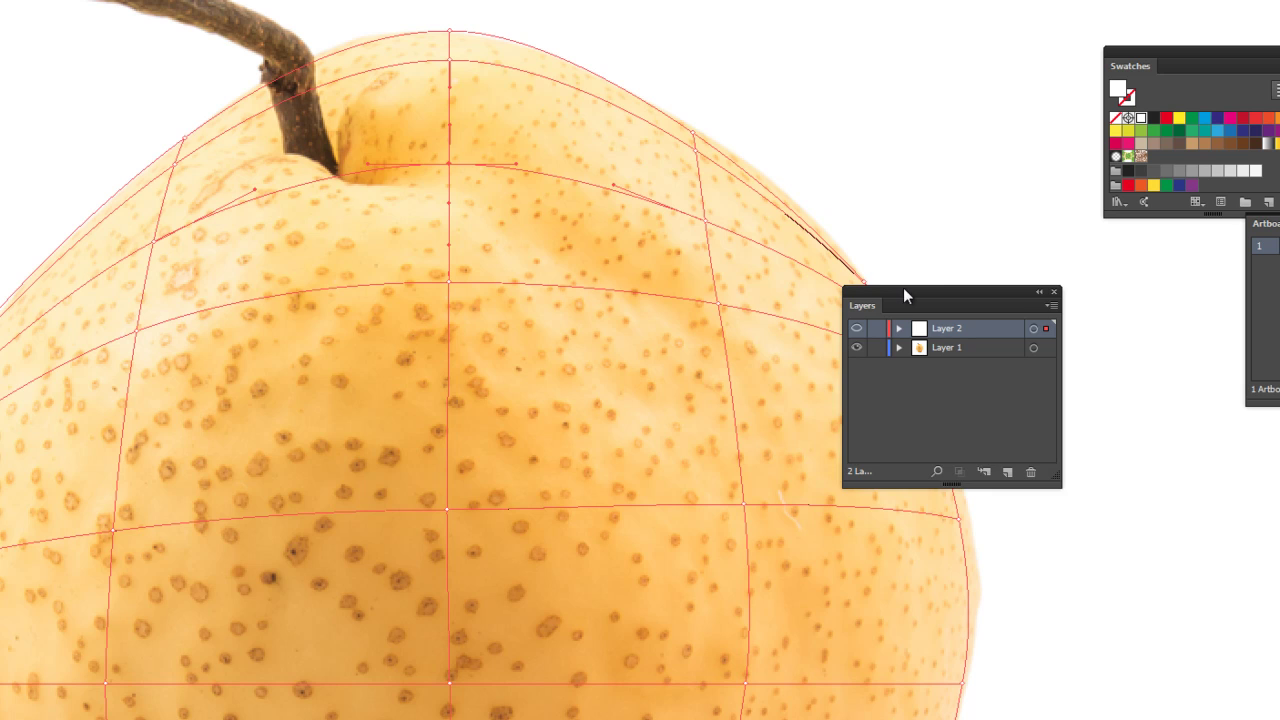
pyautogui.moveTo(903, 292); pyautogui.dragTo(1067, 346)
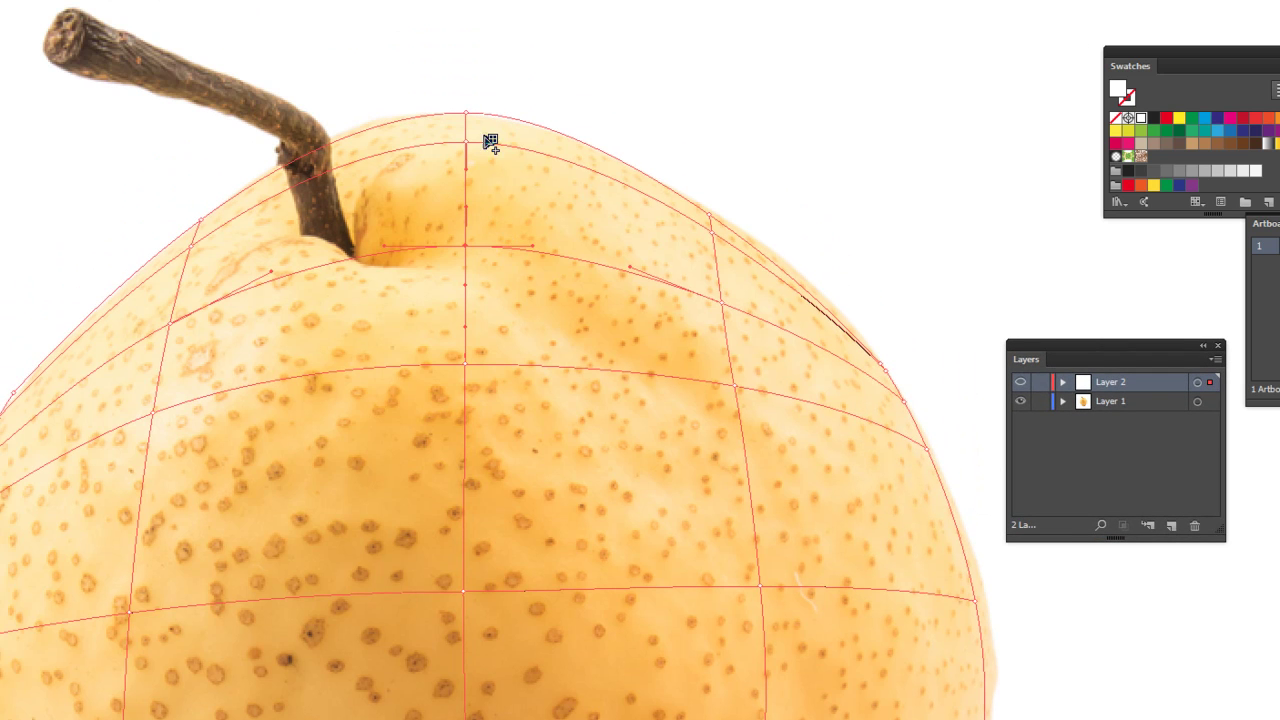
pyautogui.moveTo(485, 329)
pyautogui.mouseDown()
pyautogui.moveTo(463, 303)
pyautogui.moveTo(446, 392)
pyautogui.moveTo(537, 194)
pyautogui.moveTo(509, 366)
pyautogui.moveTo(513, 330)
pyautogui.mouseUp()
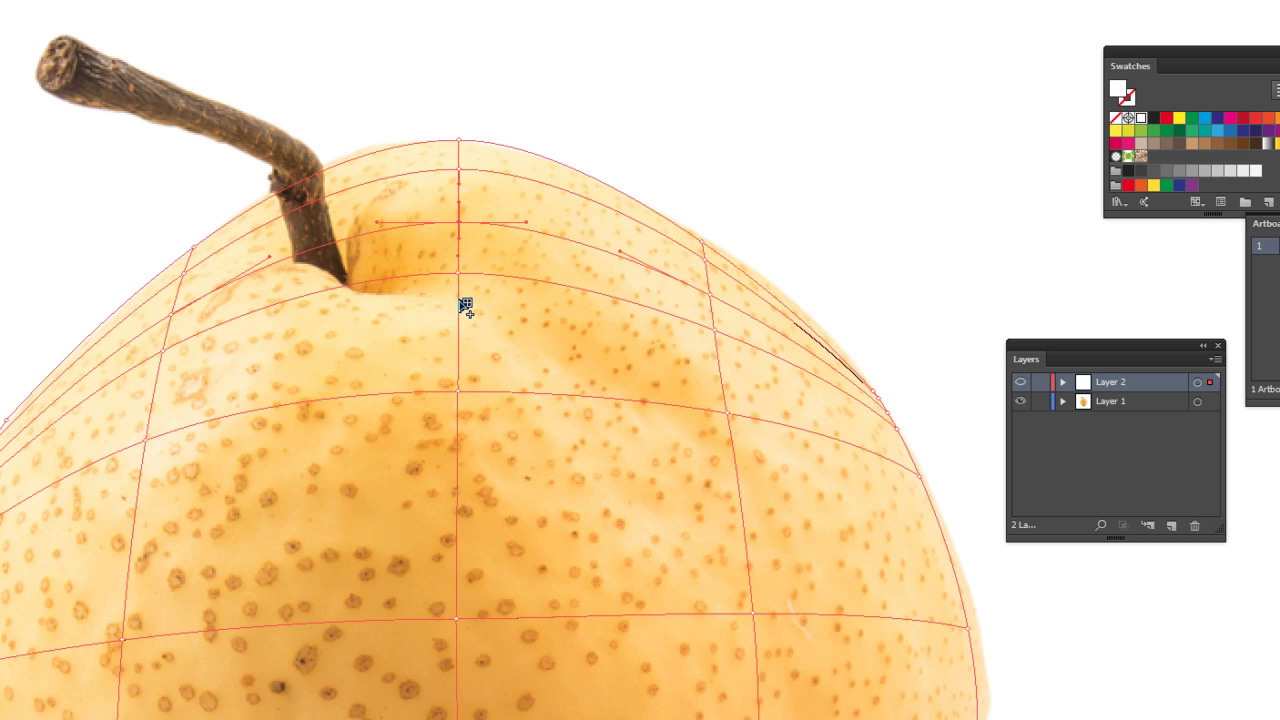
pyautogui.click(466, 303)
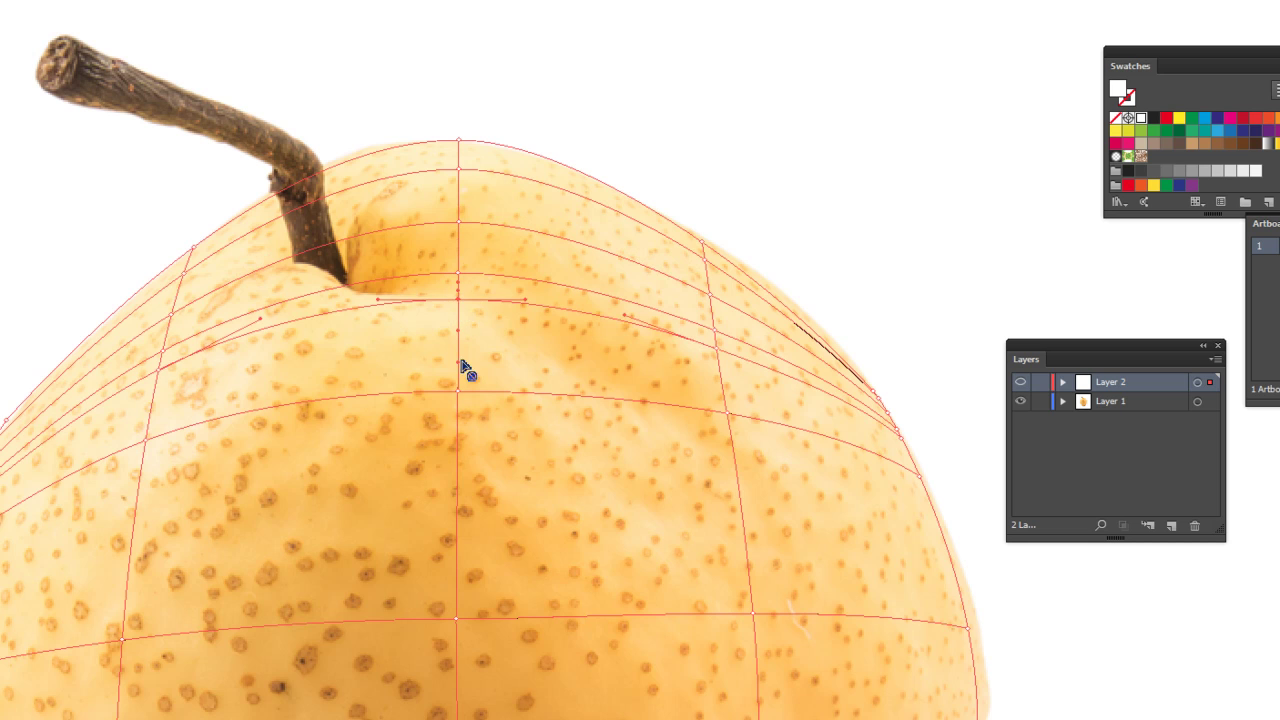
pyautogui.hotkey('ctrl', 'z')
pyautogui.click(463, 317)
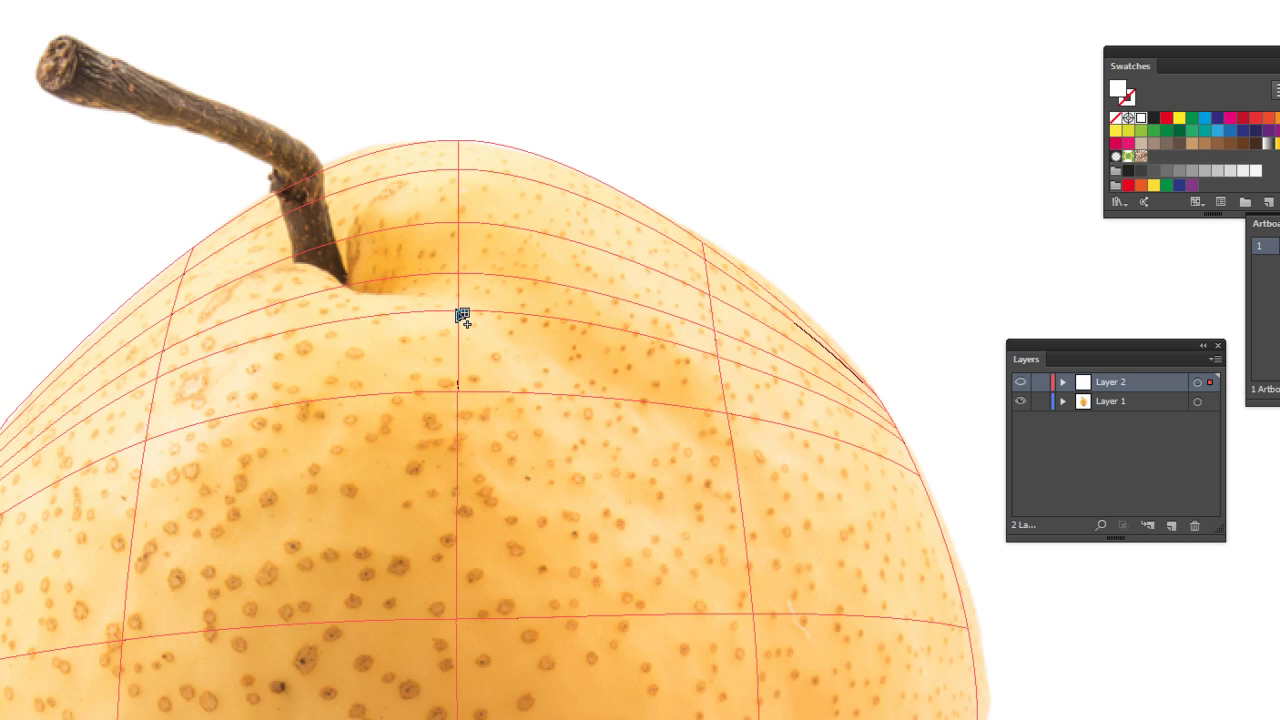
pyautogui.click(264, 258)
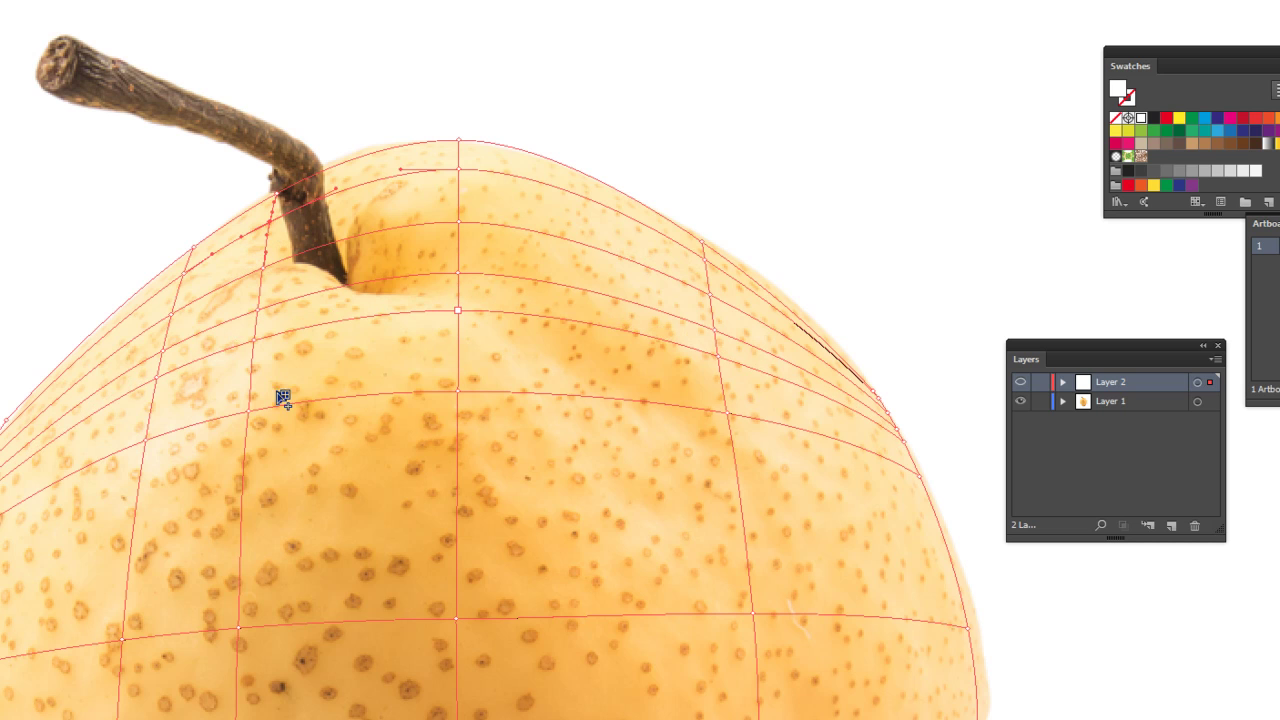
# Select the mesh point at the pear's top and drag the row below the stem downward.
pyautogui.moveTo(431, 314)
pyautogui.mouseDown()
pyautogui.moveTo(449, 394)
pyautogui.moveTo(463, 380)
pyautogui.mouseUp()
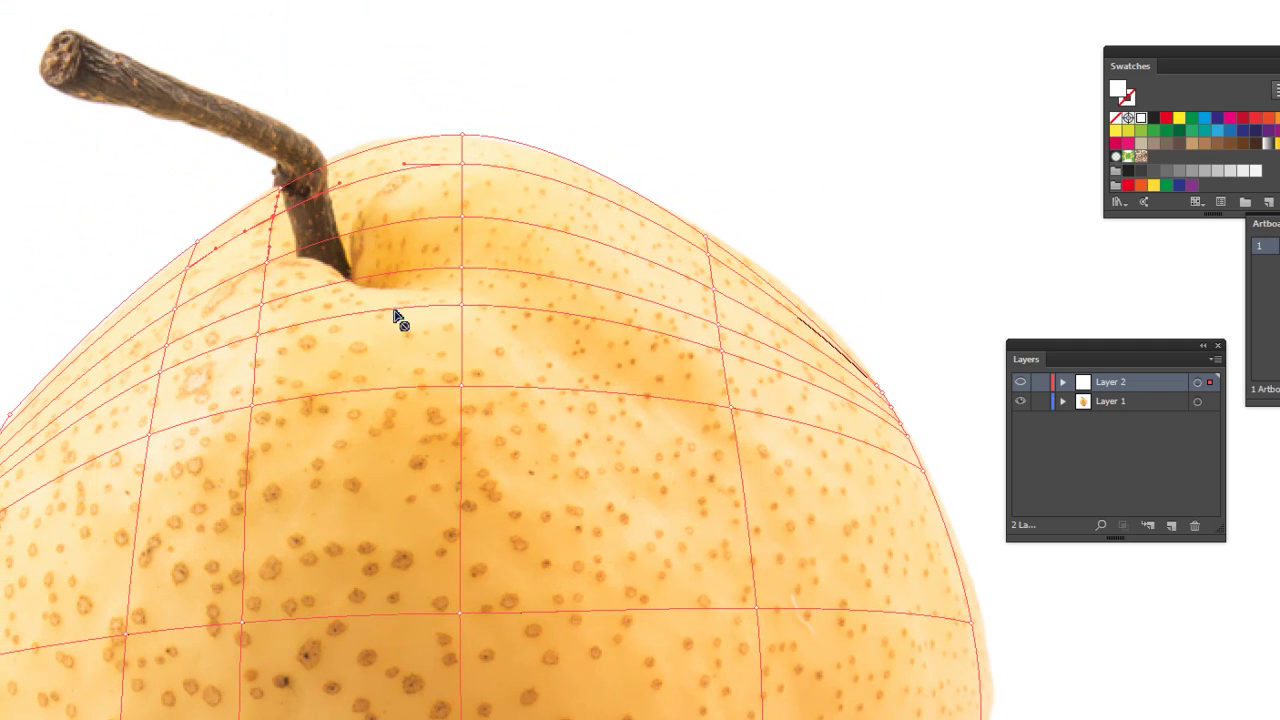
pyautogui.moveTo(470, 468); pyautogui.dragTo(436, 290)
pyautogui.scroll(-2, 506, 480)
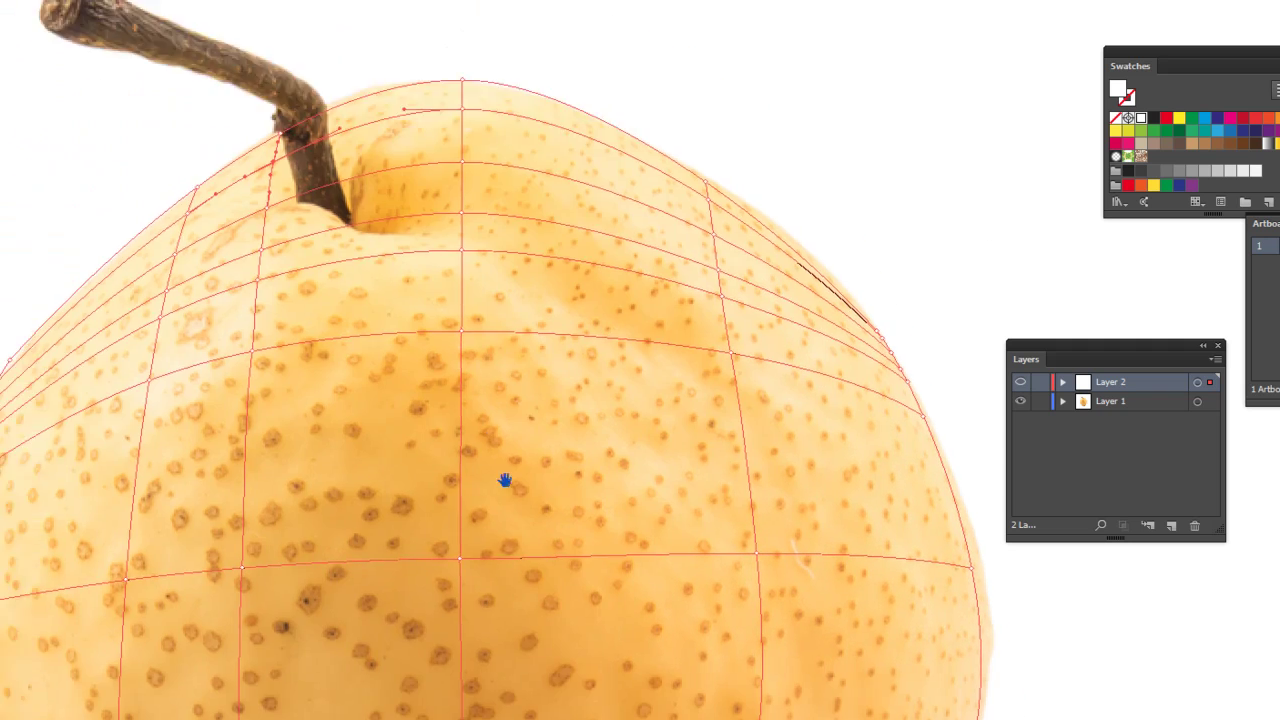
pyautogui.scroll(-1, 511, 406)
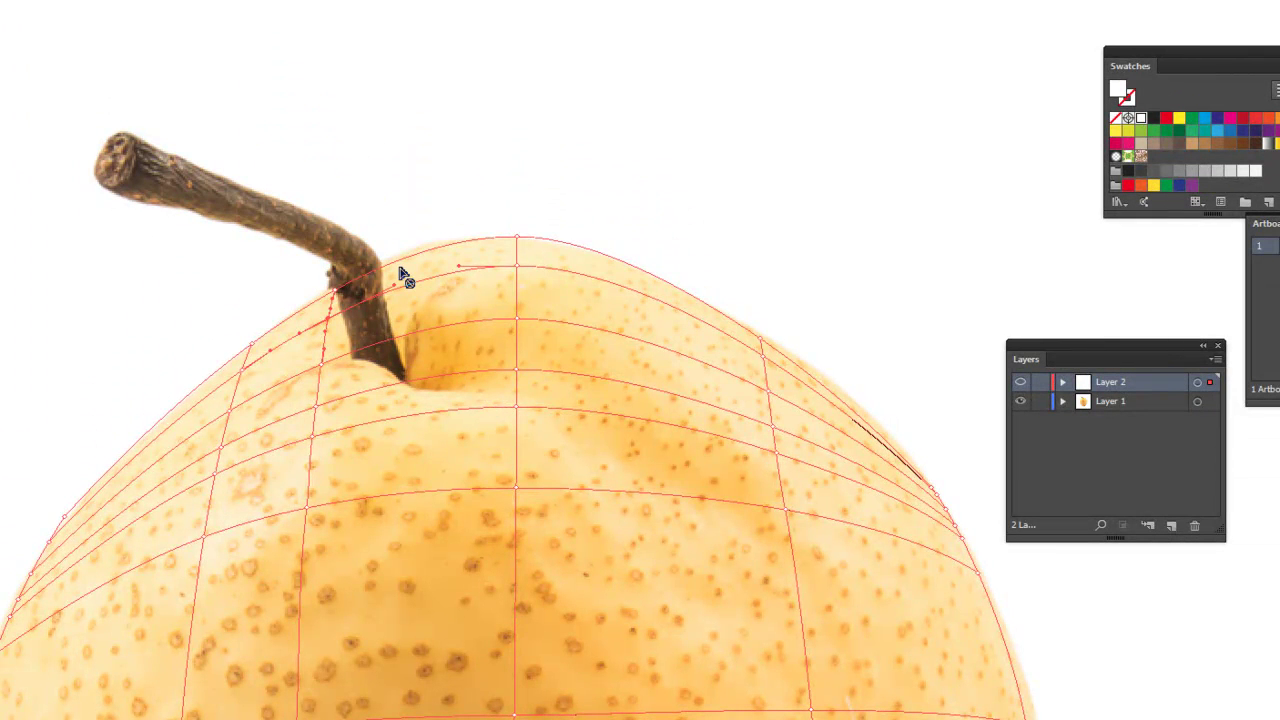
pyautogui.click(516, 268)
pyautogui.moveTo(517, 371); pyautogui.dragTo(514, 419)
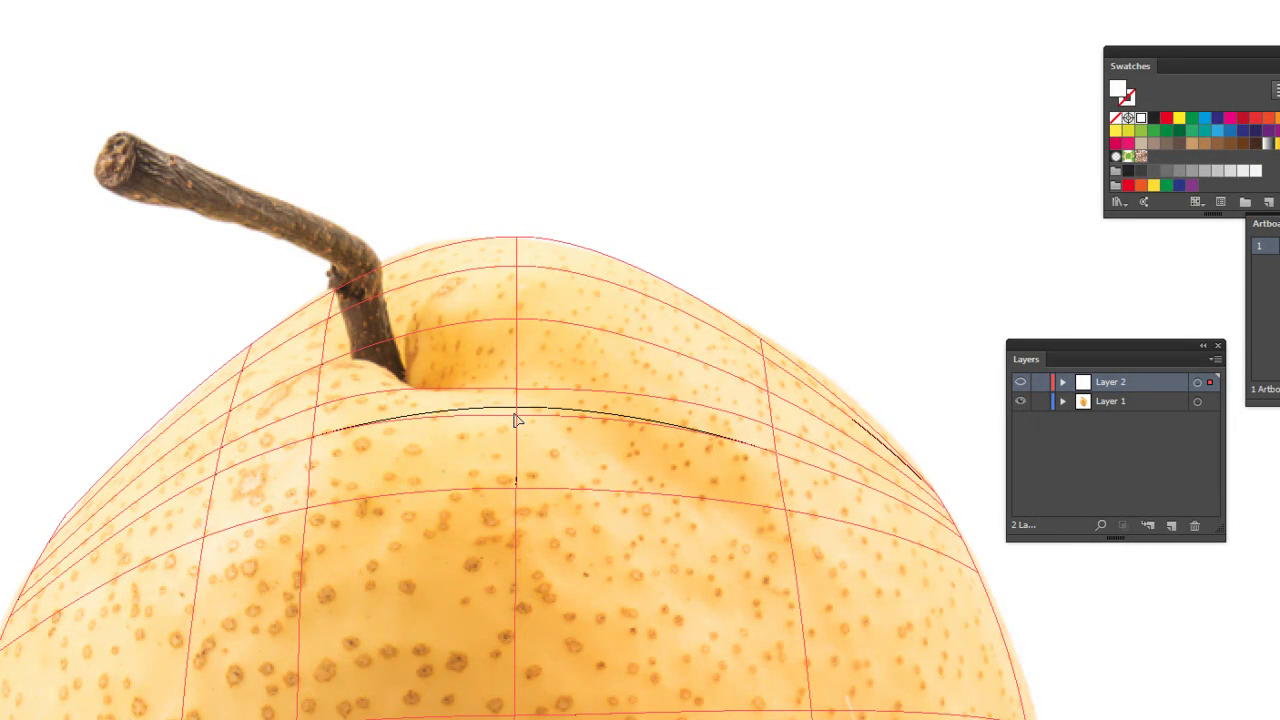
# Lower the mesh row under the stem and bend it along the dip beside the stem.
pyautogui.click(444, 333)
pyautogui.moveTo(414, 265); pyautogui.dragTo(389, 229)
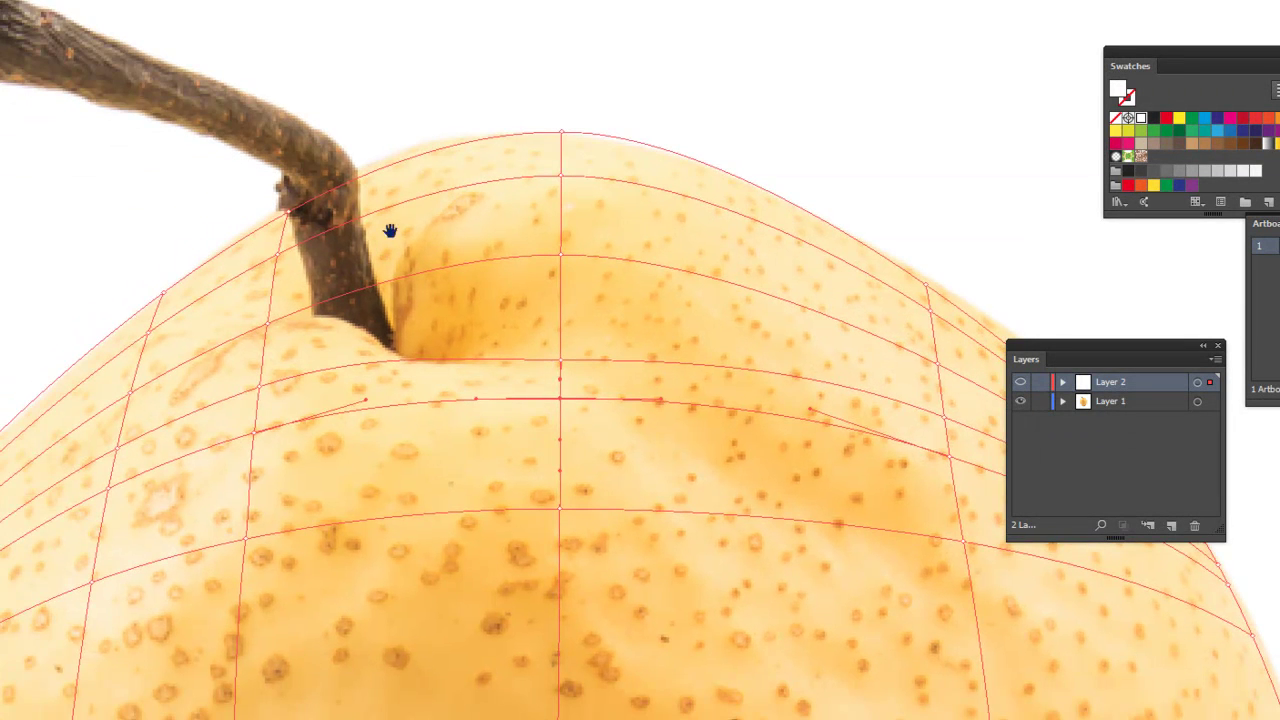
pyautogui.moveTo(562, 258); pyautogui.dragTo(562, 343)
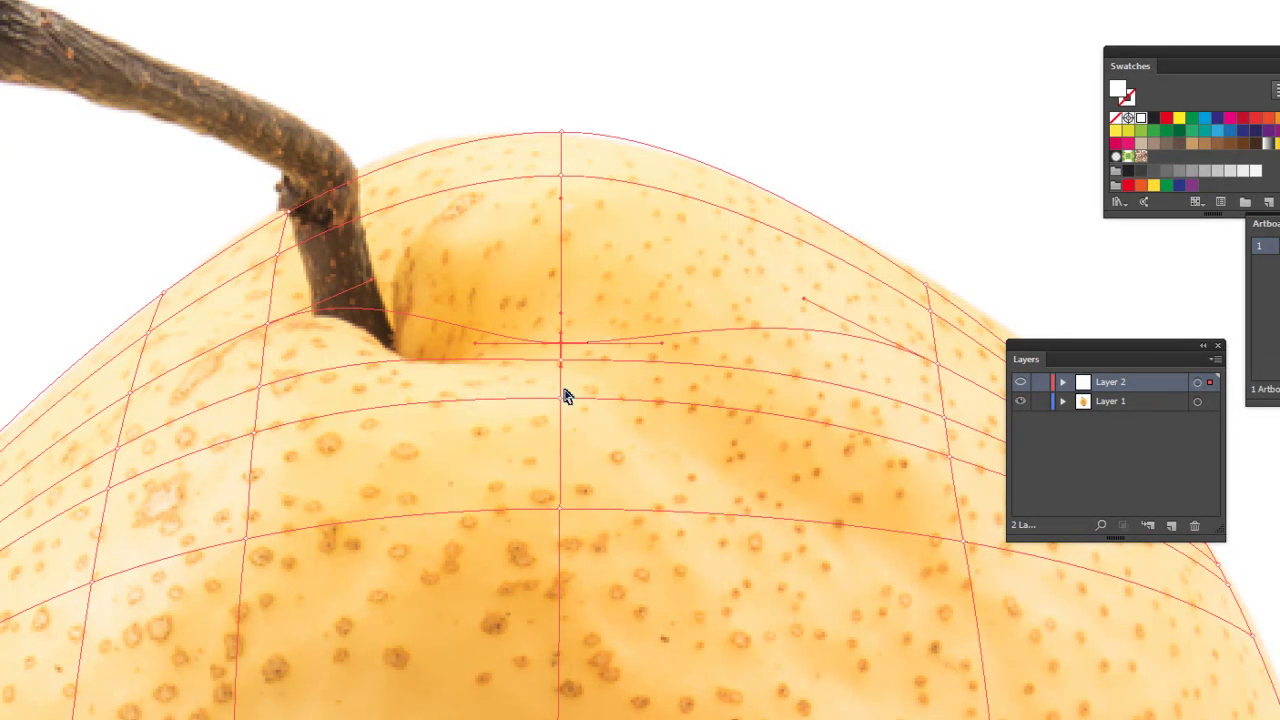
pyautogui.moveTo(562, 403); pyautogui.dragTo(562, 373)
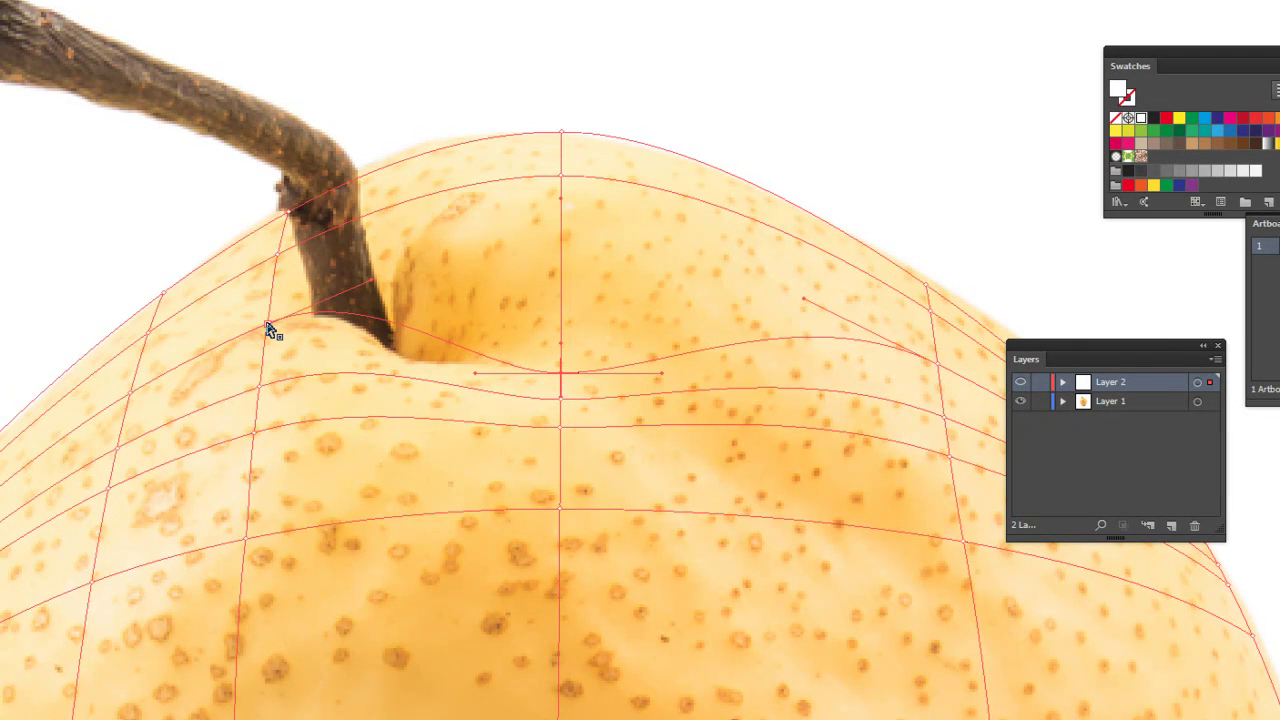
pyautogui.moveTo(360, 293); pyautogui.dragTo(390, 298)
# Add a mesh line beside the stem and pull its points to fit the pear's contour.
pyautogui.click(405, 334)
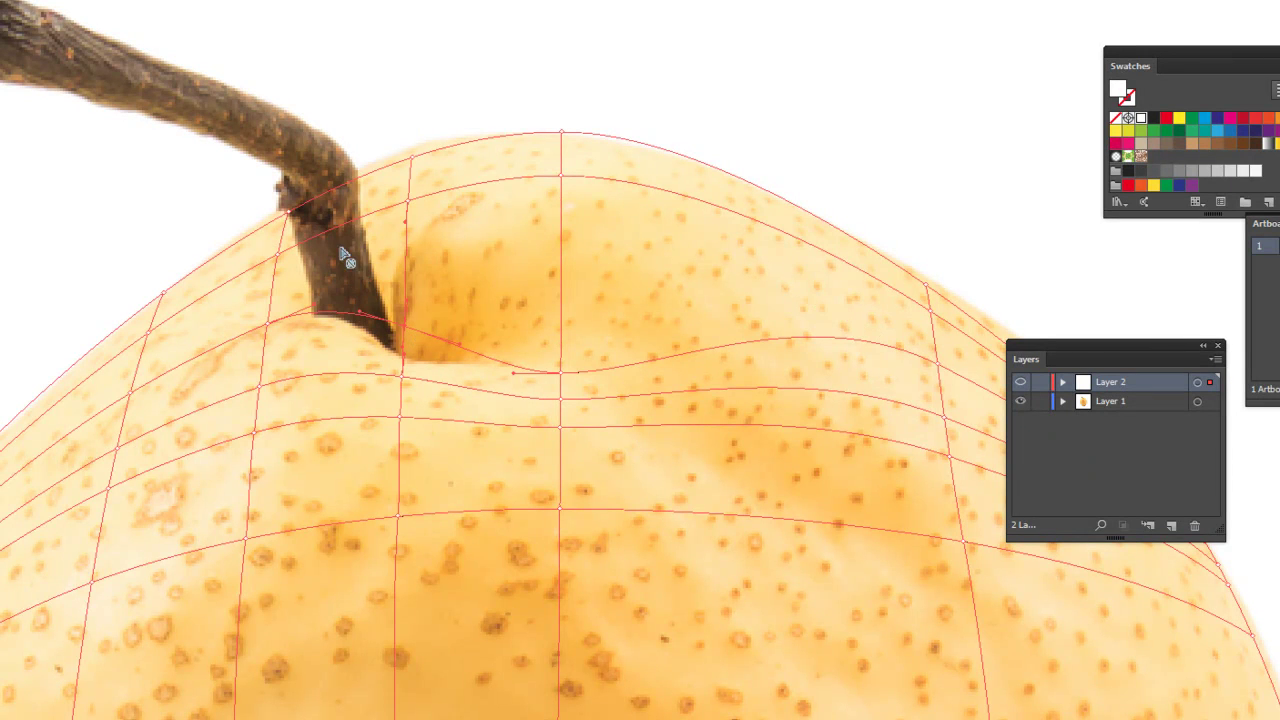
pyautogui.moveTo(405, 333); pyautogui.dragTo(409, 366)
pyautogui.moveTo(566, 372); pyautogui.dragTo(561, 362)
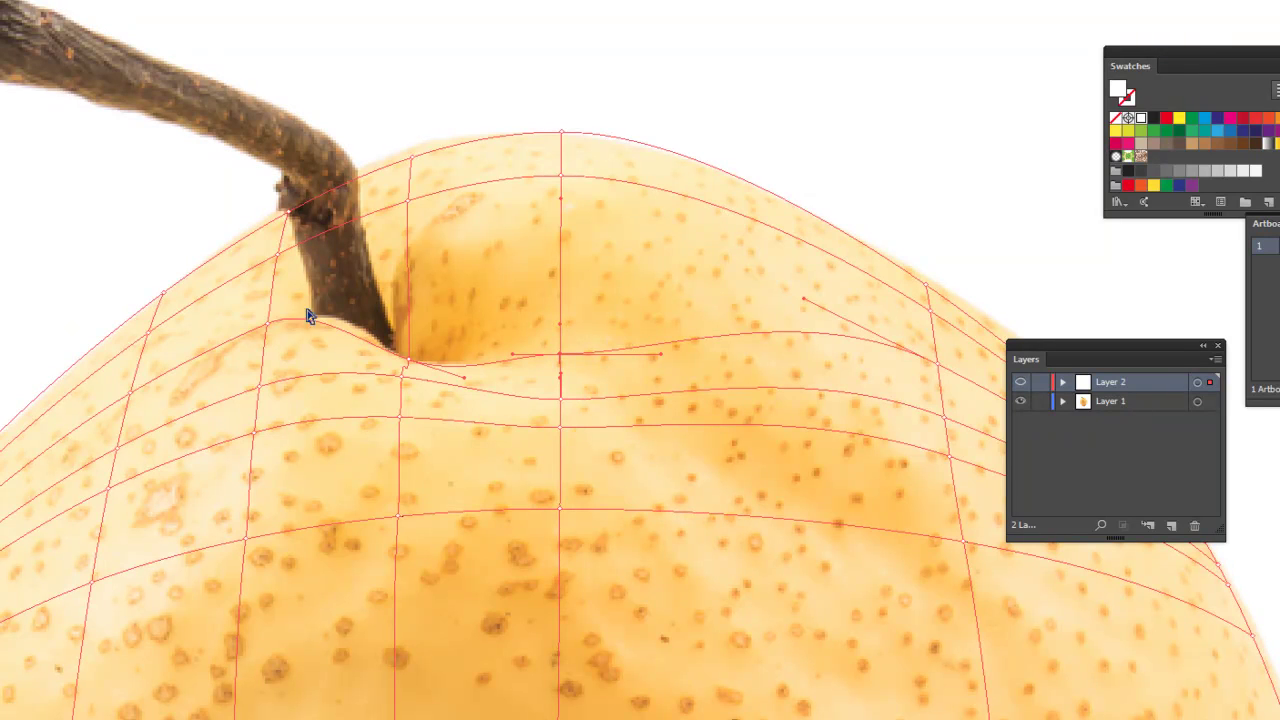
pyautogui.moveTo(316, 314); pyautogui.dragTo(346, 297)
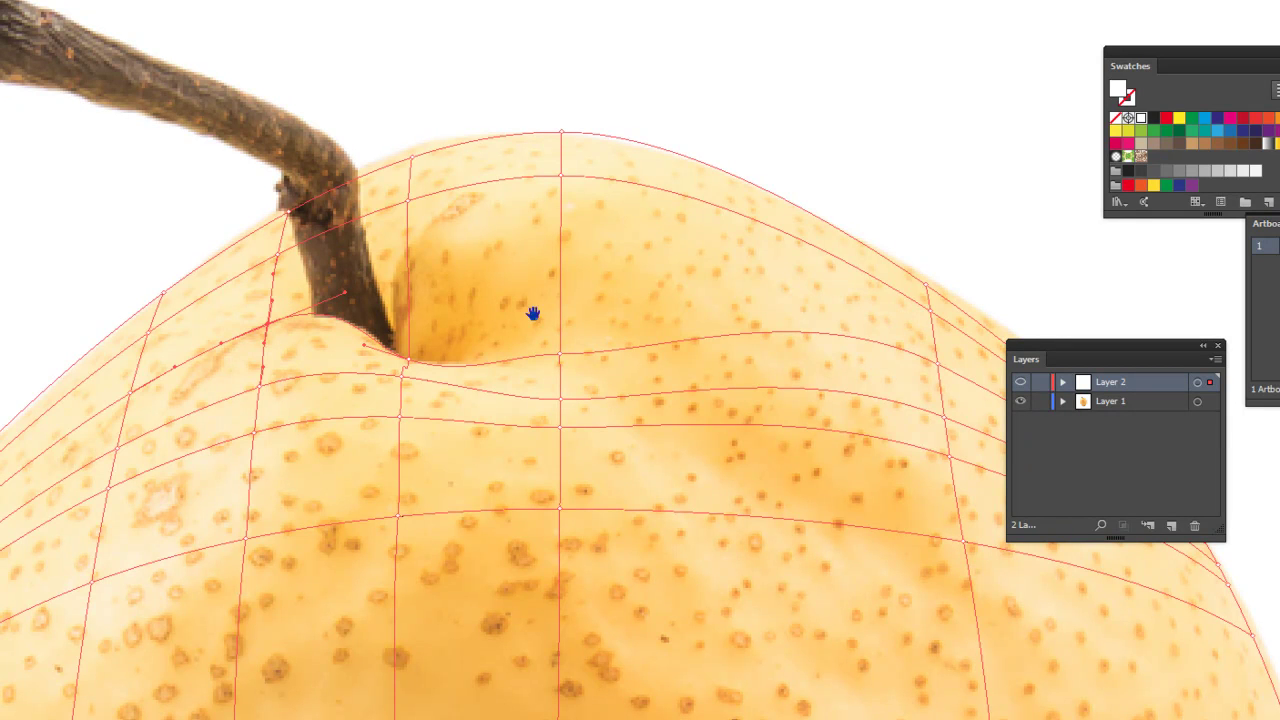
# Tweak a right-side mesh point's handle and add another mesh row above the stem's base.
pyautogui.moveTo(533, 313); pyautogui.dragTo(381, 271)
pyautogui.click(408, 311)
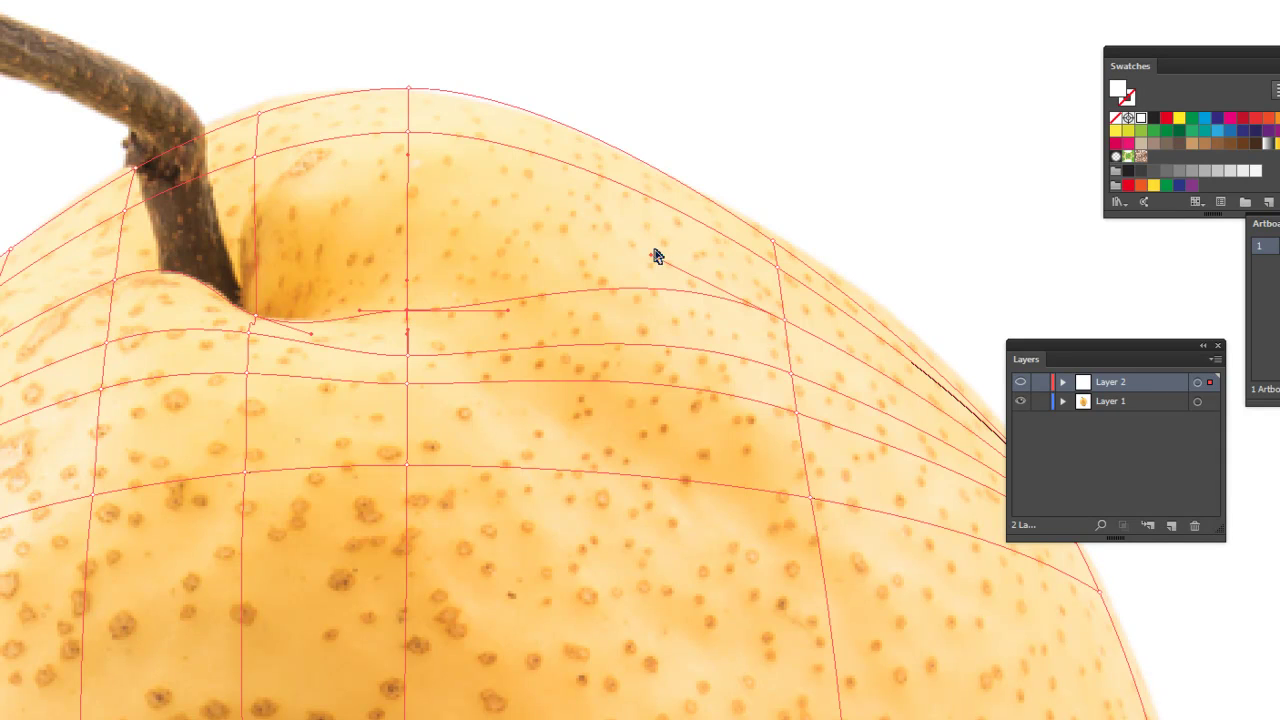
pyautogui.moveTo(655, 257); pyautogui.dragTo(652, 261)
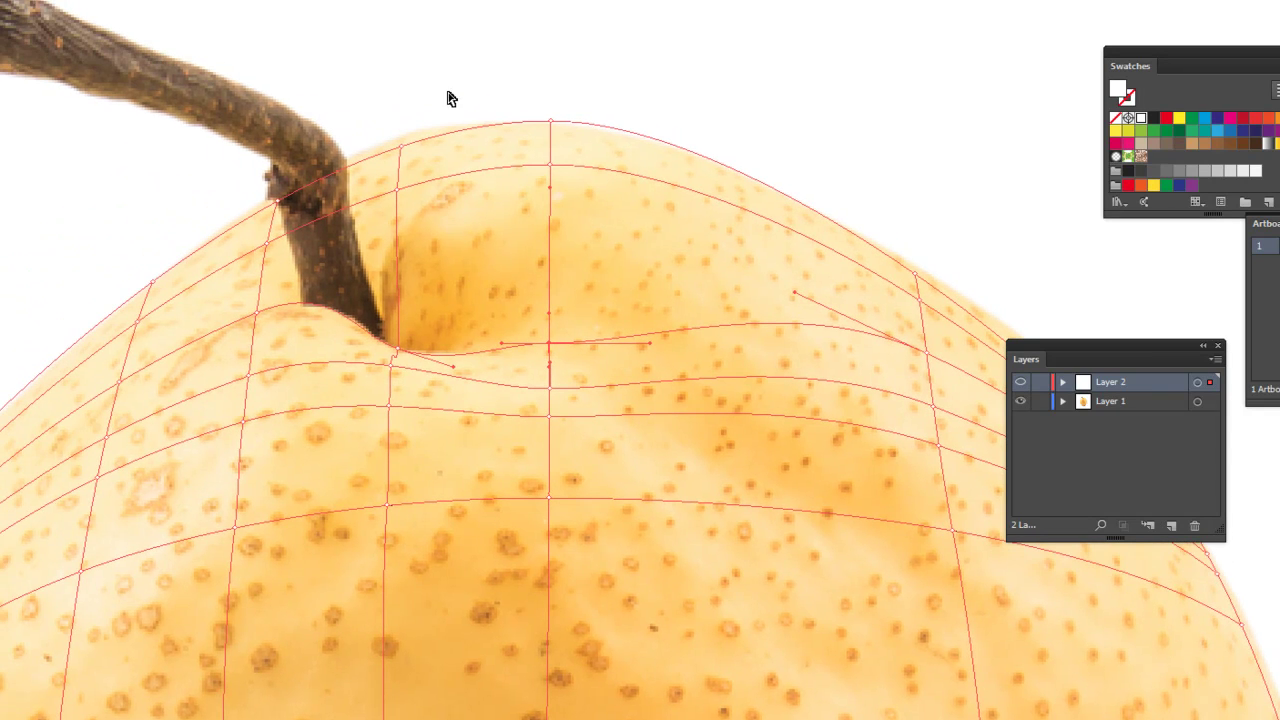
pyautogui.click(404, 255)
pyautogui.moveTo(523, 331)
pyautogui.mouseDown()
pyautogui.moveTo(474, 220)
pyautogui.moveTo(512, 360)
pyautogui.moveTo(474, 289)
pyautogui.mouseUp()
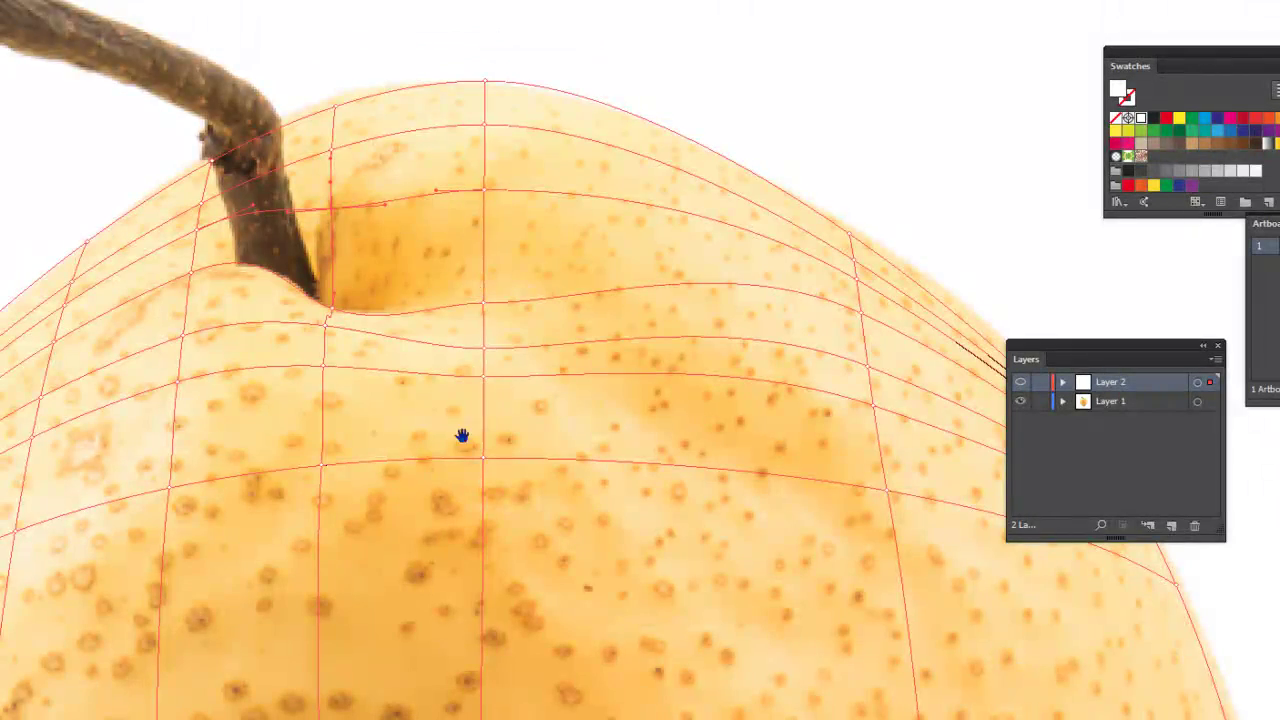
# Add a vertical mesh line just right of the pear's centre, running crown to base.
pyautogui.scroll(1, 460, 437)
pyautogui.scroll(1, 514, 271)
pyautogui.scroll(-1, 303, 317)
pyautogui.scroll(-1, 529, 457)
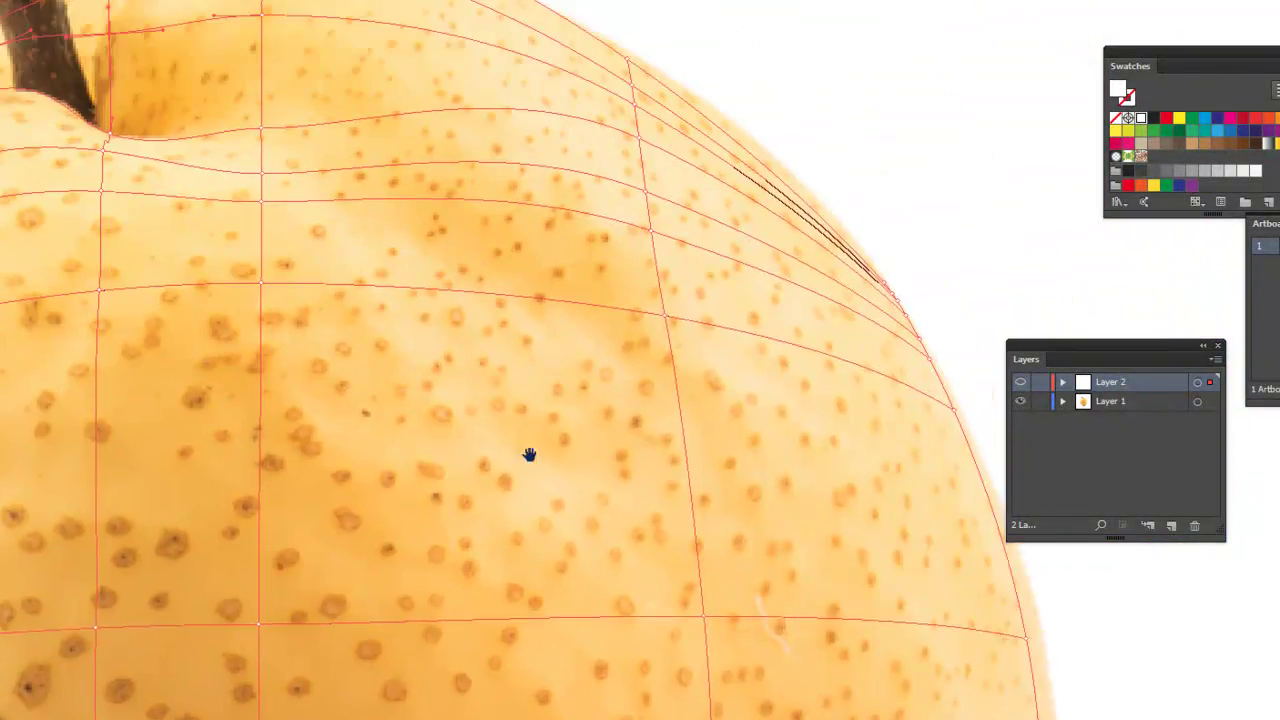
pyautogui.scroll(2, 438, 195)
pyautogui.scroll(1, 460, 215)
pyautogui.scroll(-2, 505, 350)
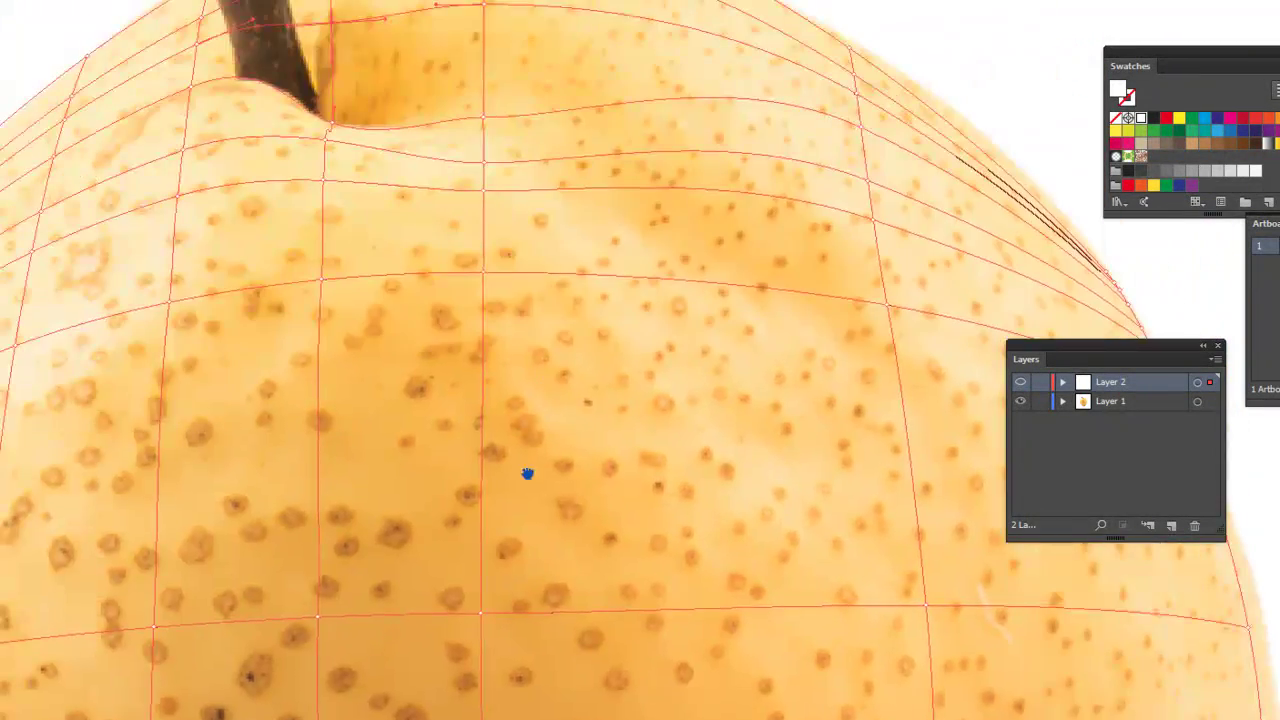
pyautogui.scroll(-2, 378, 432)
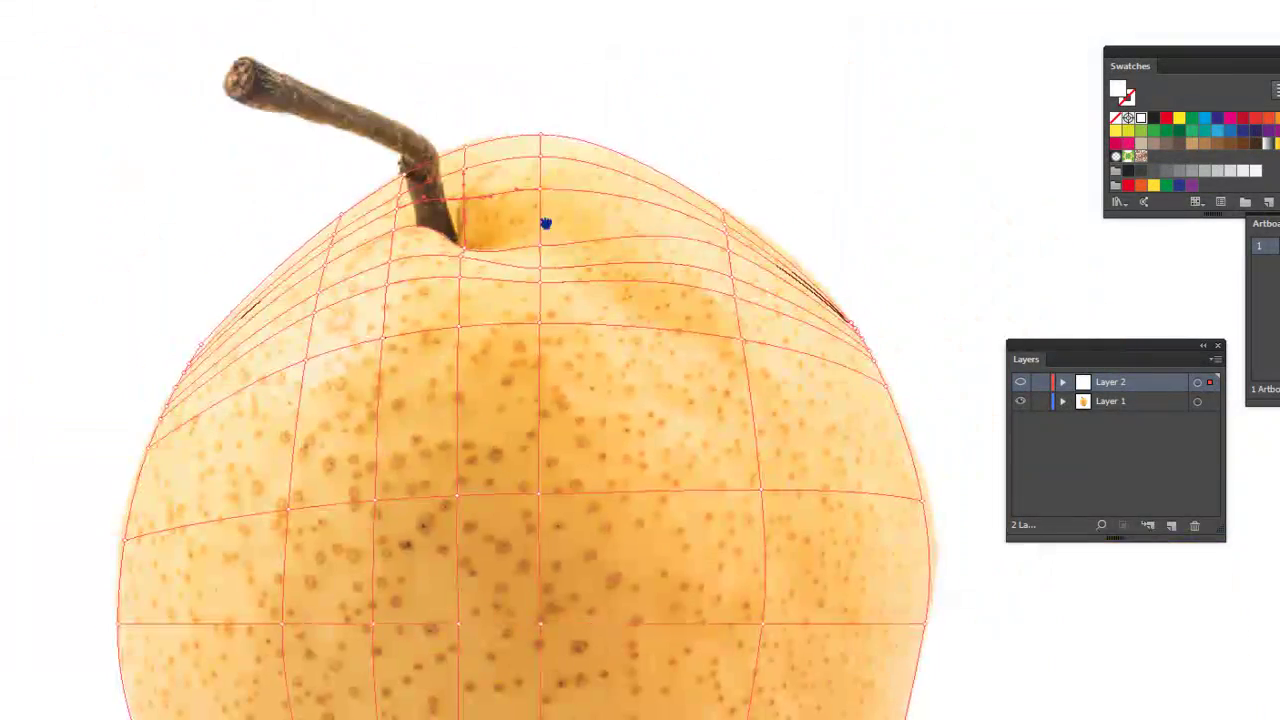
pyautogui.scroll(1, 491, 163)
pyautogui.scroll(1, 493, 168)
pyautogui.scroll(1, 505, 200)
pyautogui.scroll(1, 523, 330)
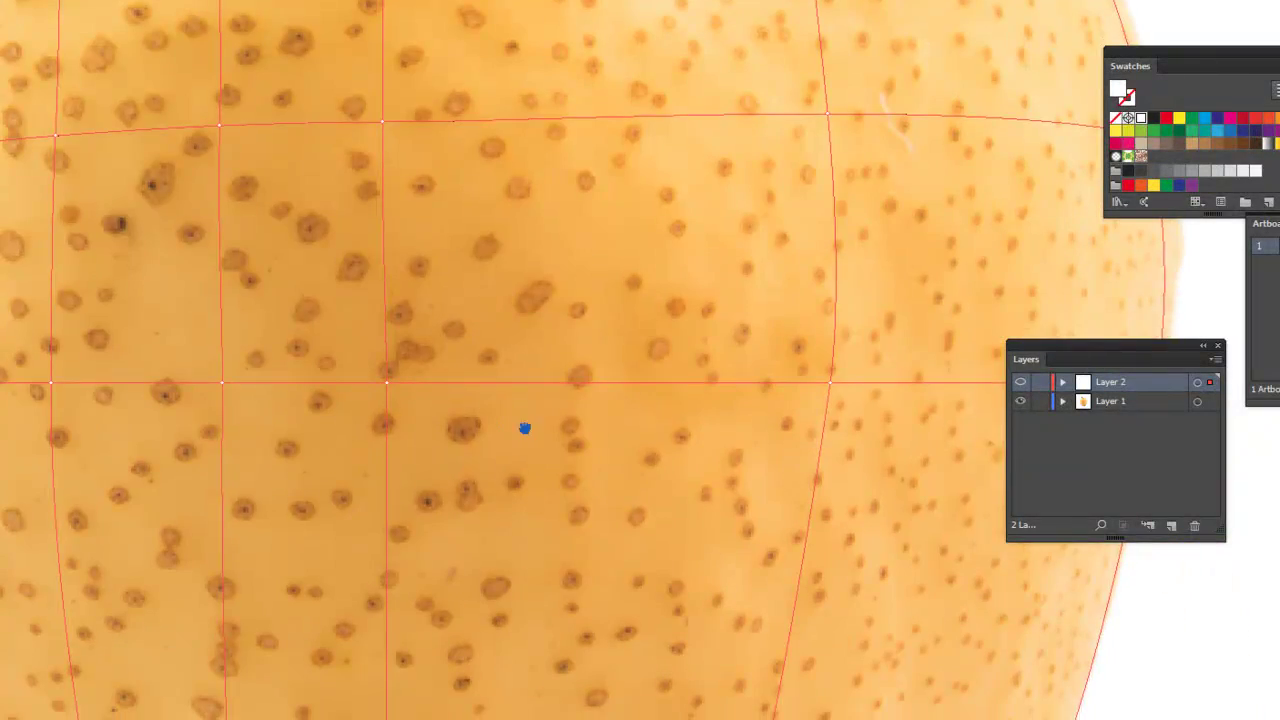
pyautogui.scroll(-2, 405, 355)
pyautogui.scroll(1, 590, 220)
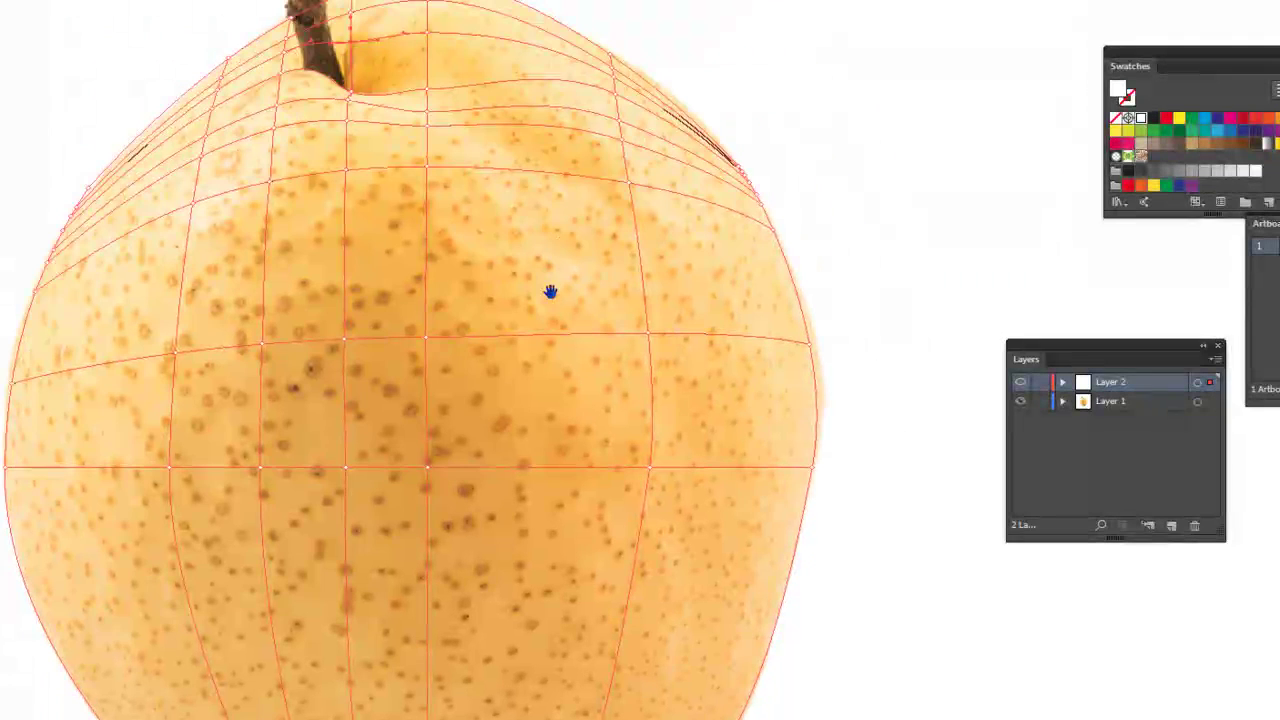
pyautogui.click(542, 343)
pyautogui.scroll(-1, 703, 368)
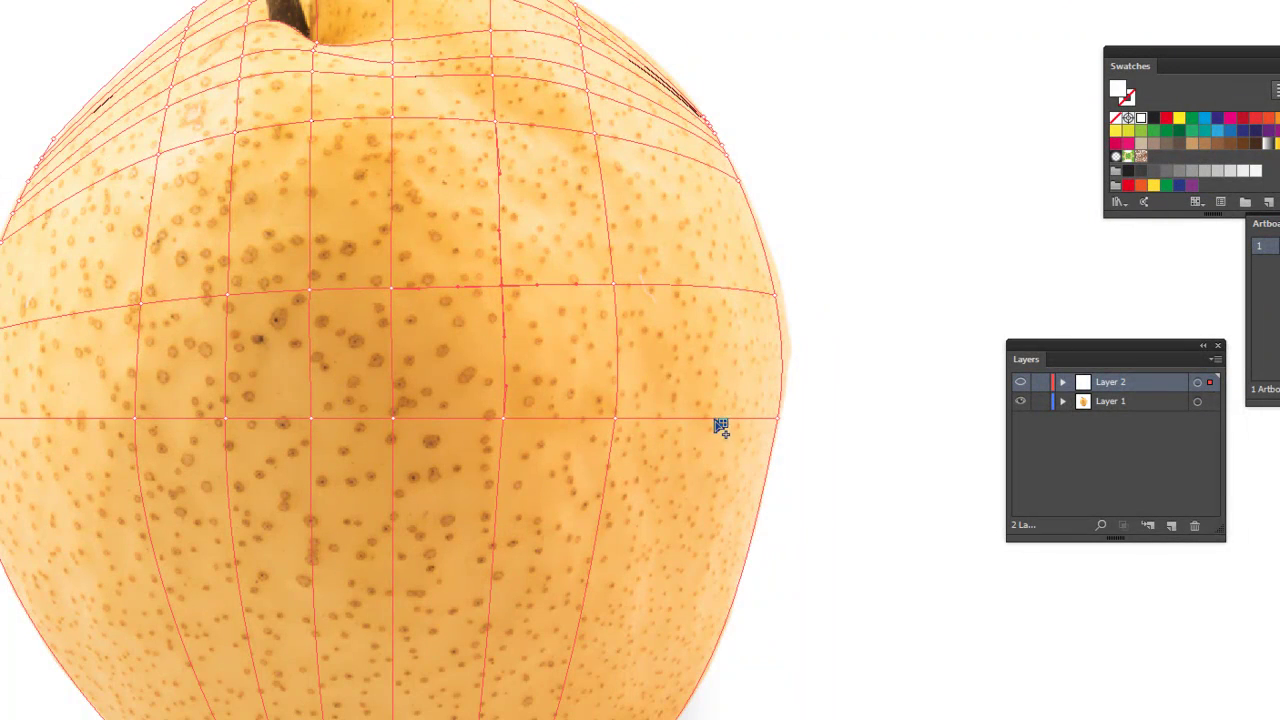
pyautogui.scroll(-2, 666, 143)
pyautogui.scroll(-2, 629, 397)
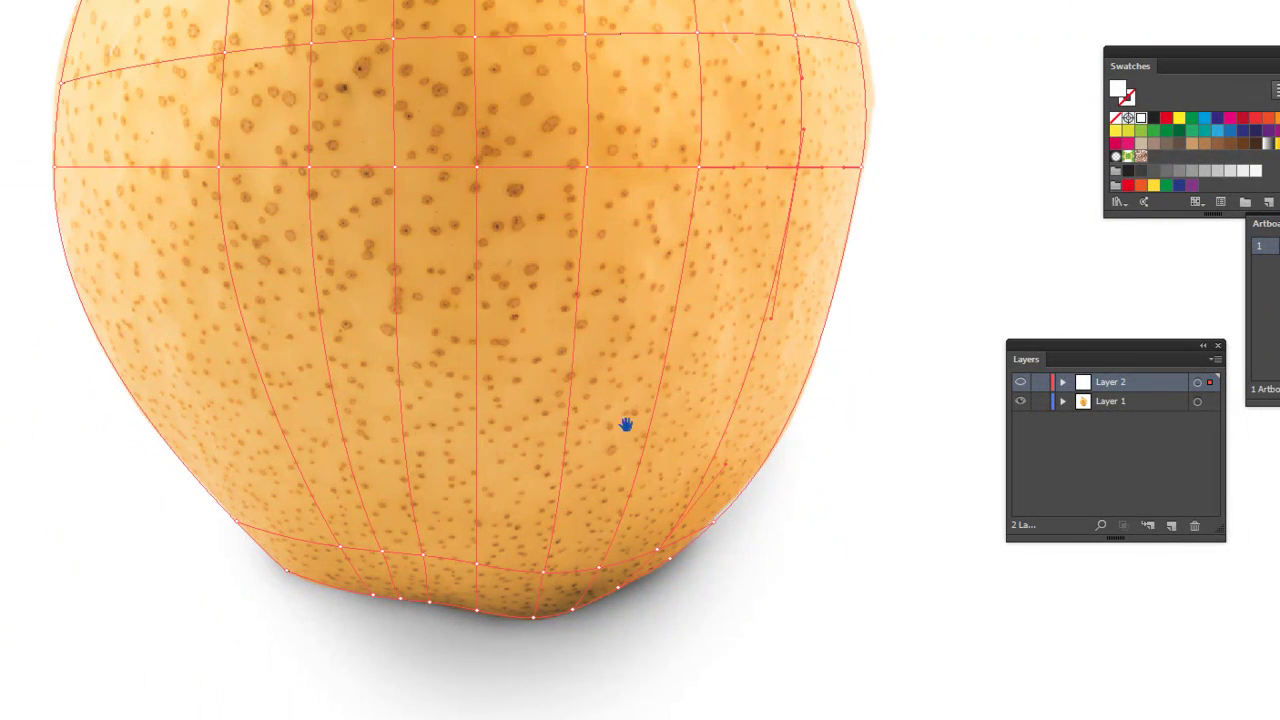
pyautogui.scroll(1, 540, 365)
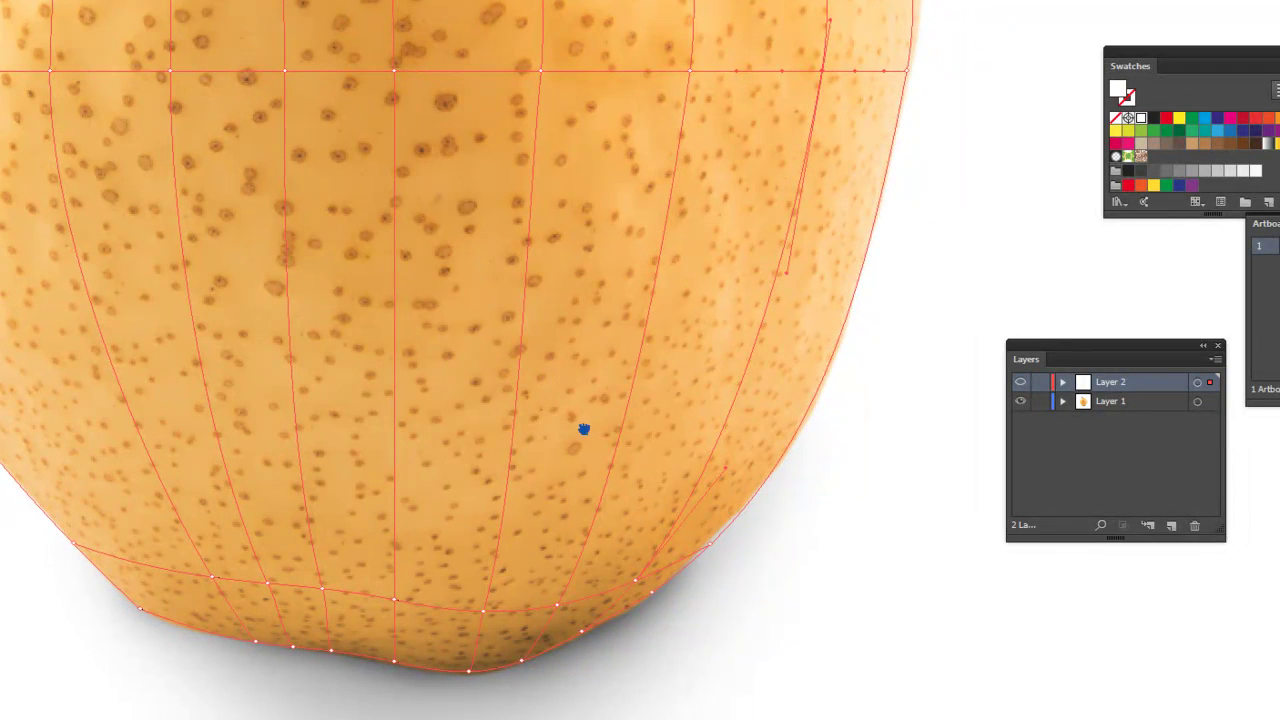
pyautogui.scroll(-1, 584, 429)
pyautogui.scroll(1, 571, 456)
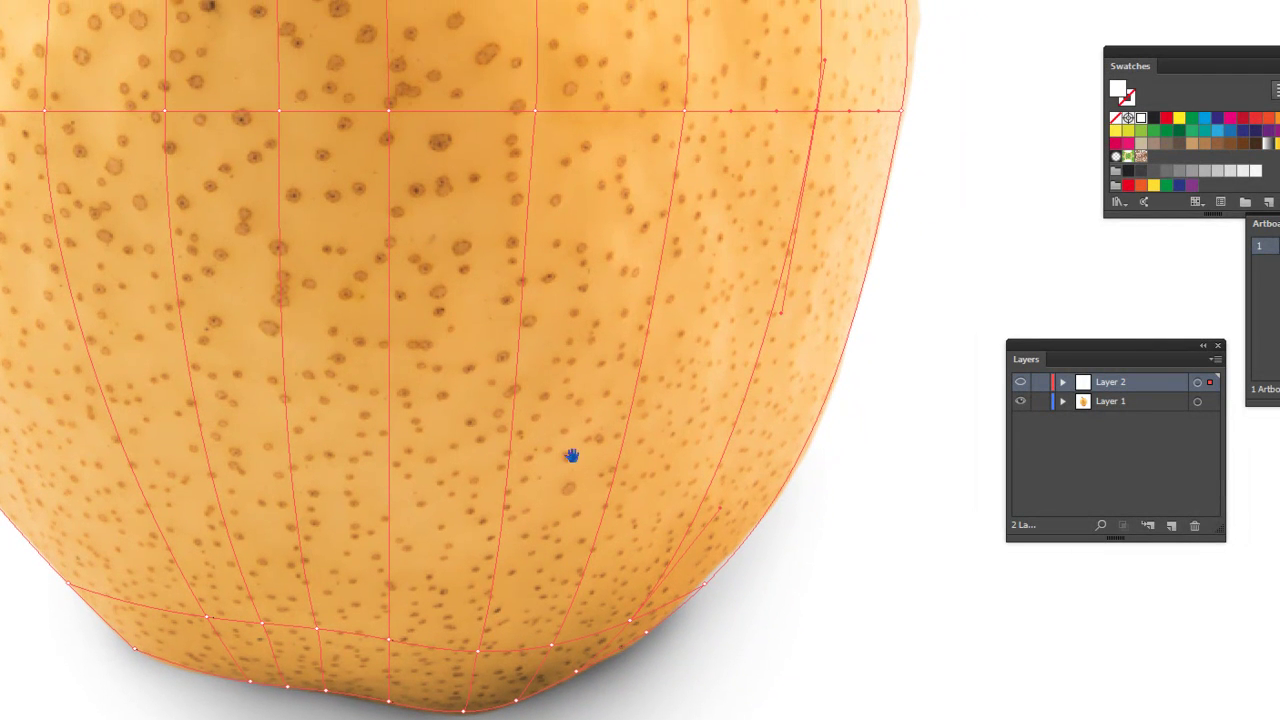
pyautogui.scroll(-2, 457, 357)
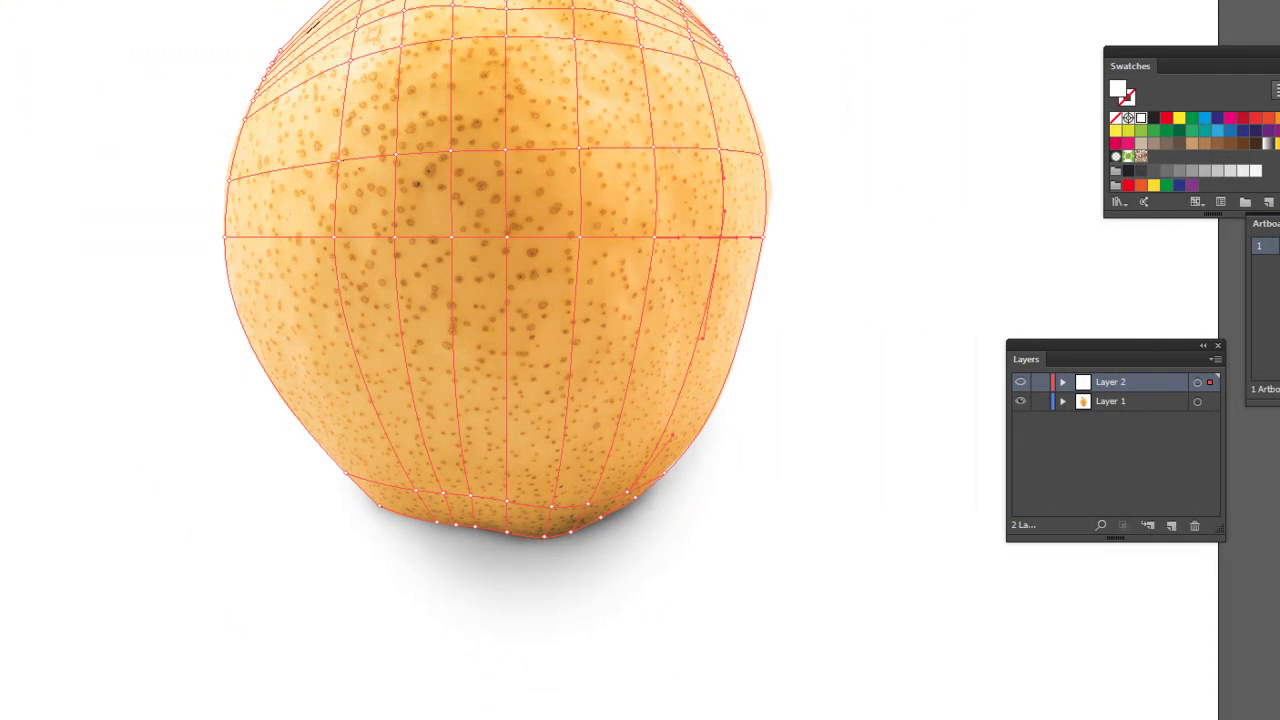
# Move the pear mesh off the photo to its left.
pyautogui.moveTo(616, 115); pyautogui.dragTo(646, 200)
pyautogui.hotkey('ctrl', 'shift', 'a')
pyautogui.click(688, 240)
pyautogui.moveTo(689, 243)
pyautogui.mouseDown()
pyautogui.moveTo(371, 251)
pyautogui.moveTo(603, 250)
pyautogui.mouseUp()
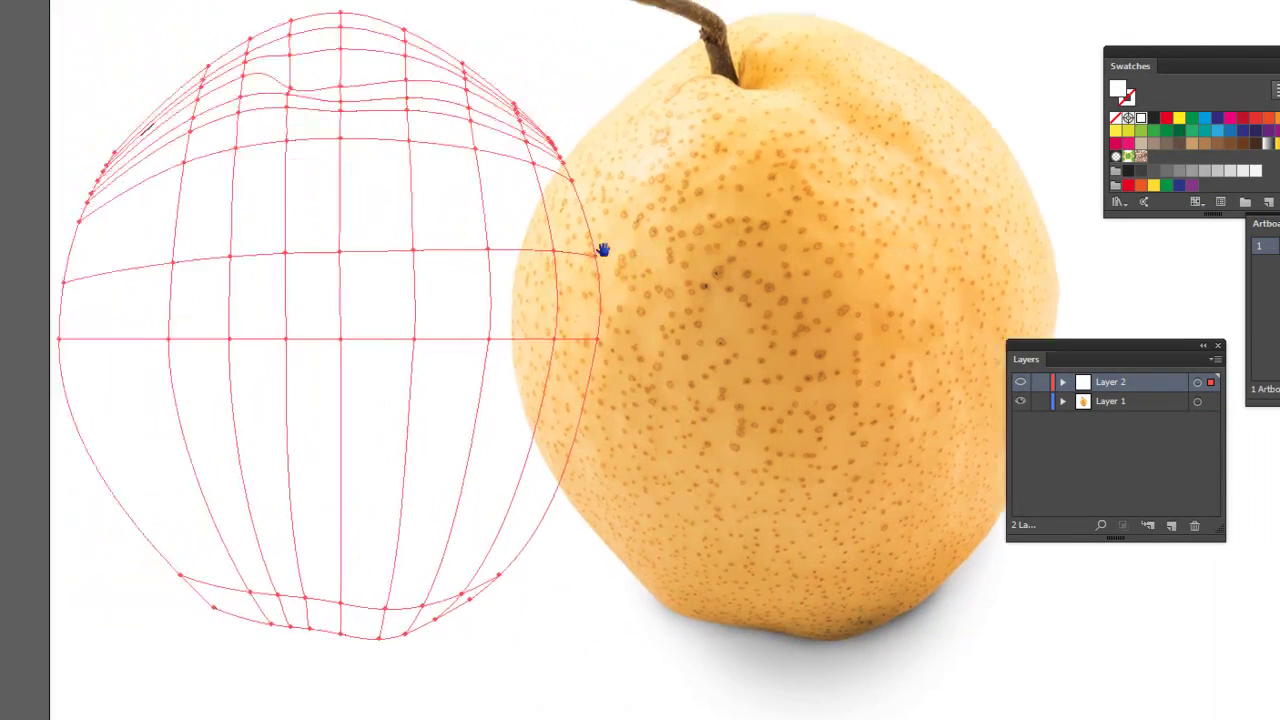
pyautogui.moveTo(494, 263)
pyautogui.mouseDown()
pyautogui.moveTo(434, 303)
pyautogui.moveTo(347, 288)
pyautogui.mouseUp()
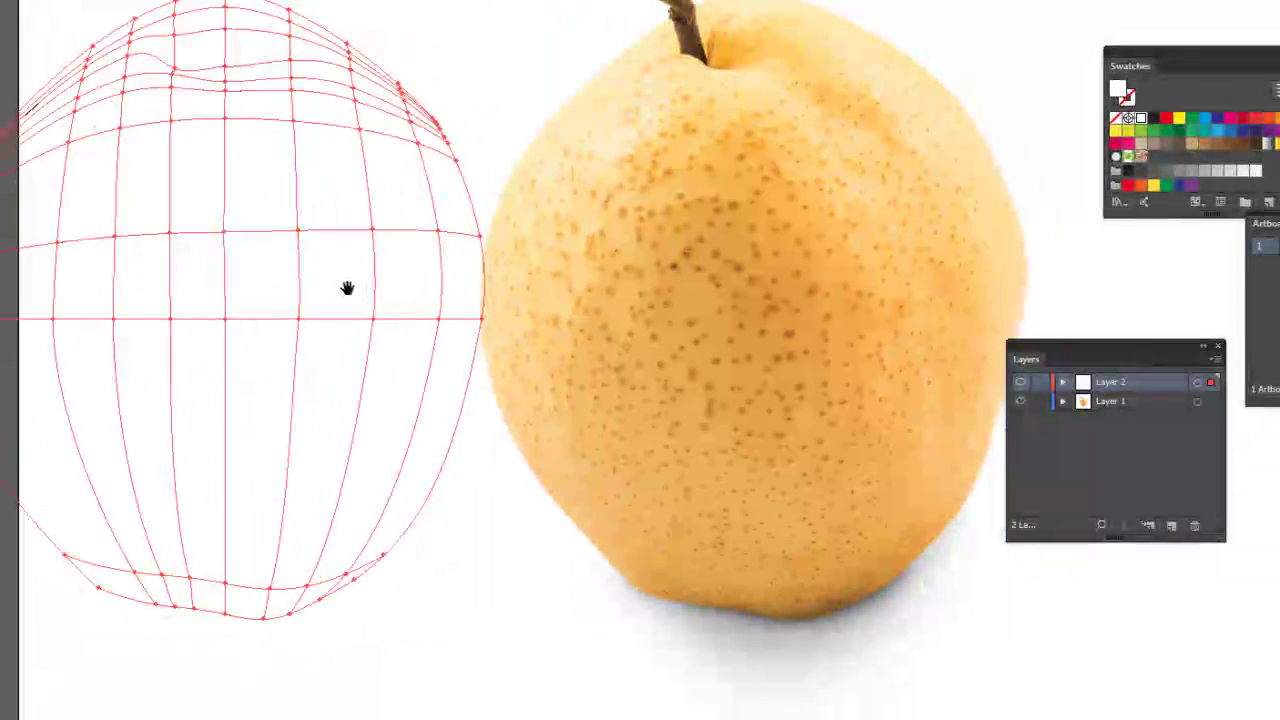
# Select the mesh's bottom points and sample the pear's golden-orange with the Eyedropper.
pyautogui.click(302, 636)
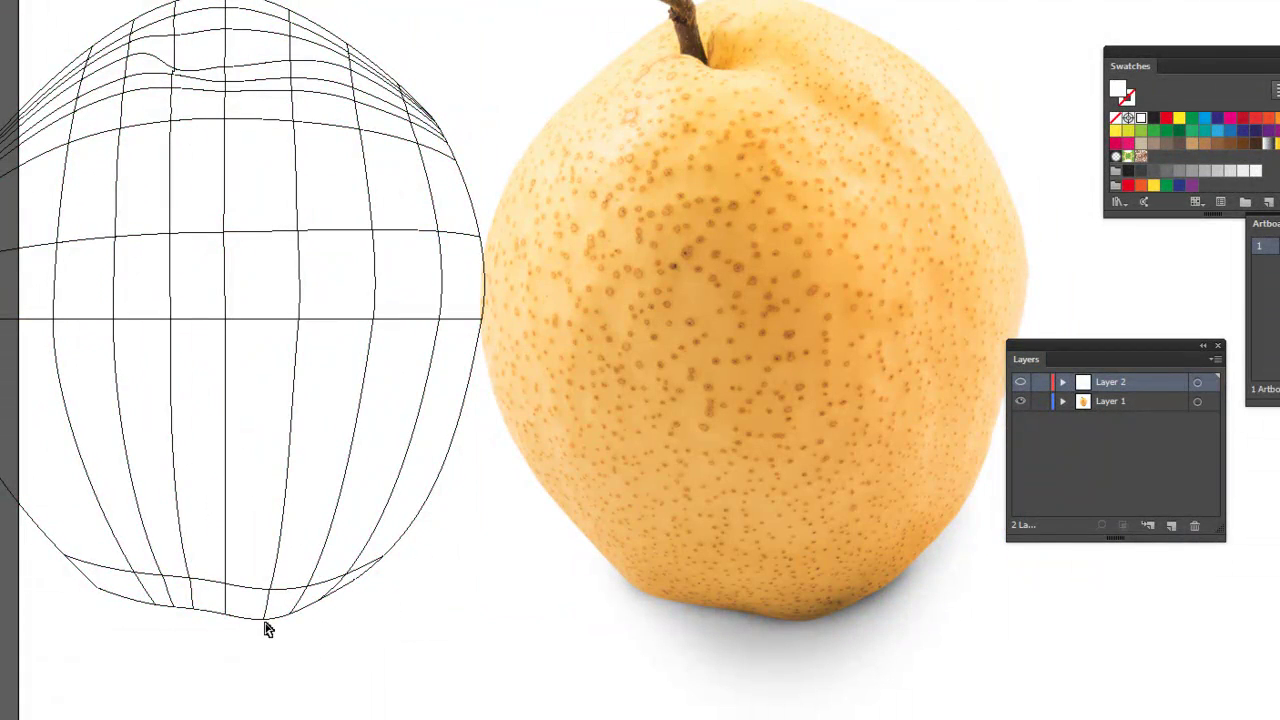
pyautogui.moveTo(297, 634); pyautogui.dragTo(243, 611)
pyautogui.hotkey('ctrl', '+')
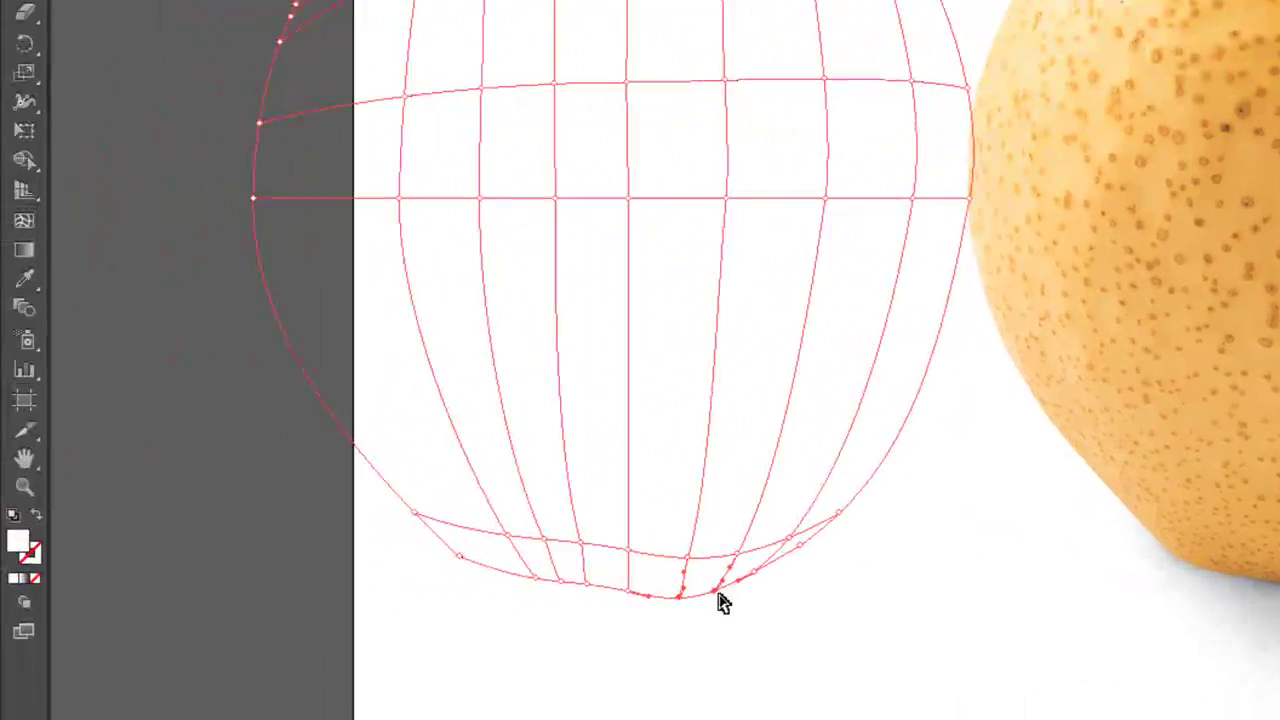
pyautogui.click(26, 279)
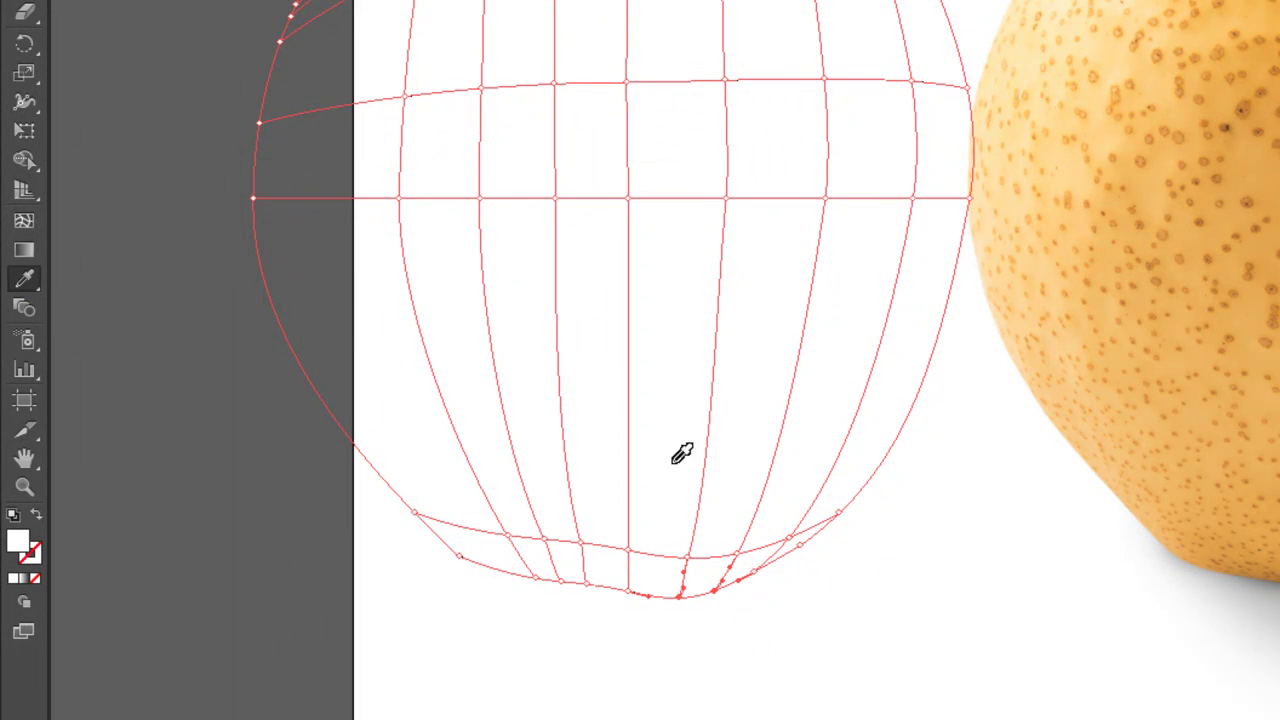
pyautogui.click(1204, 560)
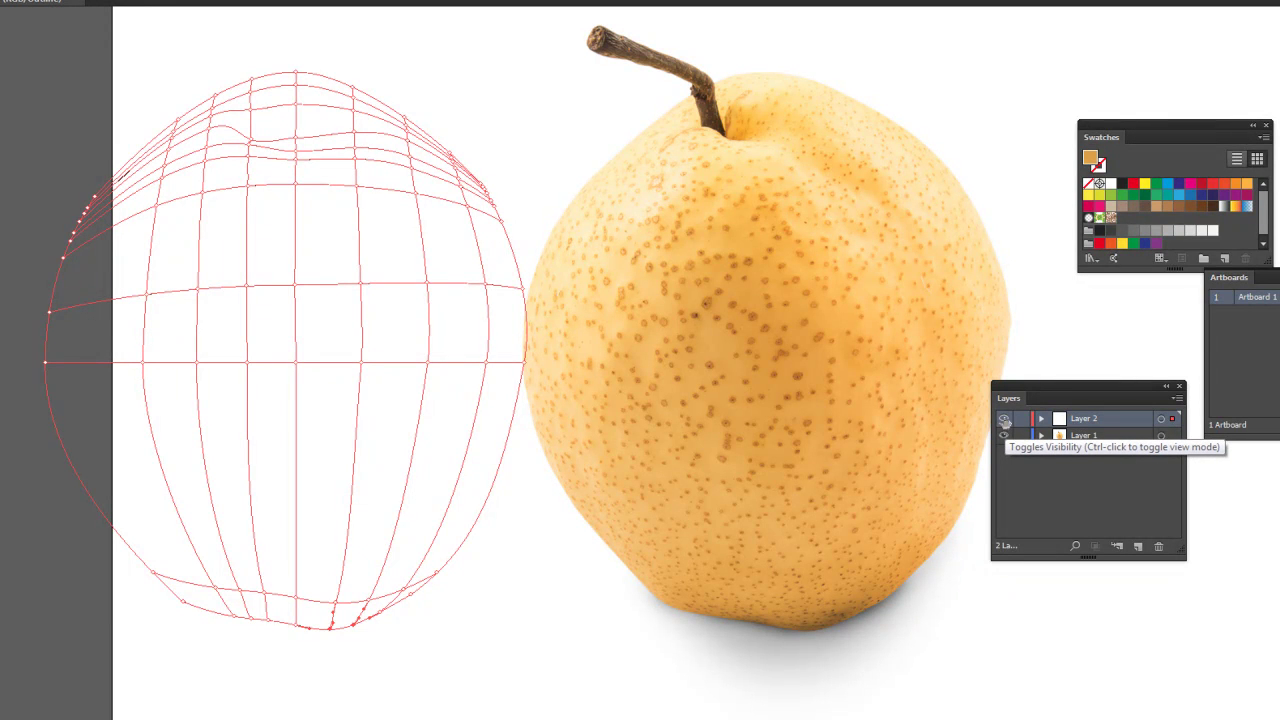
# Preview Layer 2 and fill bottom and lower-right mesh points with the sampled orange.
pyautogui.keyDown('ctrl'); pyautogui.click(1004, 421); pyautogui.keyUp('ctrl')
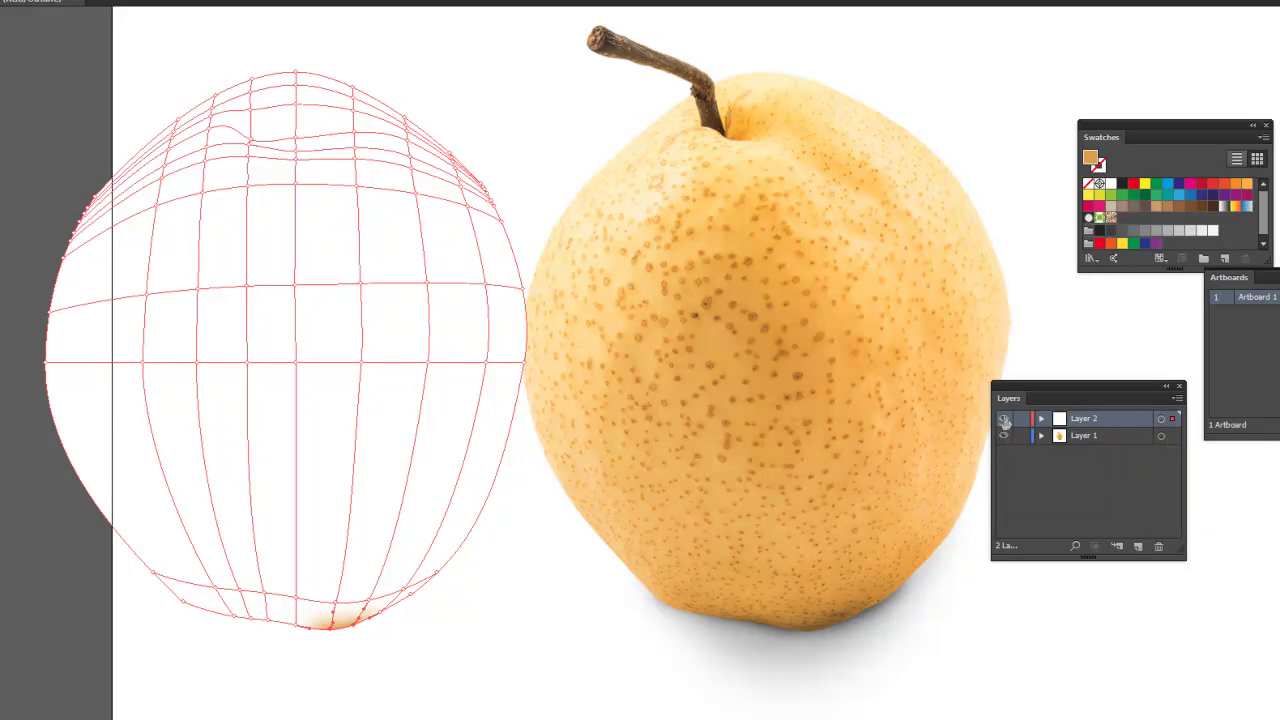
pyautogui.click(296, 620)
pyautogui.click(704, 604)
pyautogui.click(411, 597)
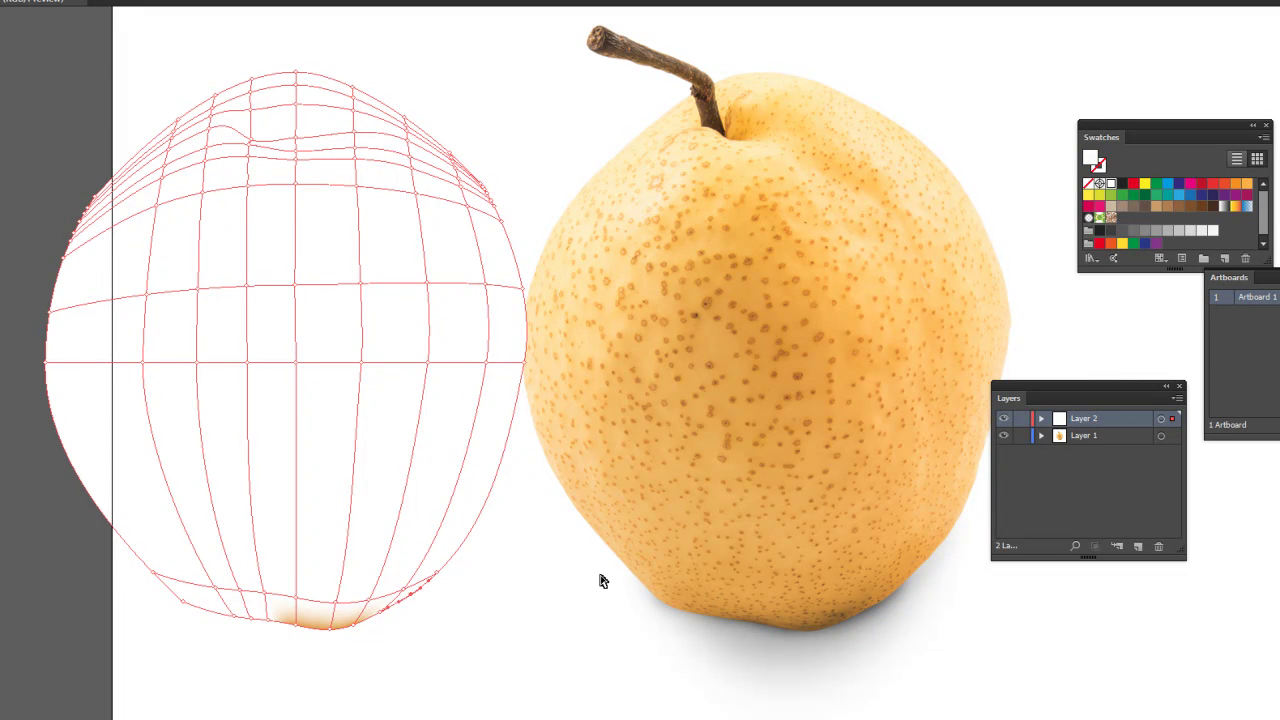
pyautogui.click(446, 614)
pyautogui.click(947, 530)
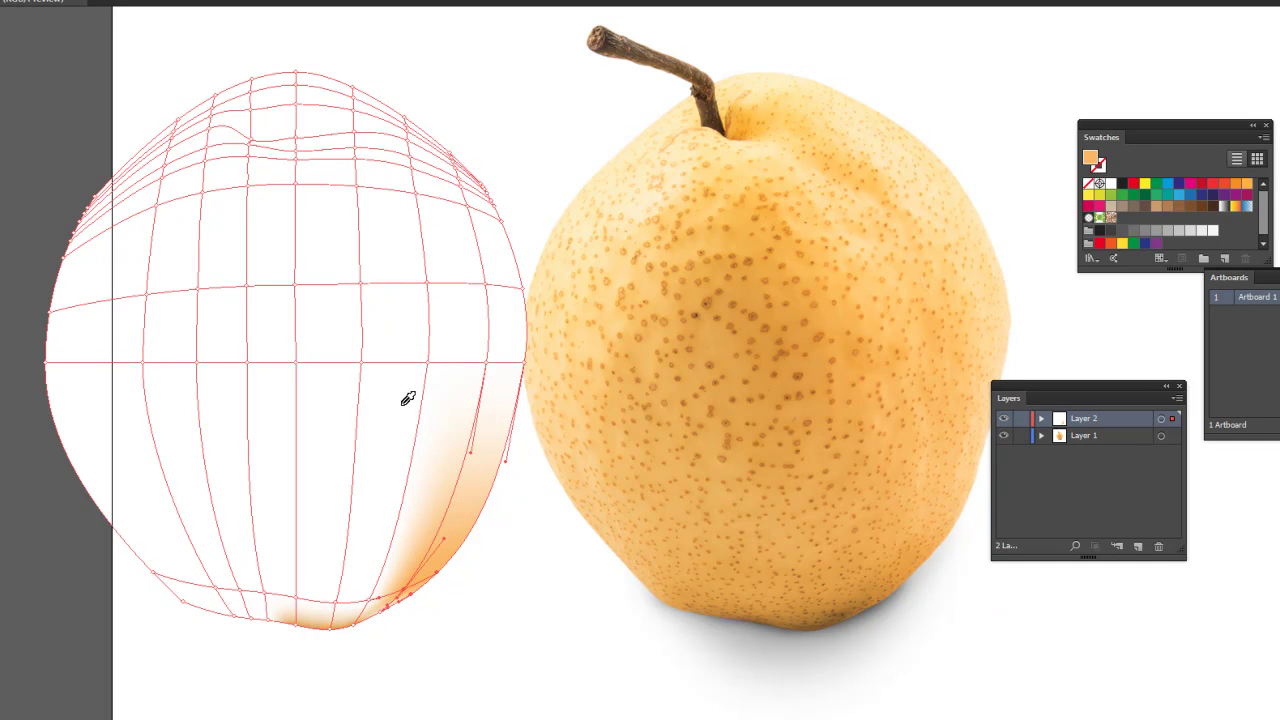
# Undo the orange fill, switch to Outline view and nudge the mesh right toward the pear.
pyautogui.hotkey('ctrl', 'z')
pyautogui.hotkey('ctrl', 'z')
pyautogui.hotkey('ctrl', 'y')
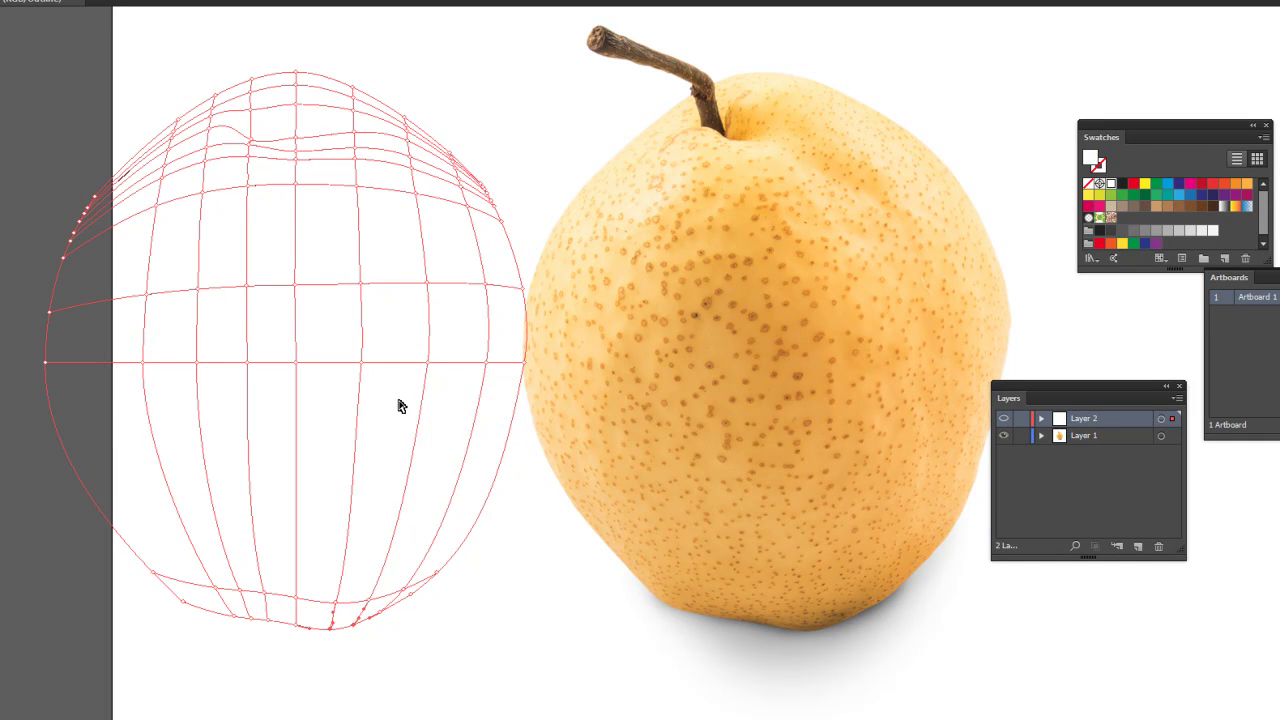
pyautogui.hotkey('shift', 'Right')
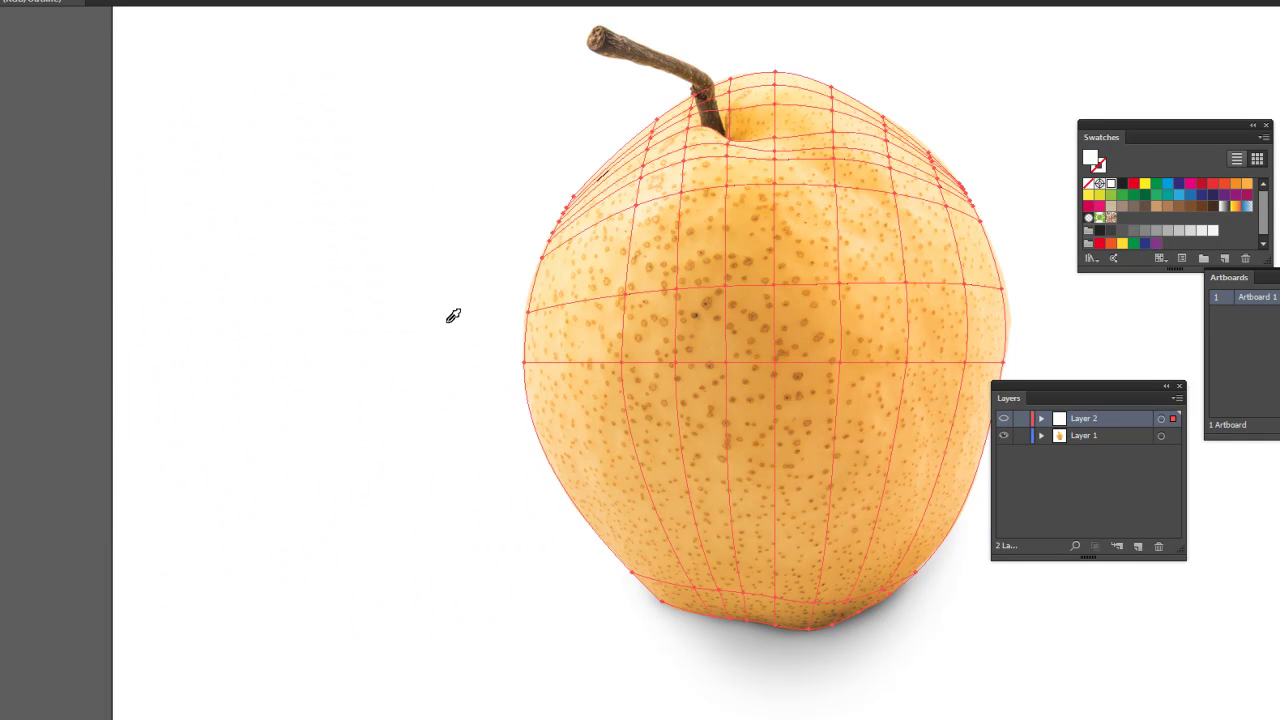
# Open the Navigator panel from the Window menu, enlarge it and place it beside the canvas.
pyautogui.hotkey('ctrl', '=')
pyautogui.hotkey('ctrl', '=')
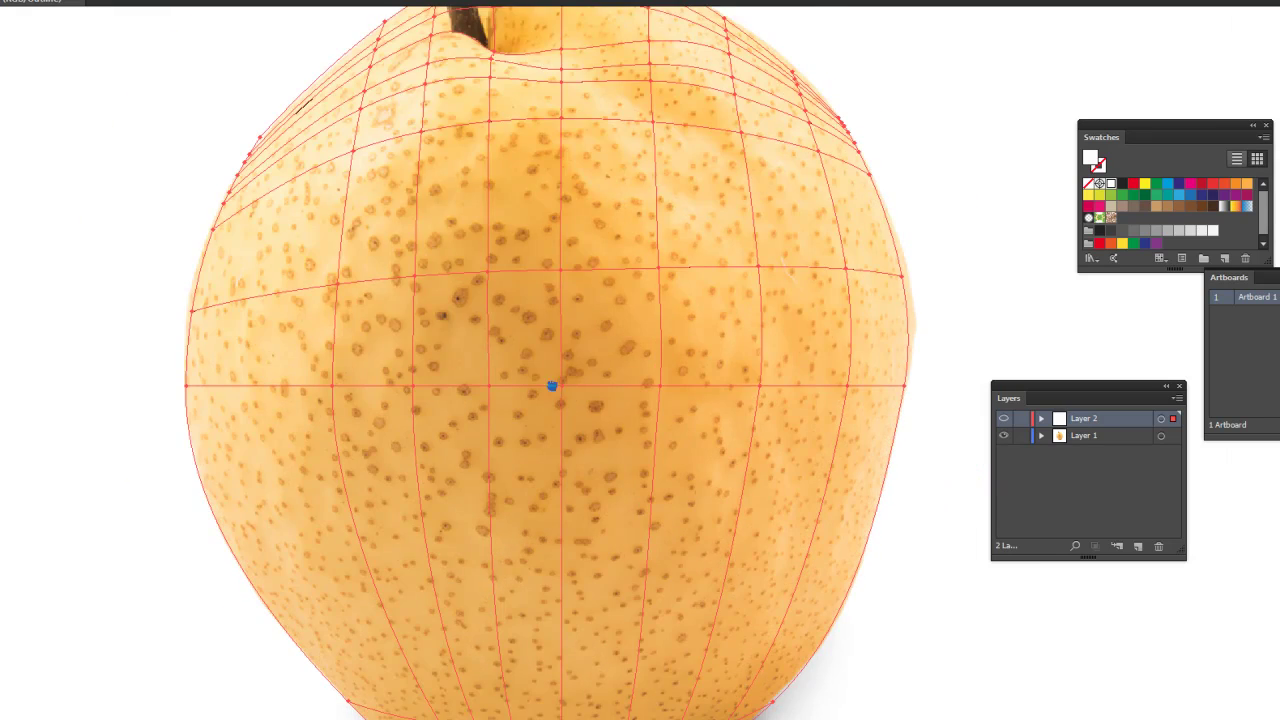
pyautogui.scroll(-3, 551, 385)
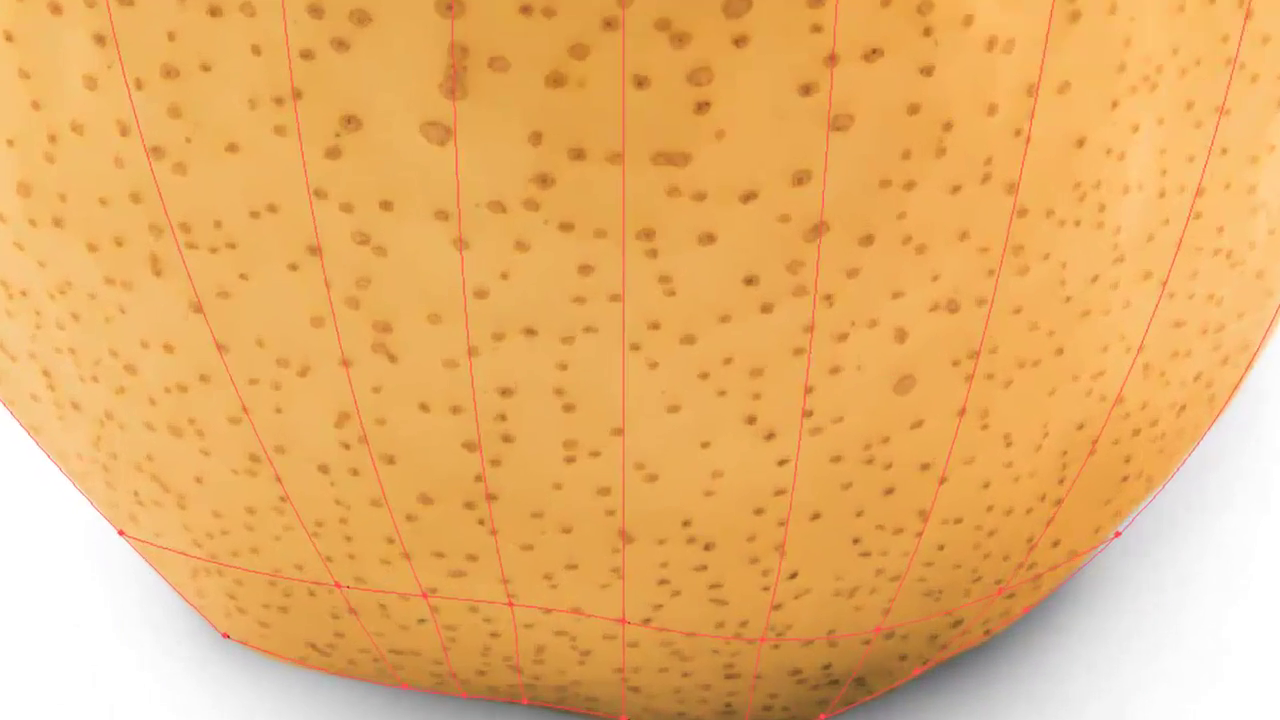
pyautogui.hotkey('alt', 'w')
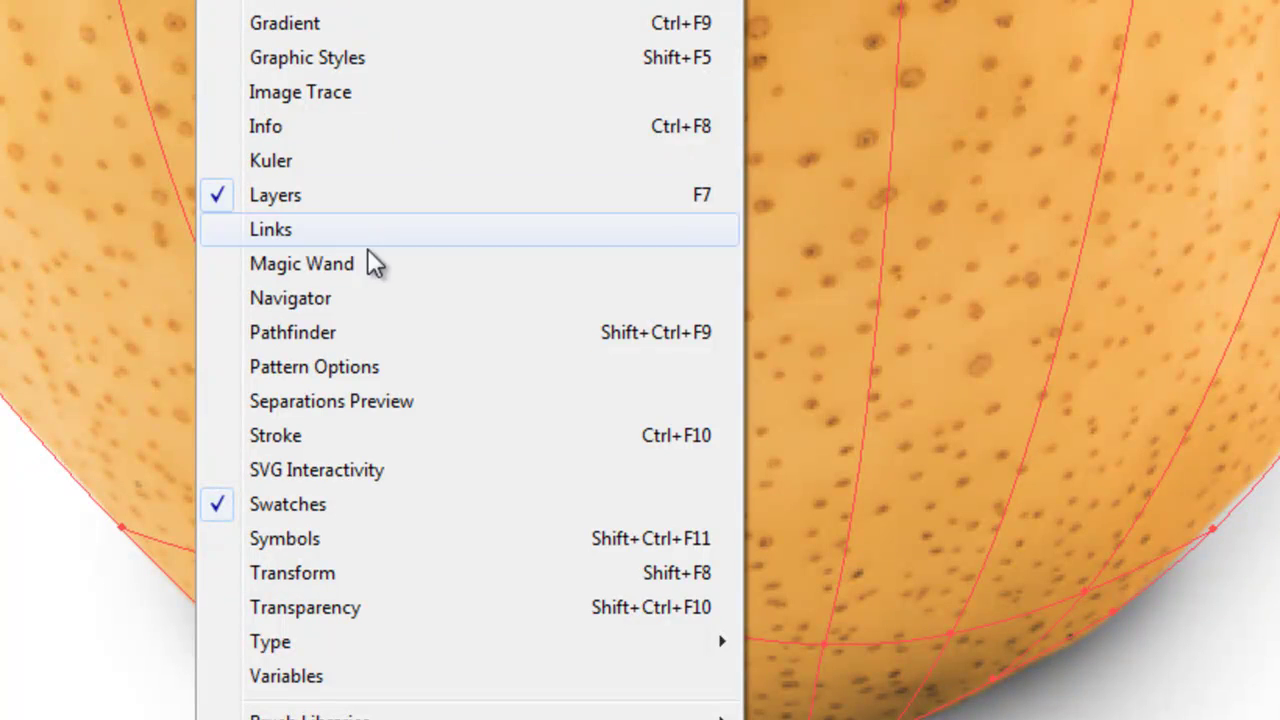
pyautogui.click(370, 300)
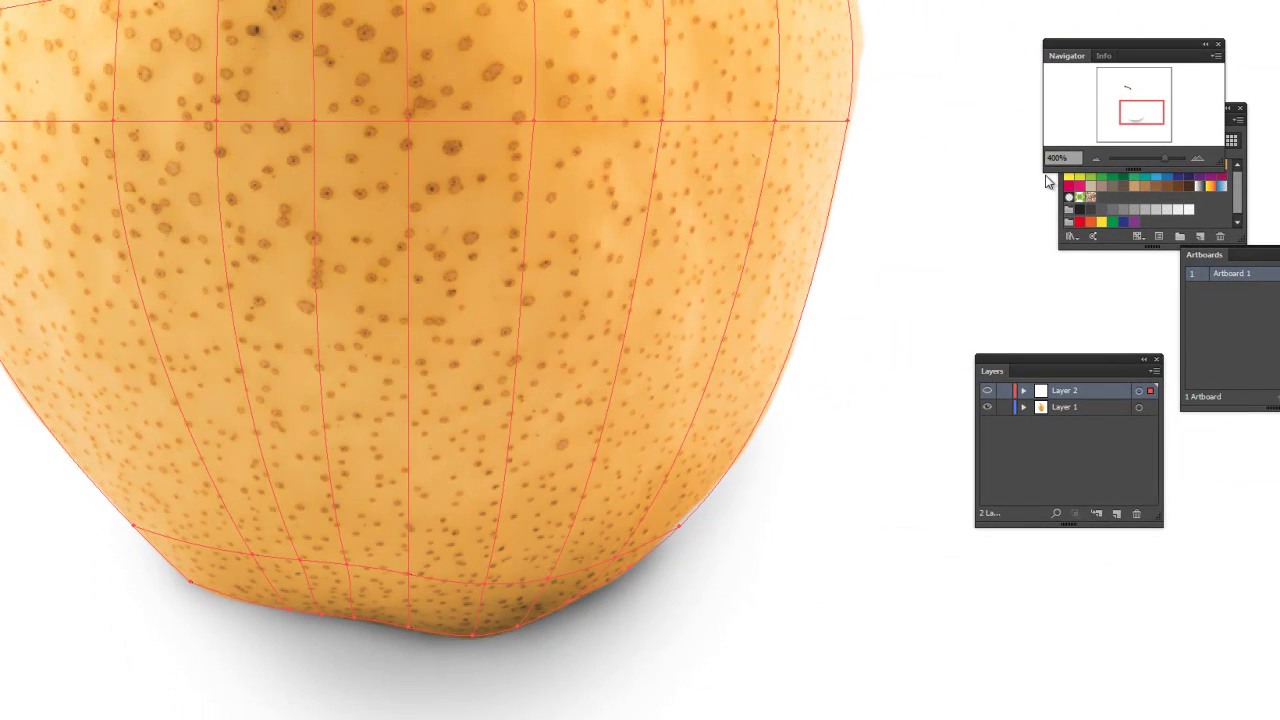
pyautogui.moveTo(1045, 170); pyautogui.dragTo(838, 472)
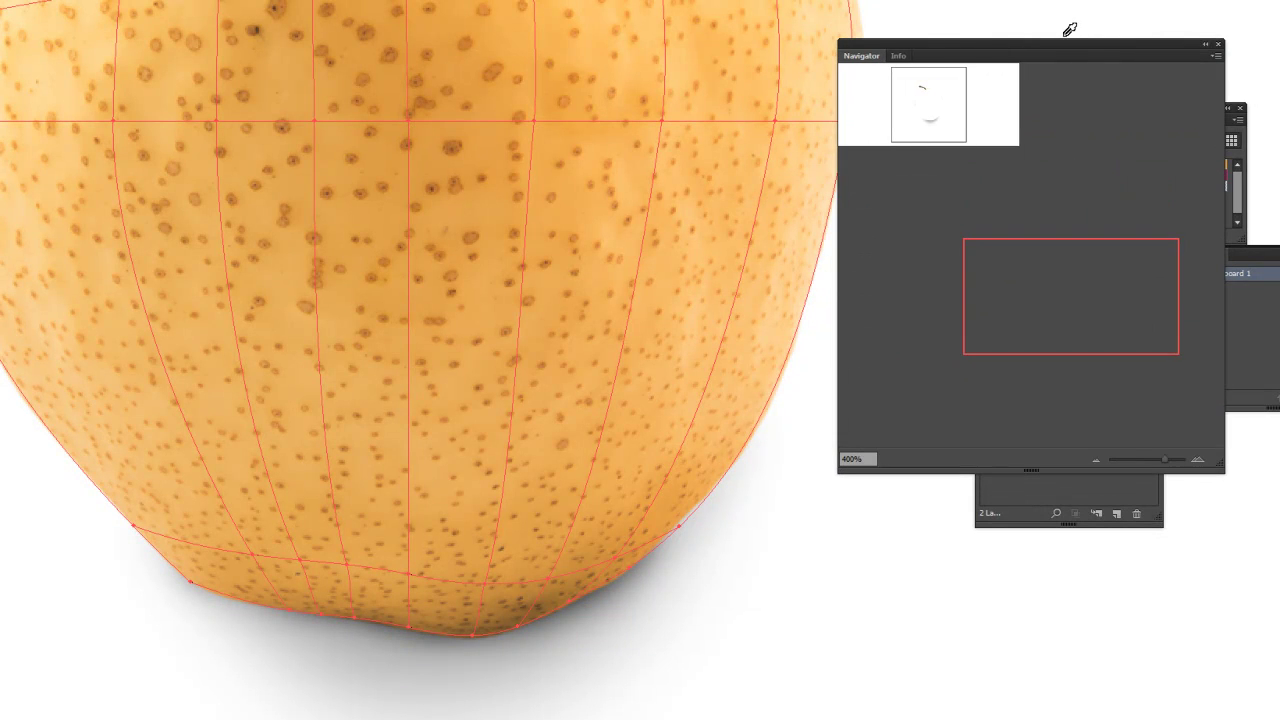
pyautogui.moveTo(1063, 47); pyautogui.dragTo(1145, 156)
pyautogui.moveTo(540, 397); pyautogui.dragTo(500, 411)
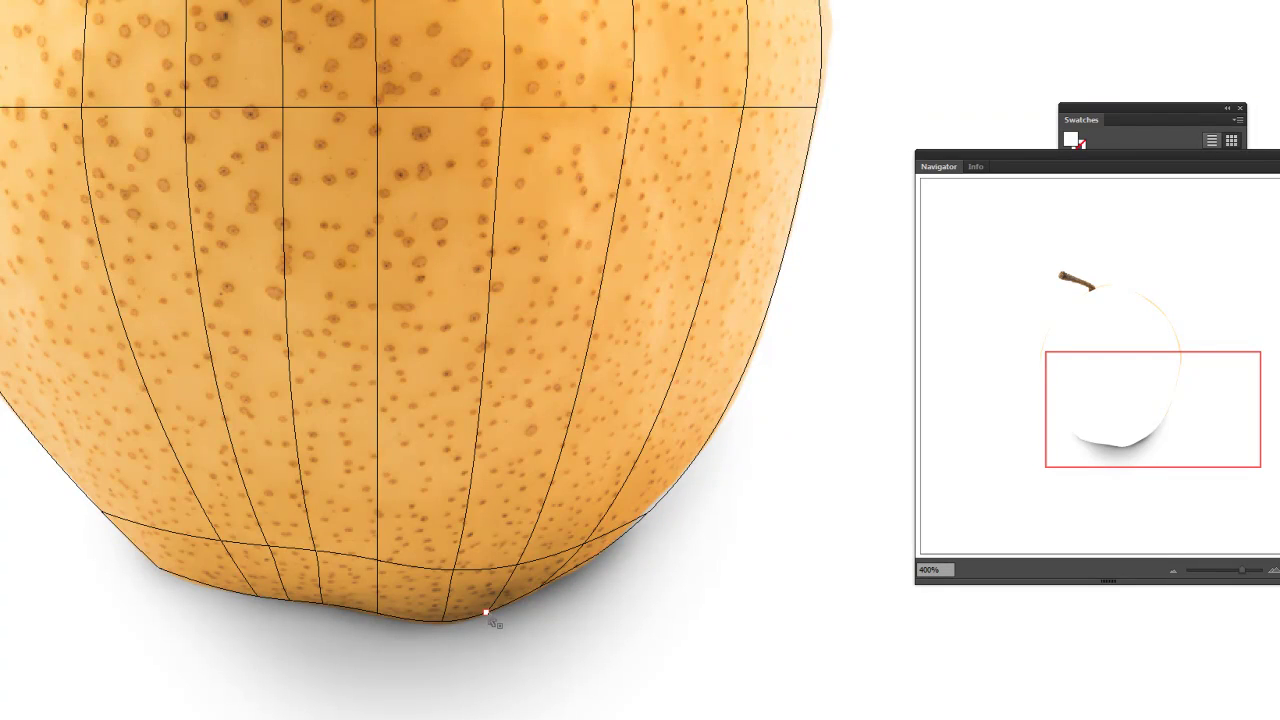
# Select the mesh points along the pear's bottom-centre edge and sample the photo's colour onto them.
pyautogui.click(551, 497)
pyautogui.moveTo(551, 497); pyautogui.dragTo(563, 487)
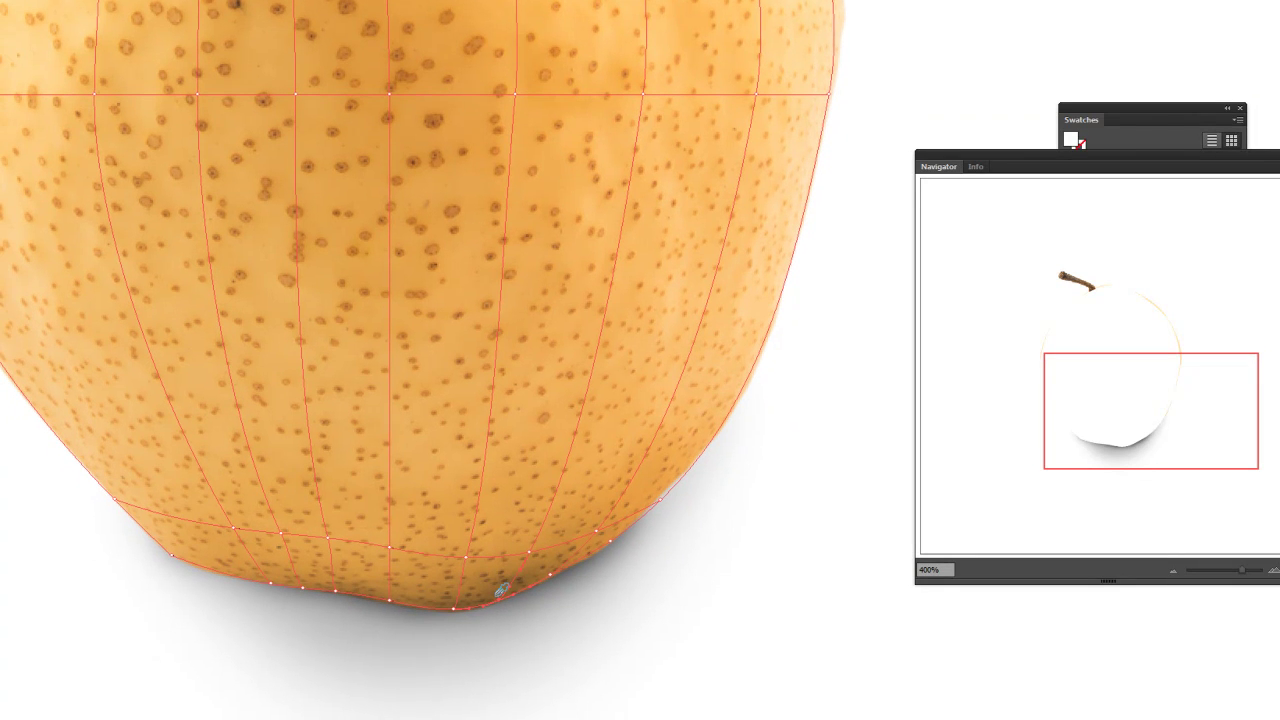
pyautogui.click(502, 590)
pyautogui.click(453, 612)
pyautogui.moveTo(1084, 153); pyautogui.dragTo(1005, 158)
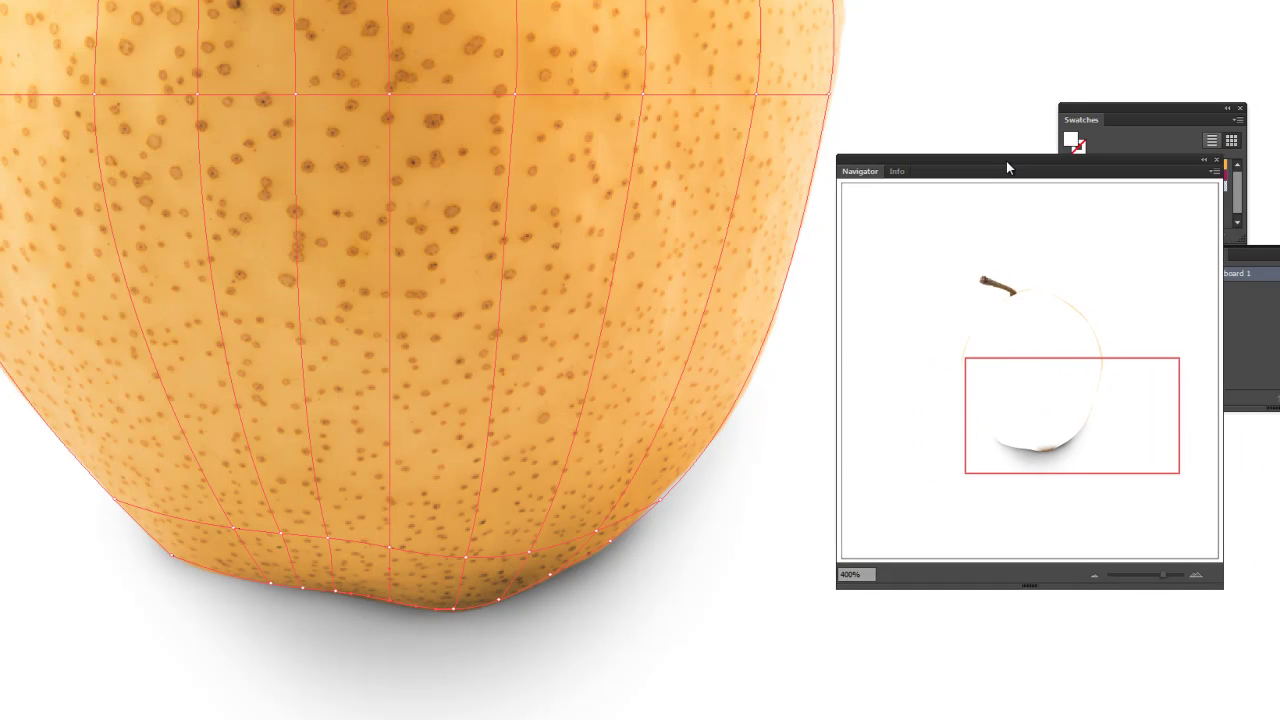
pyautogui.click(336, 592)
pyautogui.click(337, 576)
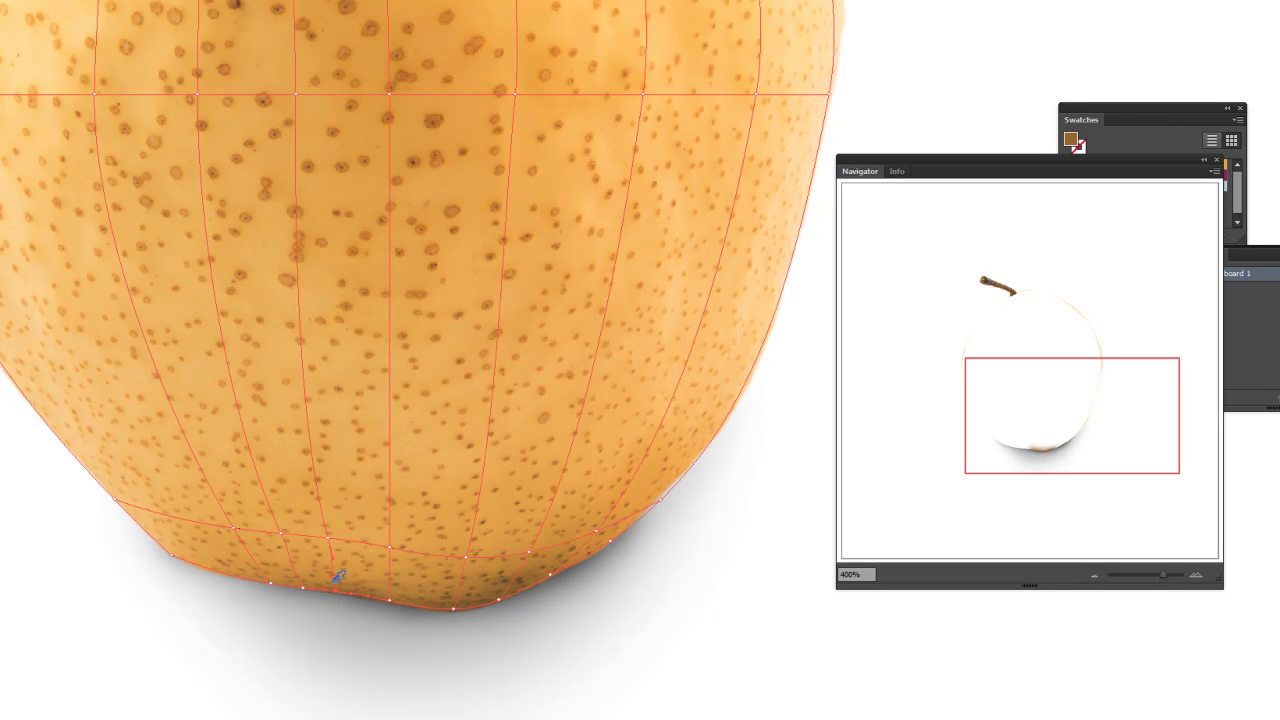
pyautogui.click(303, 593)
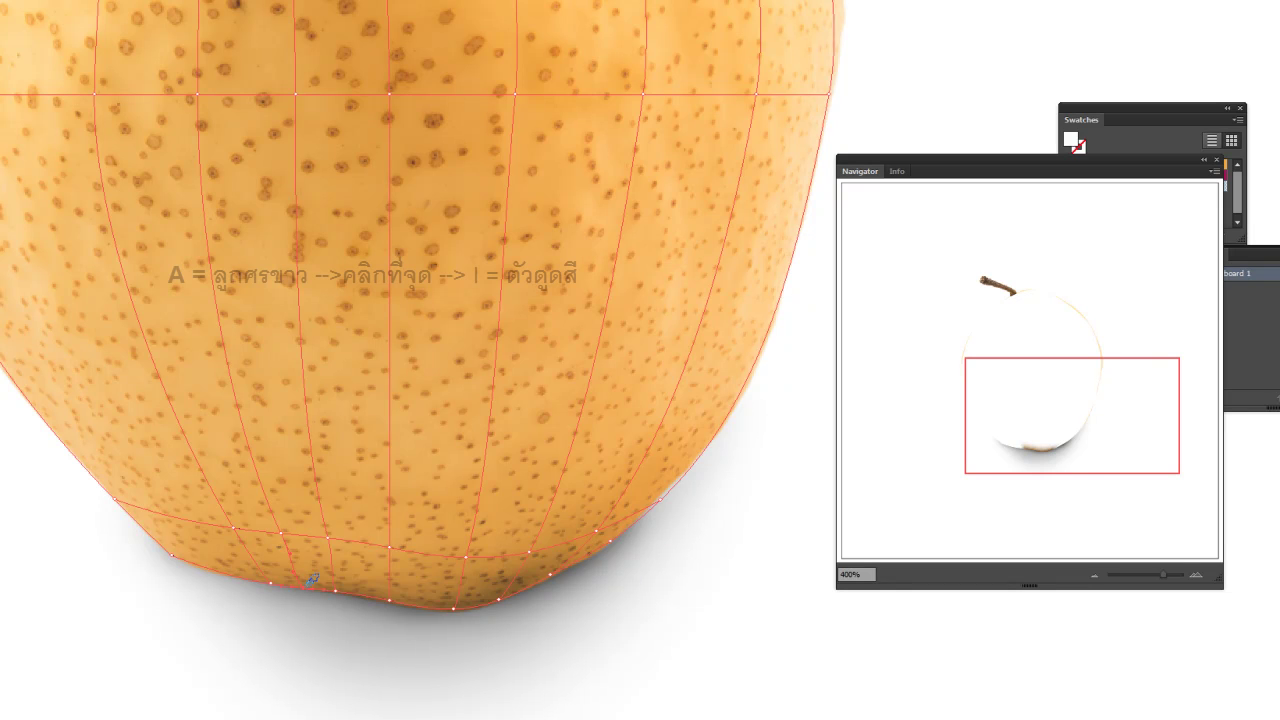
pyautogui.press('i')
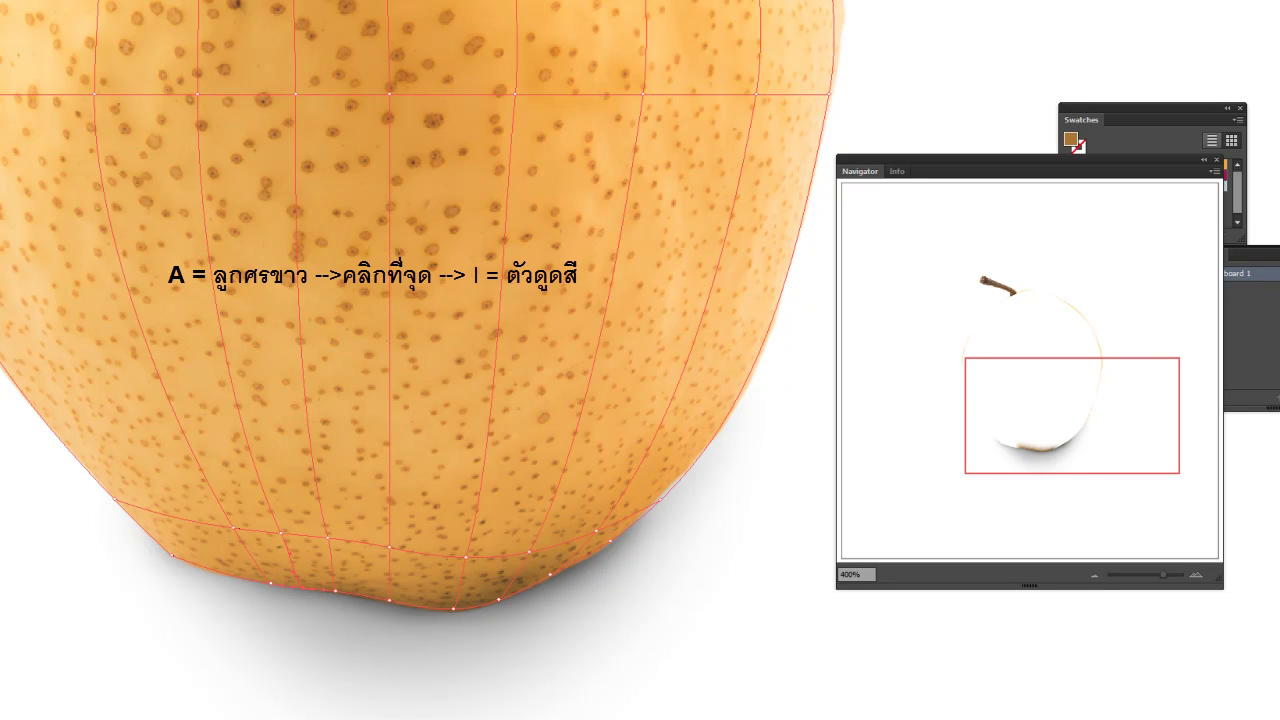
# Colour the lower-left edge and corner mesh points with colour sampled from the pear photo.
pyautogui.click(271, 588)
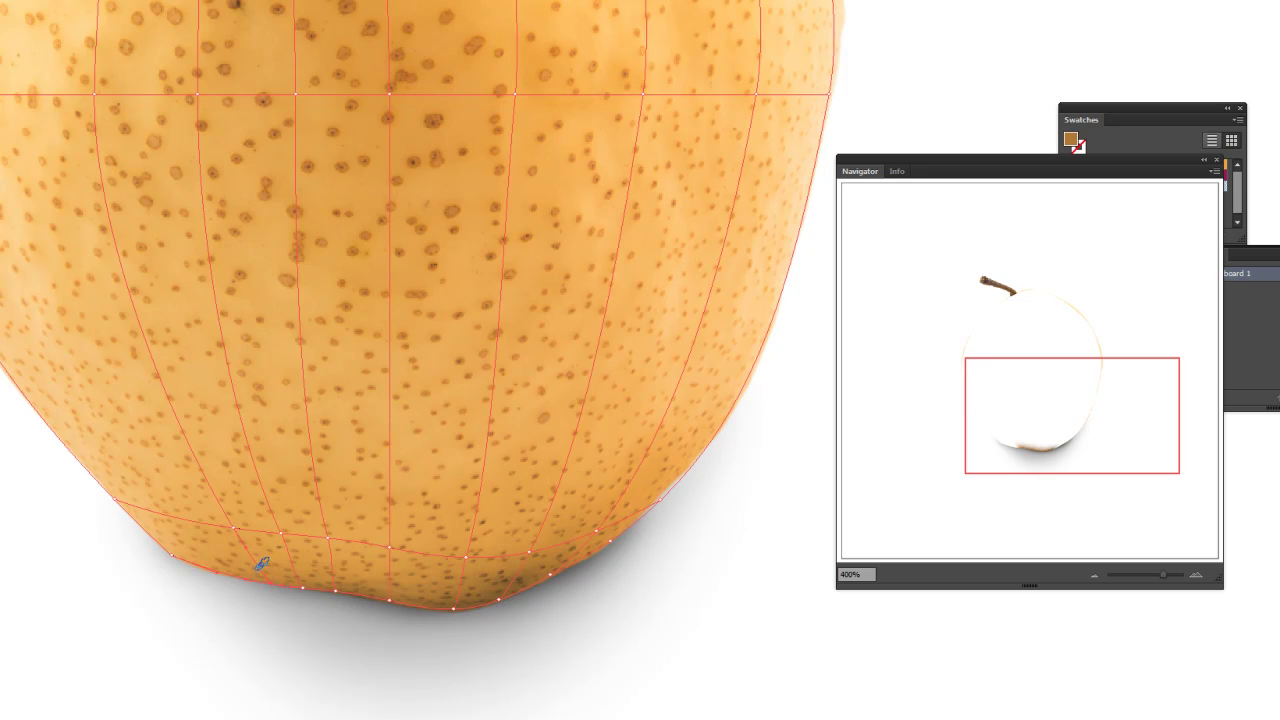
pyautogui.click(172, 560)
pyautogui.click(171, 548)
pyautogui.click(115, 499)
pyautogui.press('i')
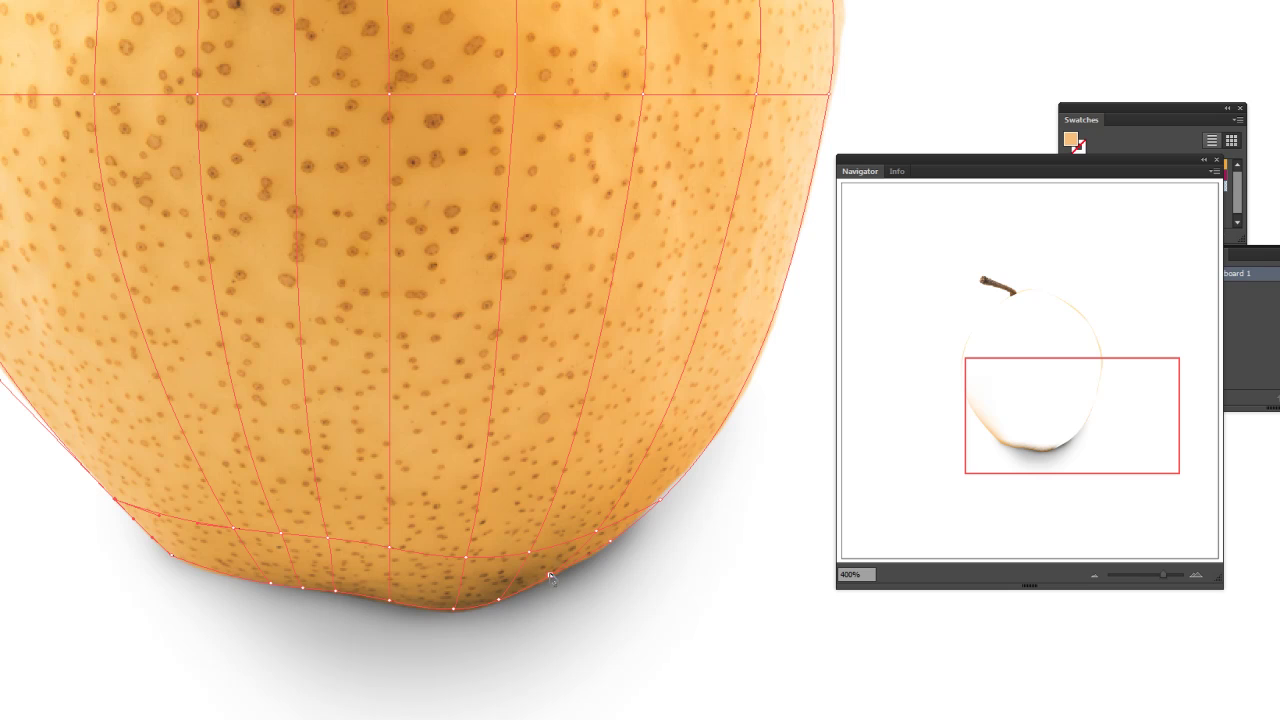
# Give the lower-right edge mesh points the pear's orange sampled from the photo.
pyautogui.click(611, 550)
pyautogui.click(610, 540)
pyautogui.click(661, 500)
pyautogui.press('i')
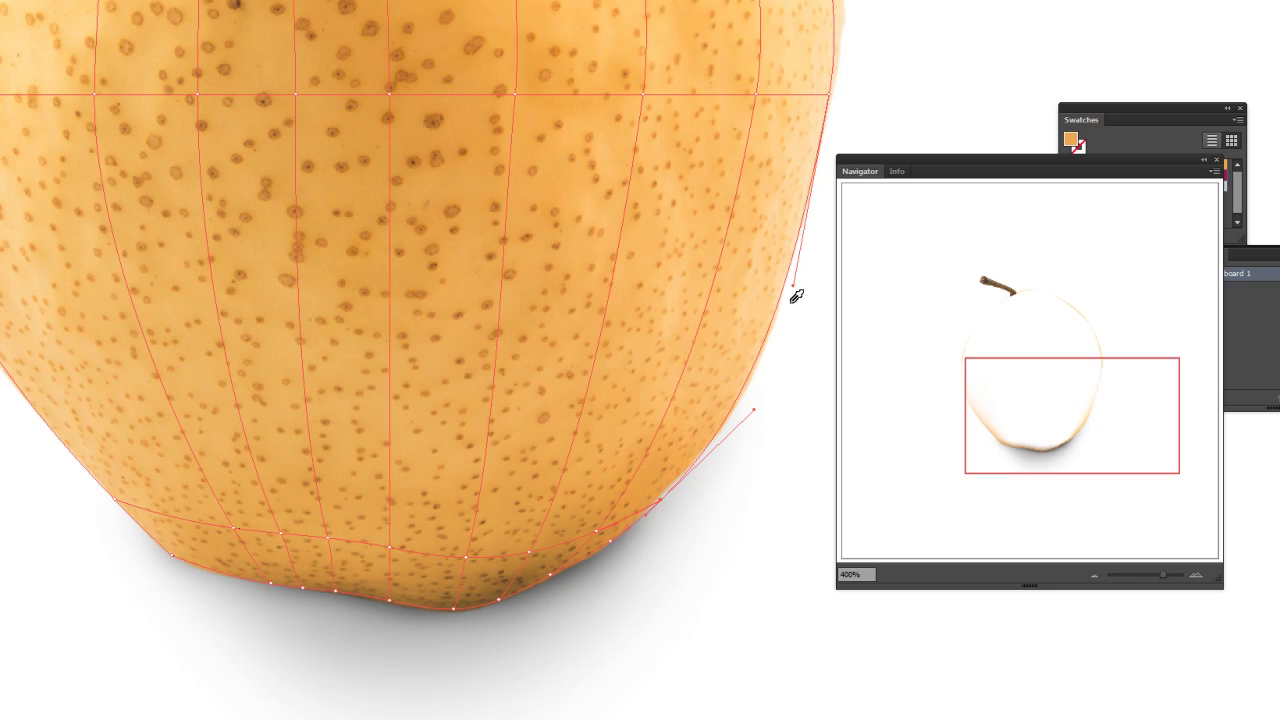
pyautogui.click(541, 542)
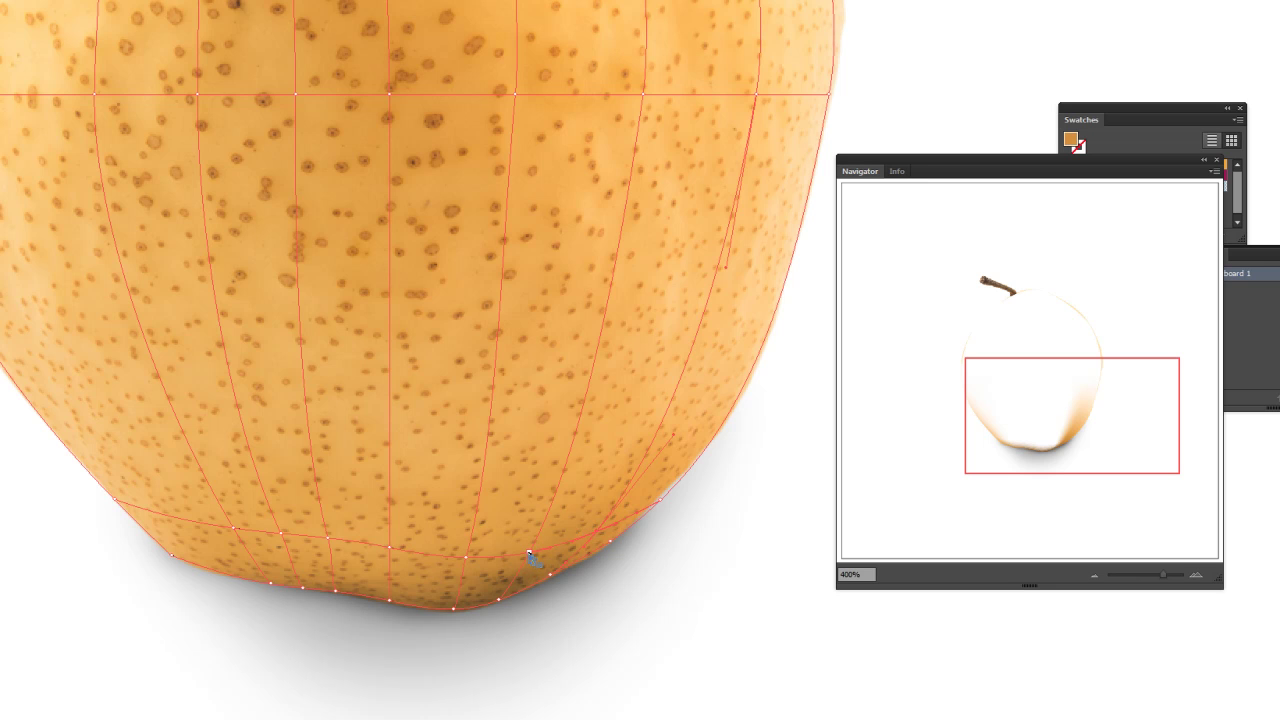
# Fill the central bottom mesh points and the central streak with orange sampled from the photo.
pyautogui.moveTo(453, 291)
pyautogui.mouseDown()
pyautogui.moveTo(471, 487)
pyautogui.moveTo(438, 389)
pyautogui.mouseUp()
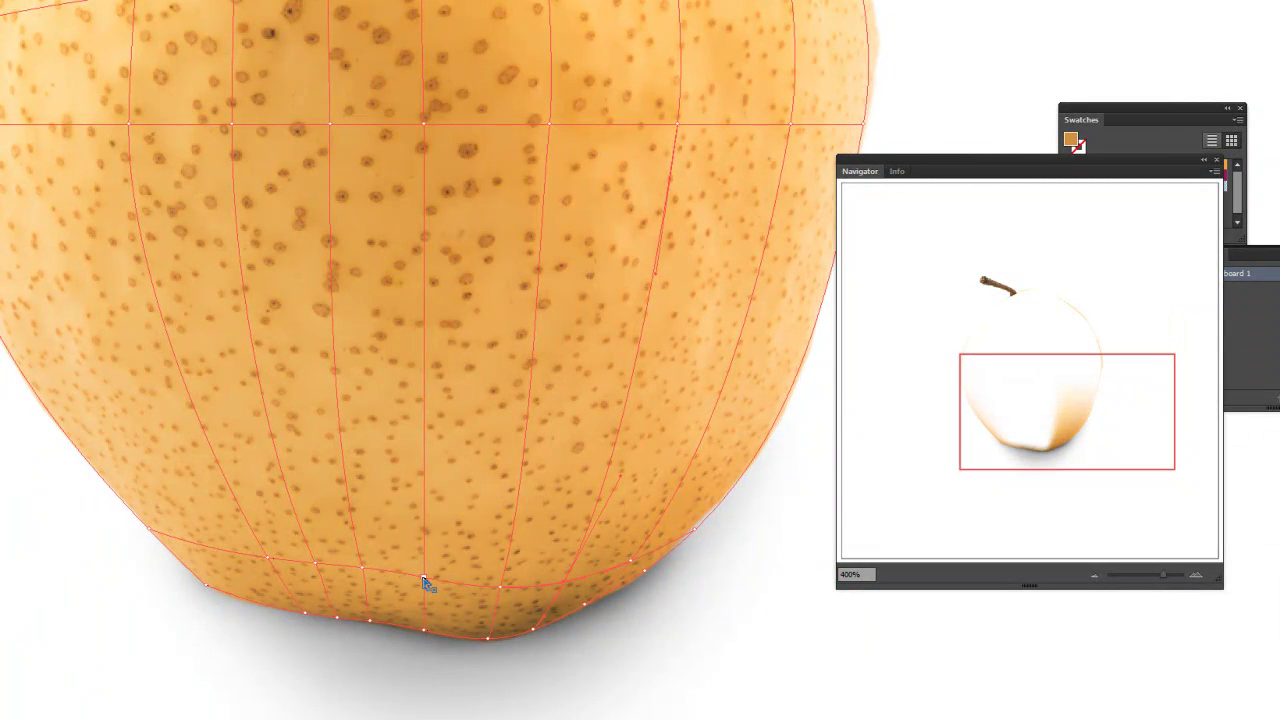
pyautogui.click(424, 580)
pyautogui.press('i')
pyautogui.click(436, 568)
pyautogui.click(498, 585)
pyautogui.click(381, 560)
# Fill the remaining left-of-centre bottom mesh points with sampled pear colour.
pyautogui.click(364, 570)
pyautogui.click(316, 563)
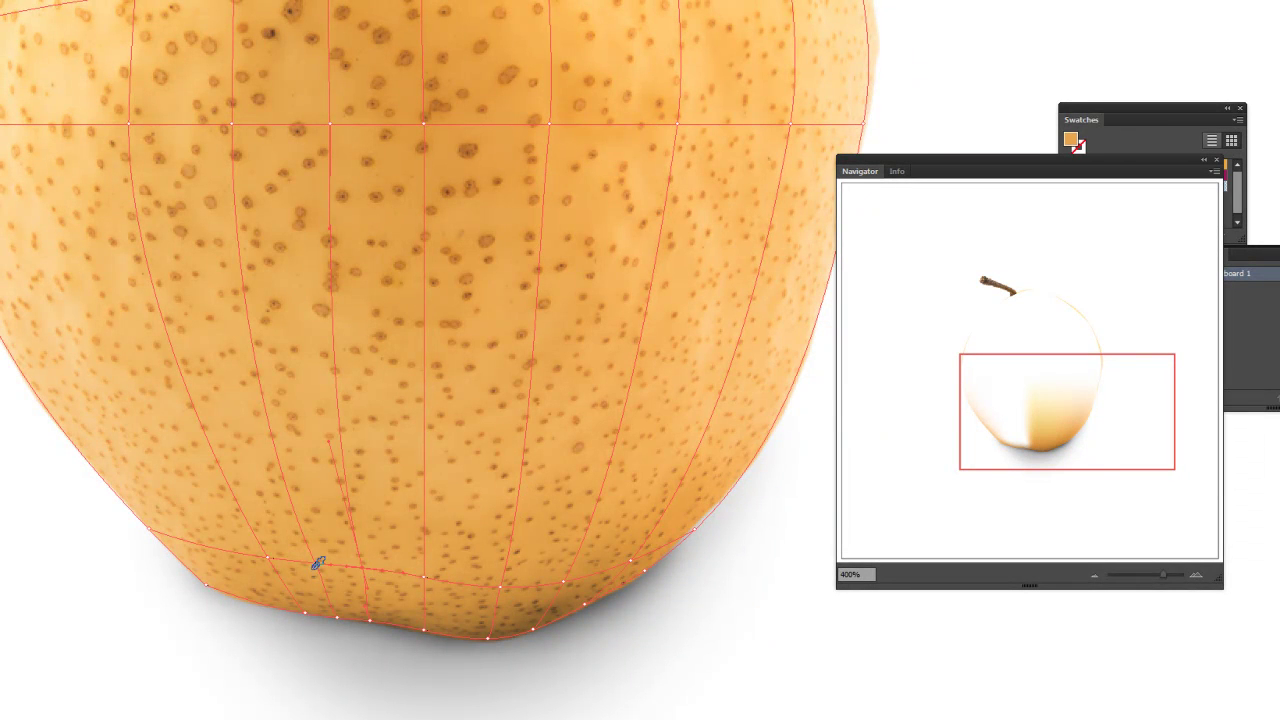
pyautogui.click(314, 566)
pyautogui.click(268, 558)
pyautogui.click(300, 543)
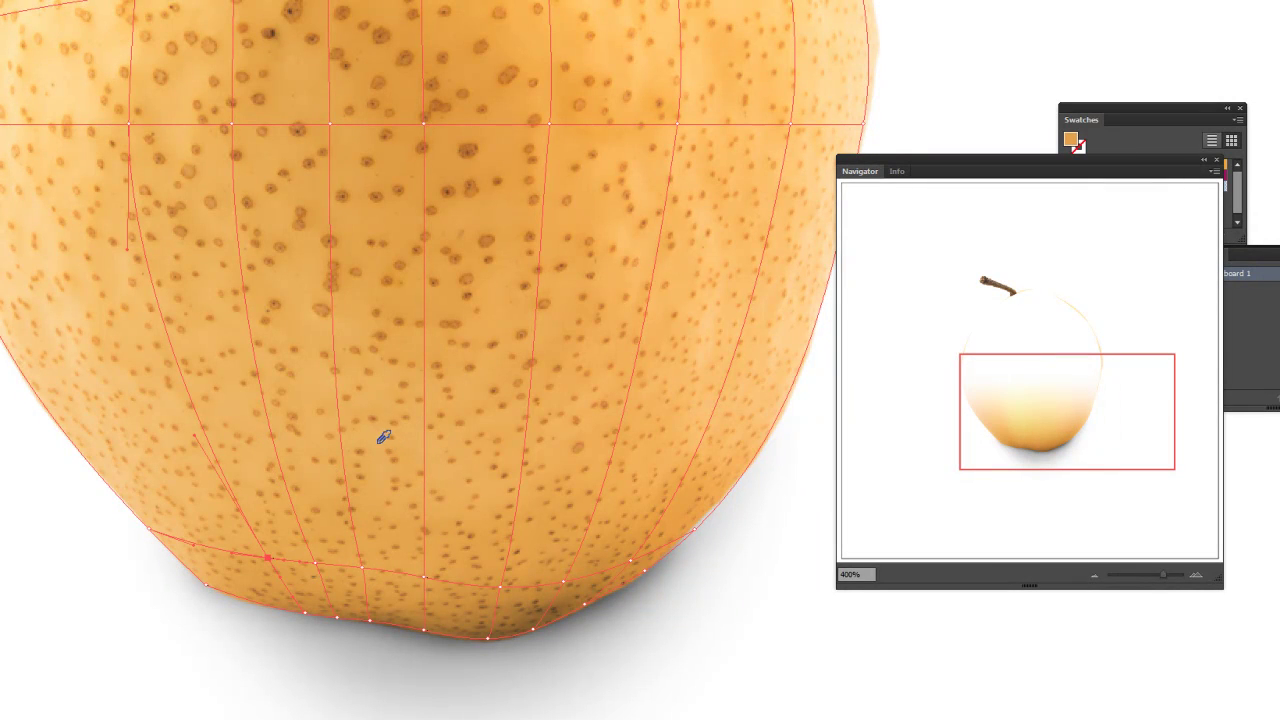
pyautogui.scroll(2, 425, 500)
pyautogui.hscroll(3, 500, 390)
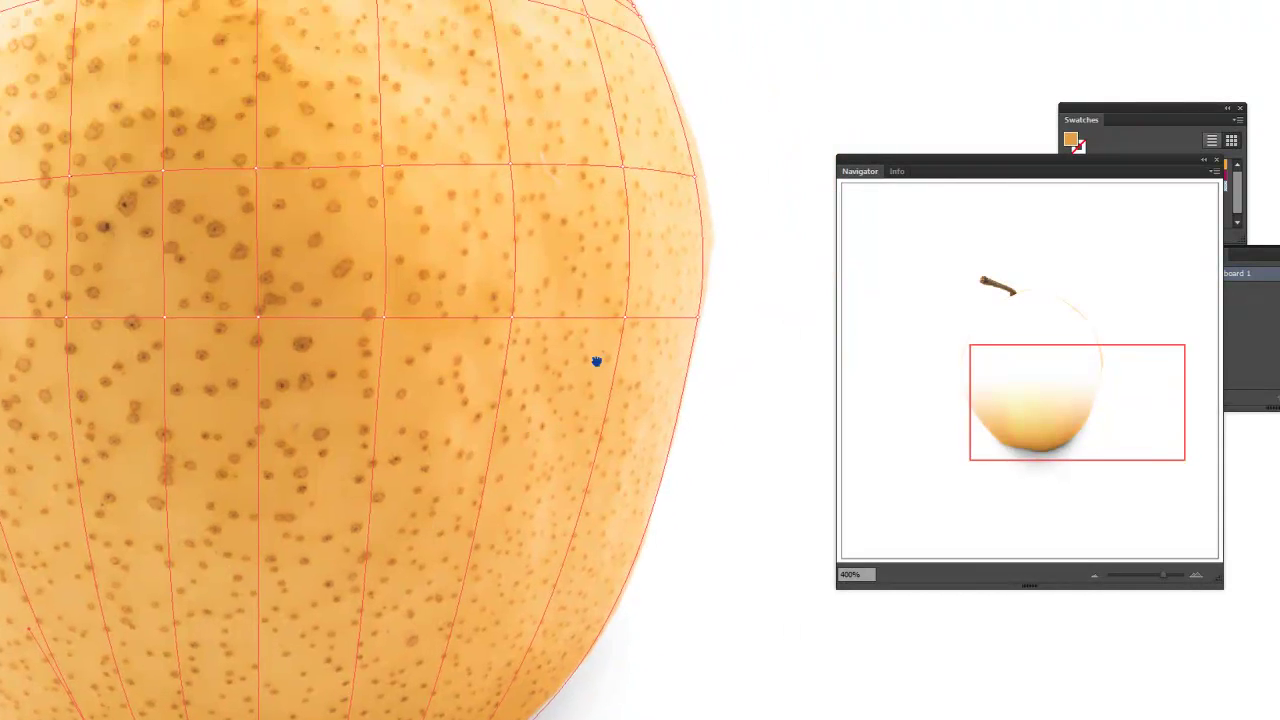
pyautogui.moveTo(596, 361); pyautogui.dragTo(576, 432)
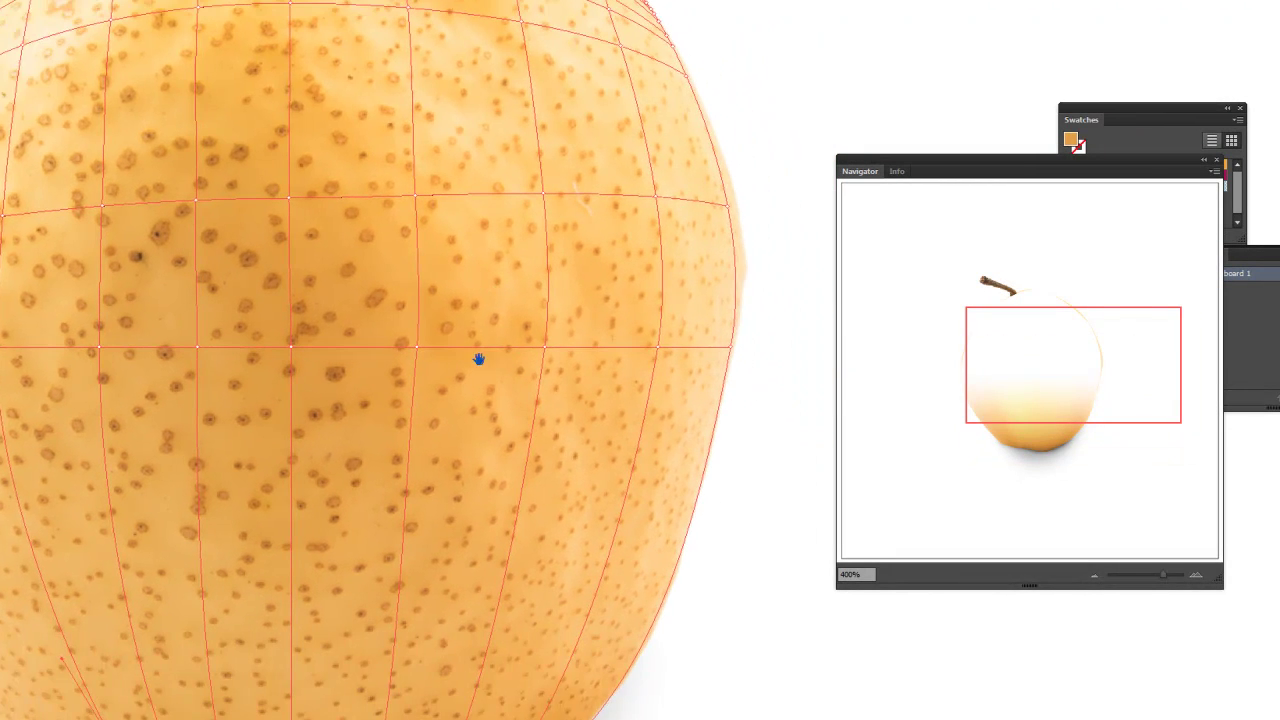
pyautogui.moveTo(604, 461); pyautogui.dragTo(477, 381)
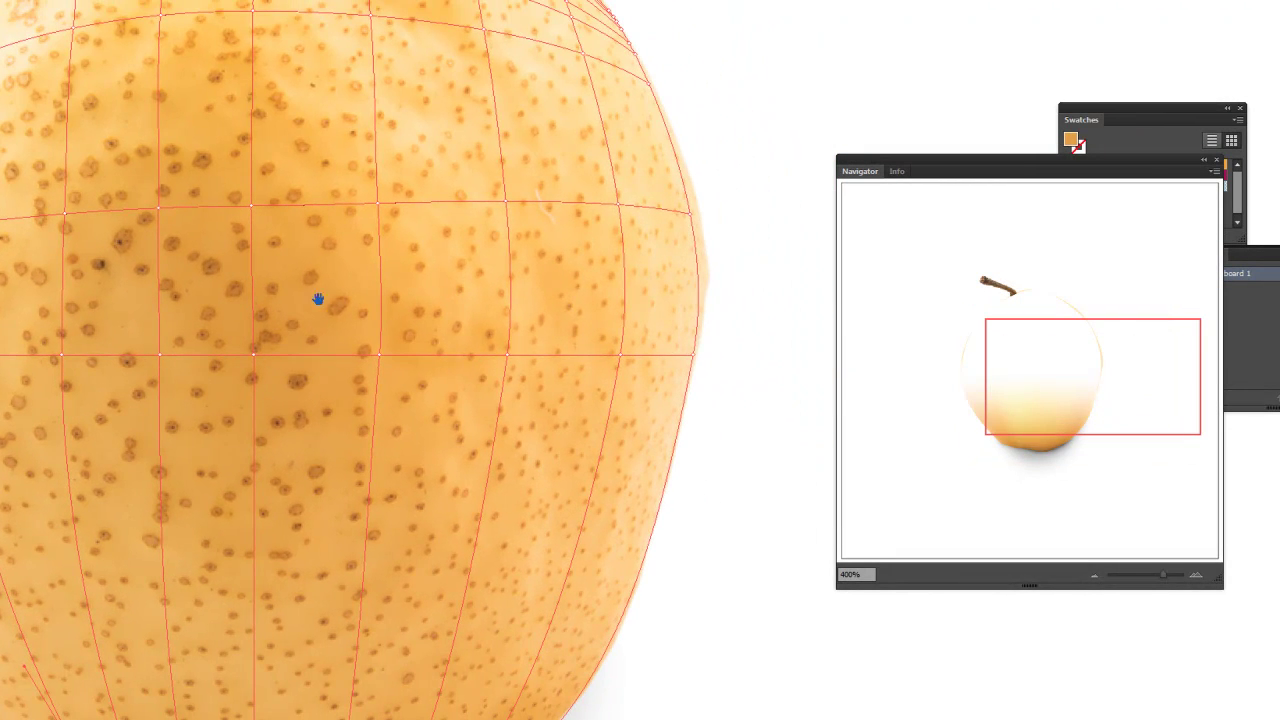
pyautogui.hscroll(3, 514, 380)
pyautogui.scroll(-3, 471, 323)
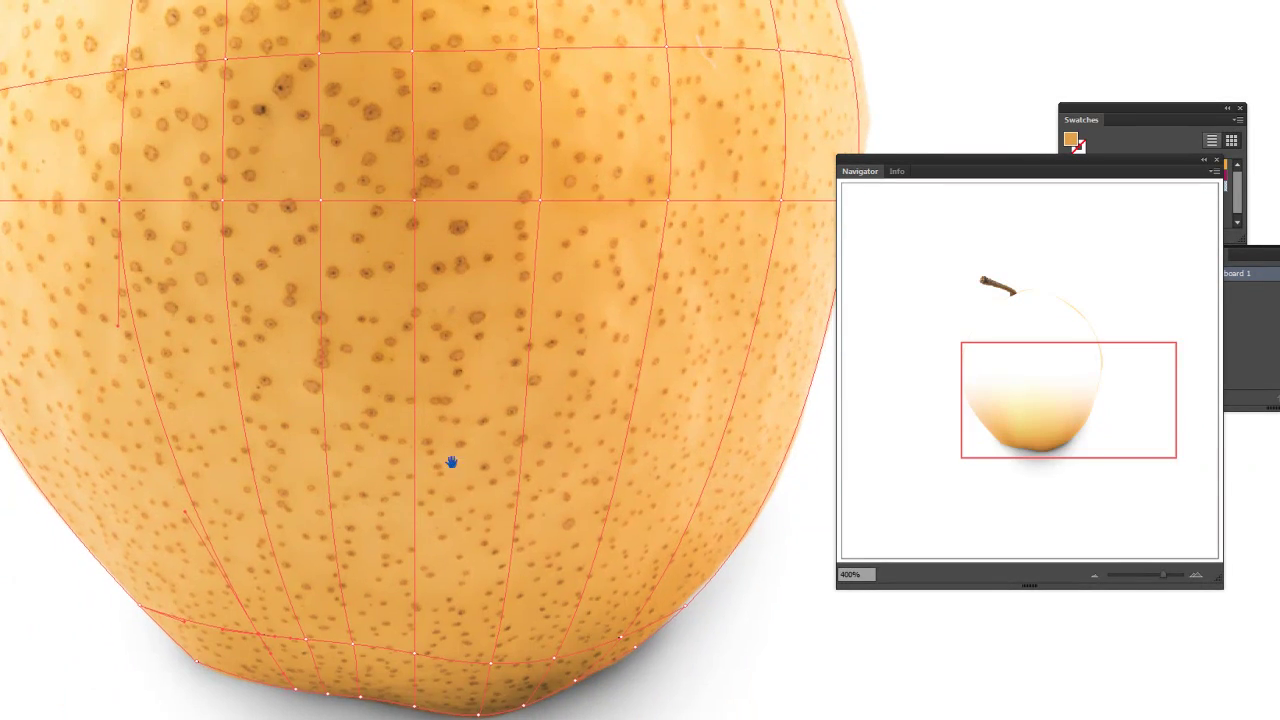
pyautogui.scroll(3, 371, 206)
pyautogui.scroll(3, 477, 135)
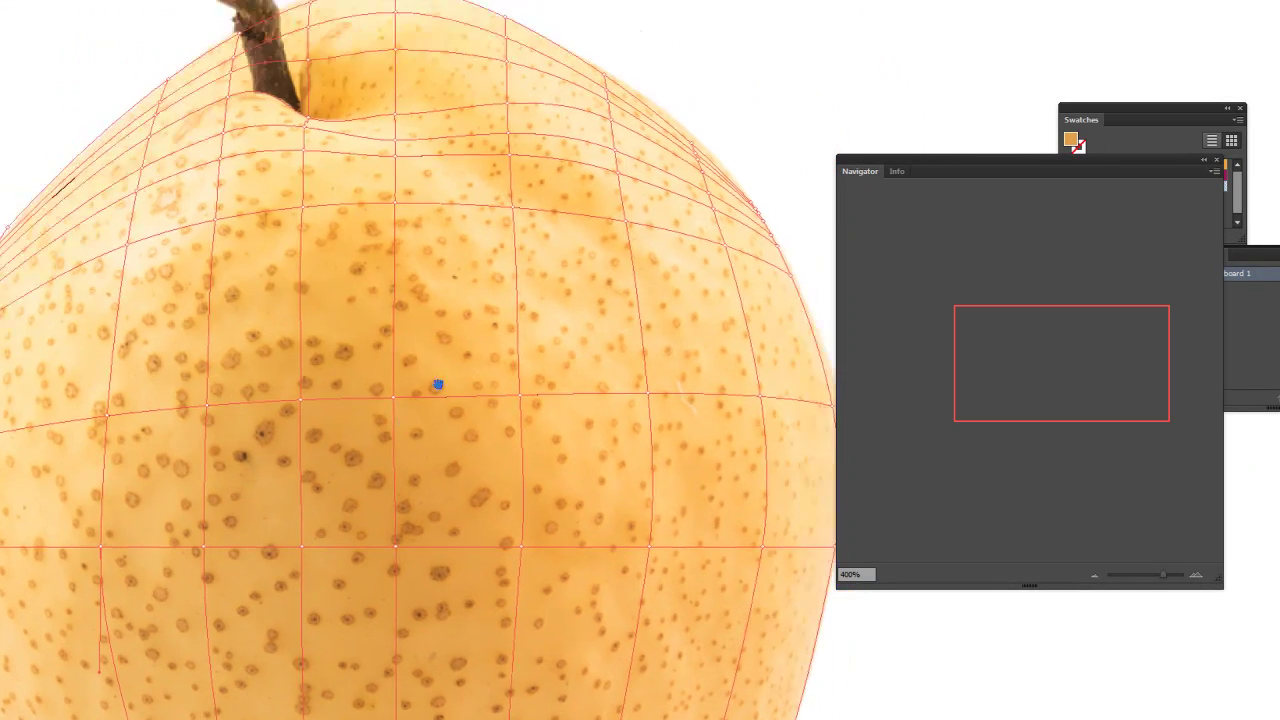
pyautogui.scroll(-2, 450, 408)
pyautogui.scroll(-3, 483, 381)
pyautogui.scroll(2, 515, 300)
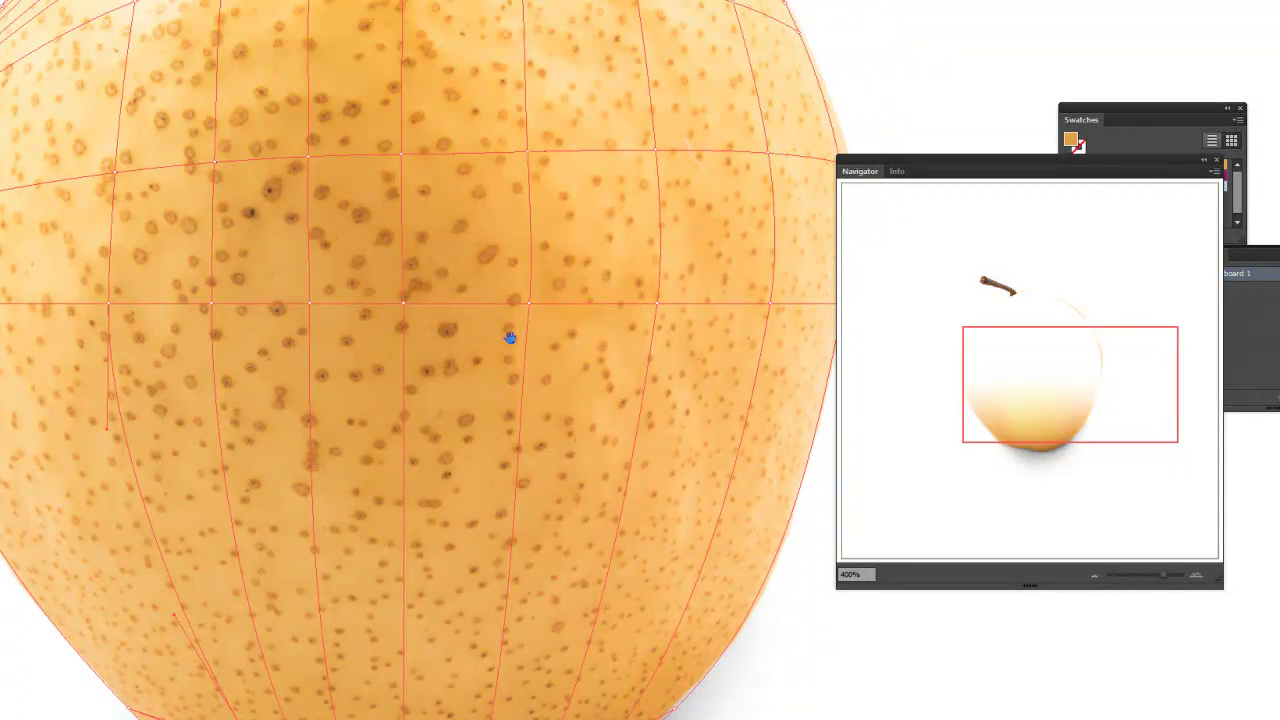
pyautogui.scroll(-2, 511, 379)
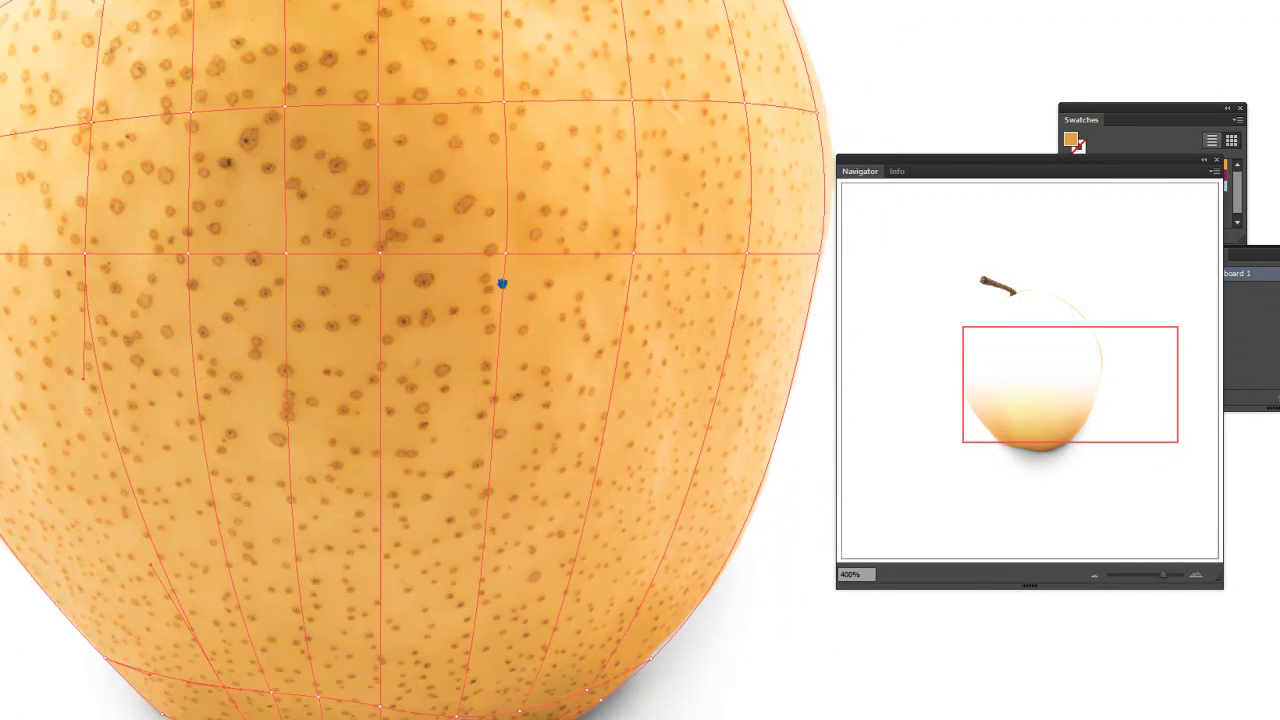
pyautogui.scroll(2, 520, 319)
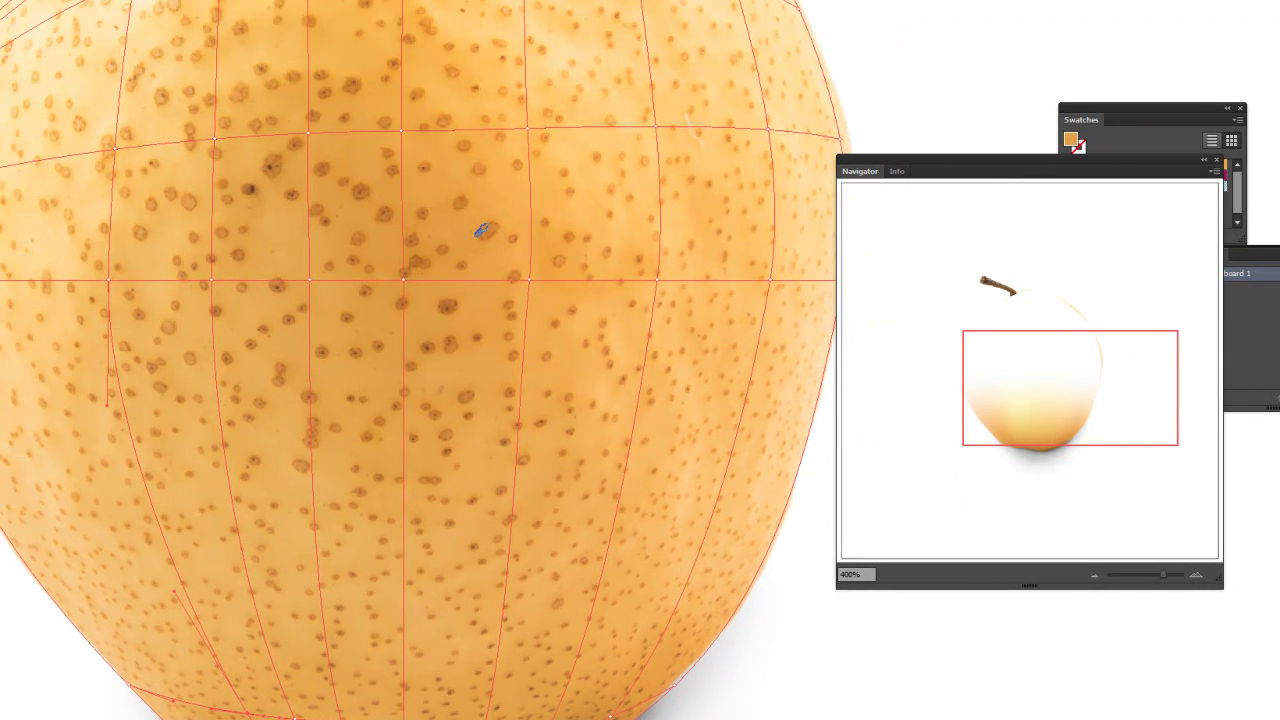
pyautogui.moveTo(561, 338); pyautogui.dragTo(560, 248)
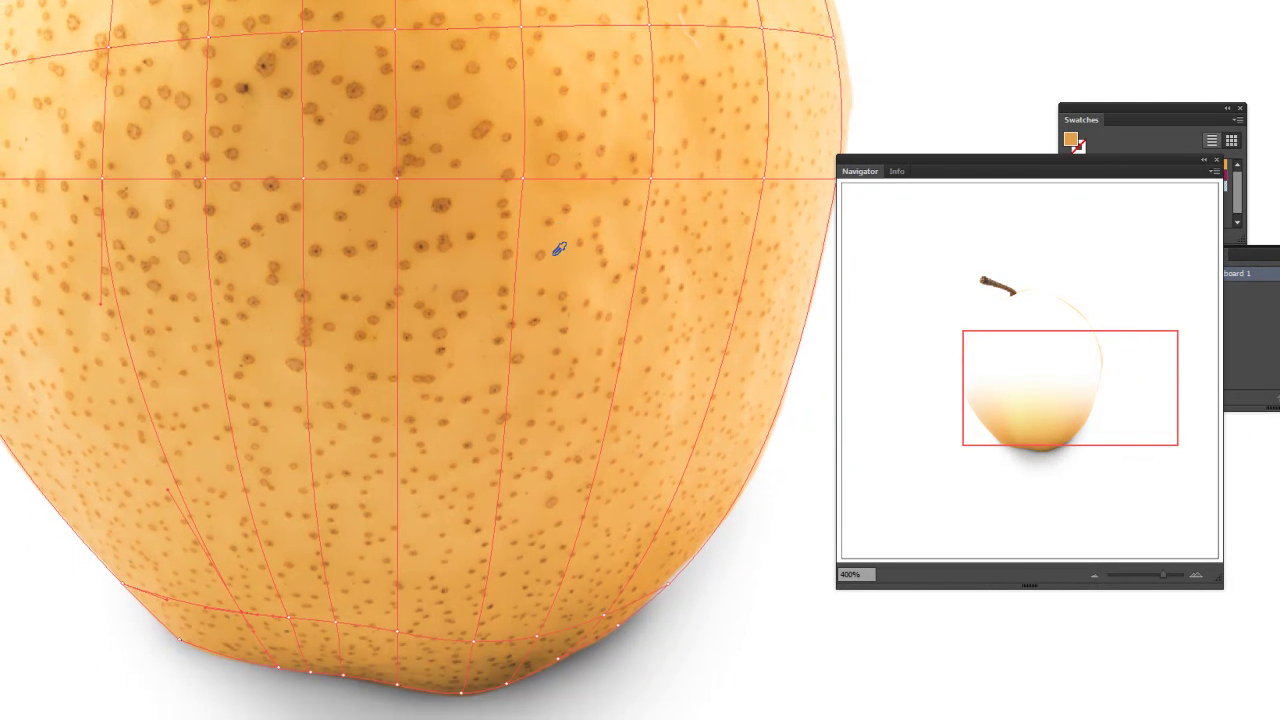
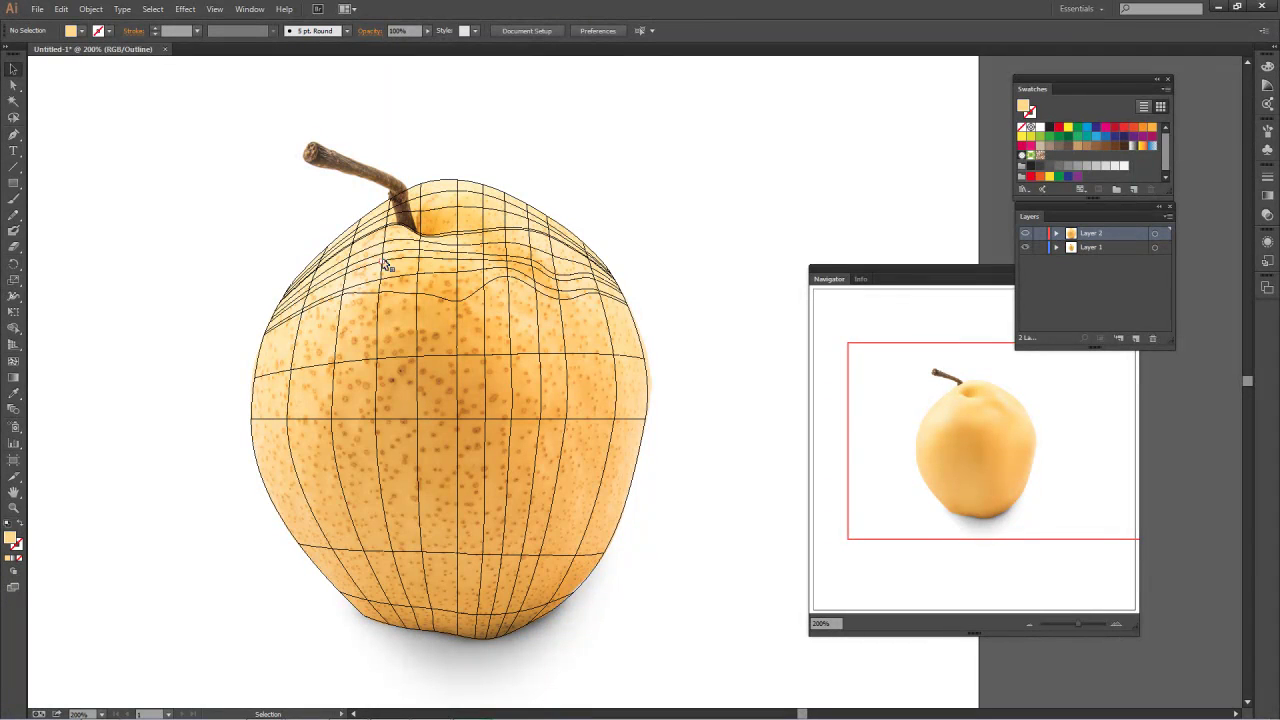
# Zoom and pan to the pear's top, toggling the mesh layer to compare it with the photo.
pyautogui.hotkey('ctrl', '+')
pyautogui.moveTo(603, 283); pyautogui.dragTo(647, 263)
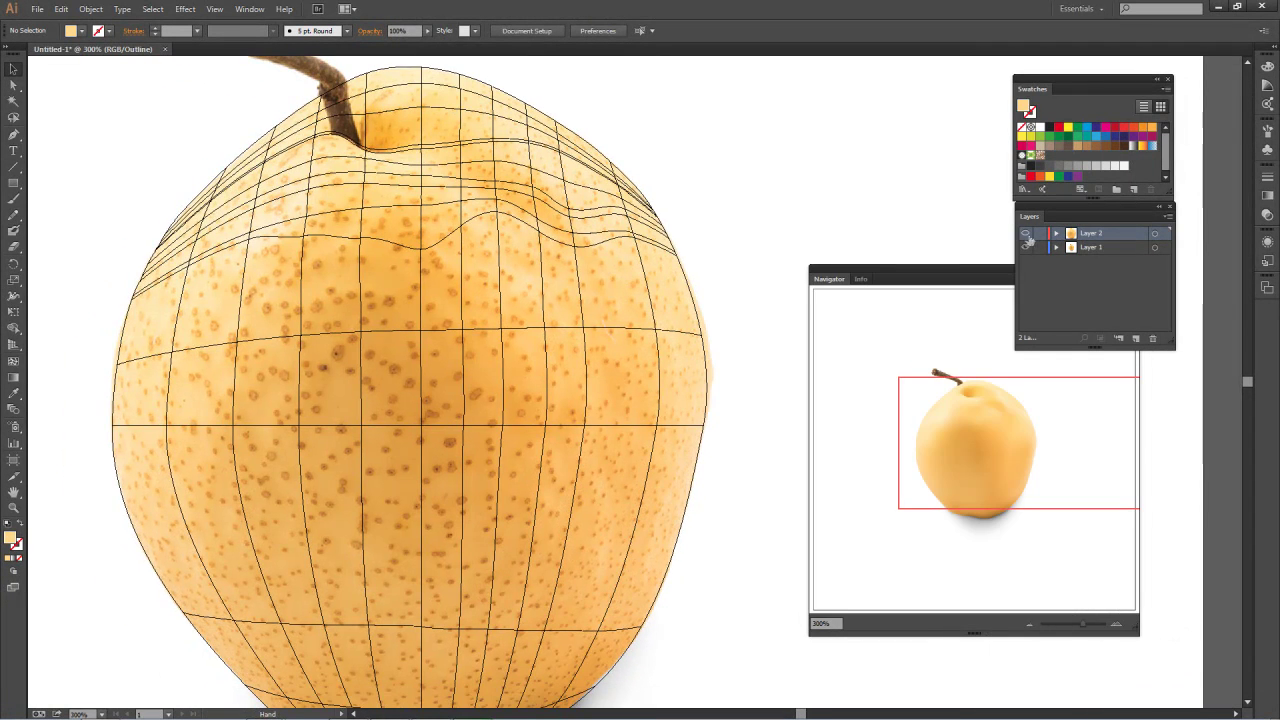
pyautogui.hotkey('ctrl', 'y')
pyautogui.hotkey('ctrl', '-')
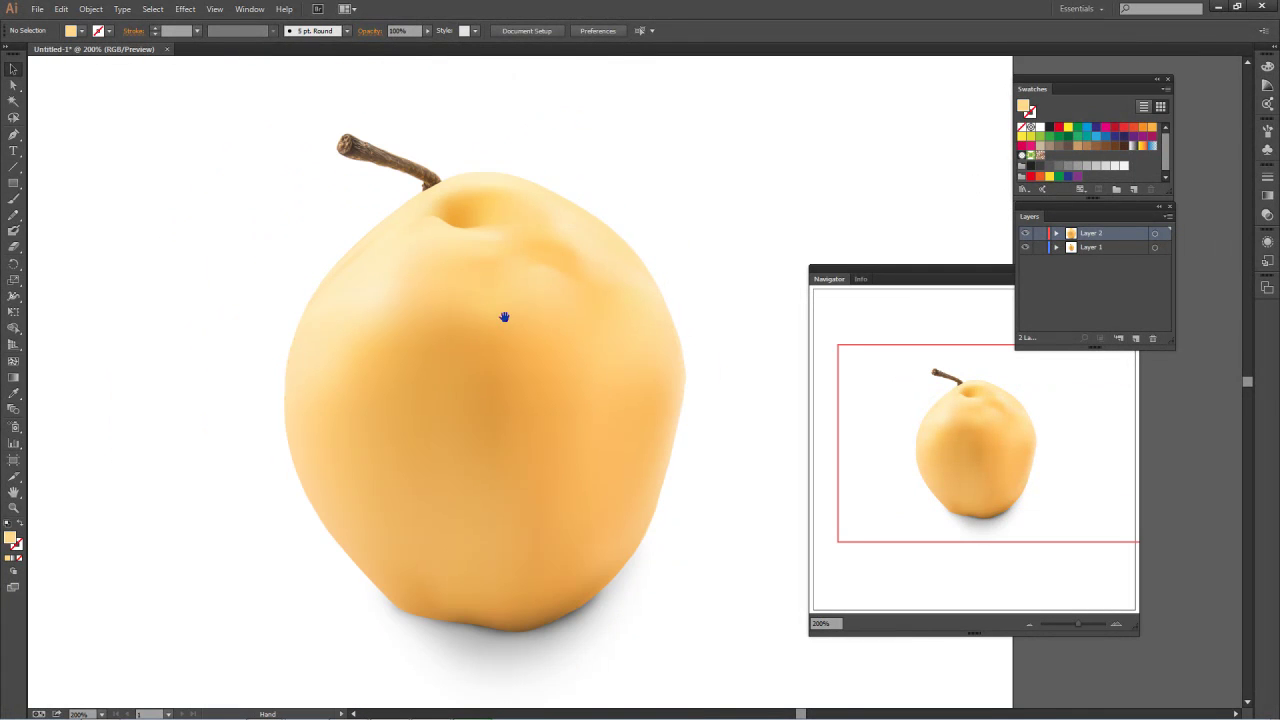
pyautogui.moveTo(506, 314); pyautogui.dragTo(463, 285)
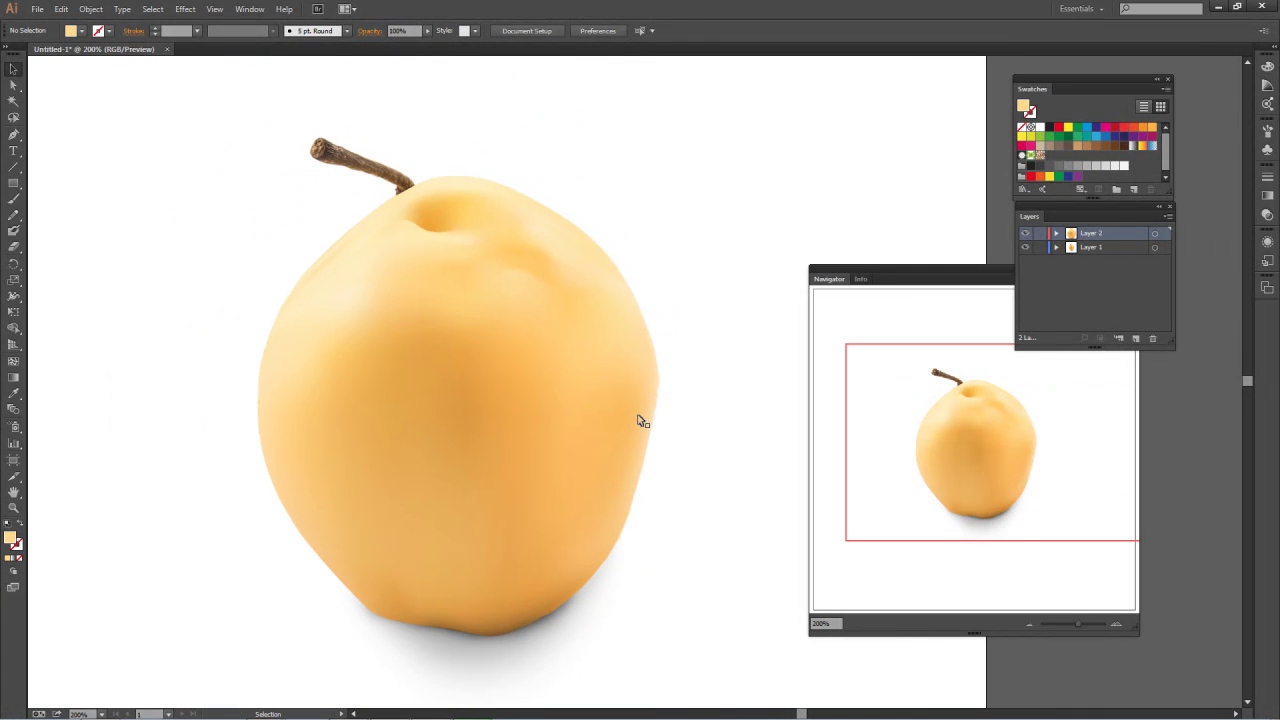
pyautogui.click(1024, 233)
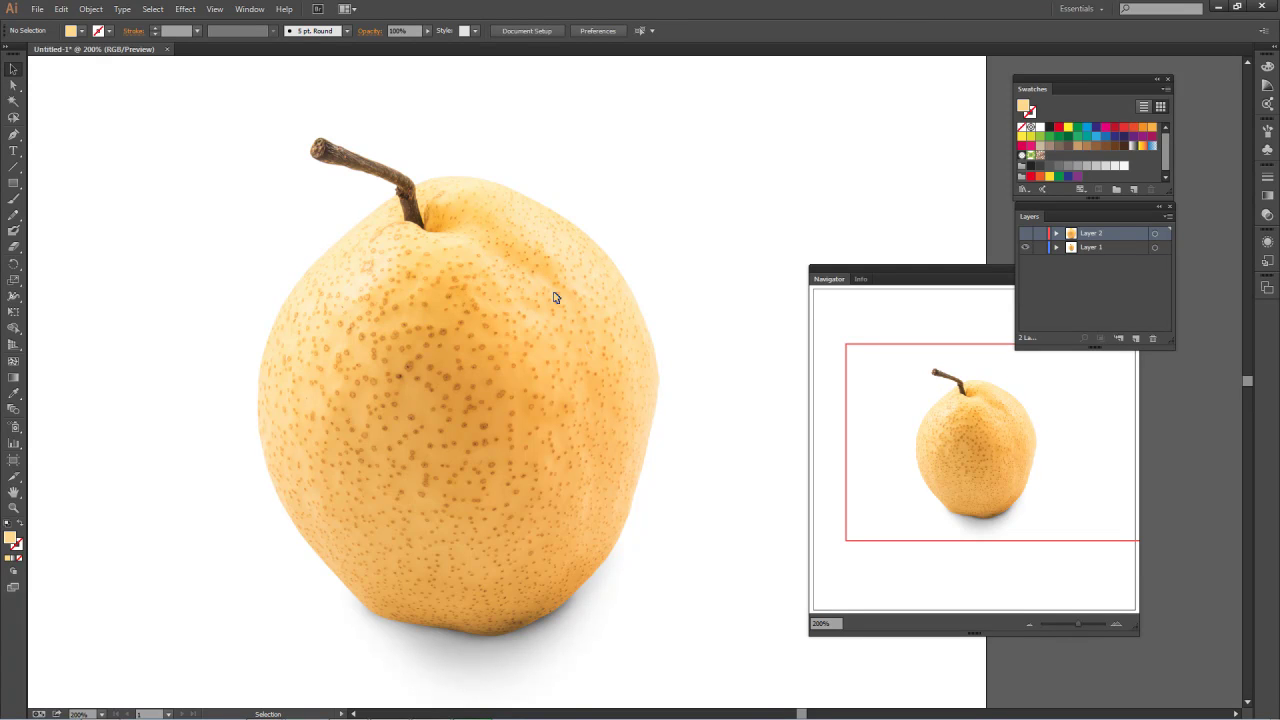
pyautogui.keyDown('ctrl'); pyautogui.click(1024, 233); pyautogui.keyUp('ctrl')
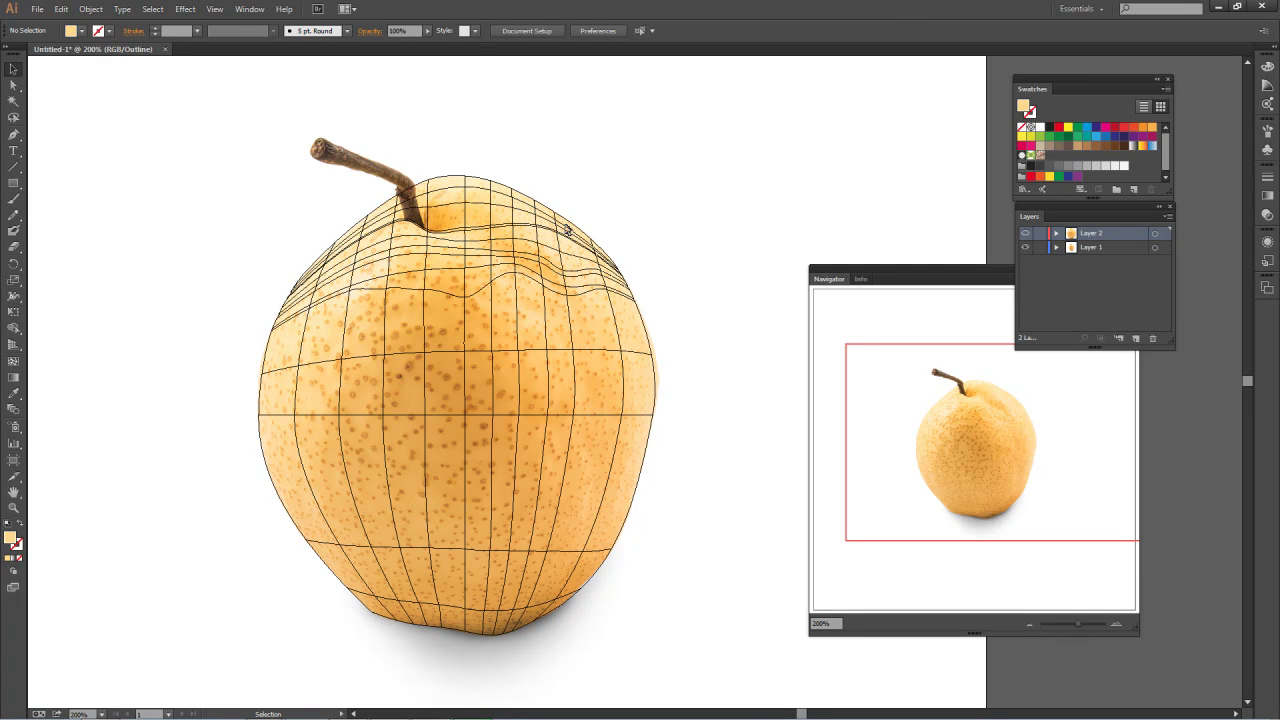
pyautogui.hotkey('ctrl', '+')
pyautogui.hotkey('ctrl', '+')
pyautogui.hotkey('ctrl', '+')
pyautogui.moveTo(449, 177)
pyautogui.mouseDown()
pyautogui.moveTo(509, 326)
pyautogui.moveTo(555, 370)
pyautogui.moveTo(579, 362)
pyautogui.mouseUp()
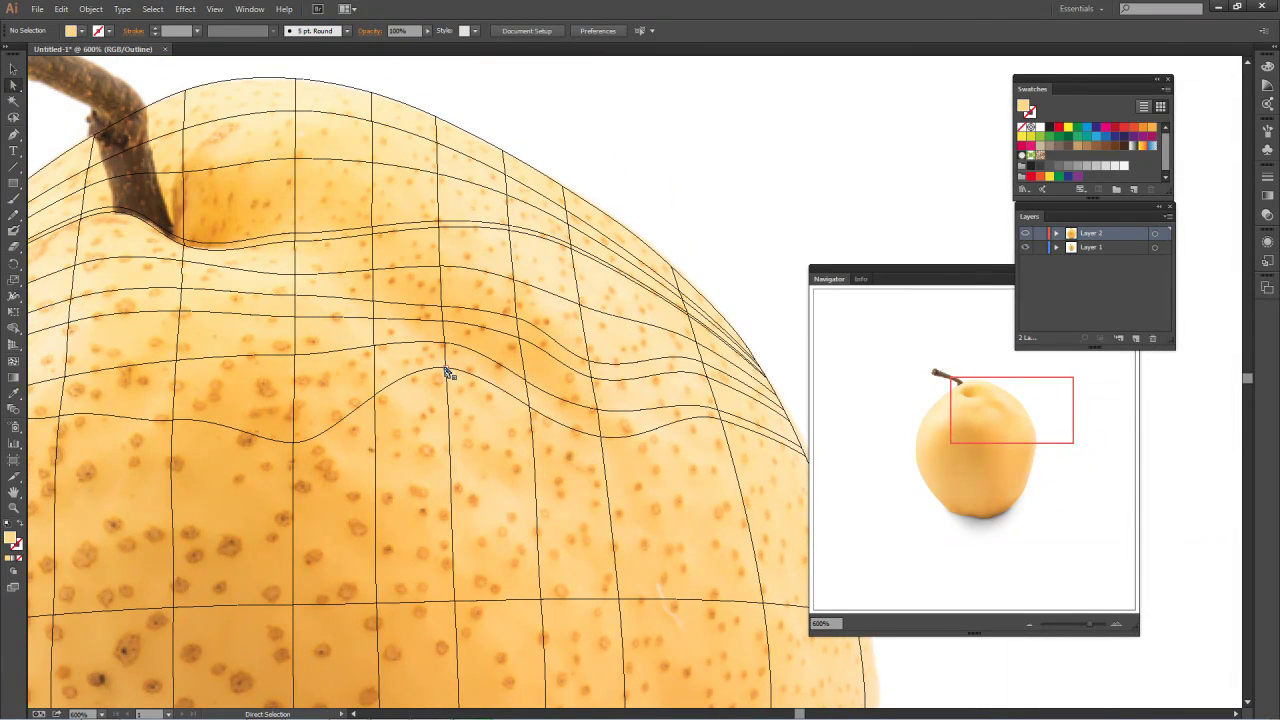
# Pull a mesh point below the stem downward to match the photo's ridge.
pyautogui.click(447, 372)
pyautogui.click(444, 344)
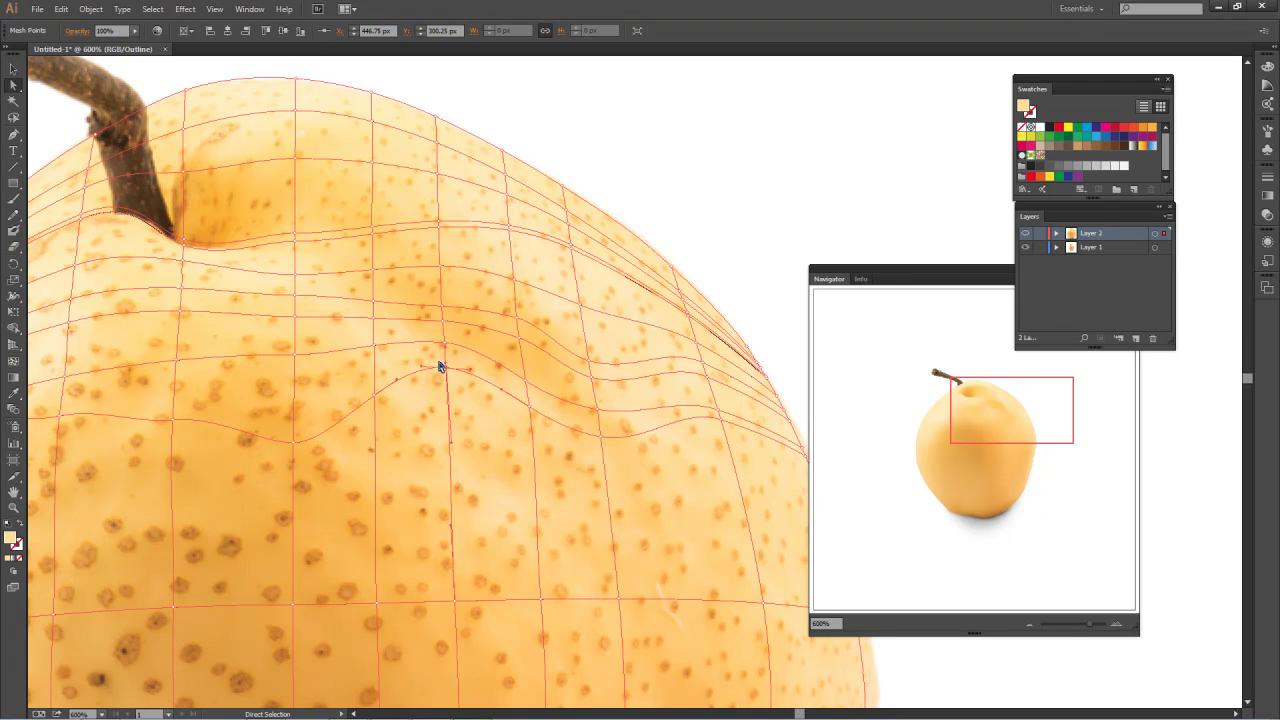
pyautogui.scroll(-5, 378, 366)
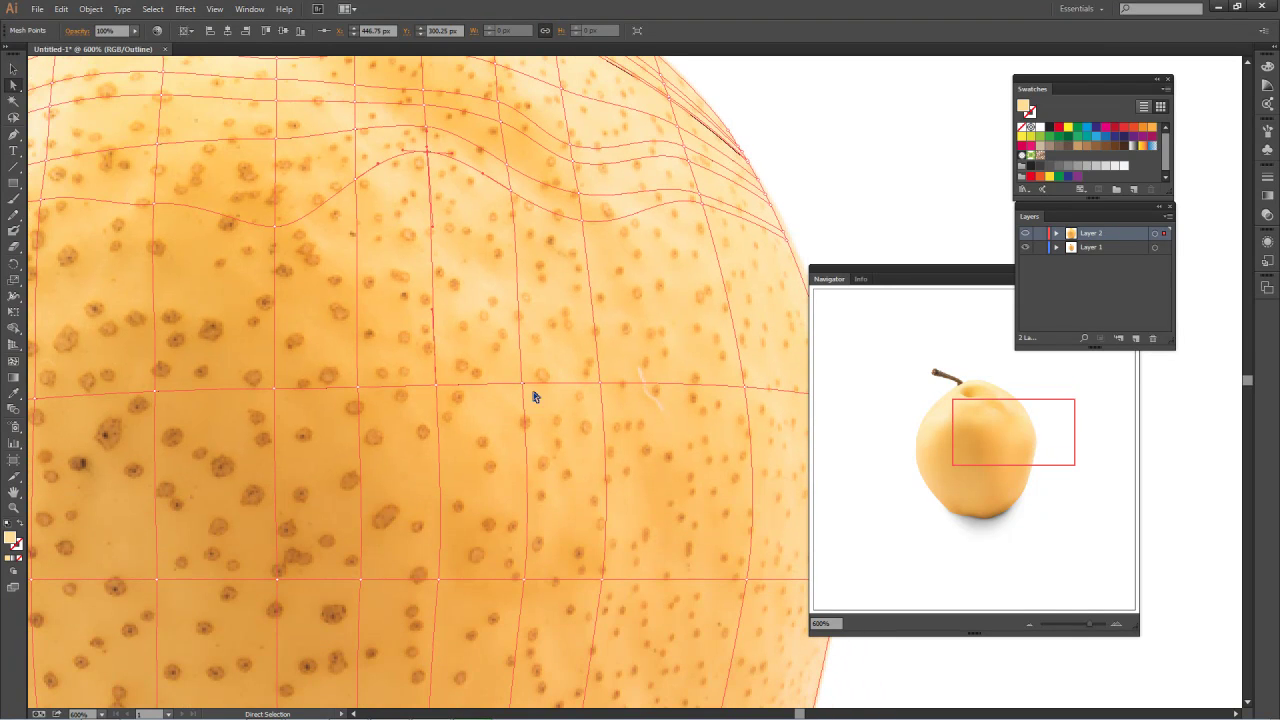
pyautogui.scroll(4, 460, 366)
pyautogui.scroll(1, 449, 357)
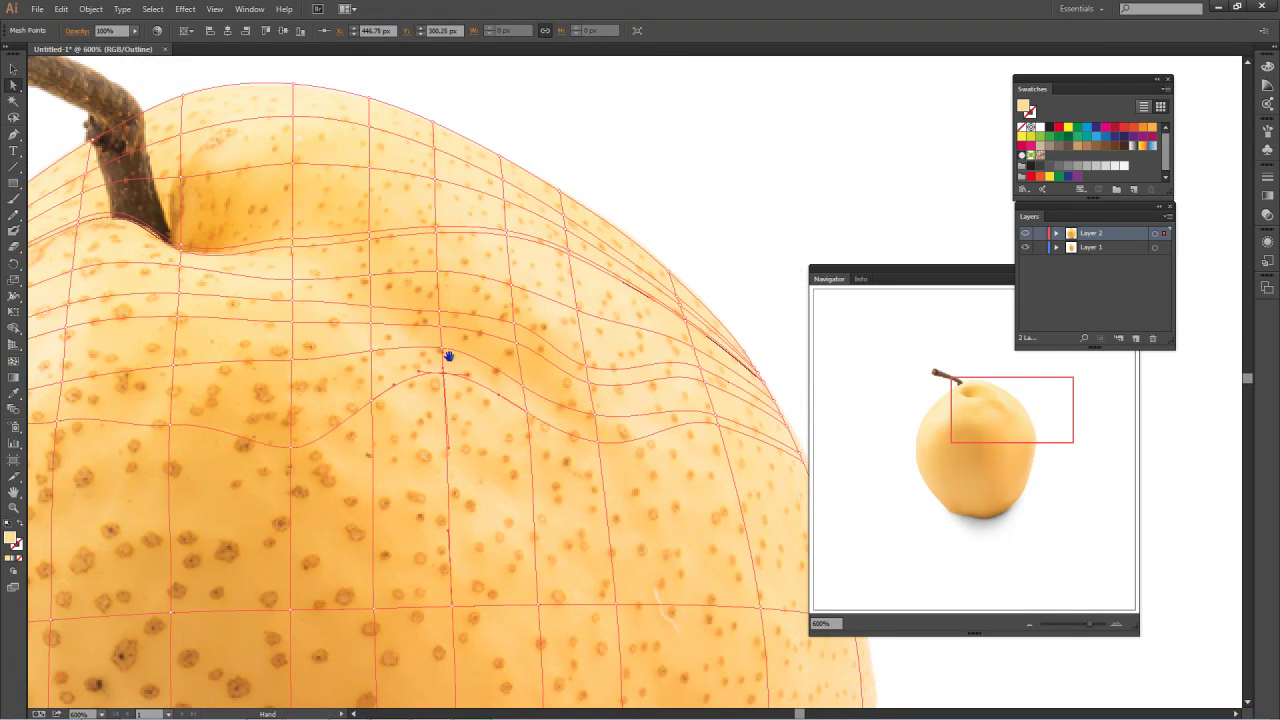
pyautogui.moveTo(447, 378); pyautogui.dragTo(448, 426)
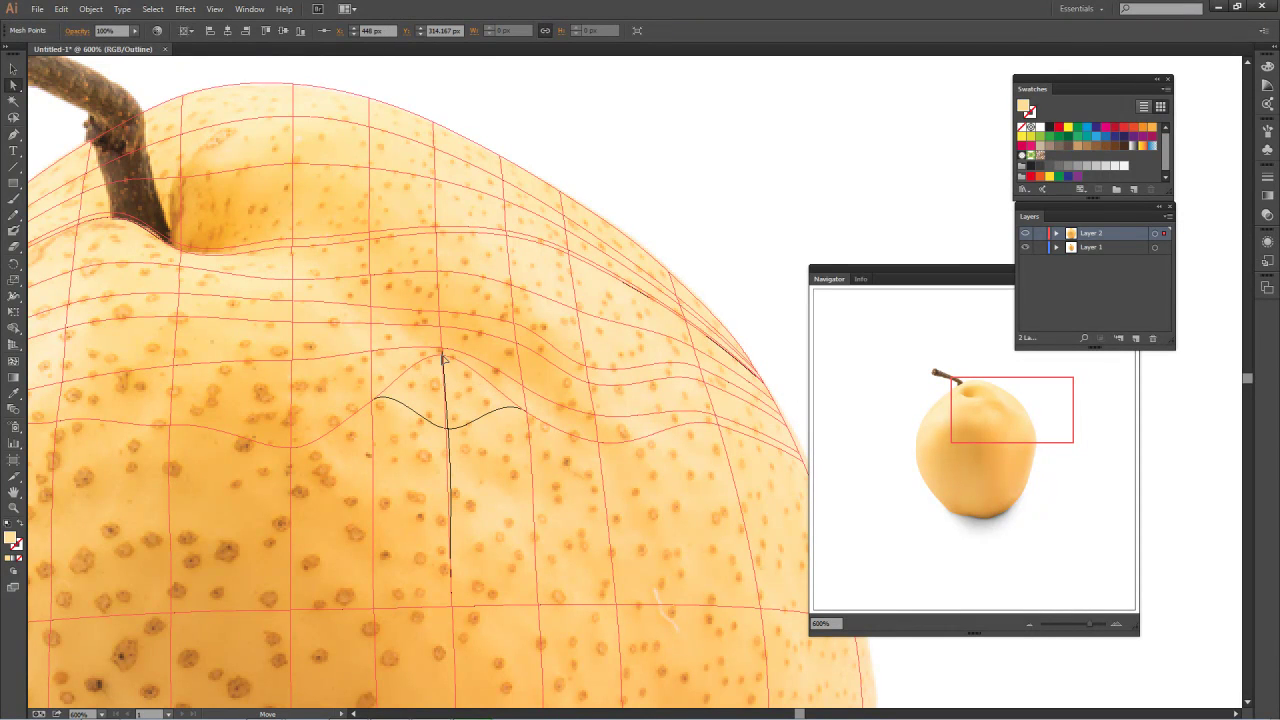
pyautogui.moveTo(443, 361); pyautogui.dragTo(443, 353)
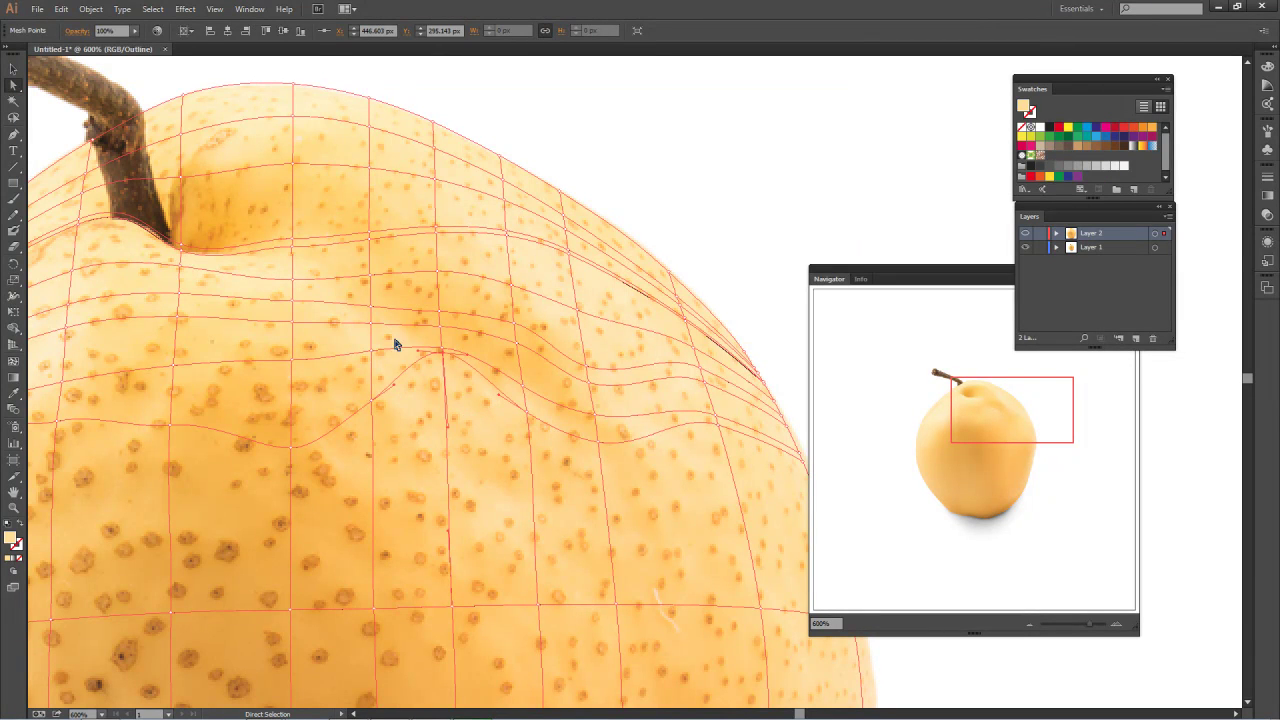
# Move a mesh point near the stem to reshape the surrounding mesh lines.
pyautogui.moveTo(455, 275); pyautogui.dragTo(505, 347)
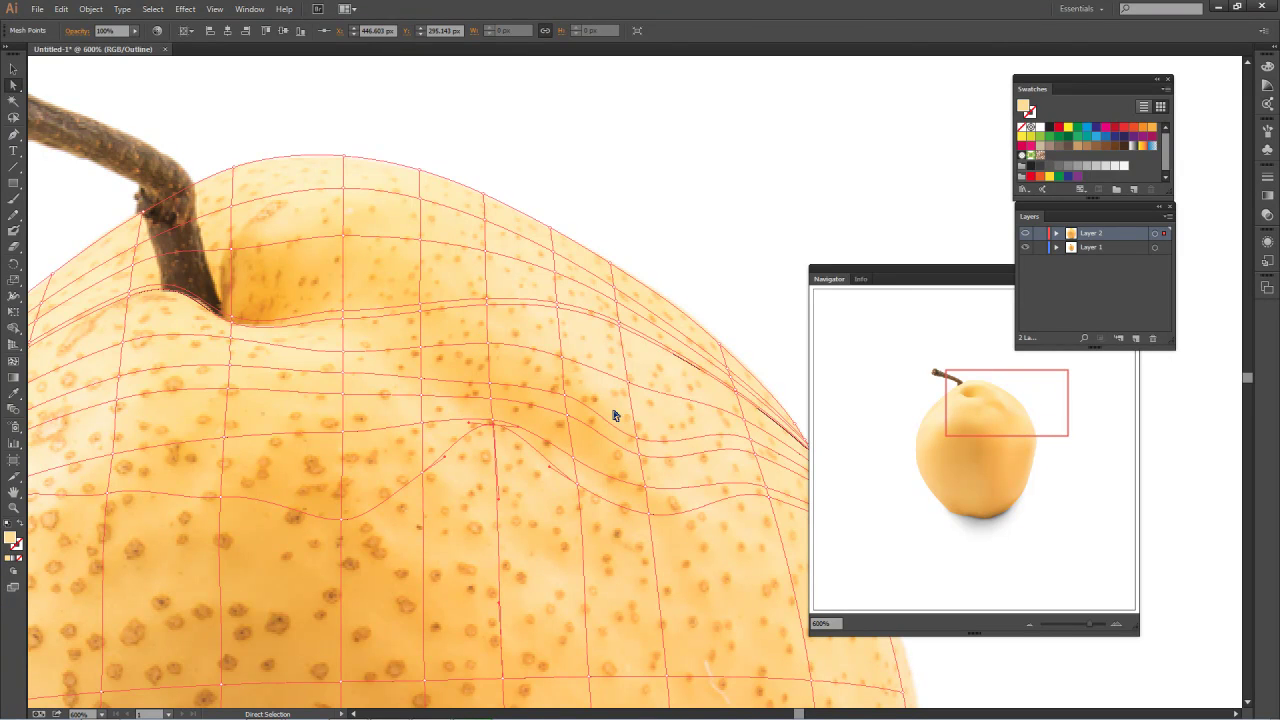
pyautogui.moveTo(563, 360); pyautogui.dragTo(631, 409)
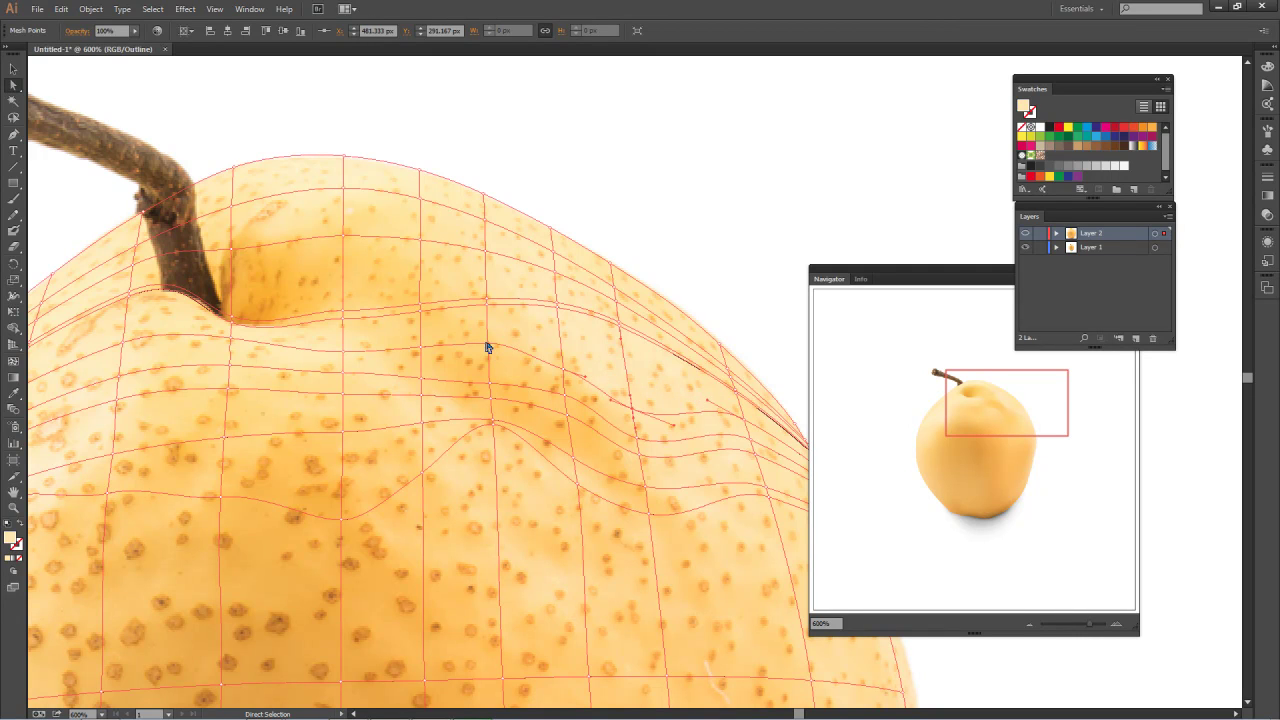
pyautogui.scroll(1, 278, 308)
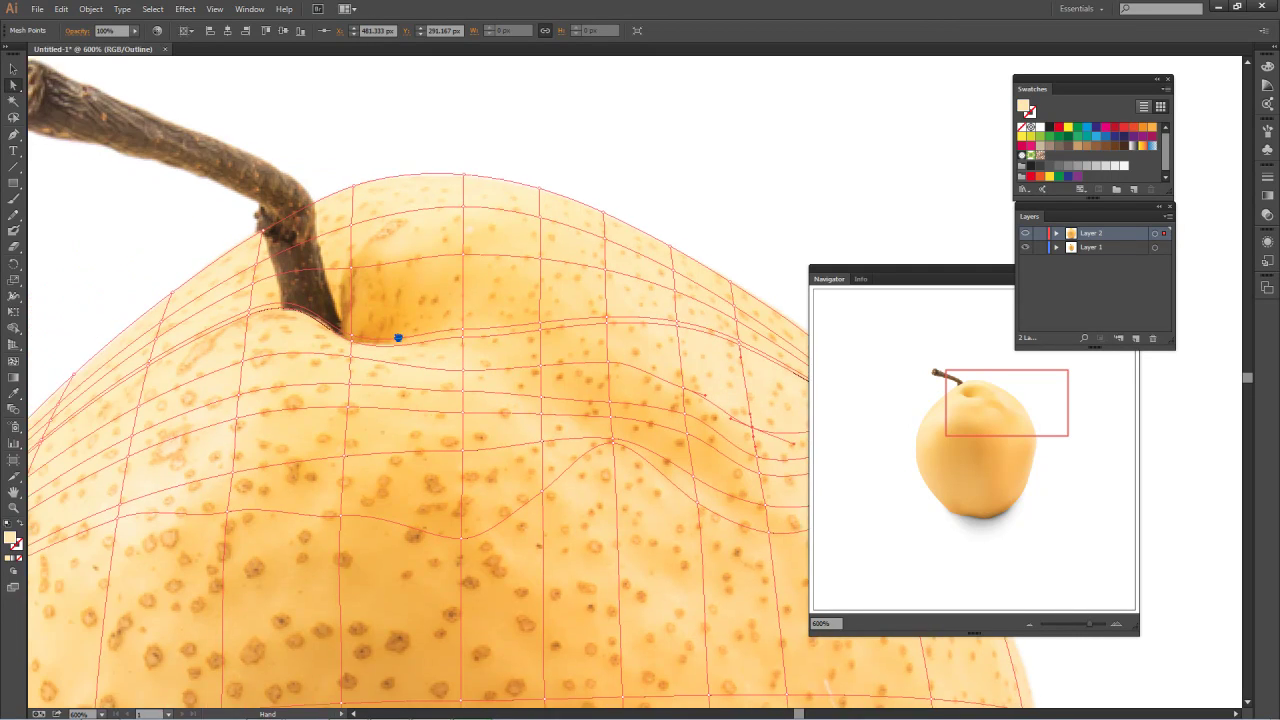
pyautogui.hscroll(-2, 400, 337)
pyautogui.hscroll(-2, 428, 363)
pyautogui.scroll(1, 320, 265)
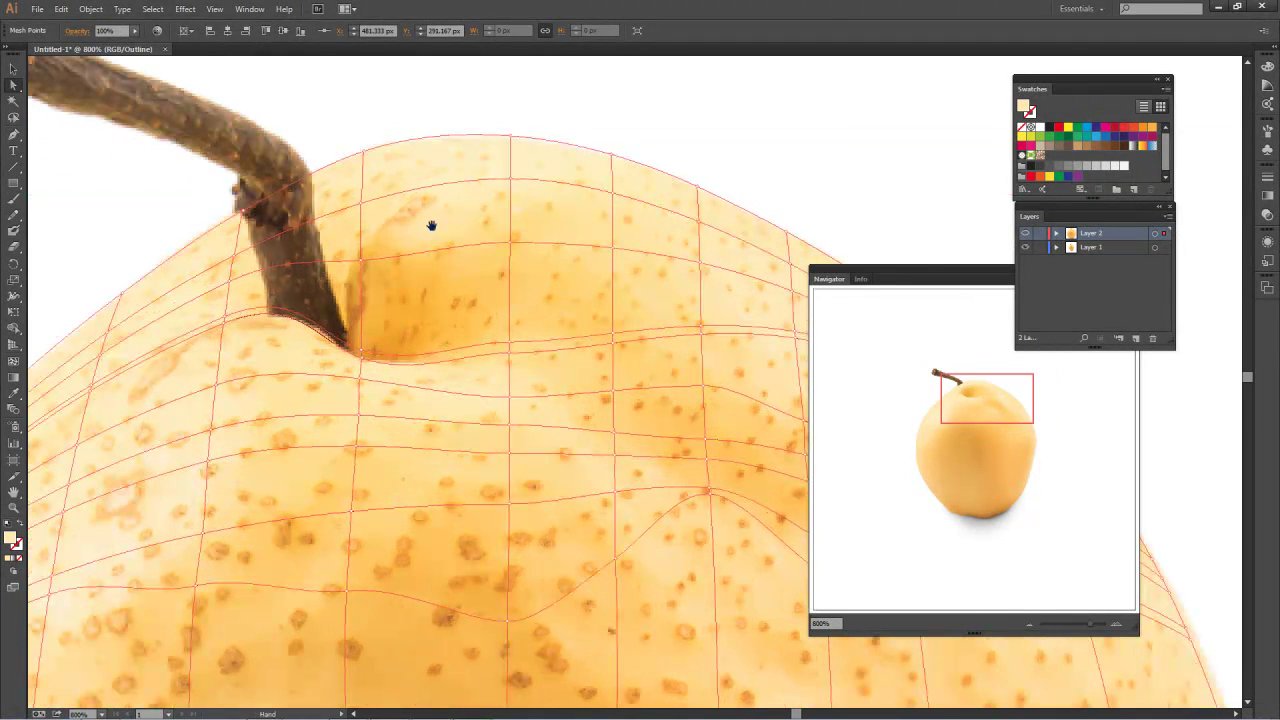
pyautogui.hscroll(-2, 403, 329)
pyautogui.hscroll(-1, 390, 355)
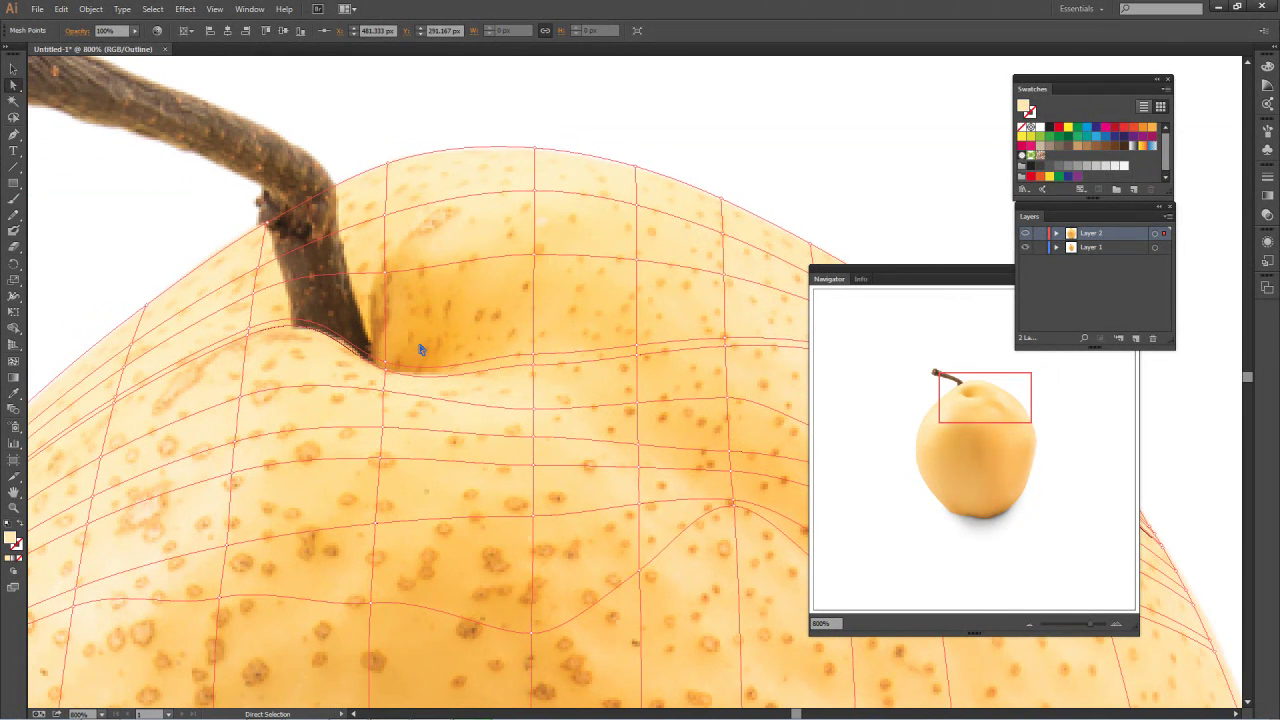
pyautogui.scroll(-1, 420, 349)
pyautogui.hscroll(-1, 394, 346)
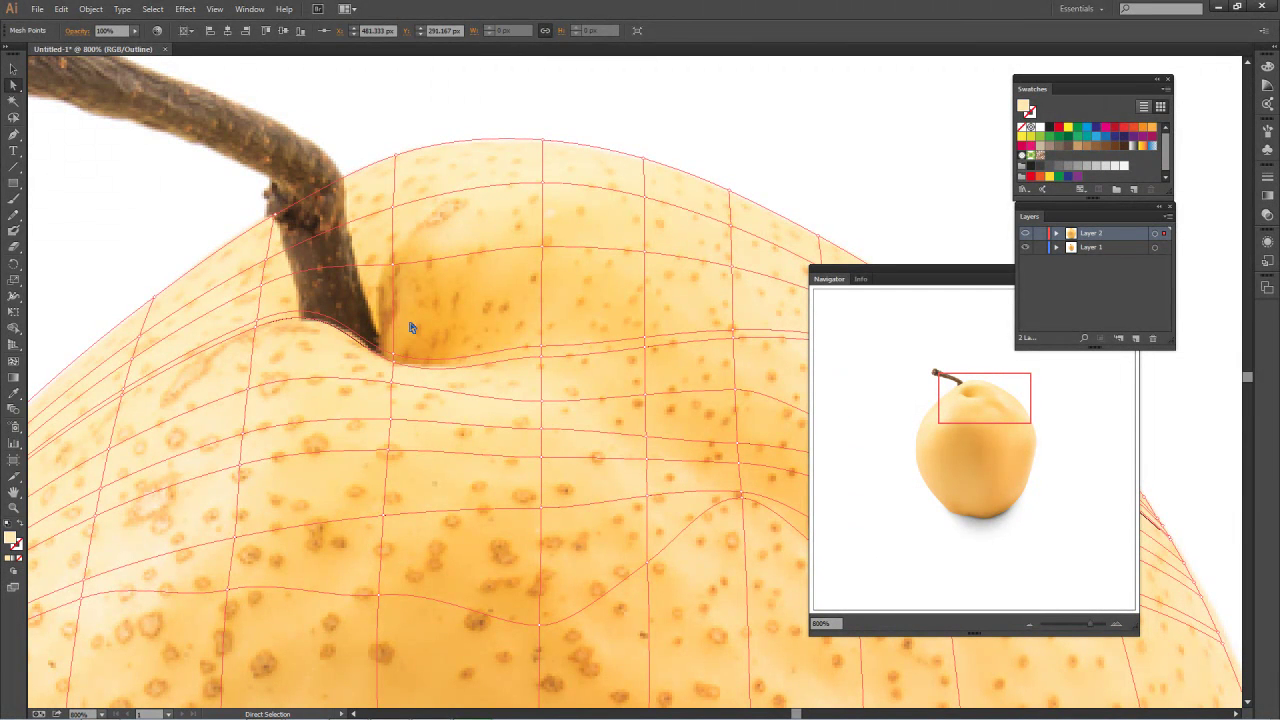
pyautogui.scroll(1, 410, 340)
pyautogui.hscroll(1, 405, 346)
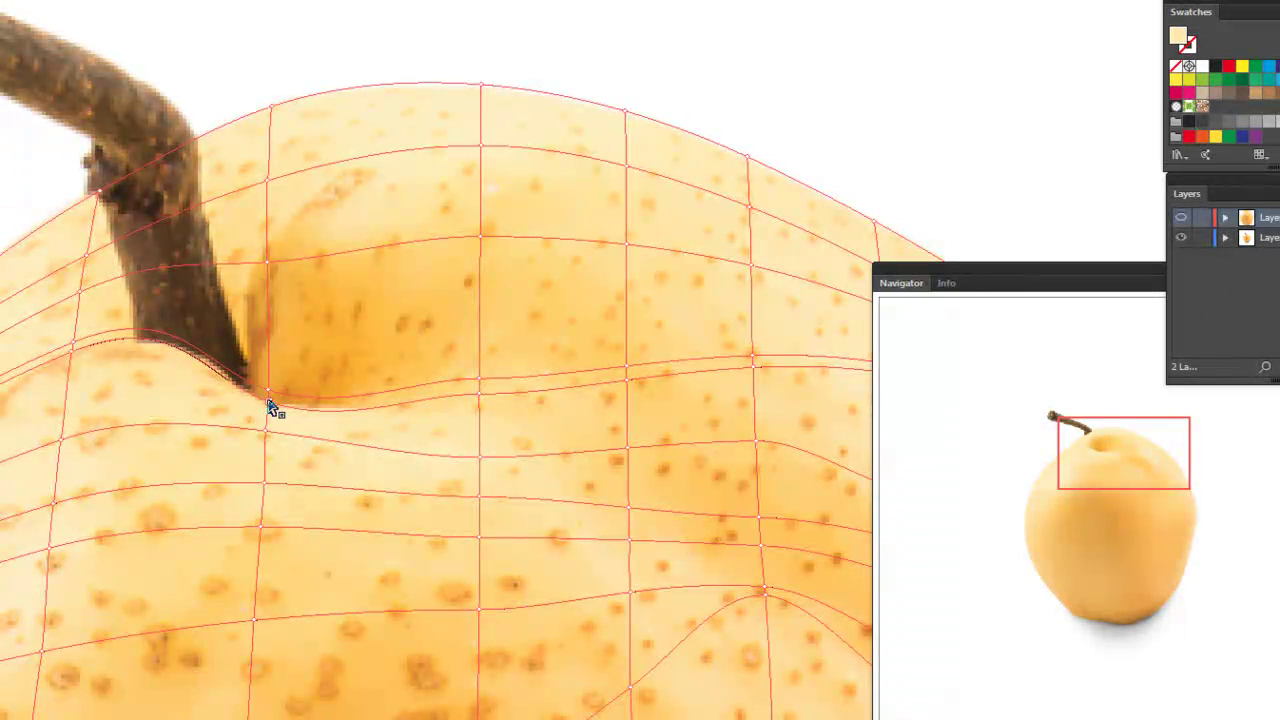
# Move the stem-base mesh point and redirect its handles up along the stem.
pyautogui.click(270, 392)
pyautogui.moveTo(272, 394); pyautogui.dragTo(274, 408)
pyautogui.hotkey('ctrl', '+')
pyautogui.moveTo(197, 173)
pyautogui.mouseDown()
pyautogui.moveTo(266, 371)
pyautogui.moveTo(323, 423)
pyautogui.mouseUp()
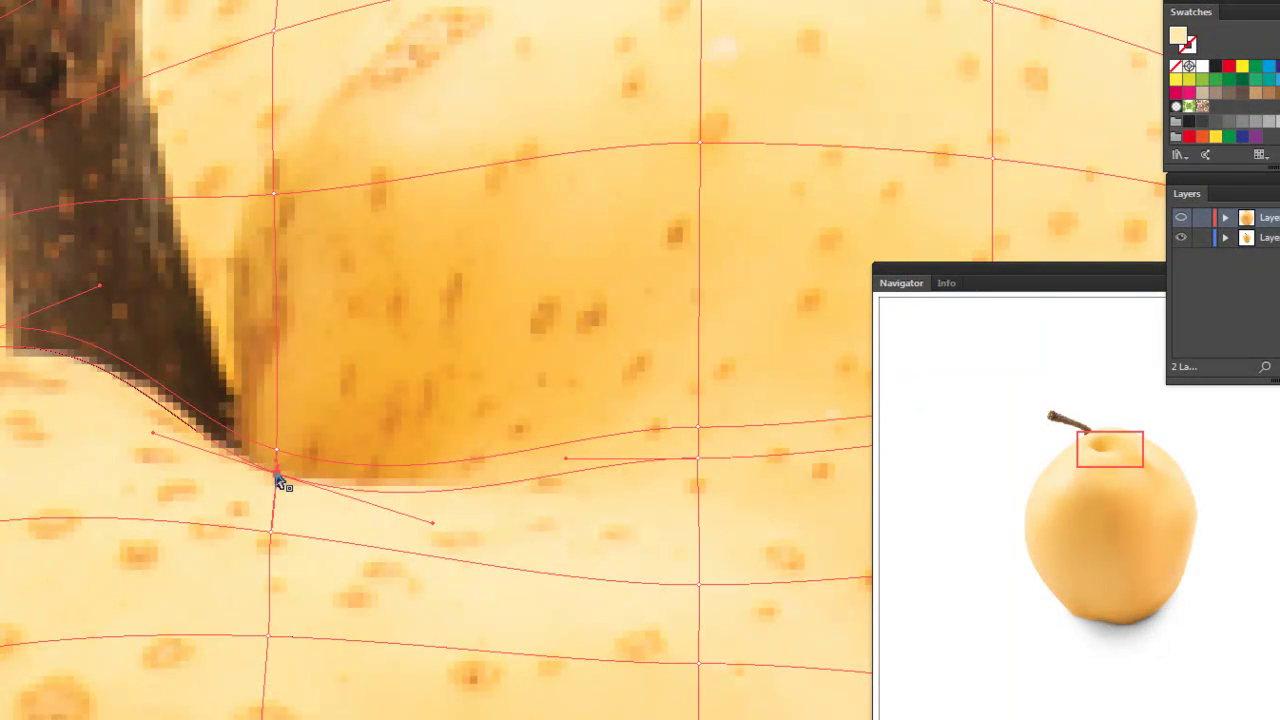
pyautogui.moveTo(277, 449); pyautogui.dragTo(280, 441)
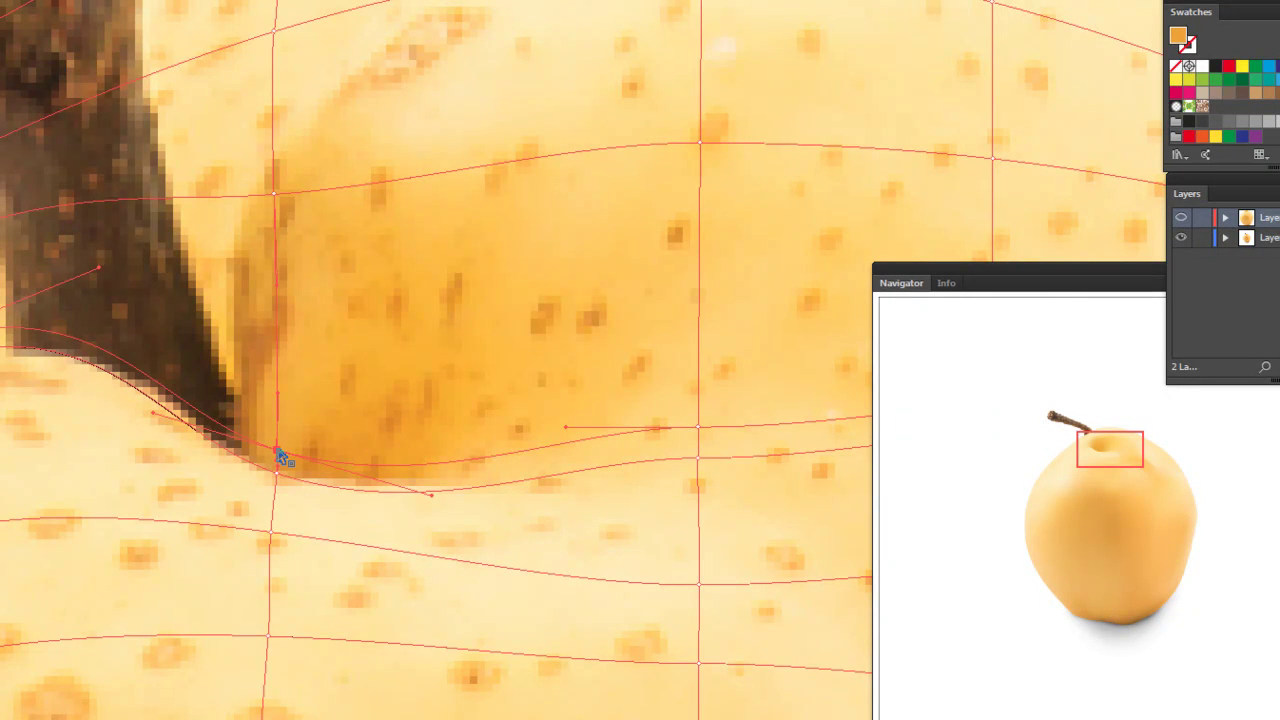
pyautogui.moveTo(280, 455); pyautogui.dragTo(274, 297)
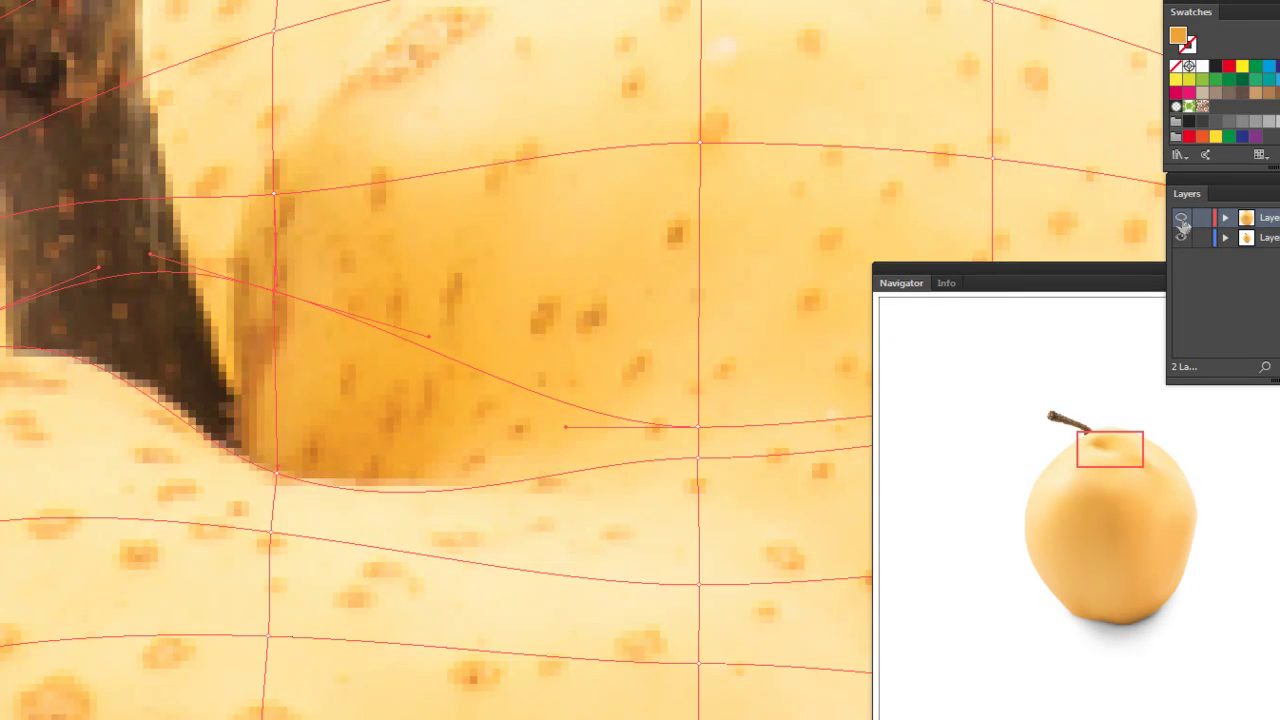
# Preview the rendered mesh, pull the point down to deepen the hollow's shading, then deselect.
pyautogui.click(1181, 220)
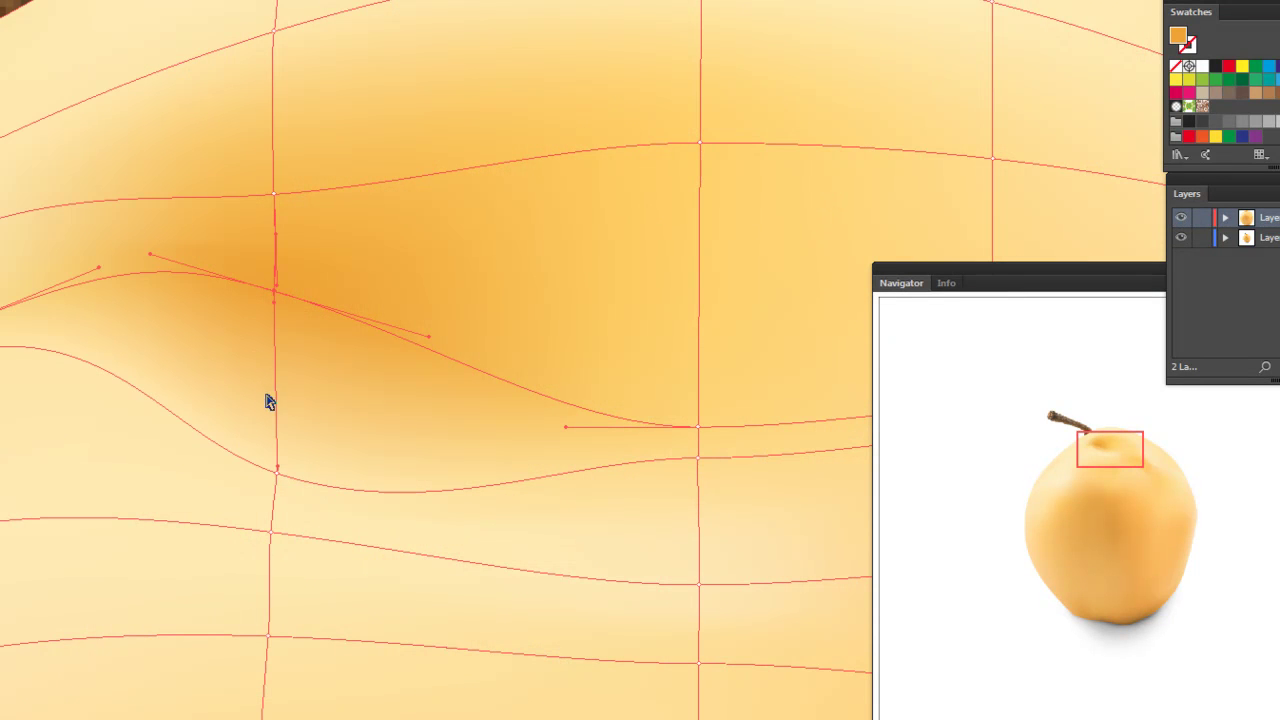
pyautogui.moveTo(279, 290); pyautogui.dragTo(278, 450)
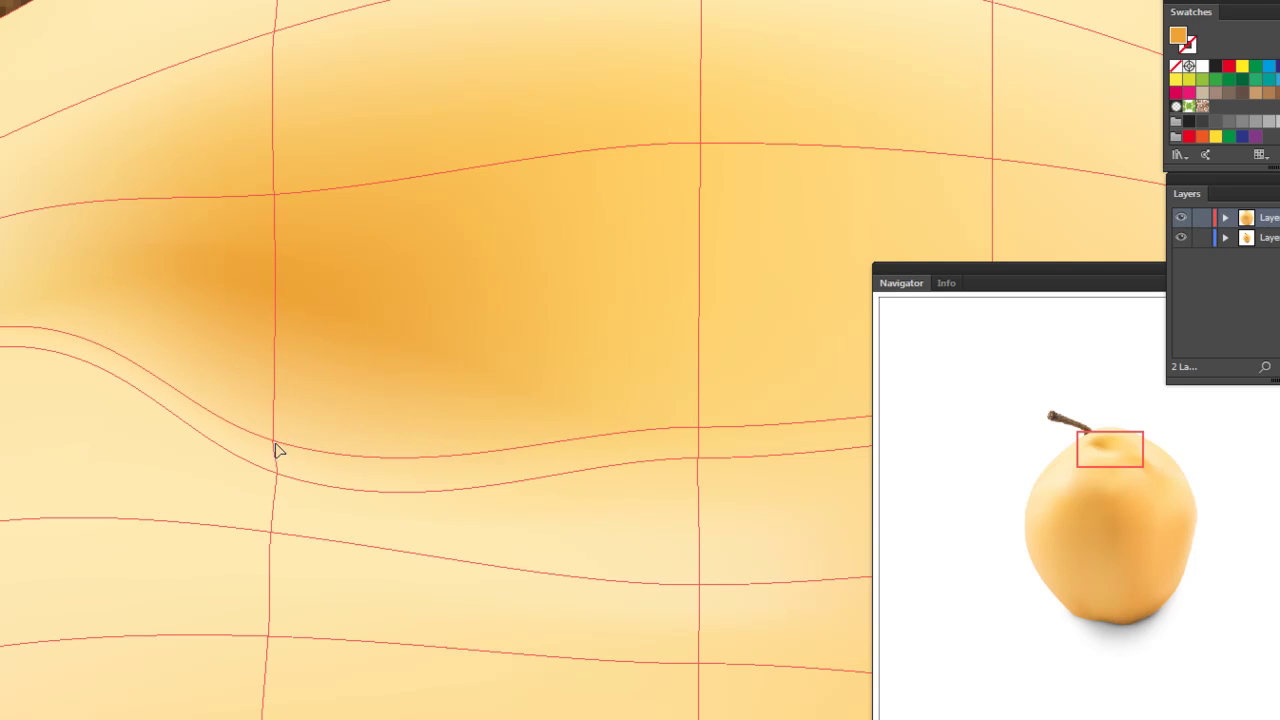
pyautogui.click(277, 455)
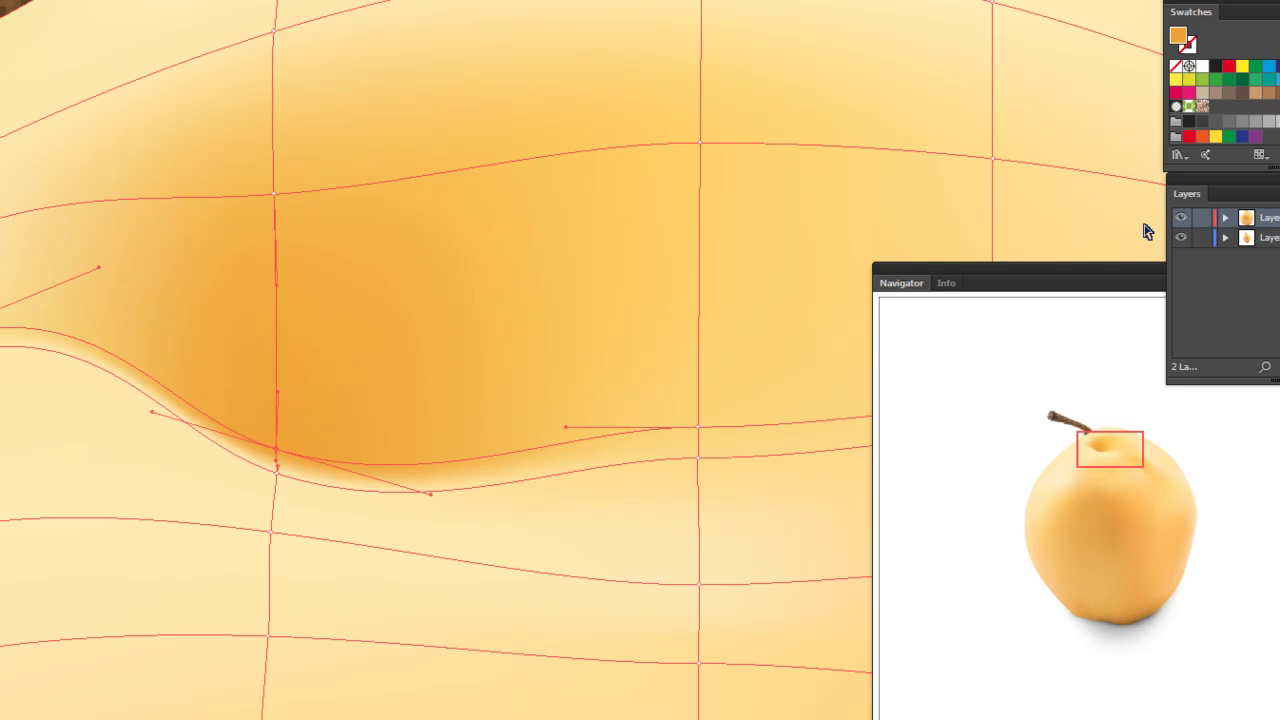
pyautogui.hotkey('ctrl', 'shift', 'a')
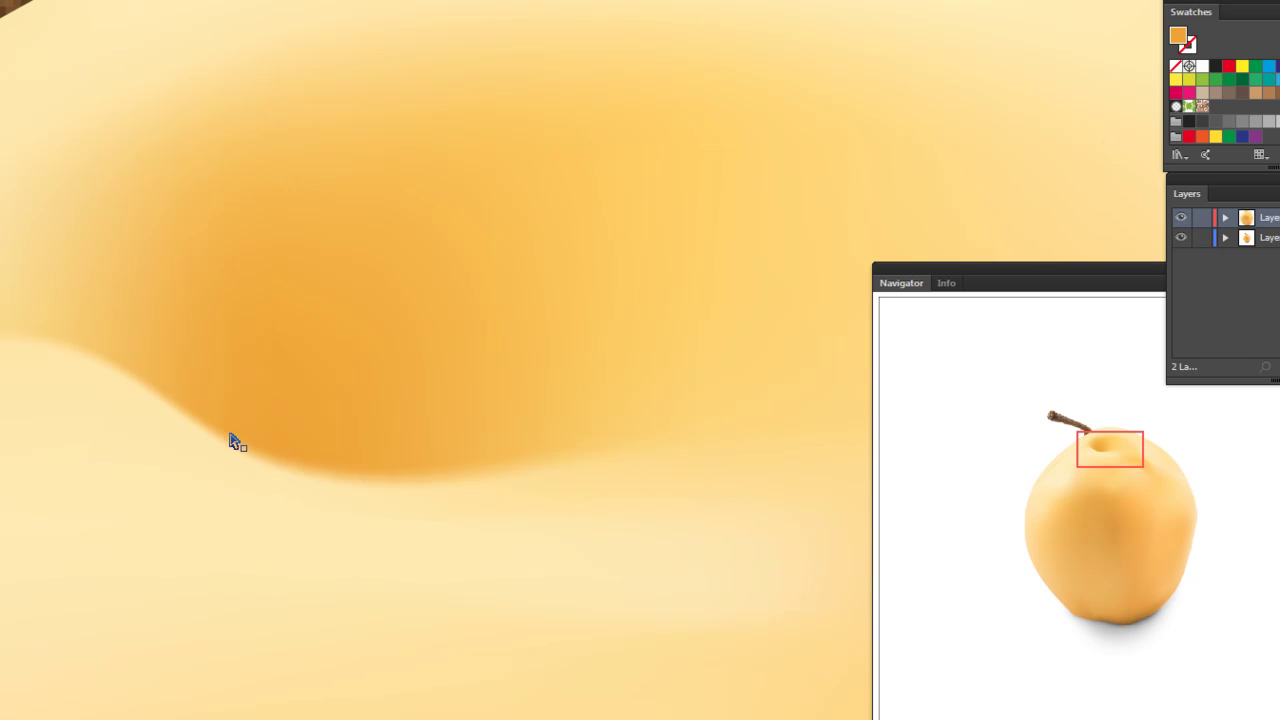
pyautogui.keyDown('ctrl'); pyautogui.click(1180, 219); pyautogui.keyUp('ctrl')
# Zoom out, then pan and zoom in until the stem base fills the view.
pyautogui.hotkey('ctrl', '-')
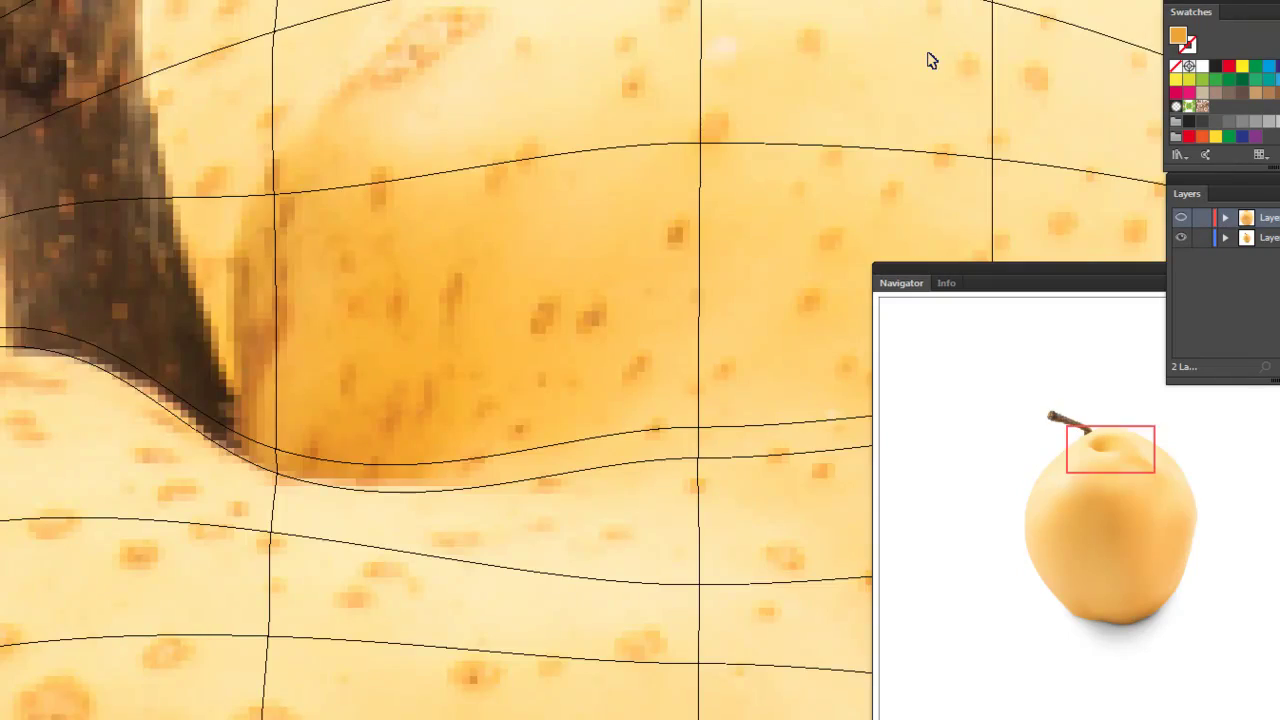
pyautogui.hotkey('ctrl', '-')
pyautogui.hotkey('ctrl', '-')
pyautogui.hotkey('ctrl', '-')
pyautogui.scroll(-5, 433, 205)
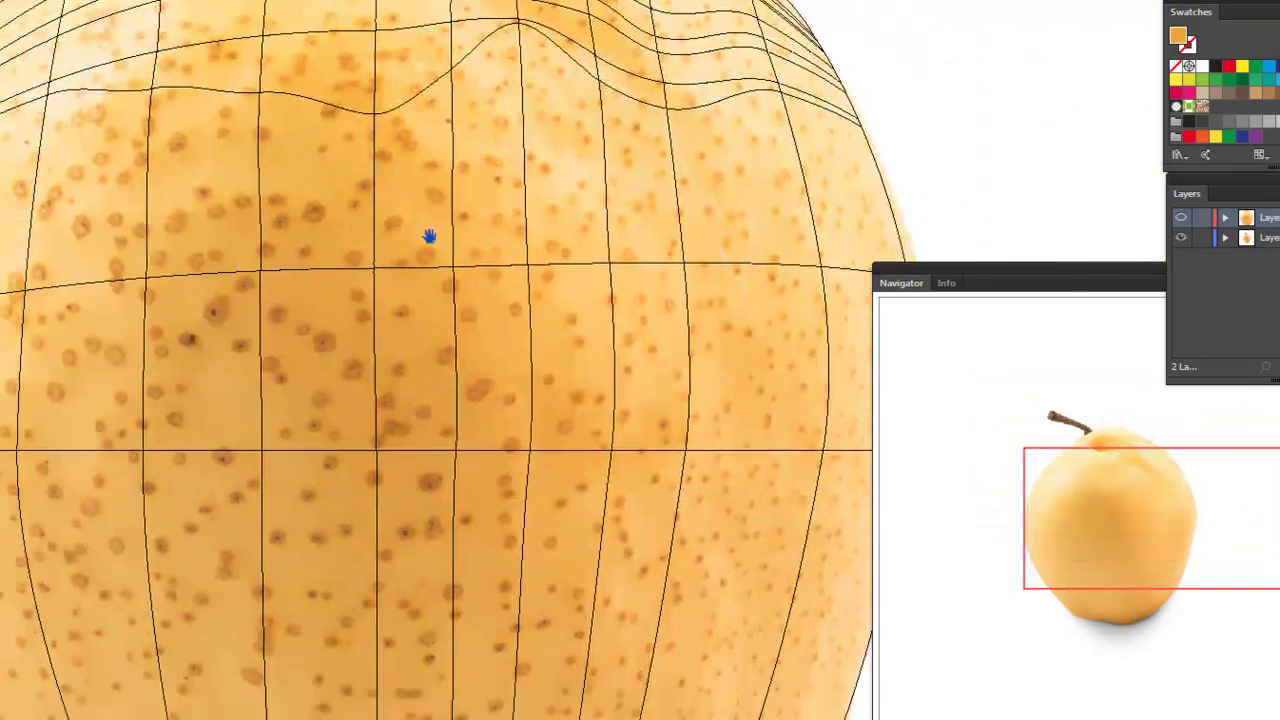
pyautogui.scroll(-2, 430, 300)
pyautogui.scroll(2, 486, 470)
pyautogui.scroll(2, 374, 274)
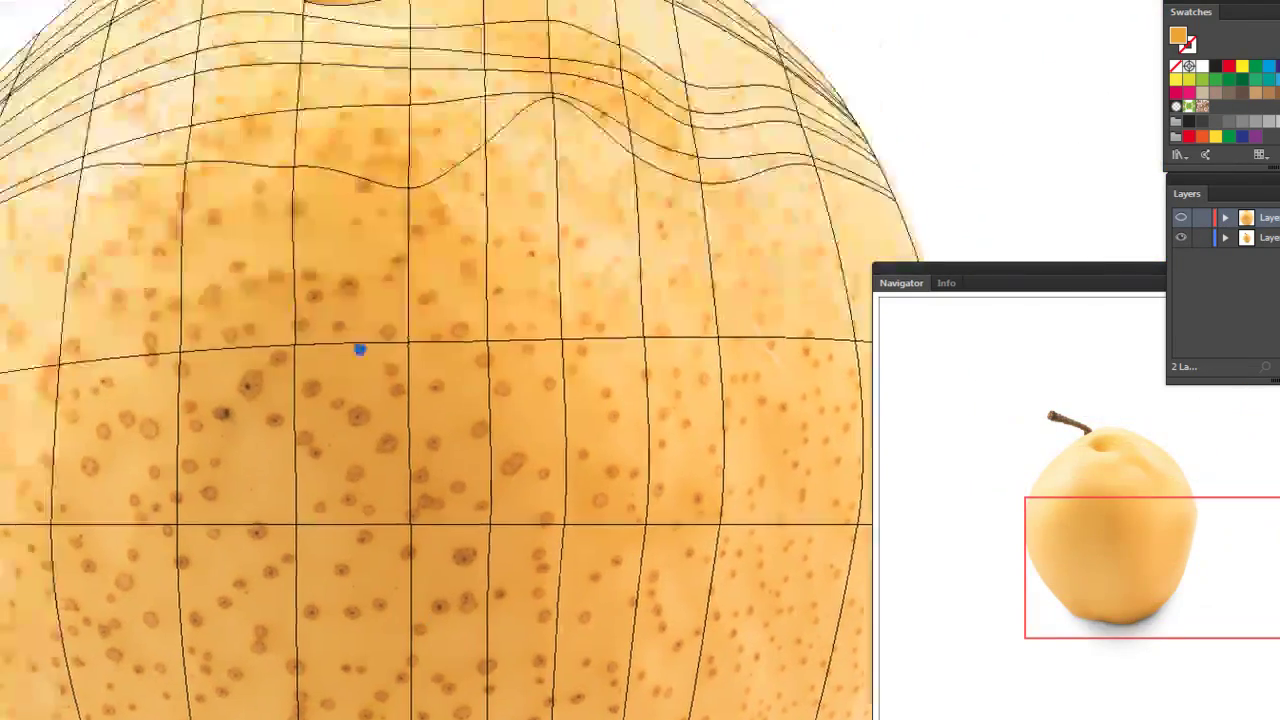
pyautogui.scroll(2, 357, 346)
pyautogui.scroll(1, 331, 371)
pyautogui.moveTo(405, 463)
pyautogui.mouseDown()
pyautogui.moveTo(303, 294)
pyautogui.moveTo(366, 320)
pyautogui.moveTo(320, 297)
pyautogui.mouseUp()
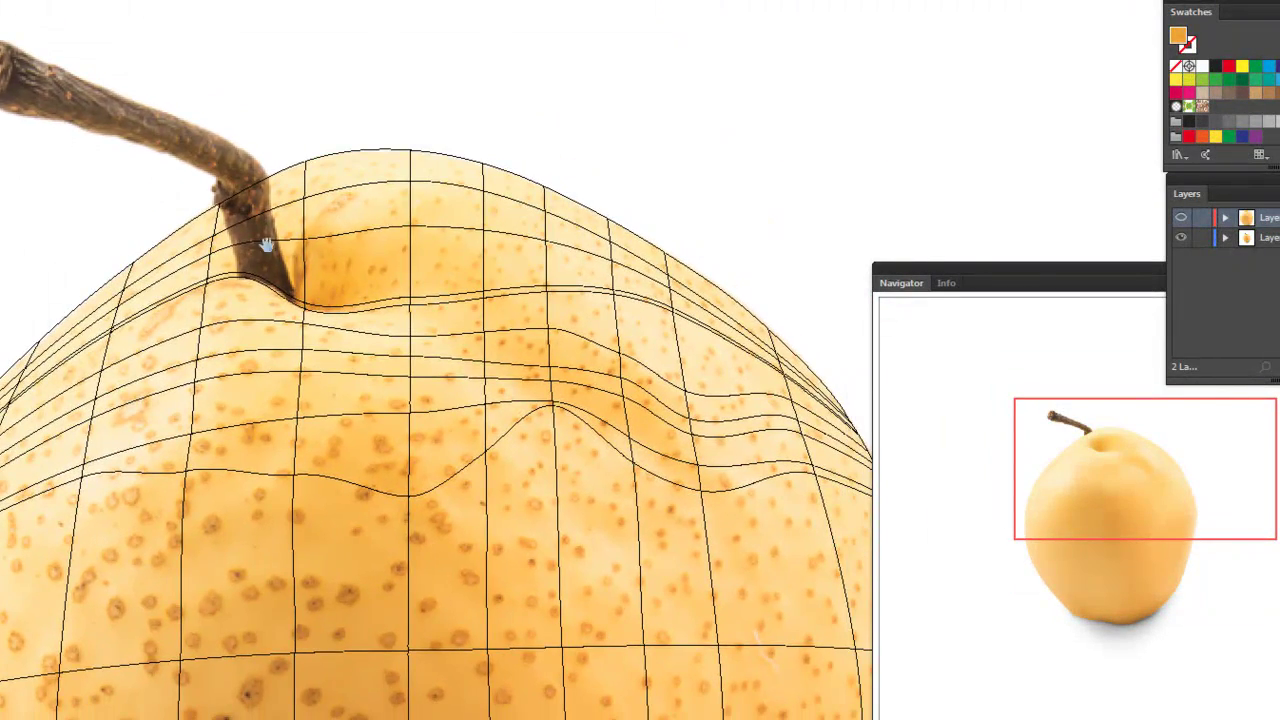
pyautogui.moveTo(266, 246); pyautogui.dragTo(386, 371)
pyautogui.hotkey('ctrl', '+')
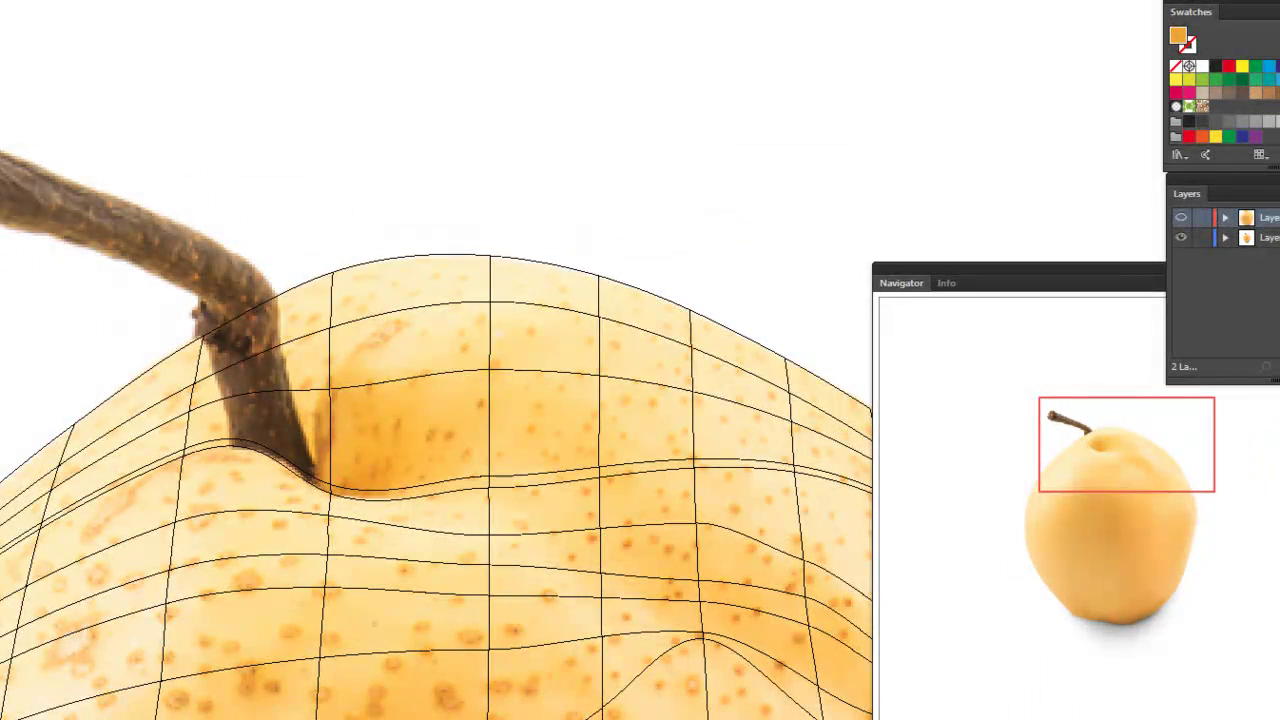
pyautogui.moveTo(307, 210); pyautogui.dragTo(389, 197)
pyautogui.moveTo(320, 174); pyautogui.dragTo(400, 283)
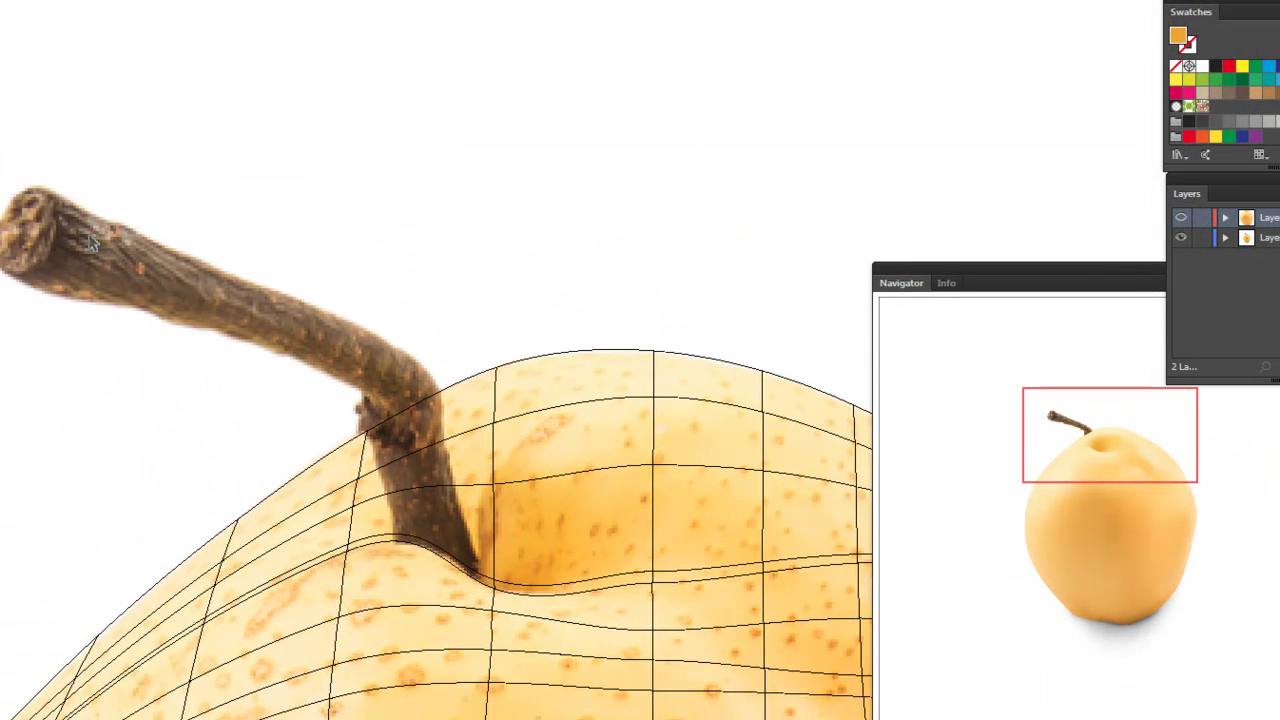
# Draw a stray rectangle beside the stem and discard it.
pyautogui.press('m')
pyautogui.moveTo(294, 58); pyautogui.dragTo(395, 625)
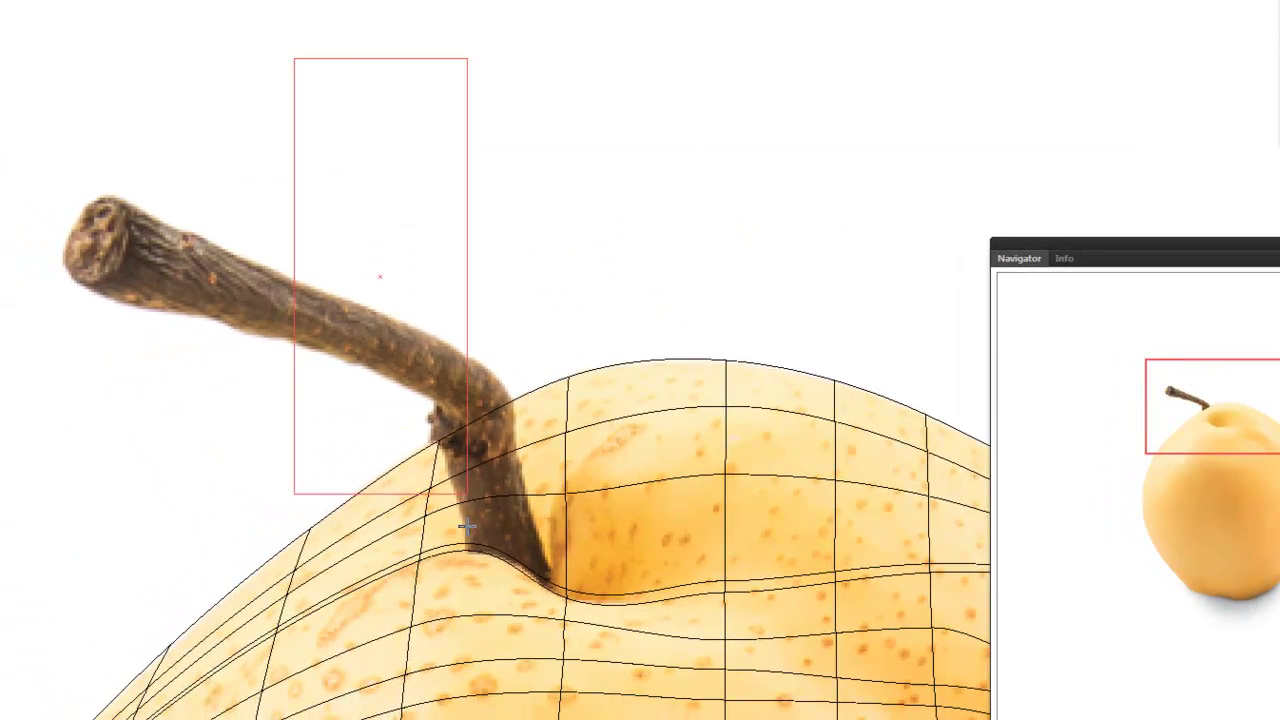
pyautogui.click(518, 171)
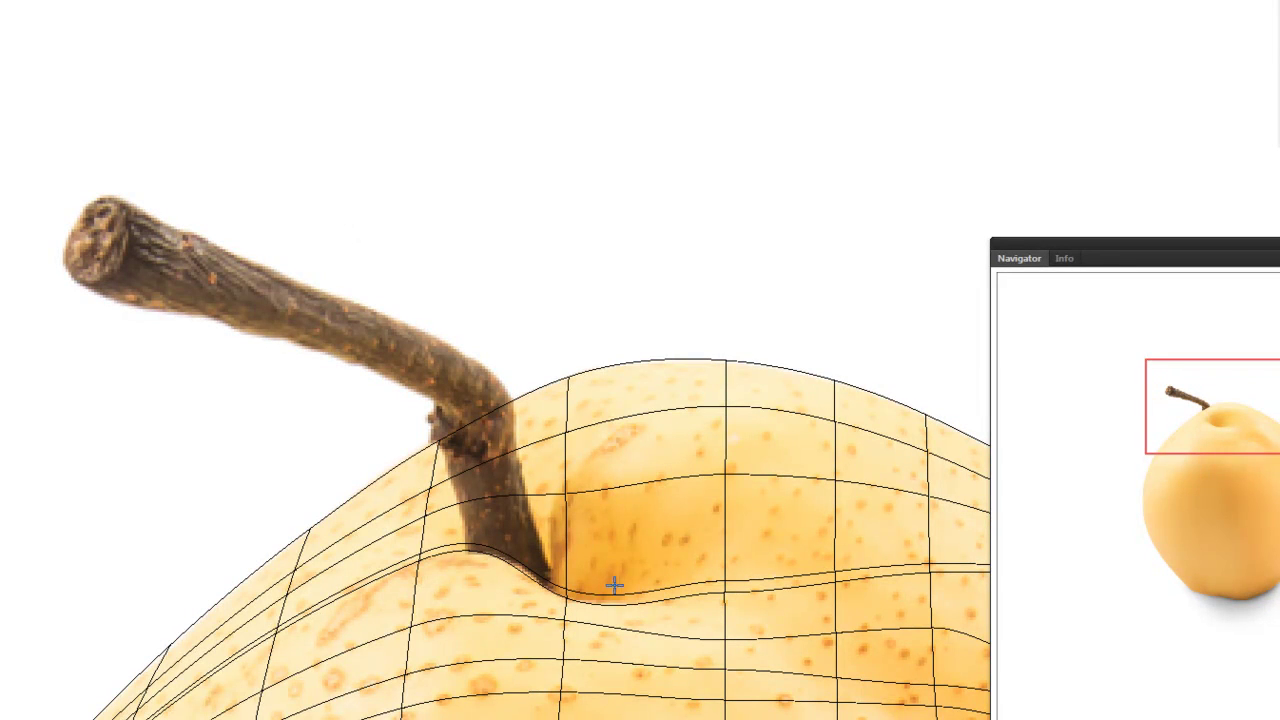
pyautogui.scroll(-2, 390, 360)
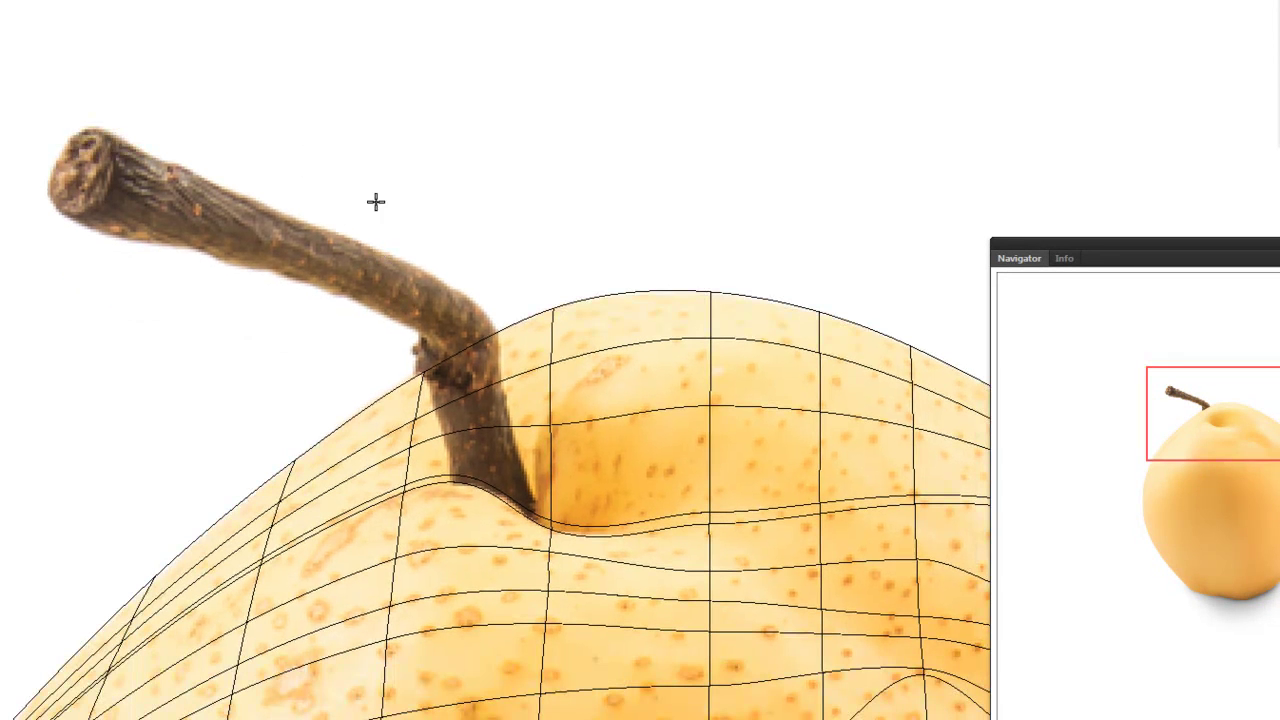
pyautogui.scroll(-2, 440, 320)
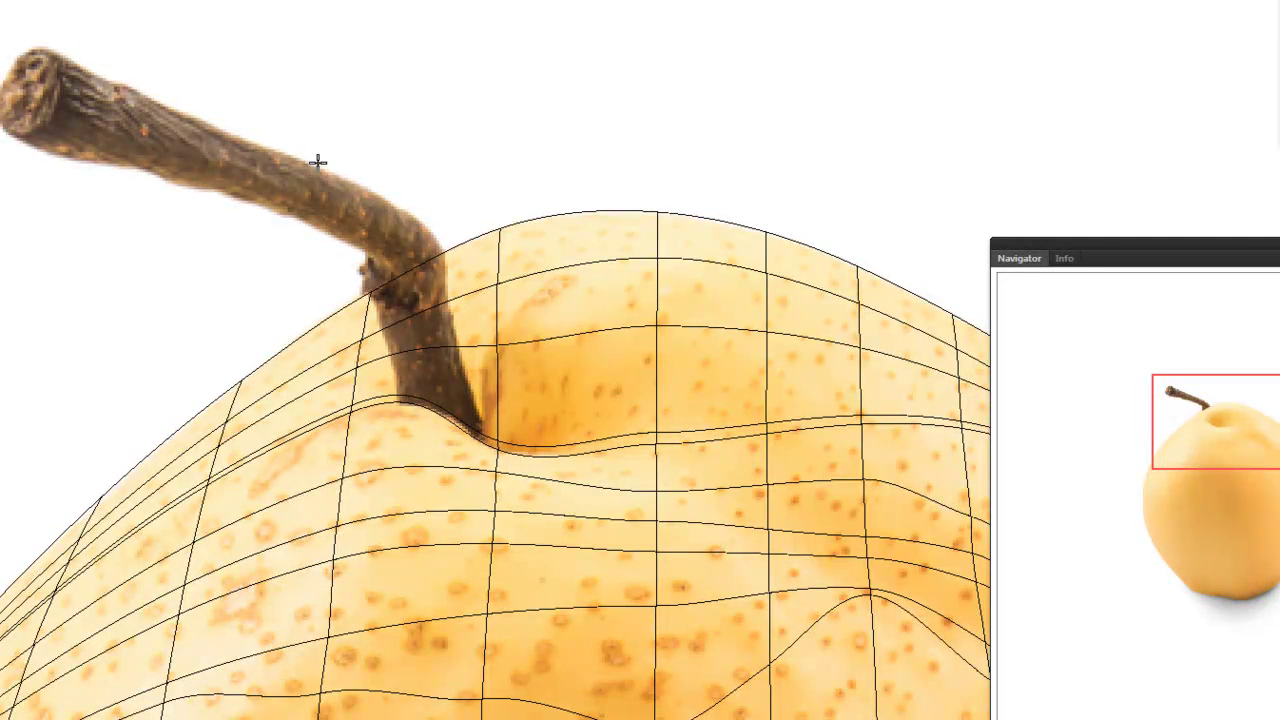
pyautogui.scroll(3, 317, 162)
# Draw a tall rectangle over the stem base and bring up its Create Gradient Mesh settings.
pyautogui.scroll(1, 371, 314)
pyautogui.moveTo(442, 106)
pyautogui.mouseDown()
pyautogui.moveTo(530, 612)
pyautogui.moveTo(538, 603)
pyautogui.mouseUp()
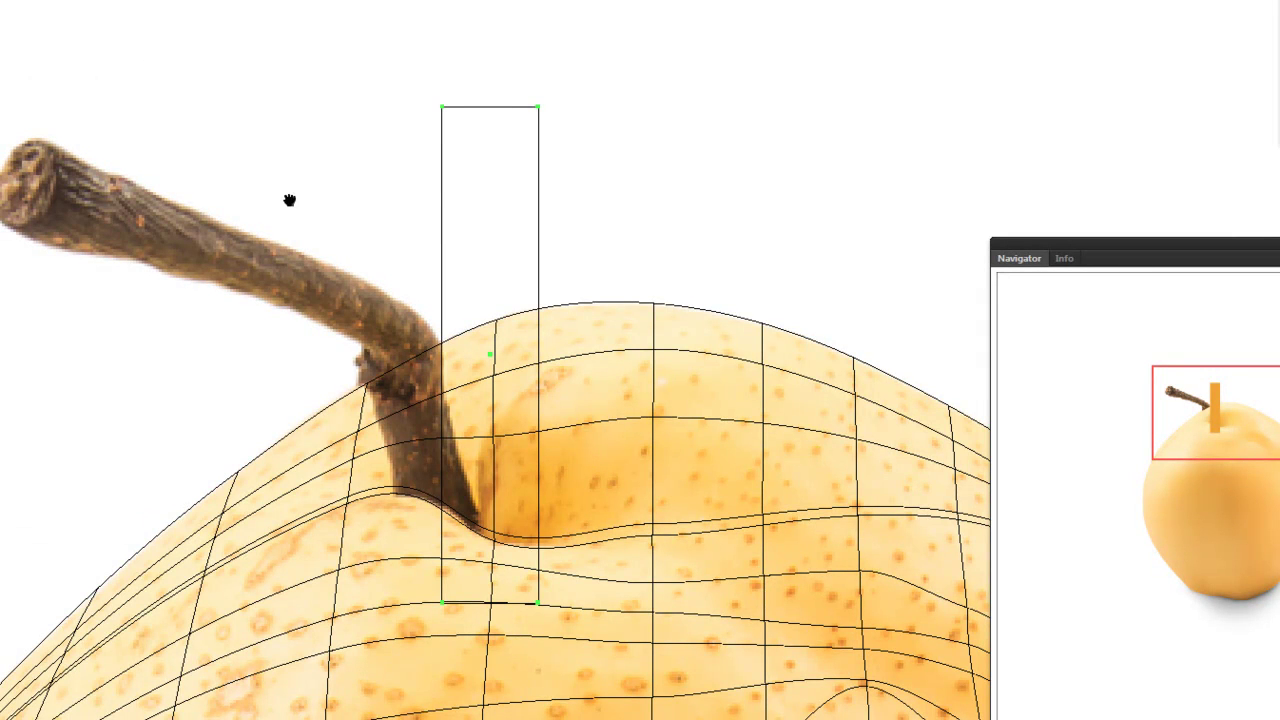
pyautogui.moveTo(289, 200); pyautogui.dragTo(277, 222)
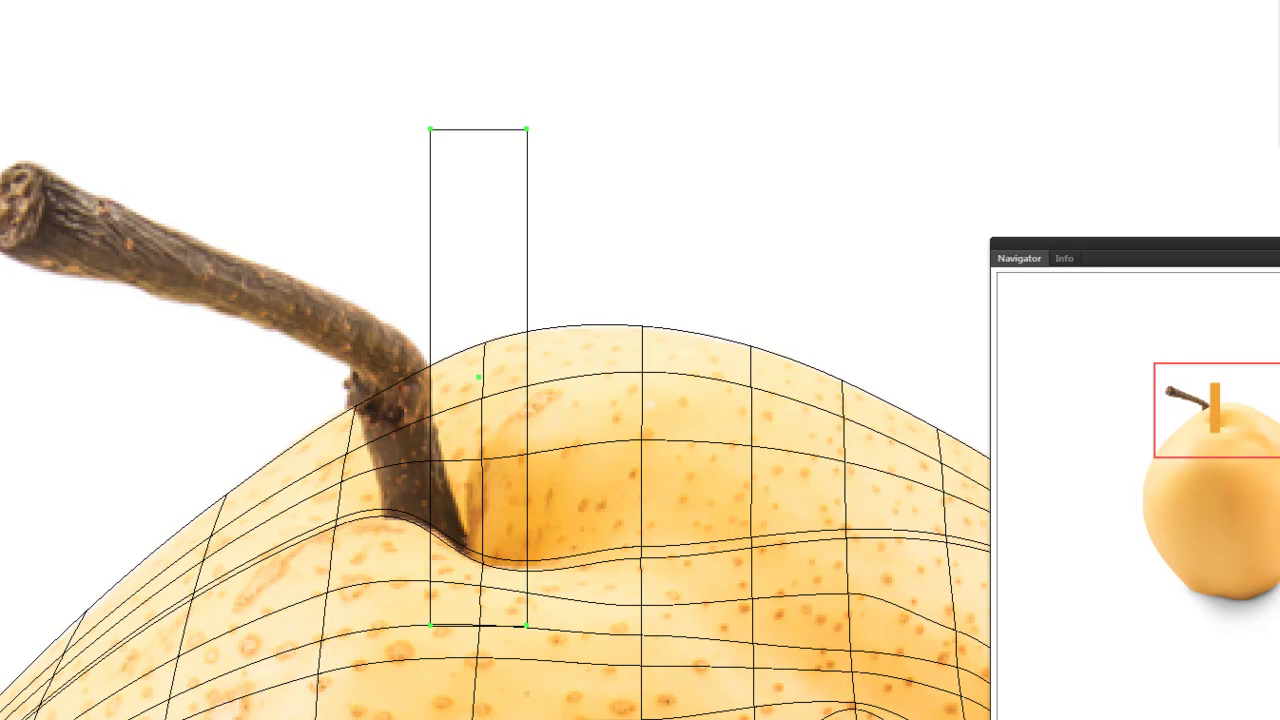
pyautogui.click(190, 140)
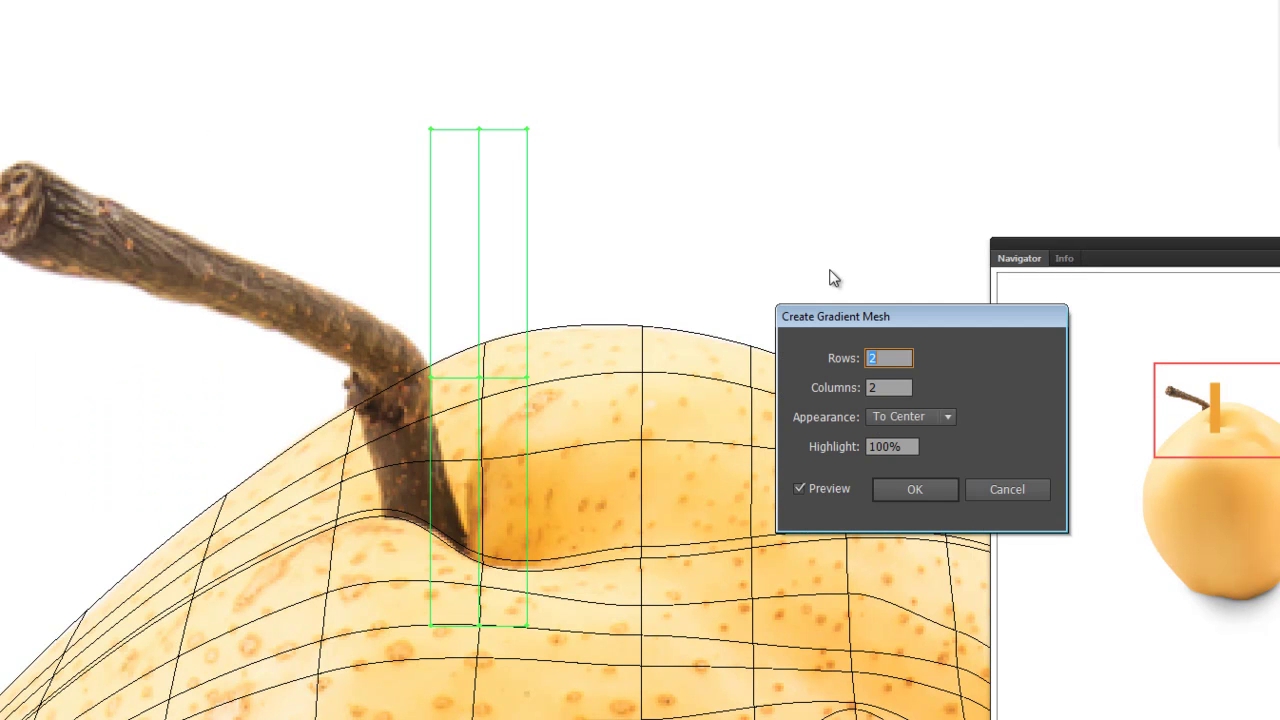
# Make the rectangle a 2-row, 2-column mesh, rotate it to the stem's angle and move it onto the stem.
pyautogui.click(912, 492)
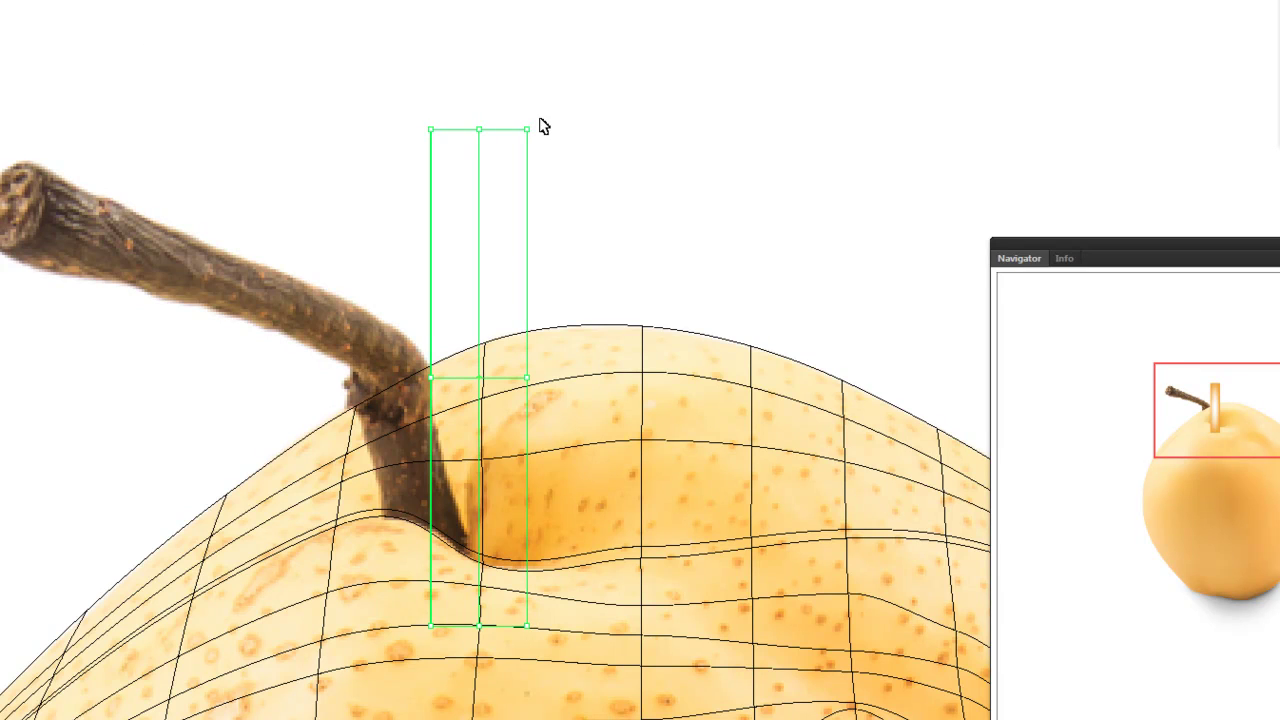
pyautogui.moveTo(540, 126); pyautogui.dragTo(203, 107)
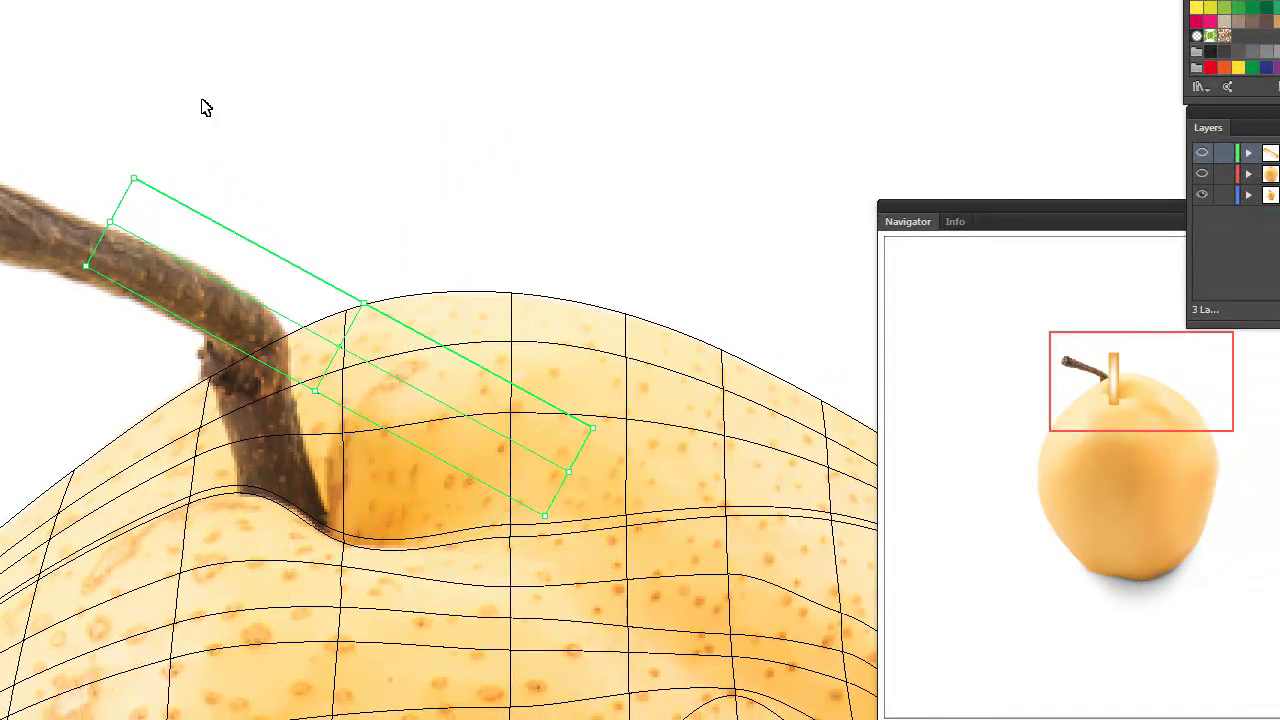
pyautogui.moveTo(618, 433)
pyautogui.mouseDown()
pyautogui.moveTo(392, 357)
pyautogui.moveTo(357, 237)
pyautogui.moveTo(530, 272)
pyautogui.mouseUp()
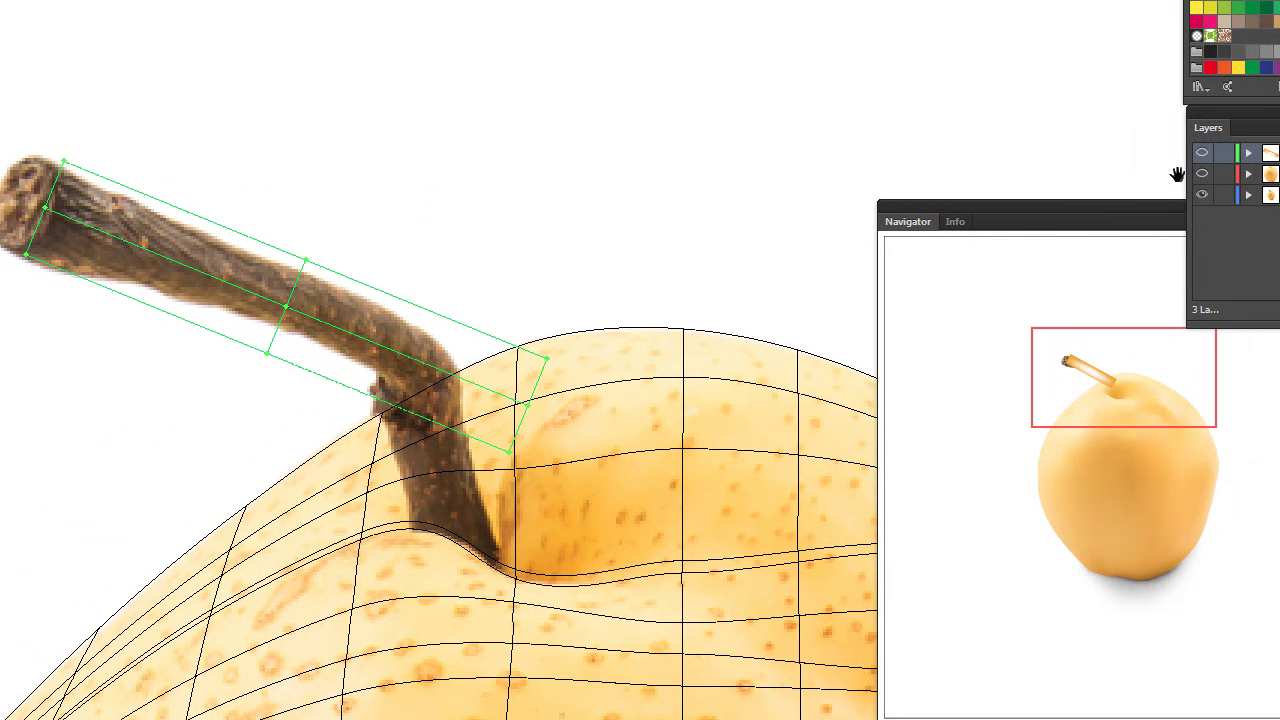
pyautogui.hotkey('ctrl', 'shift', 'a')
pyautogui.click(193, 220)
# Fit the mesh's end corners and edge around the stem's cut tip.
pyautogui.hotkey('ctrl', '+')
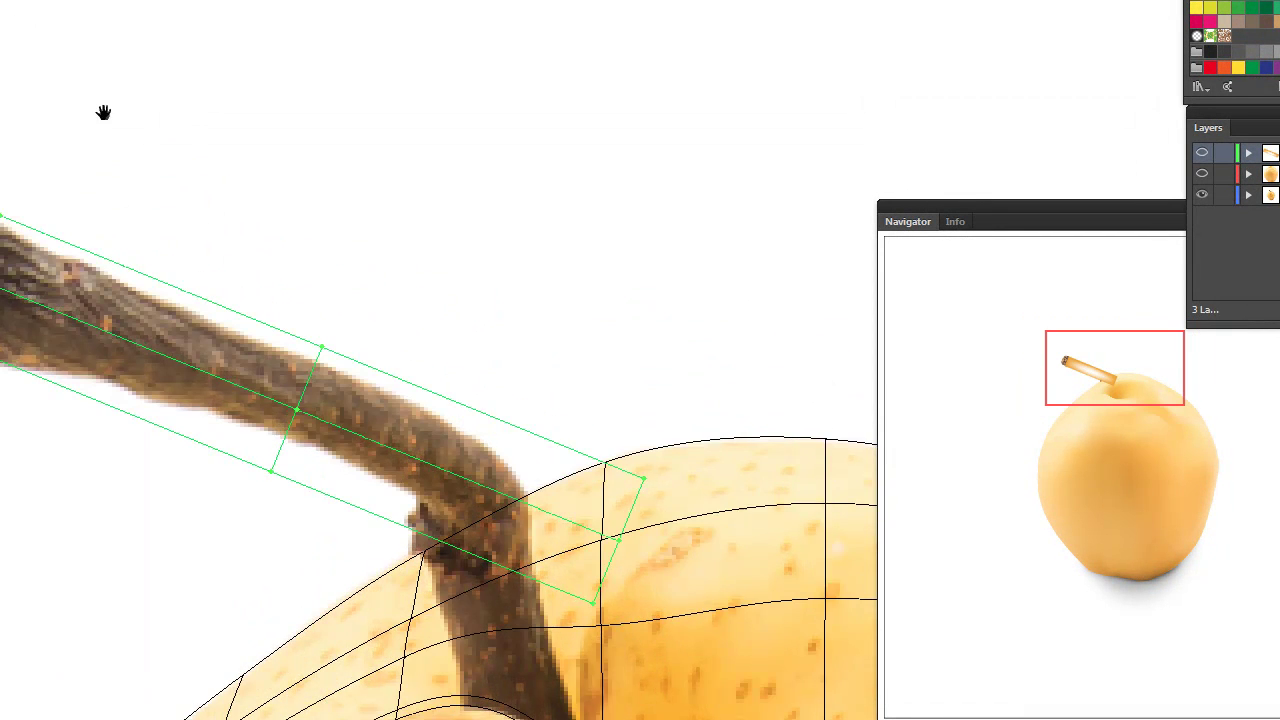
pyautogui.moveTo(103, 112); pyautogui.dragTo(290, 214)
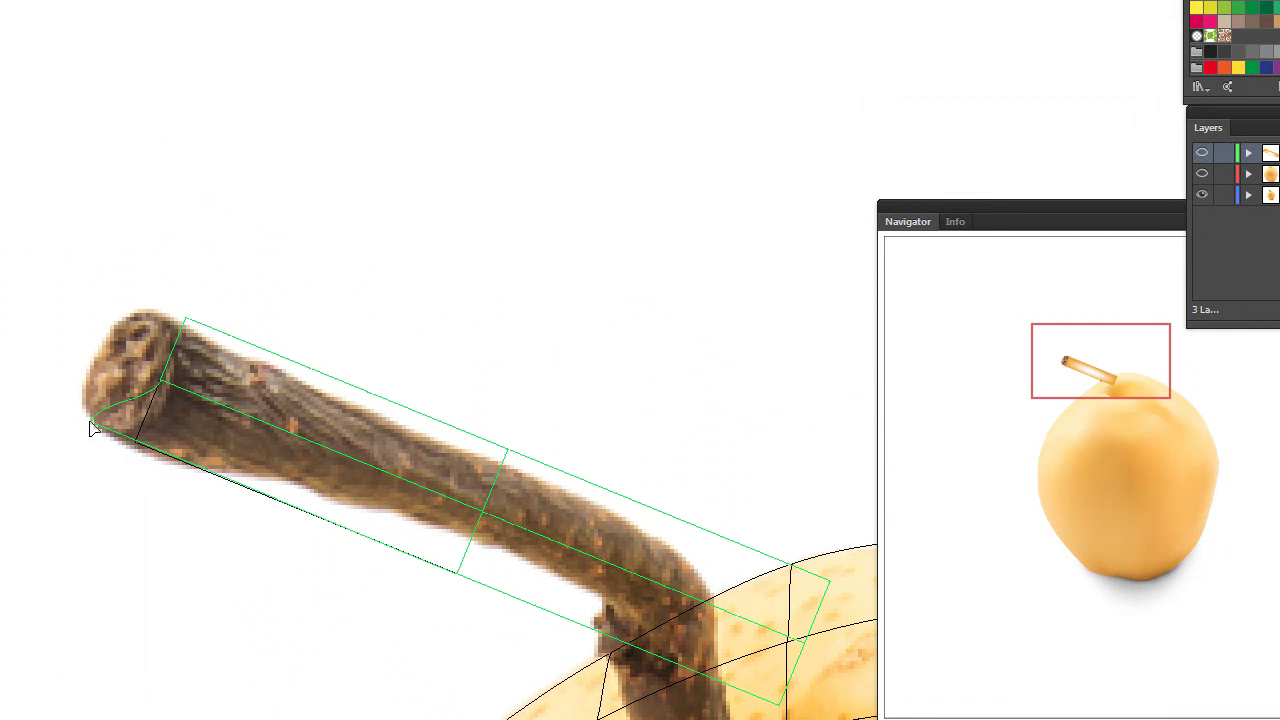
pyautogui.moveTo(160, 380); pyautogui.dragTo(97, 356)
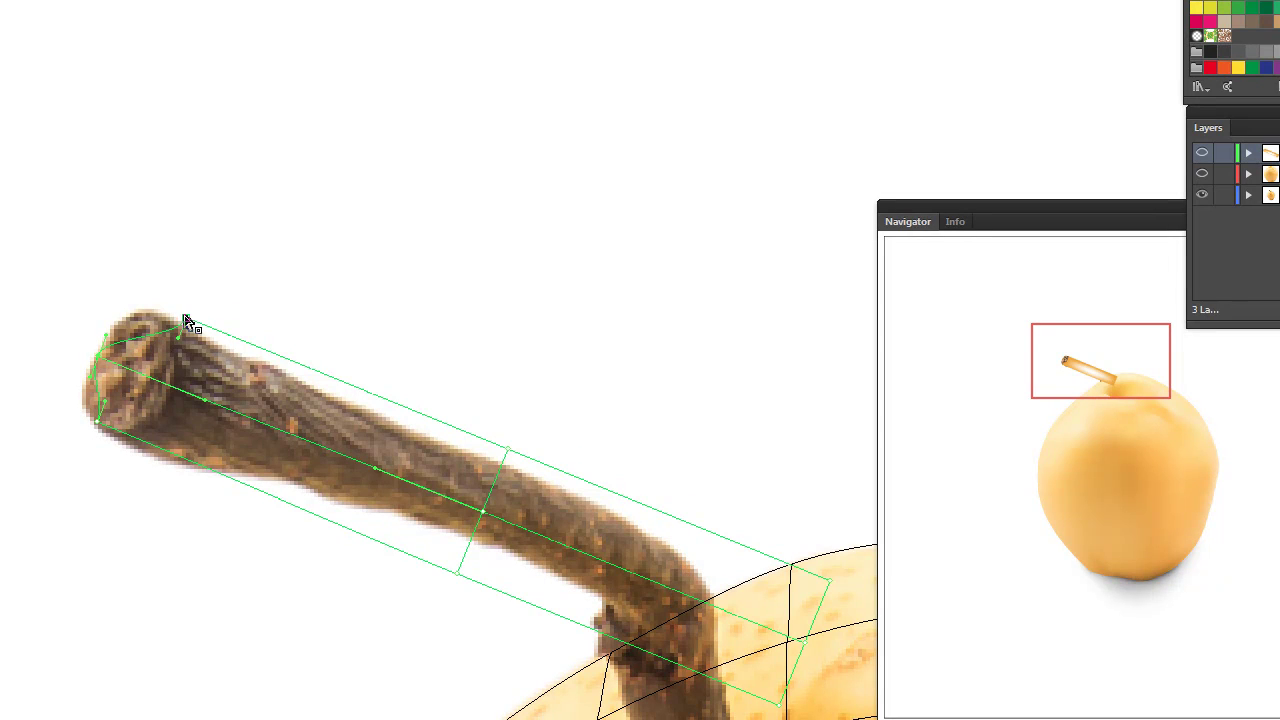
pyautogui.moveTo(182, 320); pyautogui.dragTo(142, 310)
pyautogui.moveTo(96, 428); pyautogui.dragTo(84, 403)
pyautogui.moveTo(150, 320); pyautogui.dragTo(132, 336)
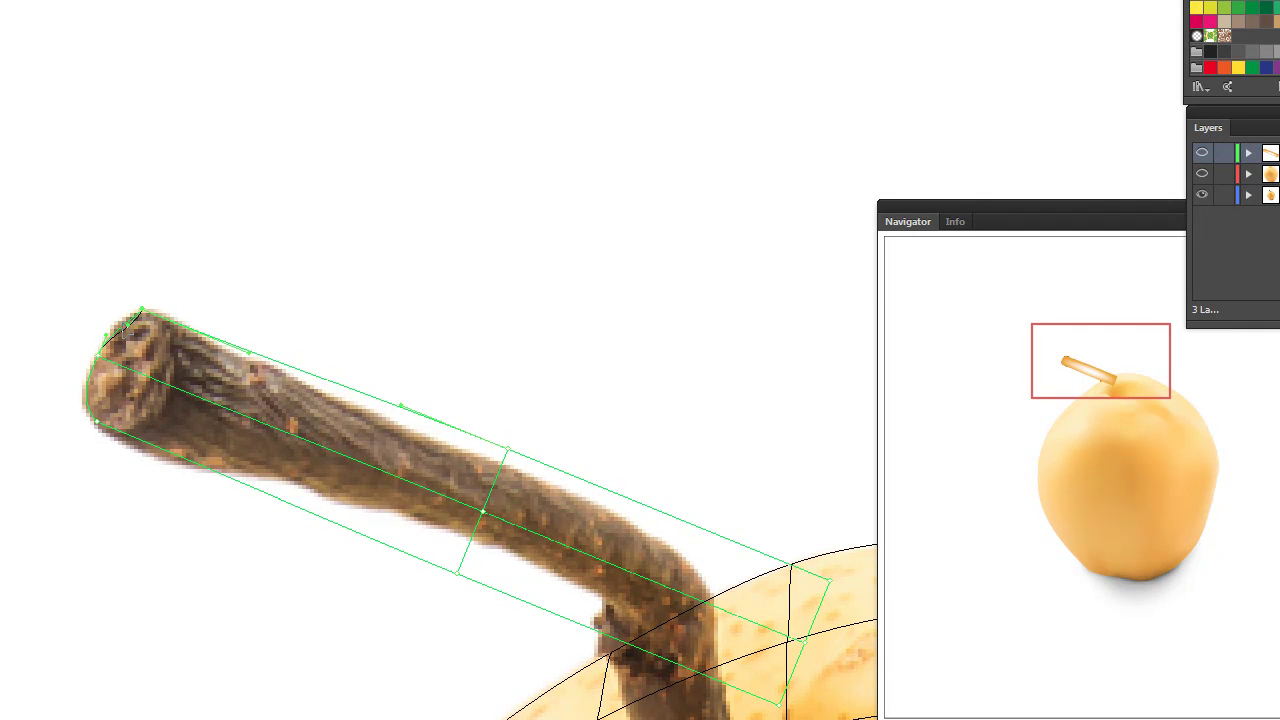
# Bend the mesh's edges along the stem's curve down to the pear's top.
pyautogui.moveTo(764, 693)
pyautogui.mouseDown()
pyautogui.moveTo(362, 345)
pyautogui.moveTo(254, 455)
pyautogui.mouseUp()
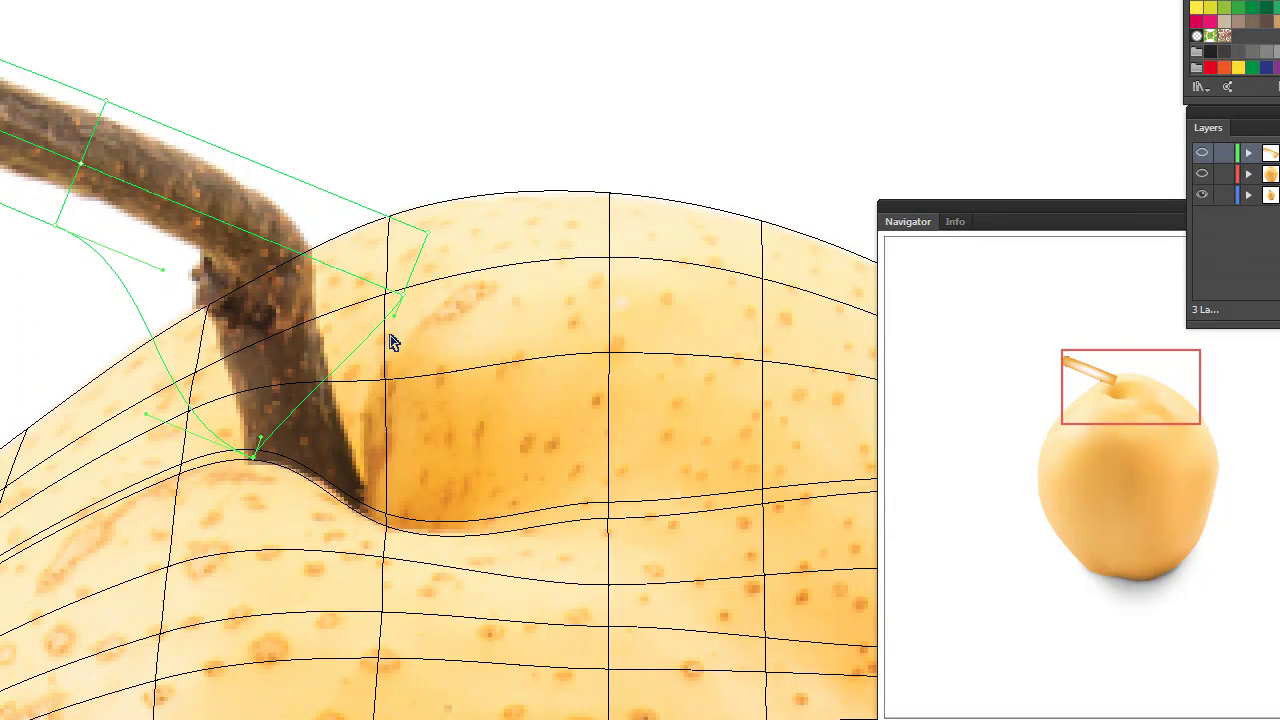
pyautogui.moveTo(400, 296); pyautogui.dragTo(315, 466)
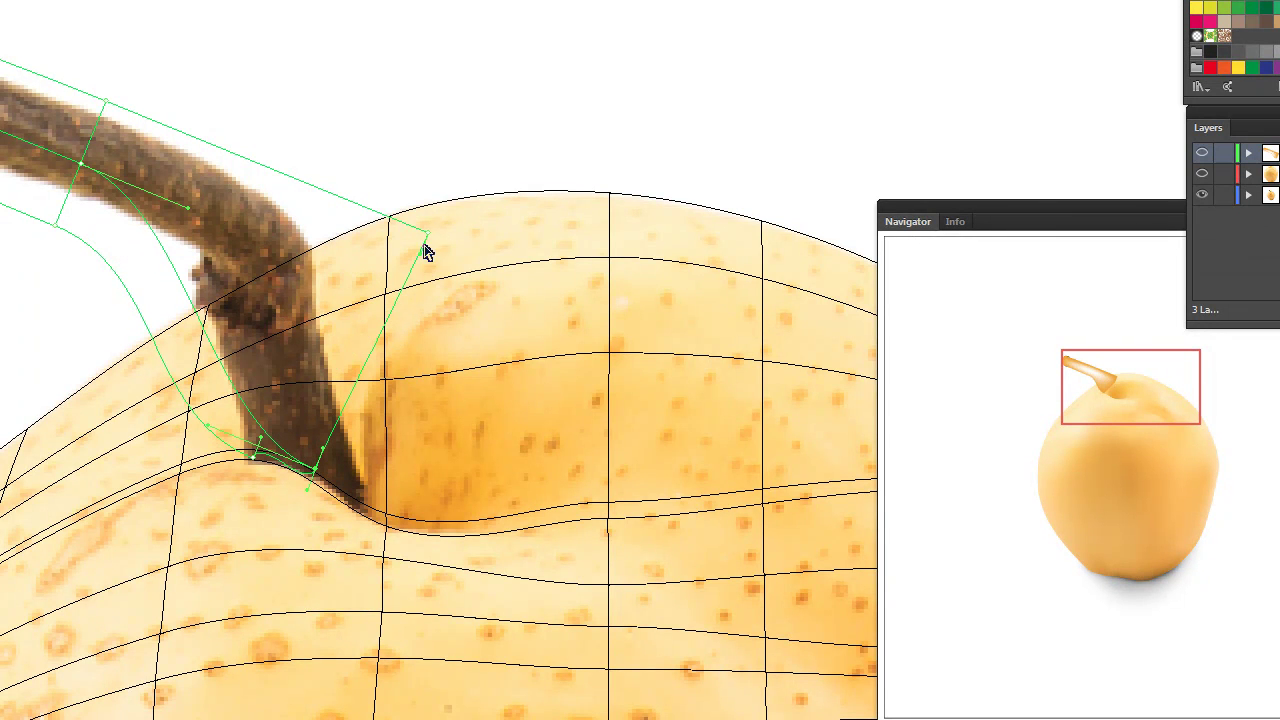
pyautogui.moveTo(55, 226); pyautogui.dragTo(97, 178)
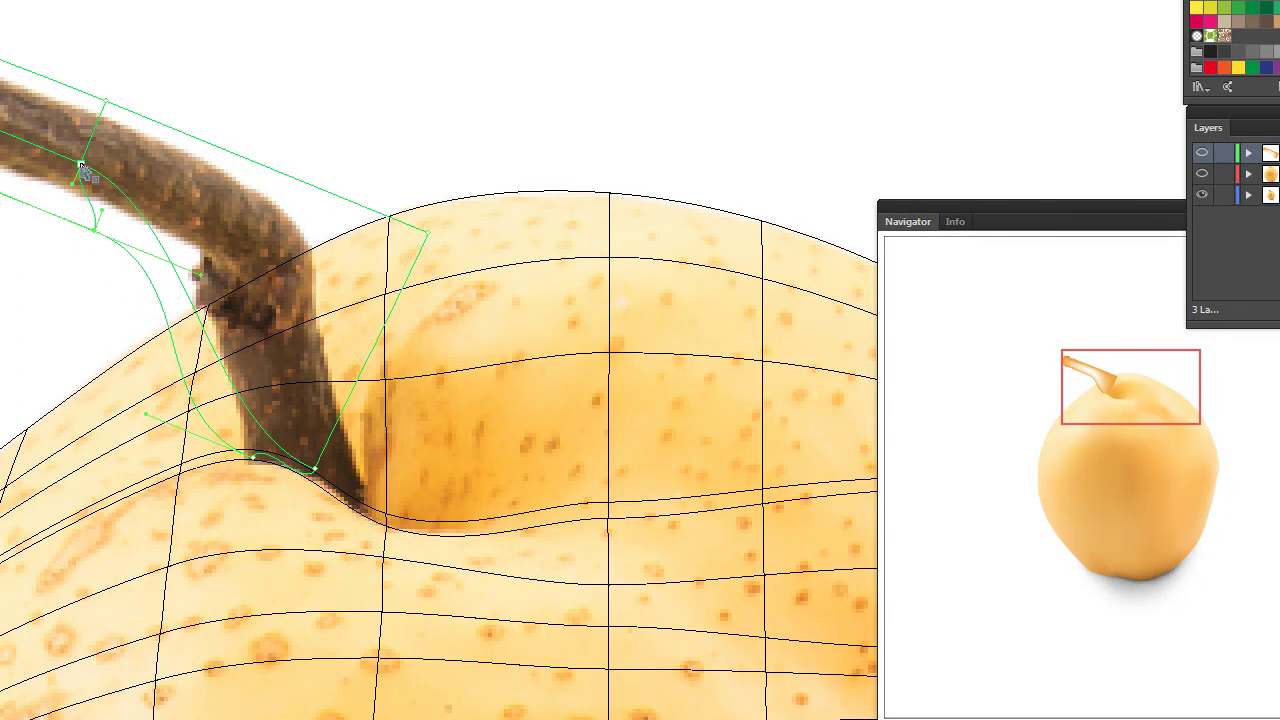
pyautogui.moveTo(109, 106); pyautogui.dragTo(288, 210)
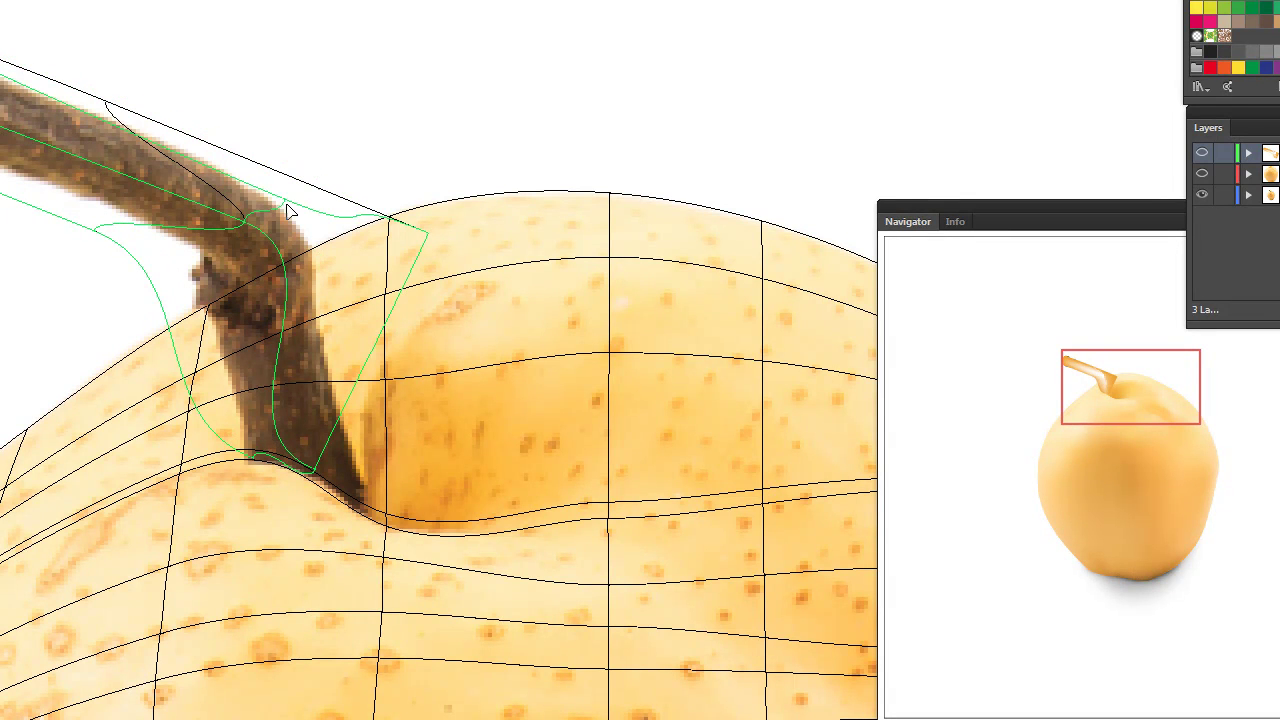
pyautogui.click(116, 232)
pyautogui.moveTo(118, 237)
pyautogui.mouseDown()
pyautogui.moveTo(183, 245)
pyautogui.moveTo(2, 316)
pyautogui.mouseUp()
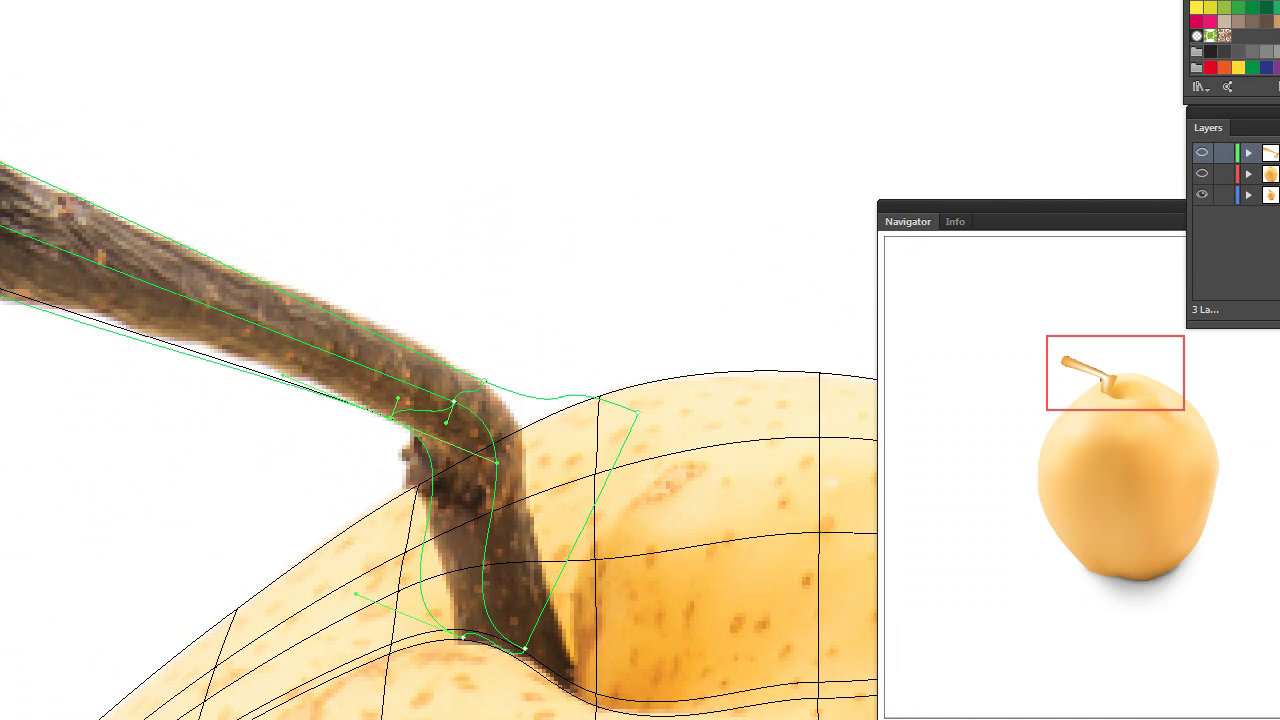
pyautogui.scroll(-2, 397, 265)
pyautogui.moveTo(397, 265)
pyautogui.mouseDown()
pyautogui.moveTo(437, 293)
pyautogui.moveTo(407, 306)
pyautogui.mouseUp()
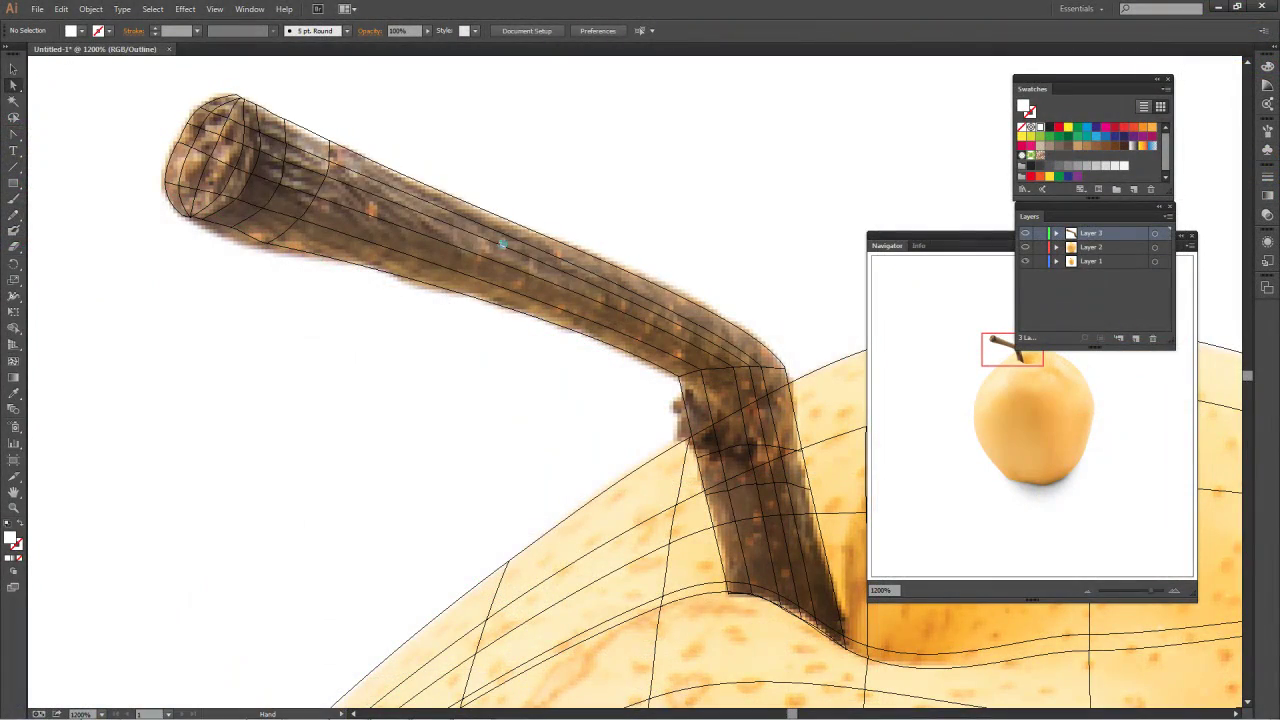
# Pan and zoom to frame the whole stem mesh and the pear's upper body.
pyautogui.moveTo(502, 244); pyautogui.dragTo(468, 237)
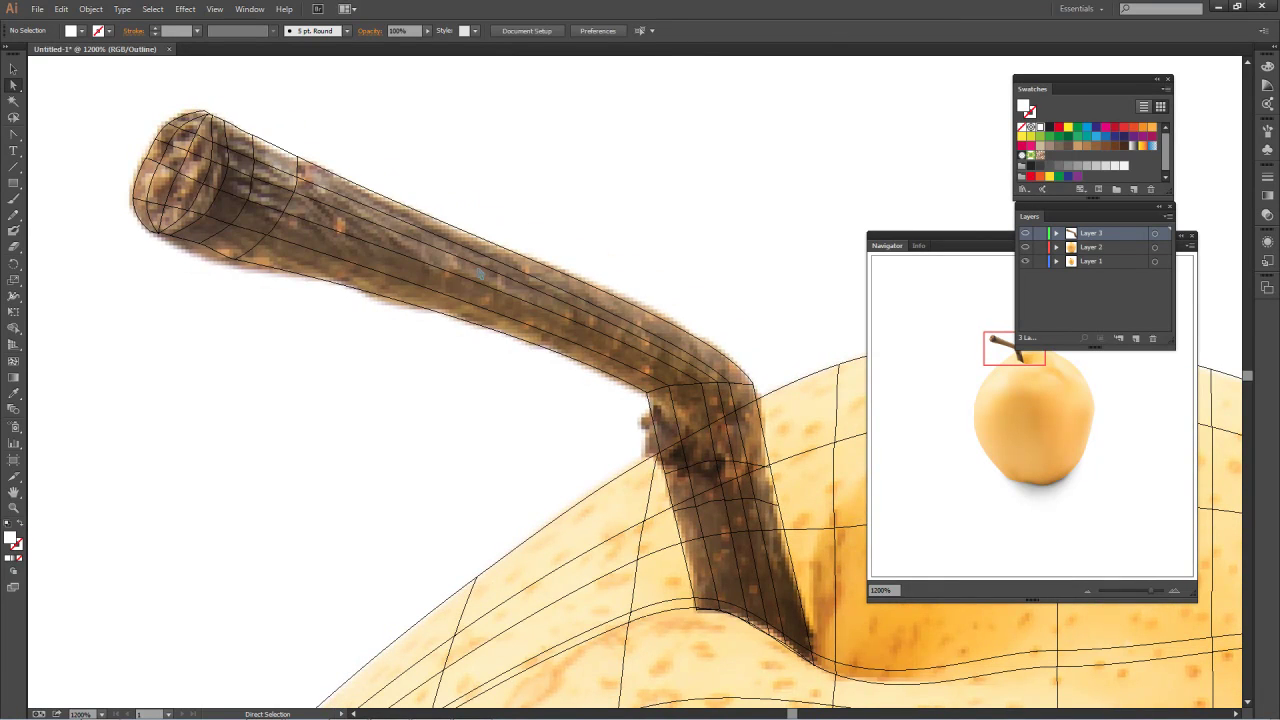
pyautogui.hotkey('ctrl', '-')
pyautogui.moveTo(422, 264); pyautogui.dragTo(350, 254)
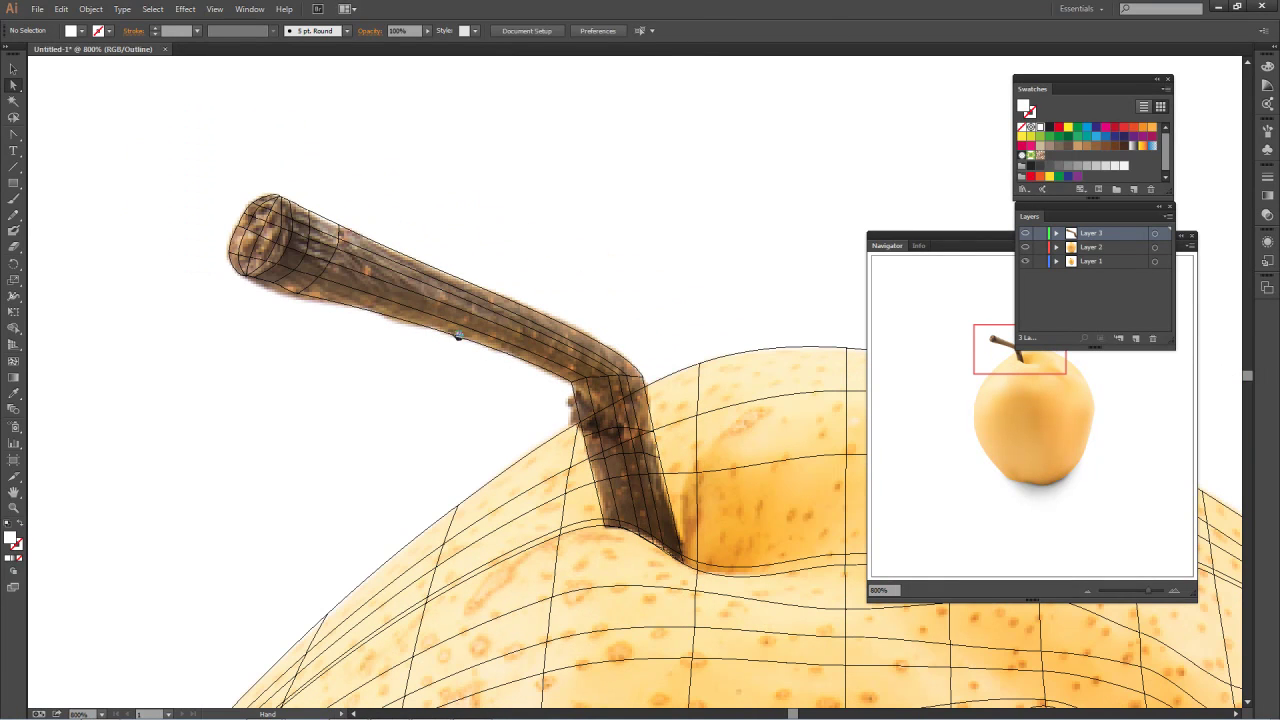
pyautogui.click(350, 252)
pyautogui.click(516, 255)
pyautogui.moveTo(520, 243); pyautogui.dragTo(537, 234)
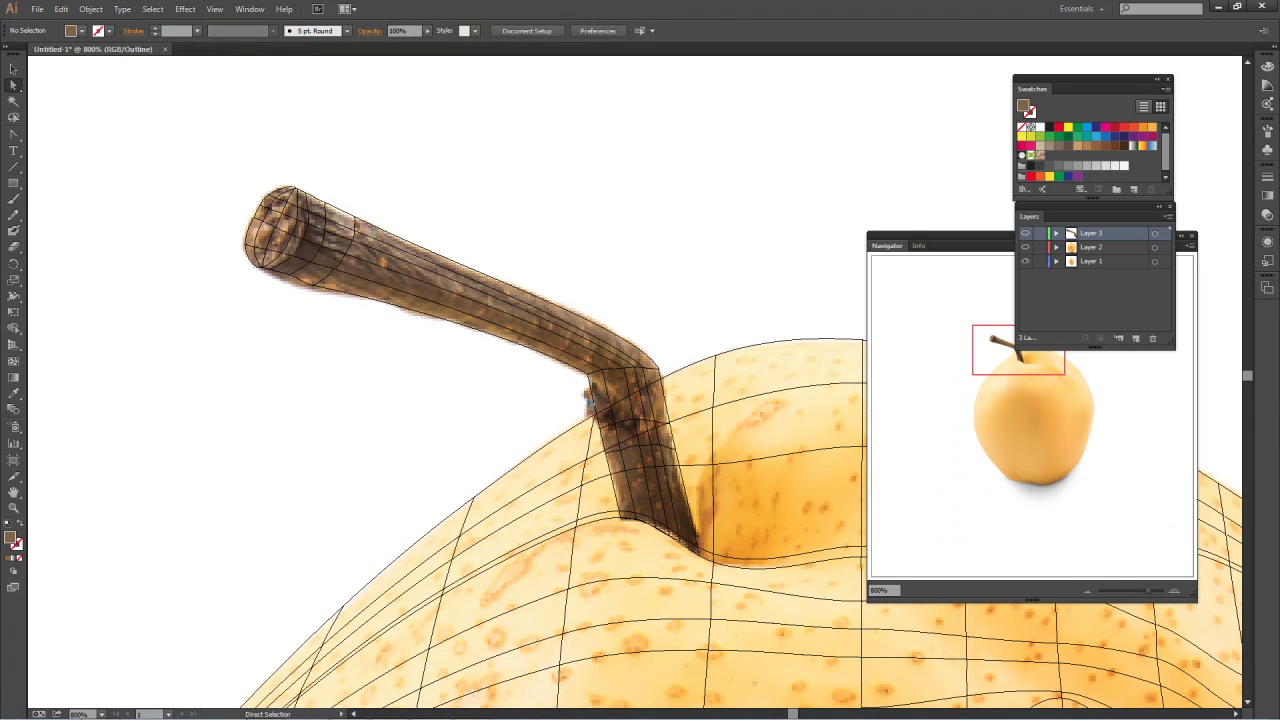
pyautogui.moveTo(600, 577); pyautogui.dragTo(520, 437)
pyautogui.moveTo(476, 483); pyautogui.dragTo(449, 337)
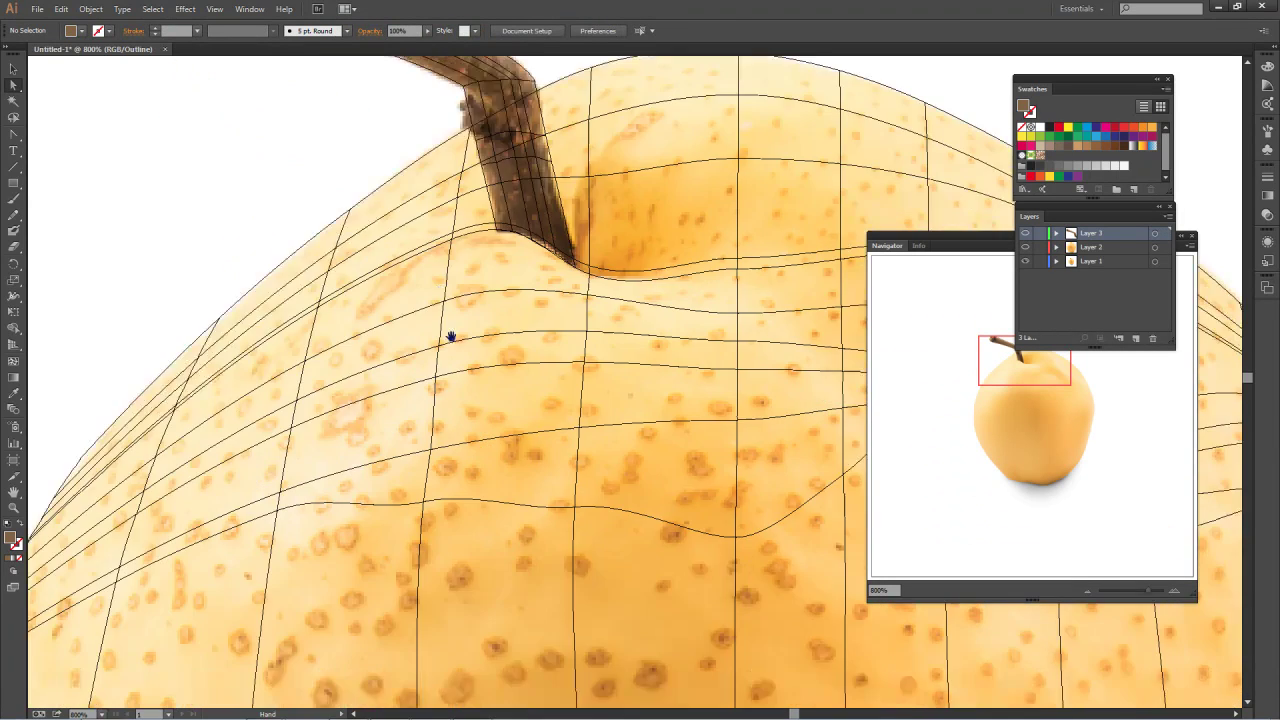
pyautogui.scroll(-2, 446, 369)
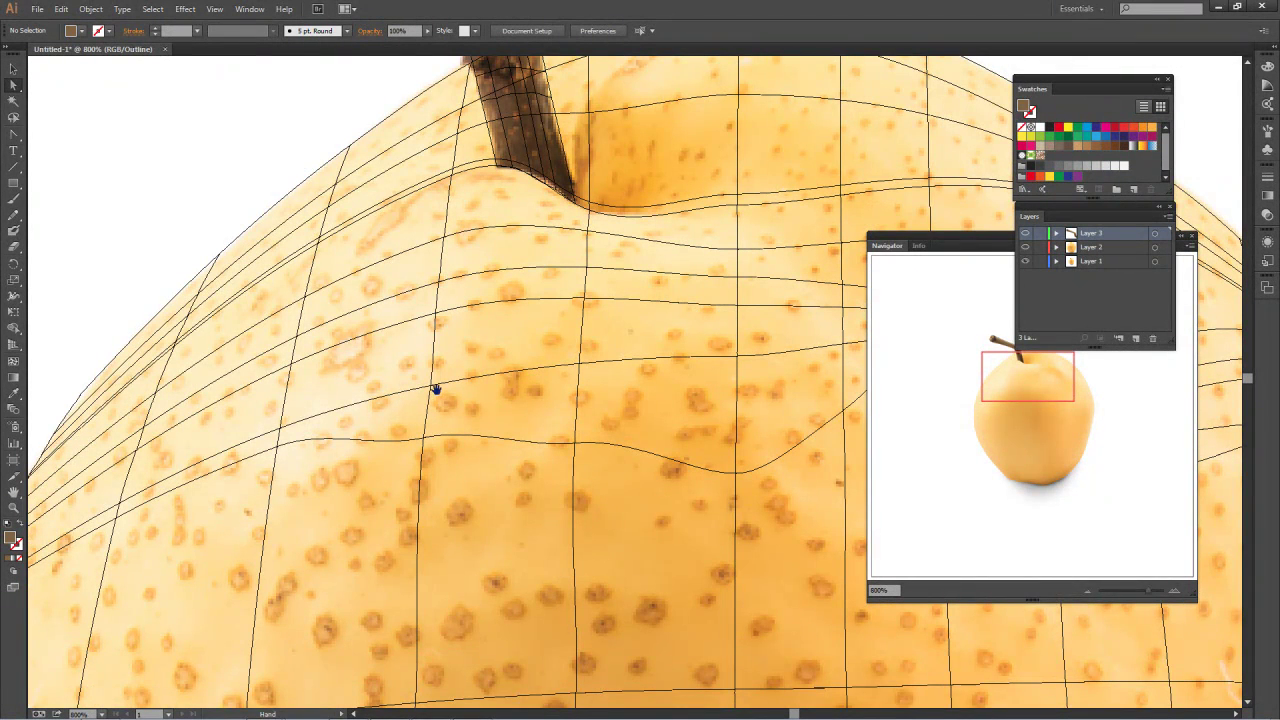
pyautogui.moveTo(436, 389); pyautogui.dragTo(430, 395)
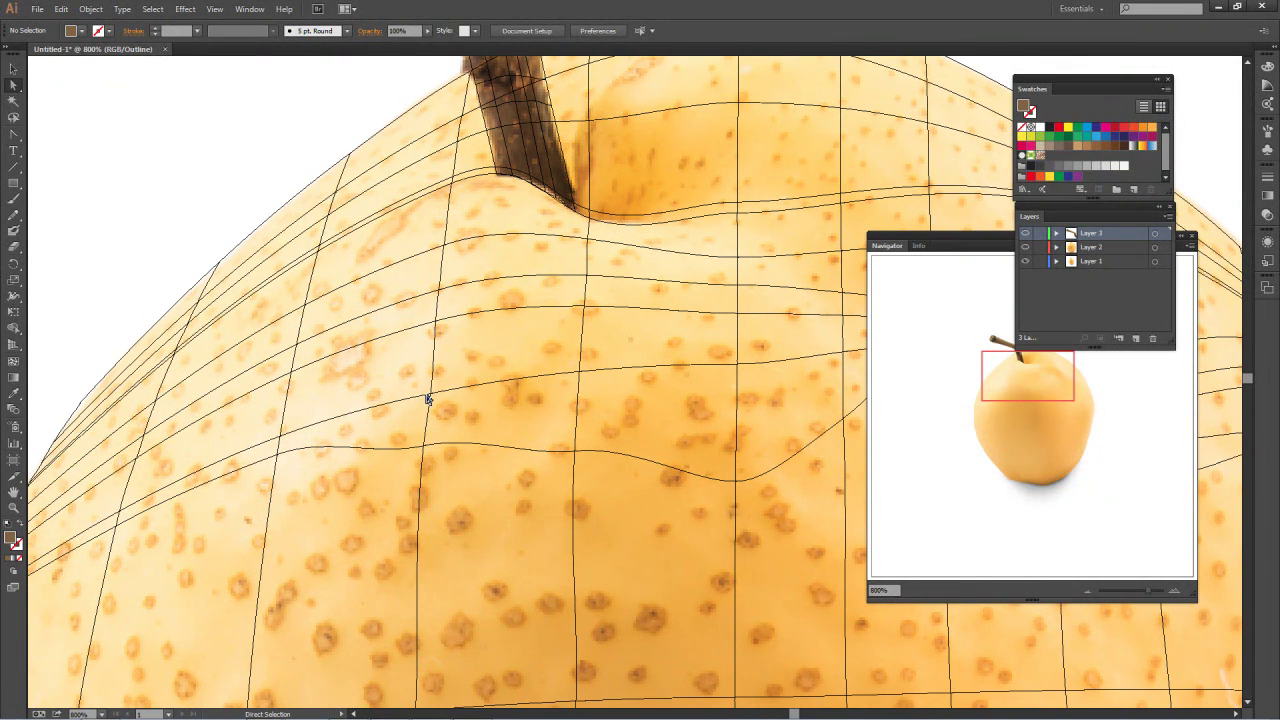
pyautogui.scroll(5, 423, 366)
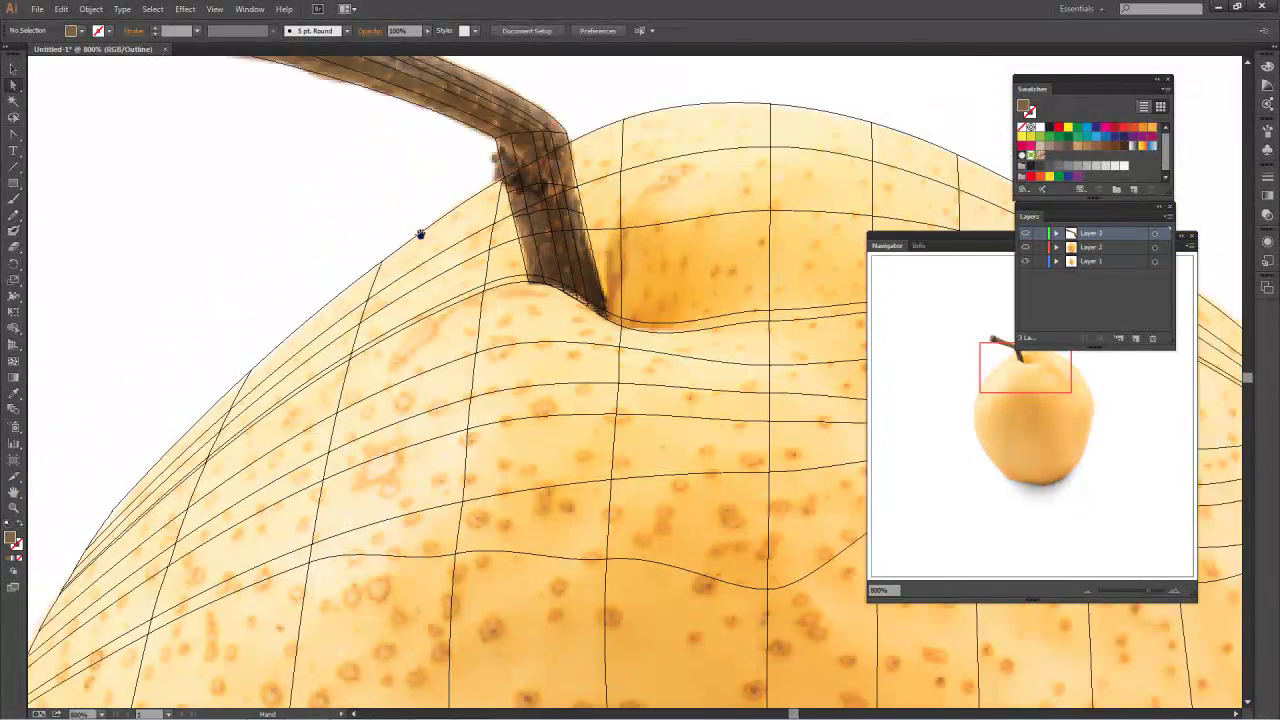
pyautogui.moveTo(488, 272); pyautogui.dragTo(520, 316)
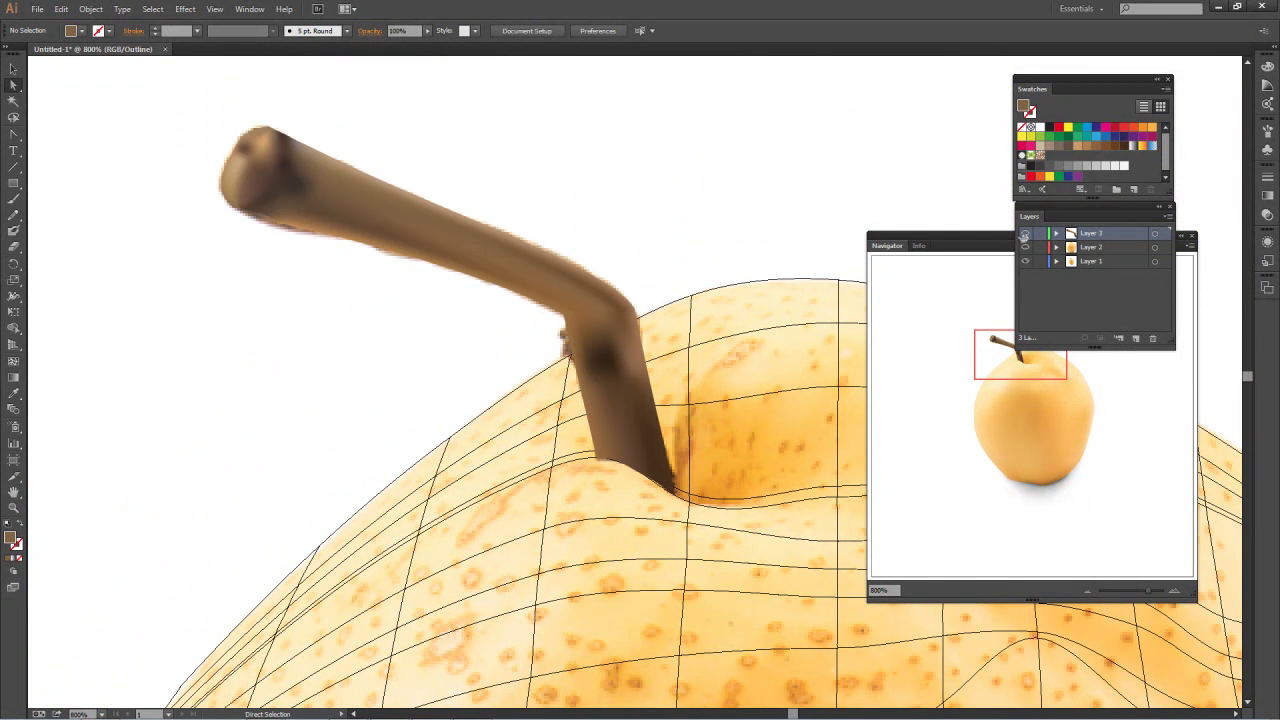
# Toggle Layer 3 between outline and preview against the photo, zooming in on the stem tip.
pyautogui.keyDown('ctrl'); pyautogui.click(1024, 234); pyautogui.keyUp('ctrl')
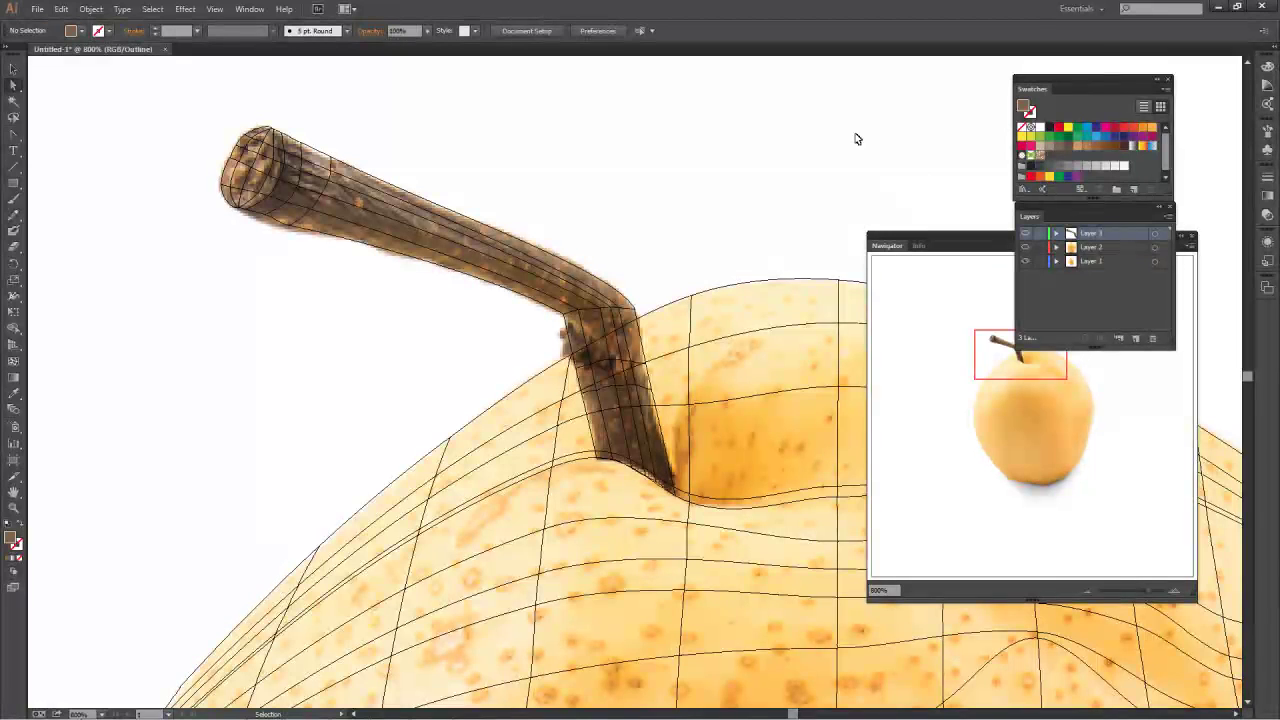
pyautogui.keyDown('ctrl'); pyautogui.click(1025, 233); pyautogui.keyUp('ctrl')
pyautogui.keyDown('ctrl'); pyautogui.click(1025, 233); pyautogui.keyUp('ctrl')
pyautogui.keyDown('ctrl'); pyautogui.click(1025, 233); pyautogui.keyUp('ctrl')
pyautogui.hotkey('ctrl', '=')
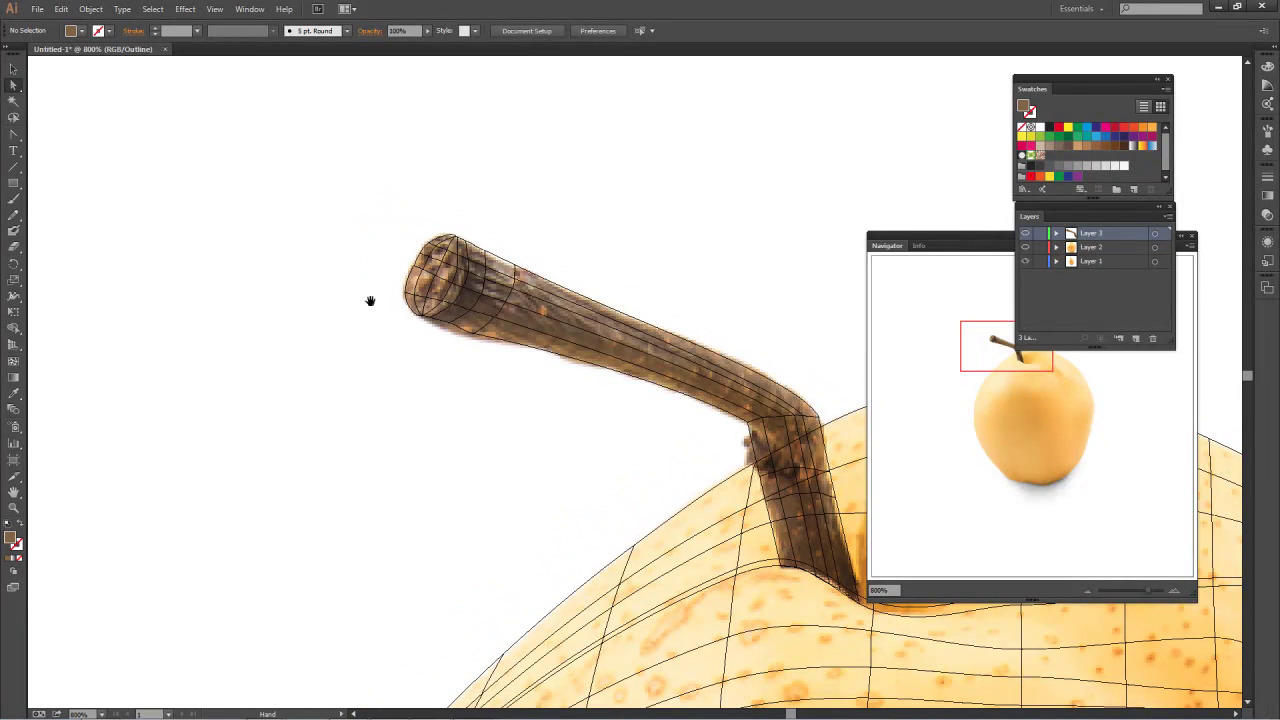
pyautogui.hotkey('ctrl', '=')
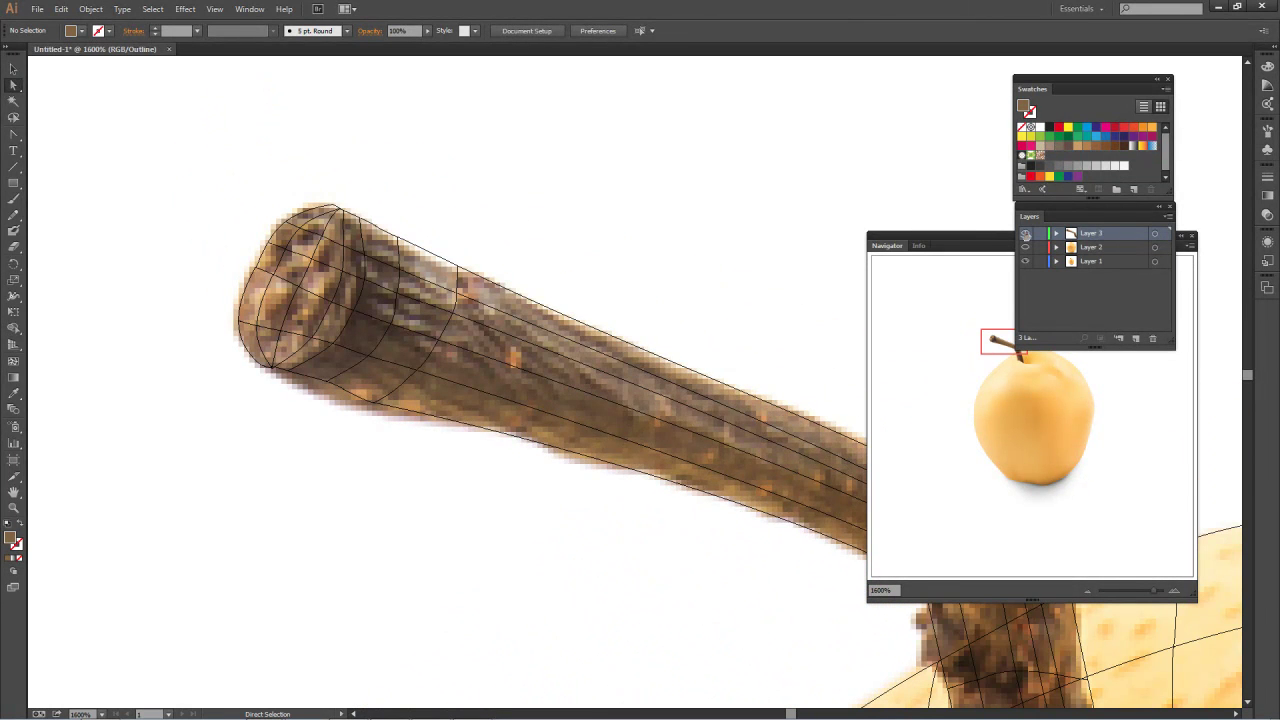
pyautogui.keyDown('ctrl'); pyautogui.click(1025, 233); pyautogui.keyUp('ctrl')
# Fill the stem mesh with a brown sampled from the photo using the Eyedropper.
pyautogui.keyDown('ctrl'); pyautogui.click(1025, 233); pyautogui.keyUp('ctrl')
pyautogui.click(311, 340)
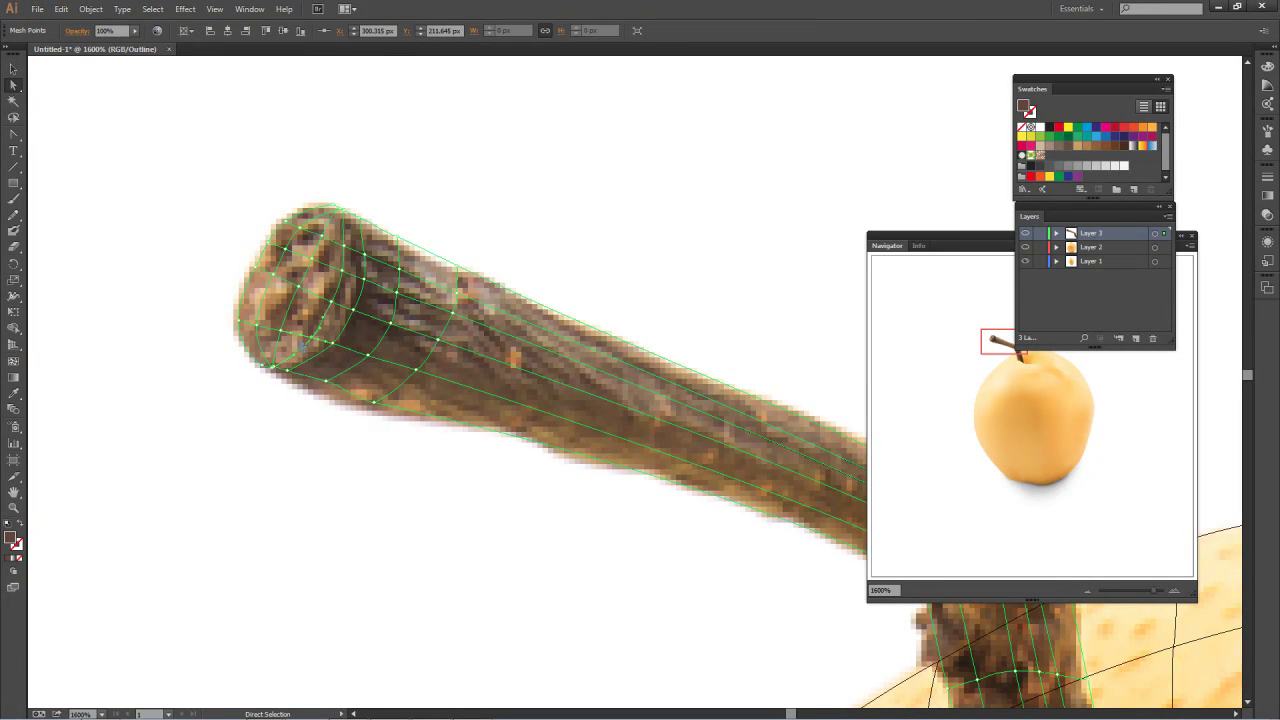
pyautogui.press('i')
pyautogui.click(303, 346)
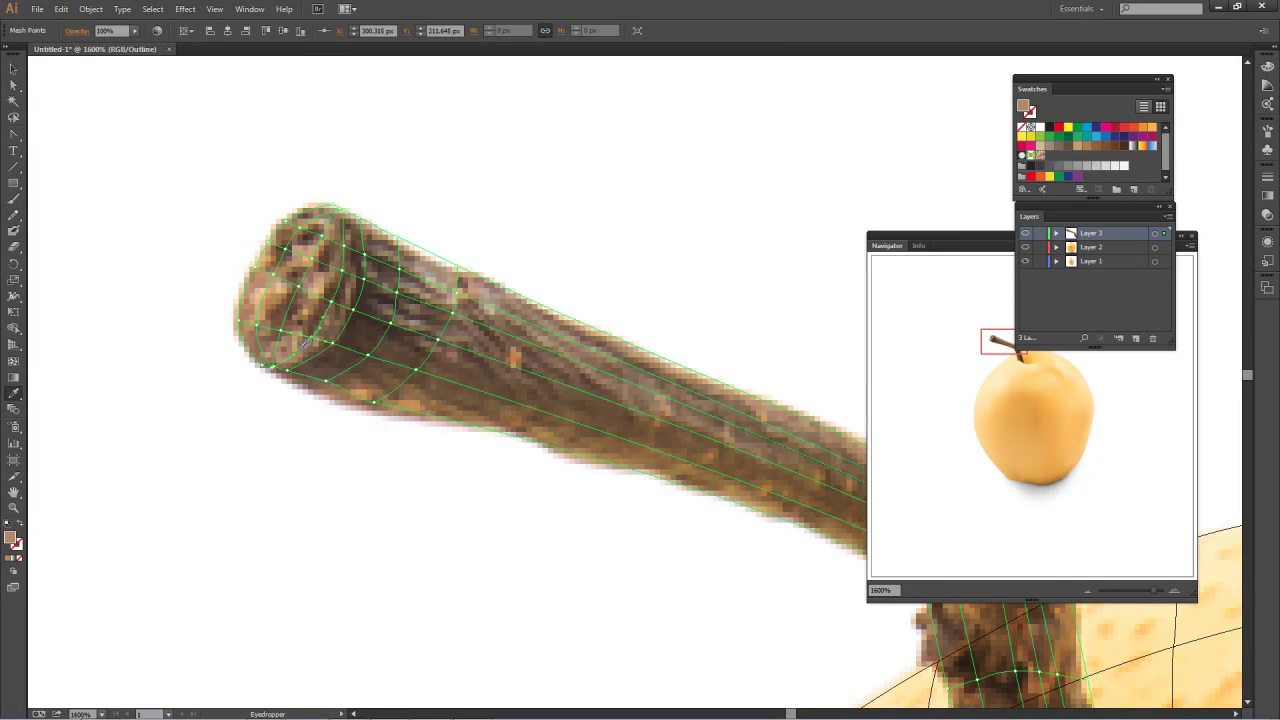
# Compare Layer 3 in outline and preview against the photo, ending in rendered preview zoomed out.
pyautogui.keyDown('ctrl'); pyautogui.click(1025, 233); pyautogui.keyUp('ctrl')
pyautogui.keyDown('ctrl'); pyautogui.click(1024, 234); pyautogui.keyUp('ctrl')
pyautogui.keyDown('ctrl'); pyautogui.click(1024, 238); pyautogui.keyUp('ctrl')
pyautogui.press('u')
pyautogui.press('i')
pyautogui.keyDown('ctrl'); pyautogui.click(1025, 234); pyautogui.keyUp('ctrl')
pyautogui.keyDown('ctrl'); pyautogui.click(1025, 238); pyautogui.keyUp('ctrl')
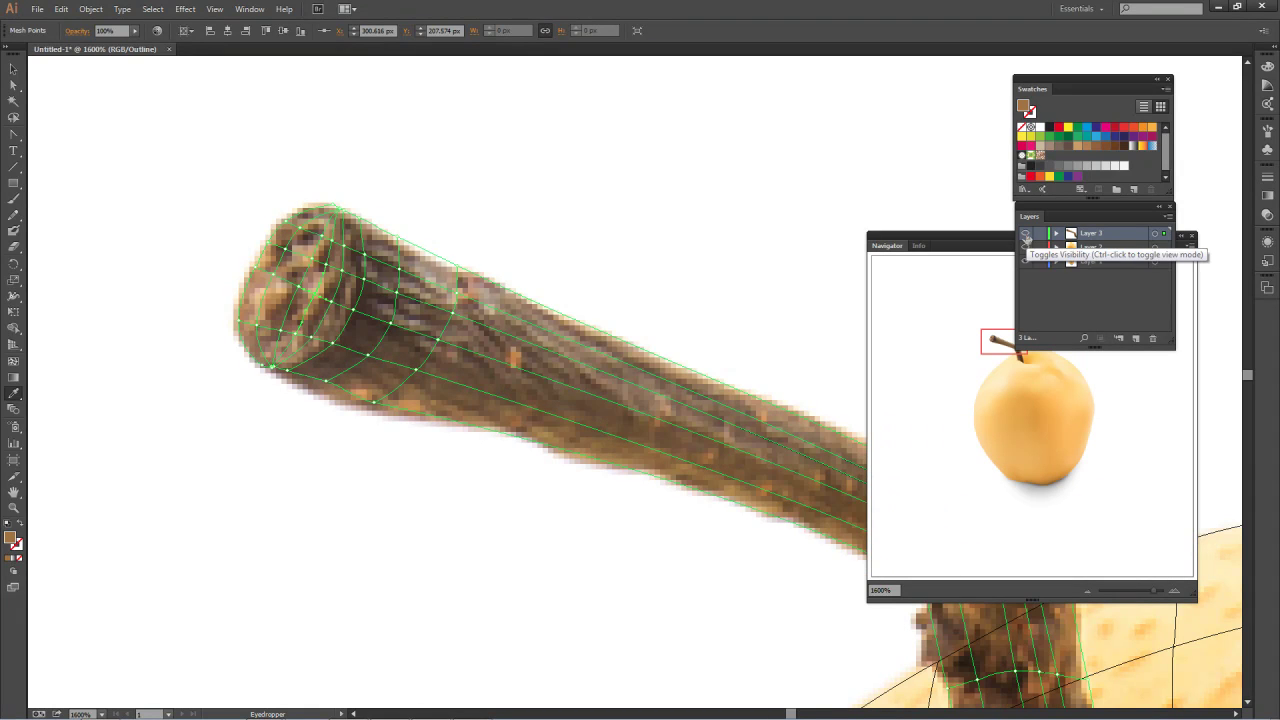
pyautogui.keyDown('ctrl'); pyautogui.click(1025, 237); pyautogui.keyUp('ctrl')
pyautogui.keyDown('ctrl'); pyautogui.click(1025, 238); pyautogui.keyUp('ctrl')
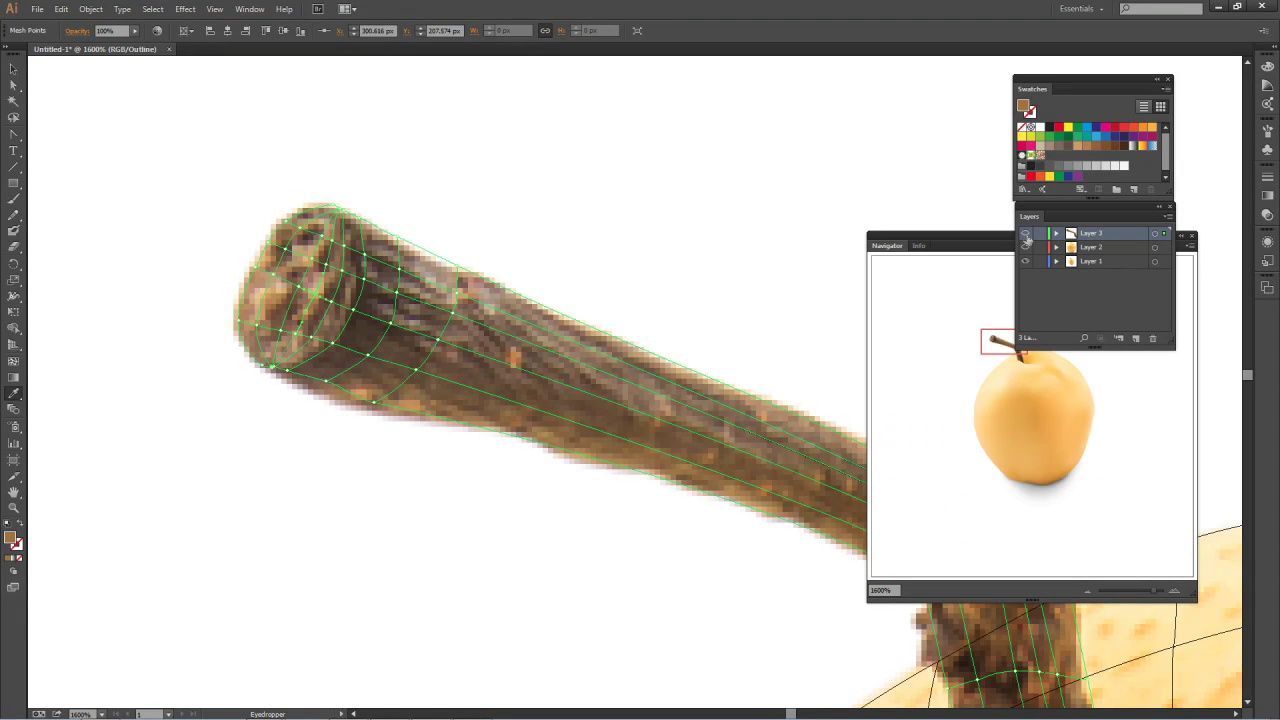
pyautogui.keyDown('ctrl'); pyautogui.click(1026, 240); pyautogui.keyUp('ctrl')
pyautogui.hotkey('ctrl', '-')
pyautogui.hotkey('ctrl', '-')
pyautogui.hotkey('ctrl', '-')
pyautogui.hotkey('ctrl', '-')
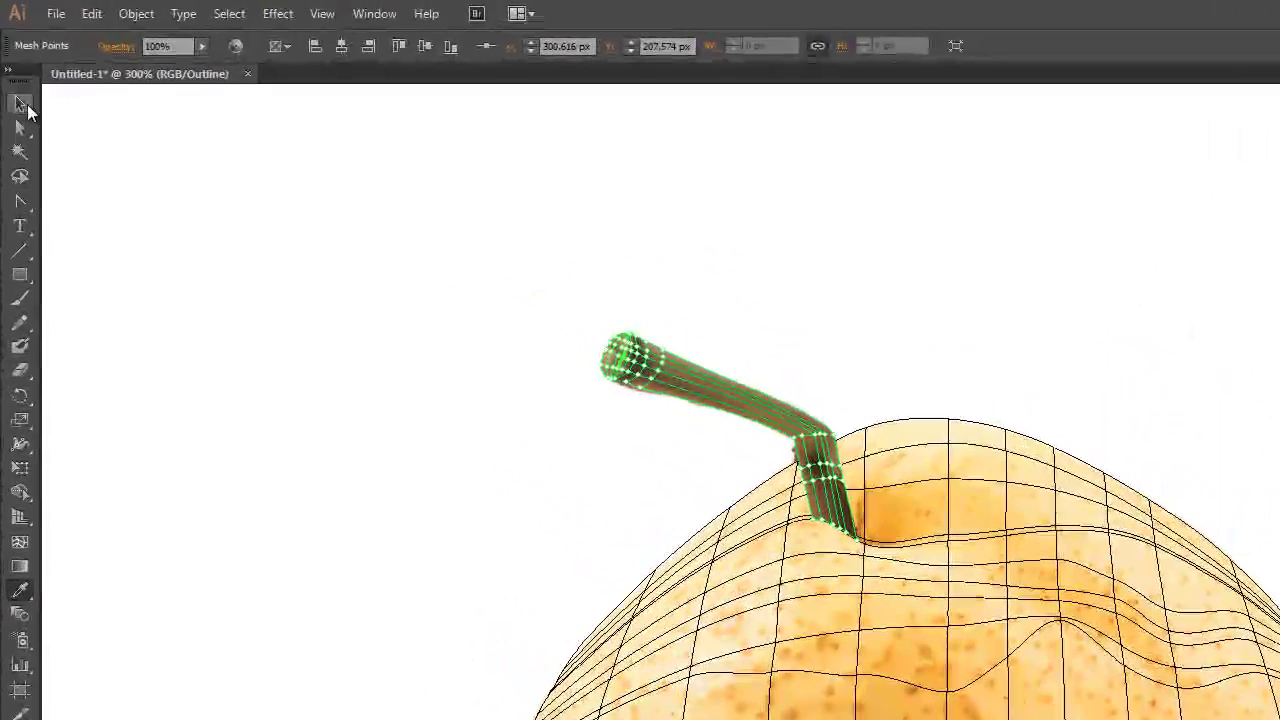
# Deselect the stem, zoom out and view the whole pear in full Preview.
pyautogui.click(461, 405)
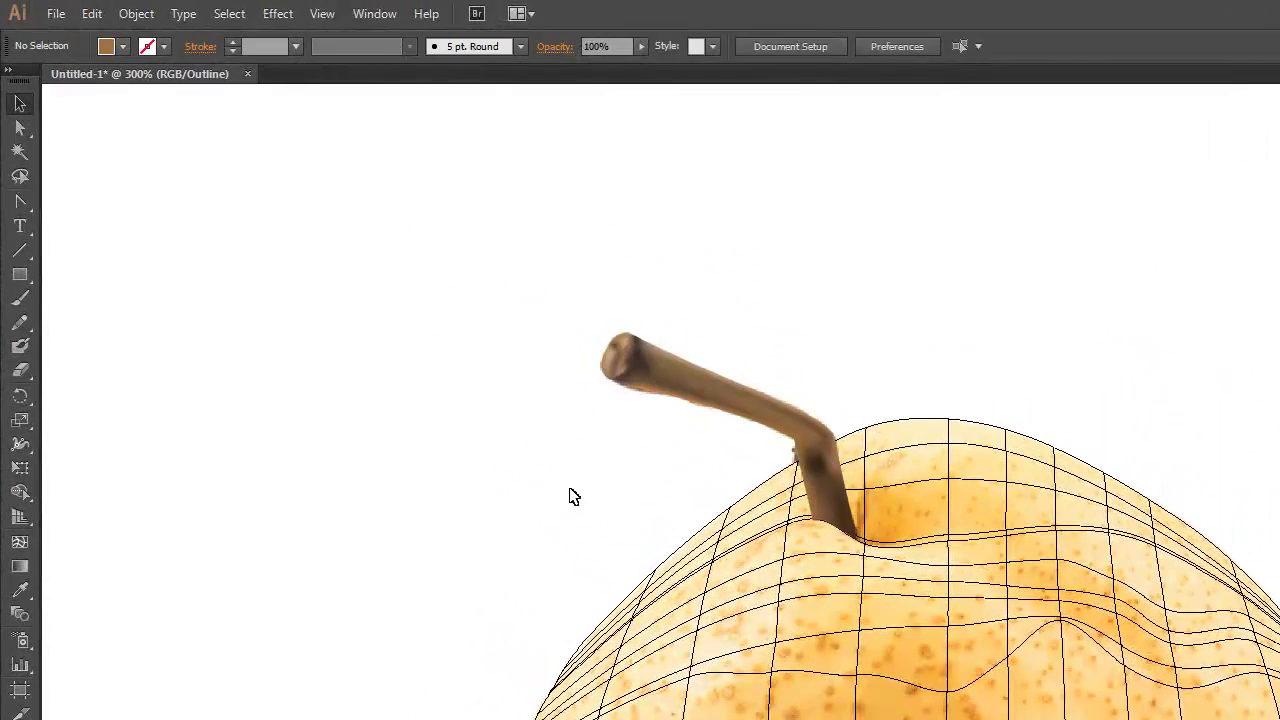
pyautogui.moveTo(567, 400); pyautogui.dragTo(445, 328)
pyautogui.hotkey('ctrl', '-')
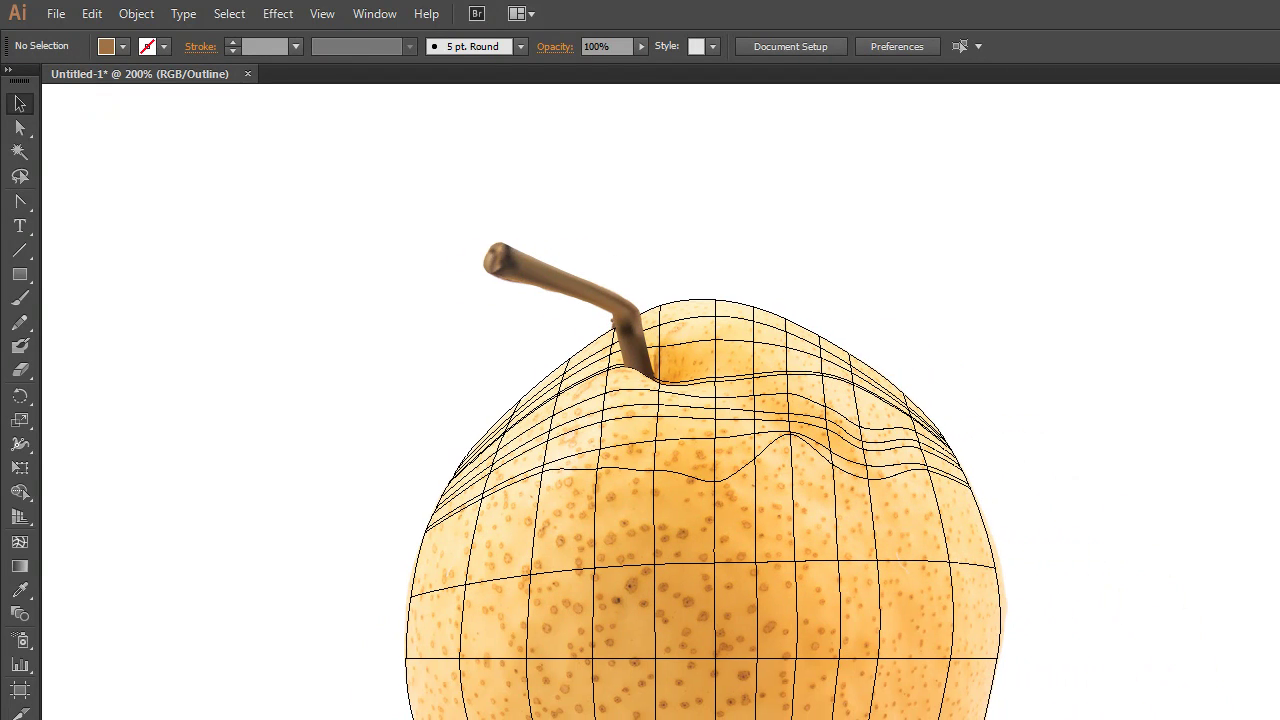
pyautogui.hotkey('ctrl', 'y')
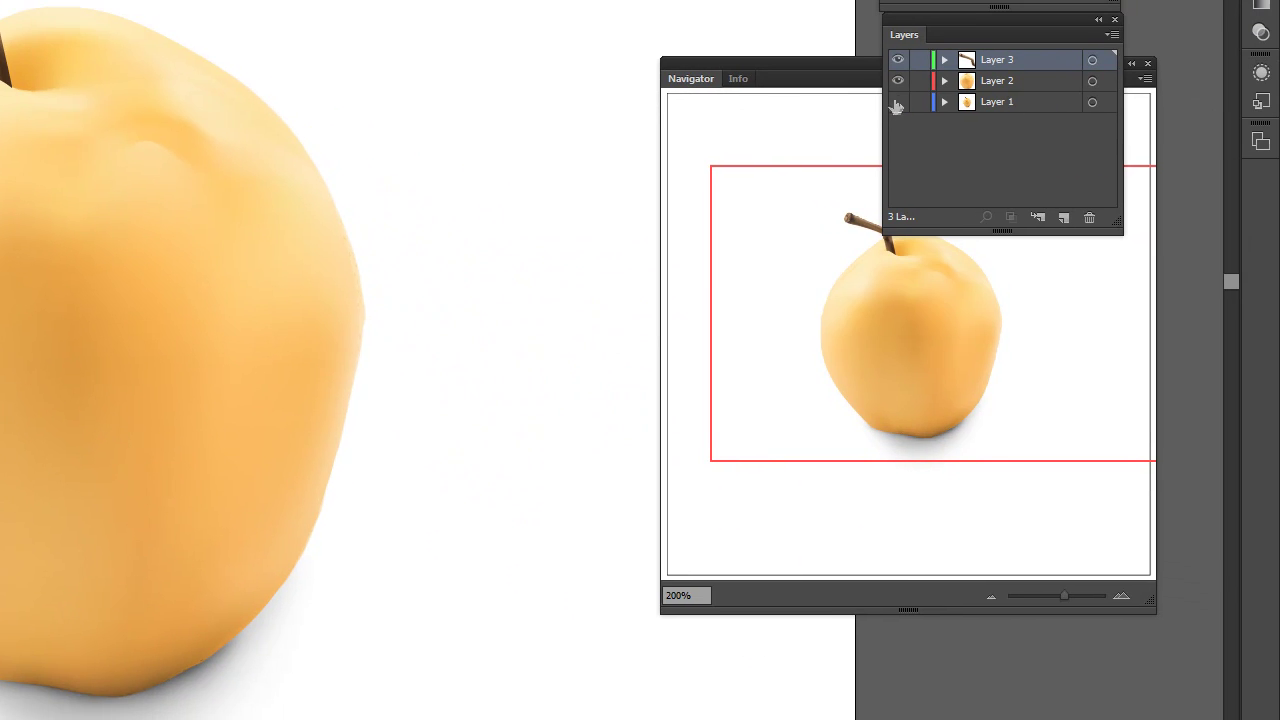
pyautogui.moveTo(220, 189); pyautogui.dragTo(41, 5)
pyautogui.hotkey('ctrl', '-')
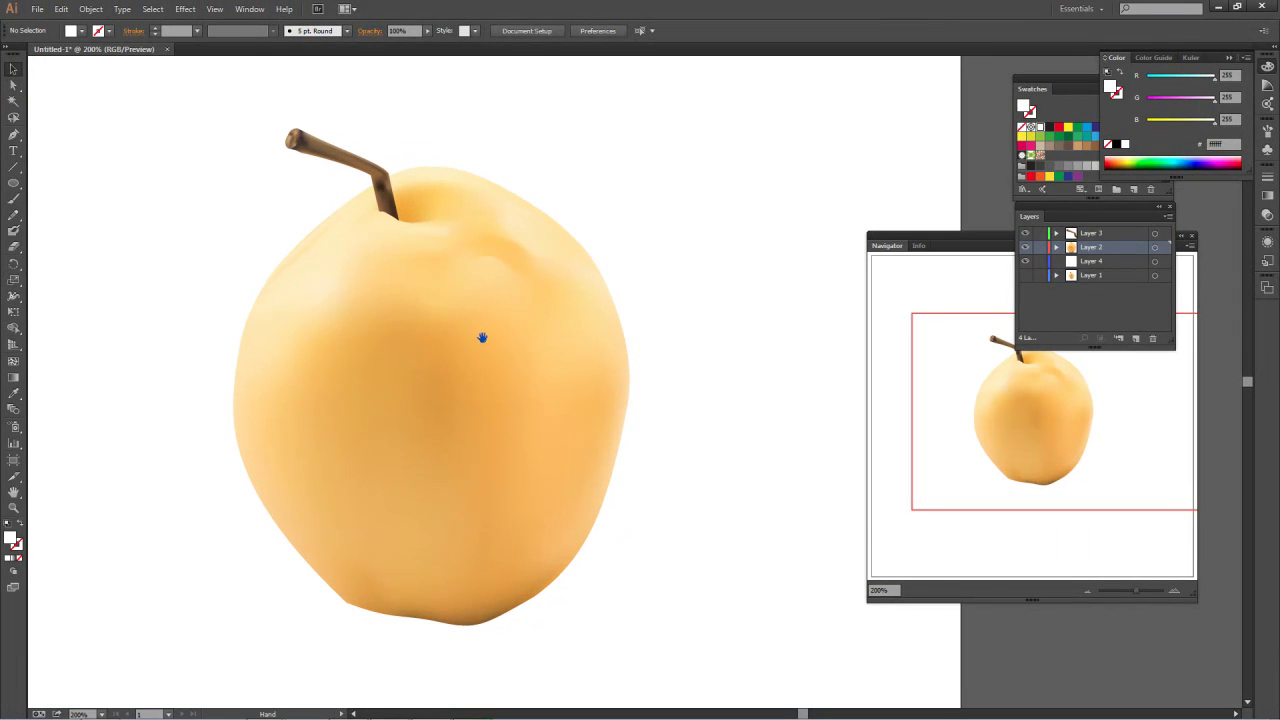
# Draw a flat ellipse below the pear.
pyautogui.moveTo(429, 374)
pyautogui.mouseDown()
pyautogui.moveTo(480, 354)
pyautogui.moveTo(522, 365)
pyautogui.mouseUp()
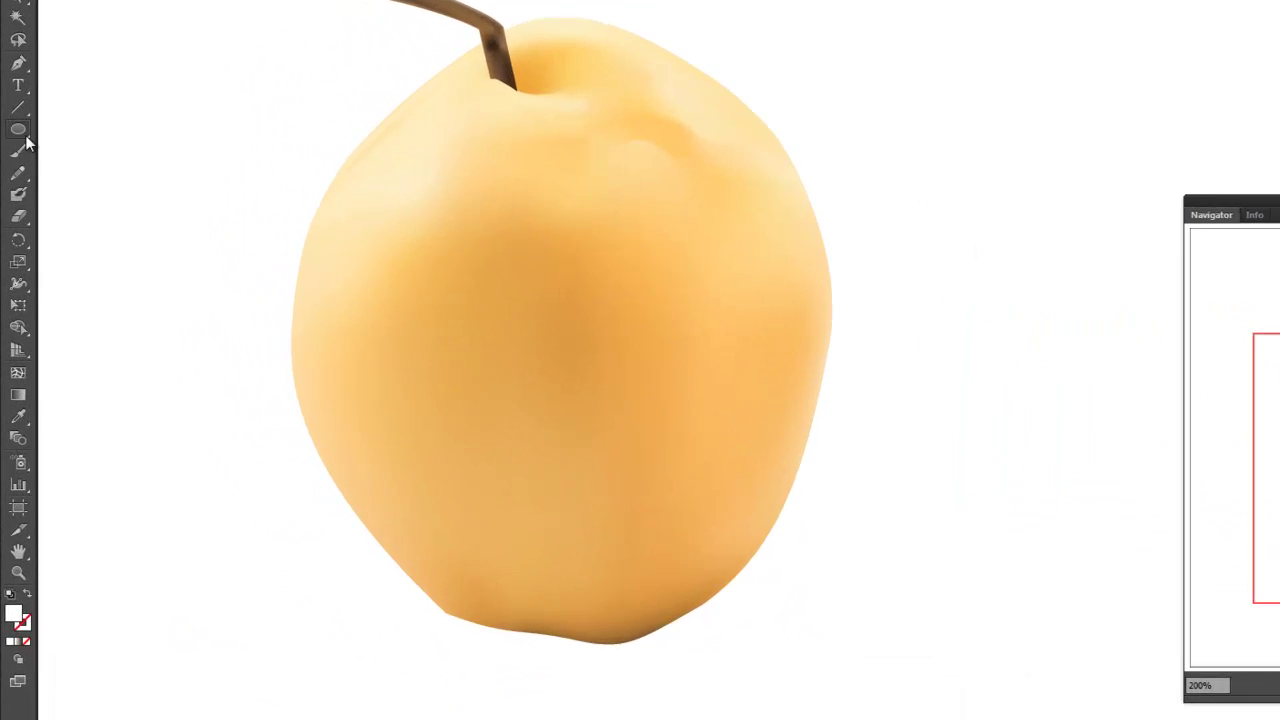
pyautogui.click(18, 128)
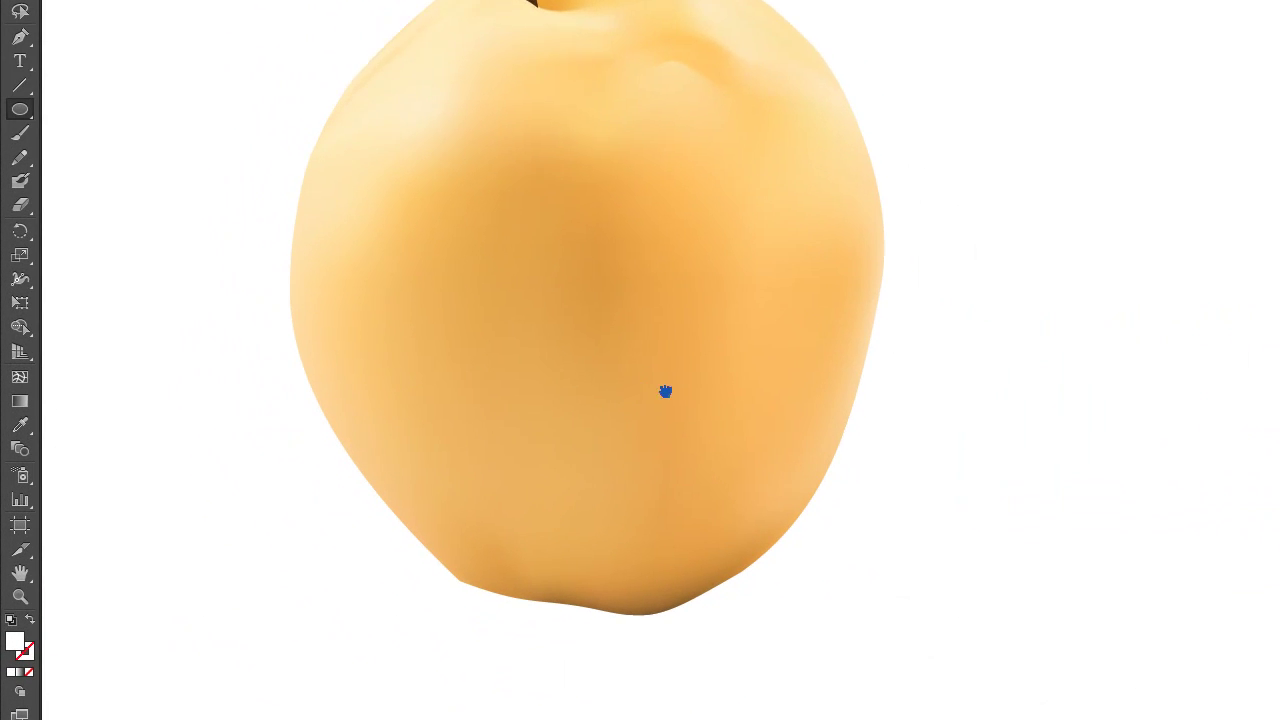
pyautogui.moveTo(455, 567); pyautogui.dragTo(858, 649)
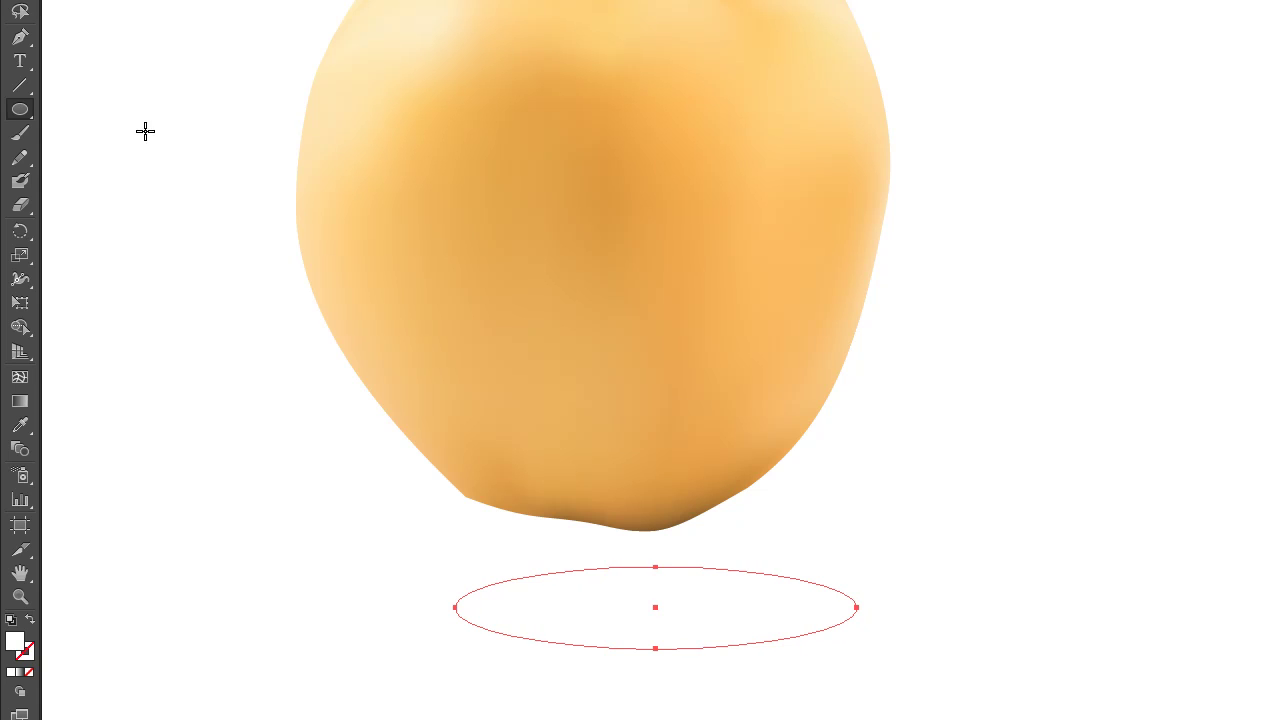
pyautogui.press('v')
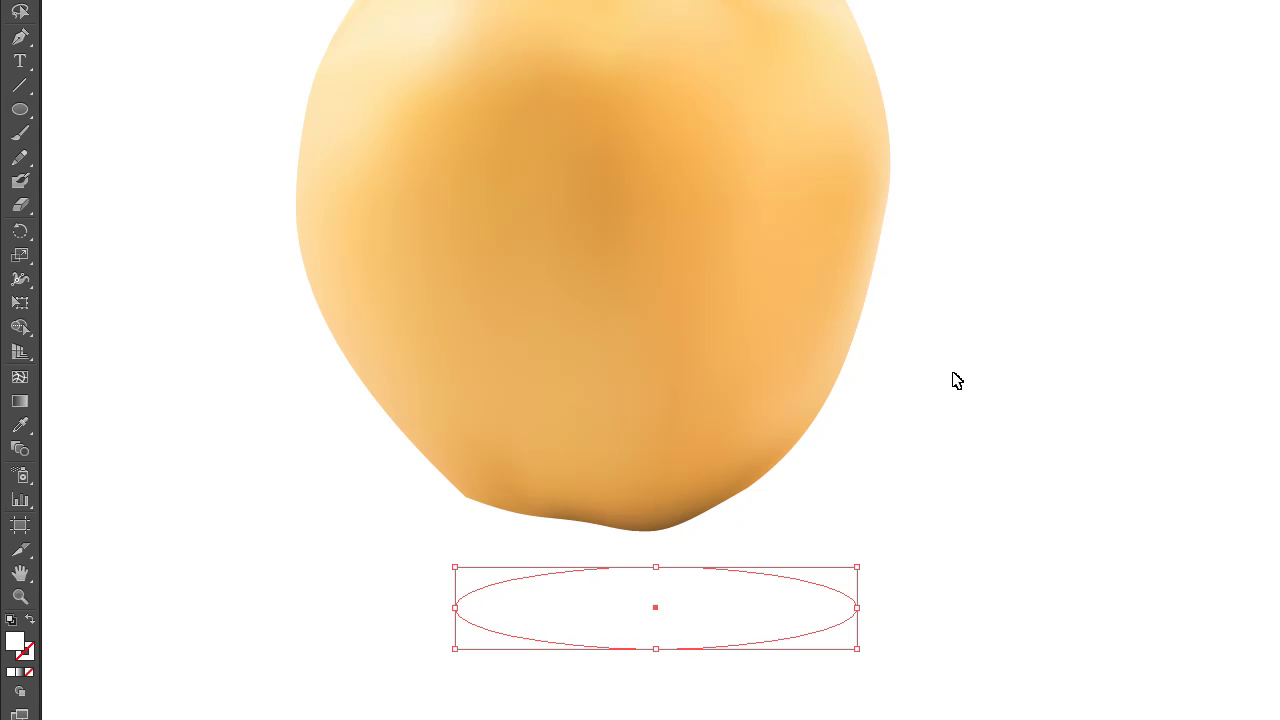
pyautogui.click(949, 429)
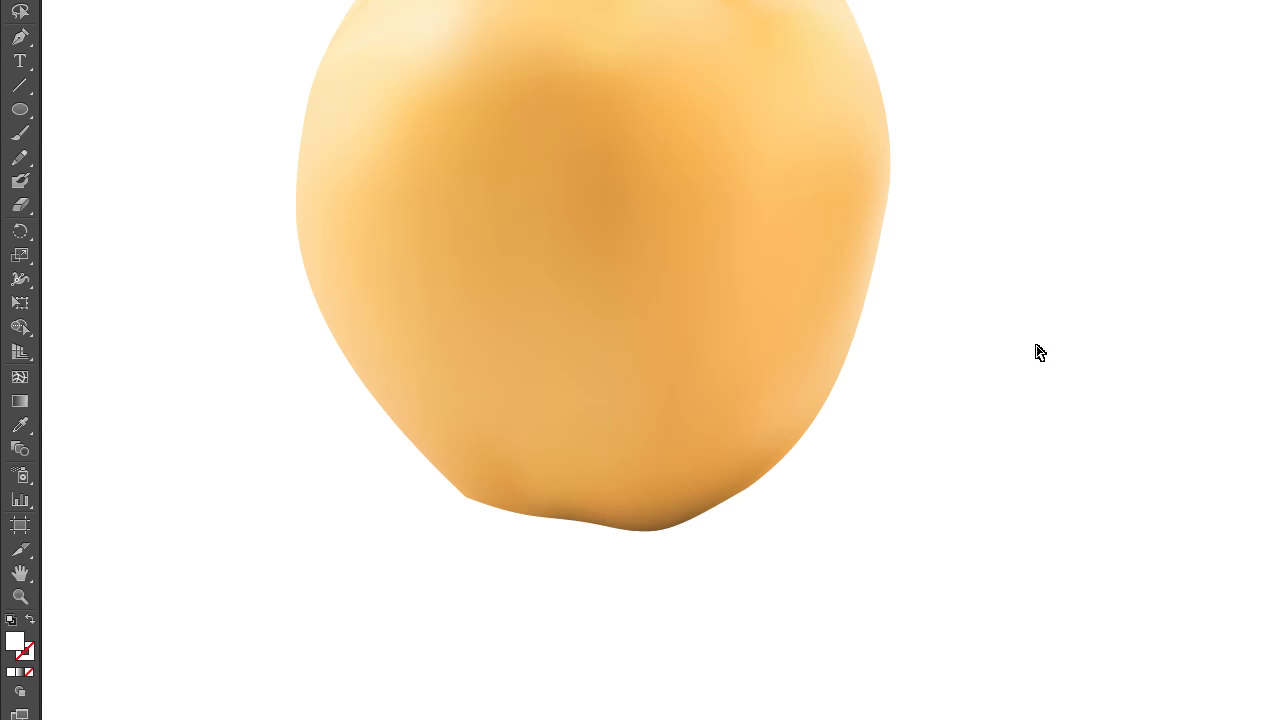
# Alt+Shift-drag a smaller concentric copy of the ellipse and blend the two together.
pyautogui.click(858, 362)
pyautogui.click(815, 602)
pyautogui.moveTo(825, 585); pyautogui.dragTo(763, 594)
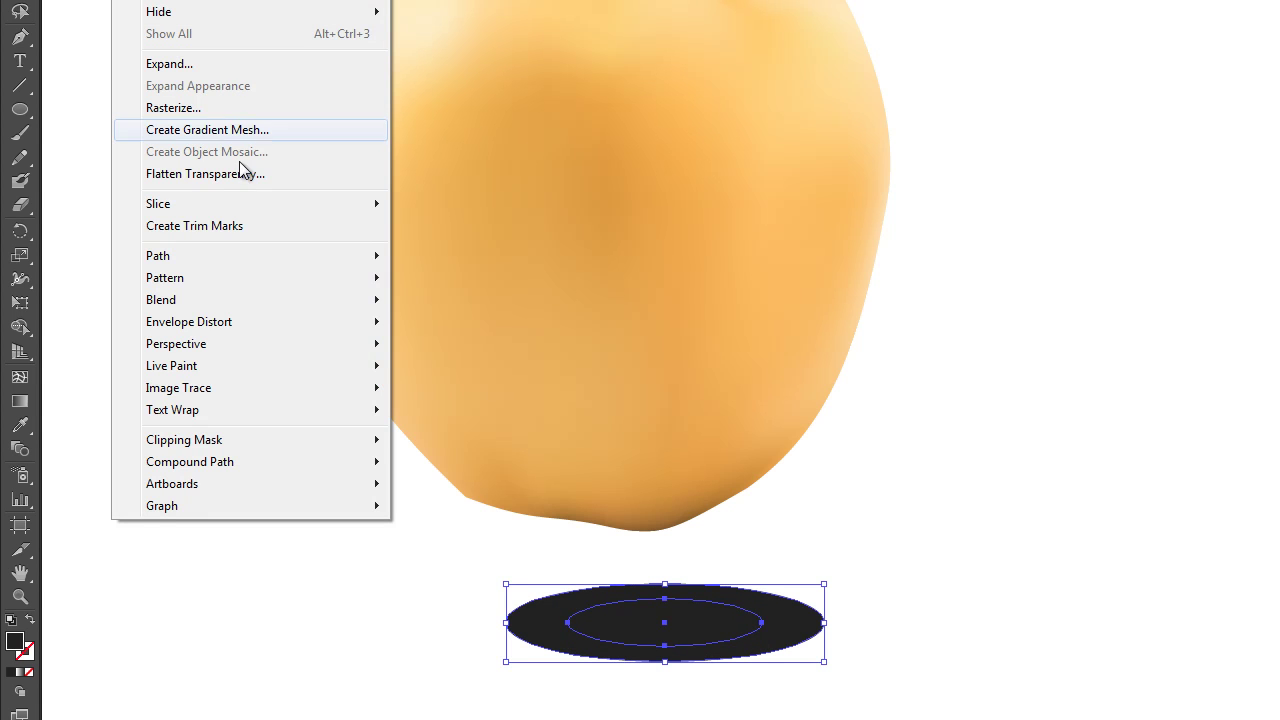
pyautogui.moveTo(161, 299)
pyautogui.click(430, 299)
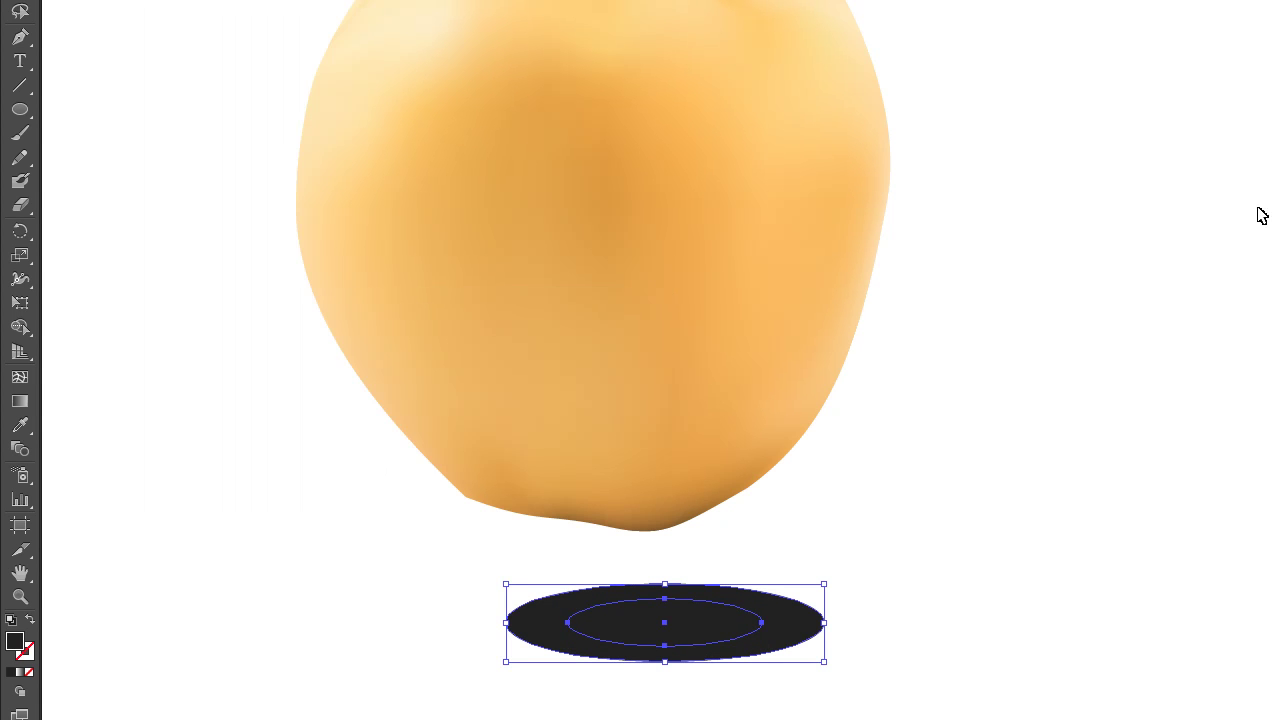
# Set the blend to 50 specified steps, then move and tilt the shadow under the pear's base.
pyautogui.doubleClick(20, 449)
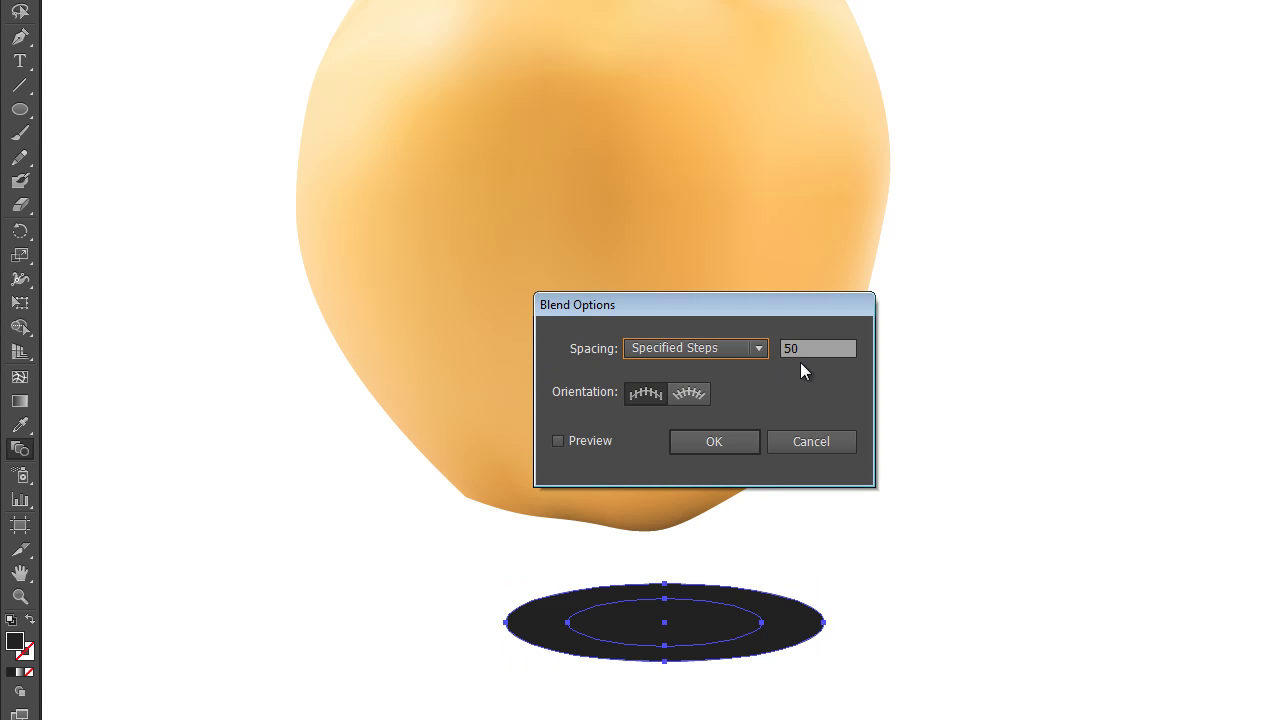
pyautogui.click(684, 441)
pyautogui.click(824, 622)
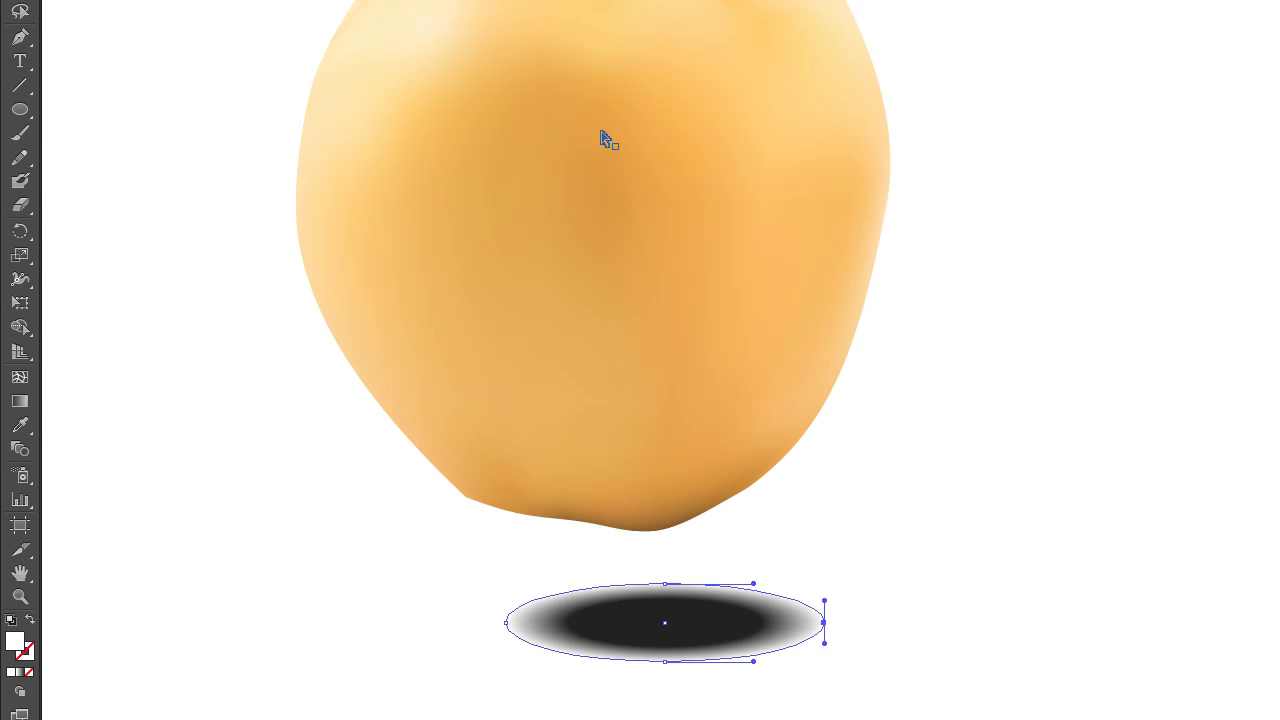
pyautogui.moveTo(662, 608); pyautogui.dragTo(583, 495)
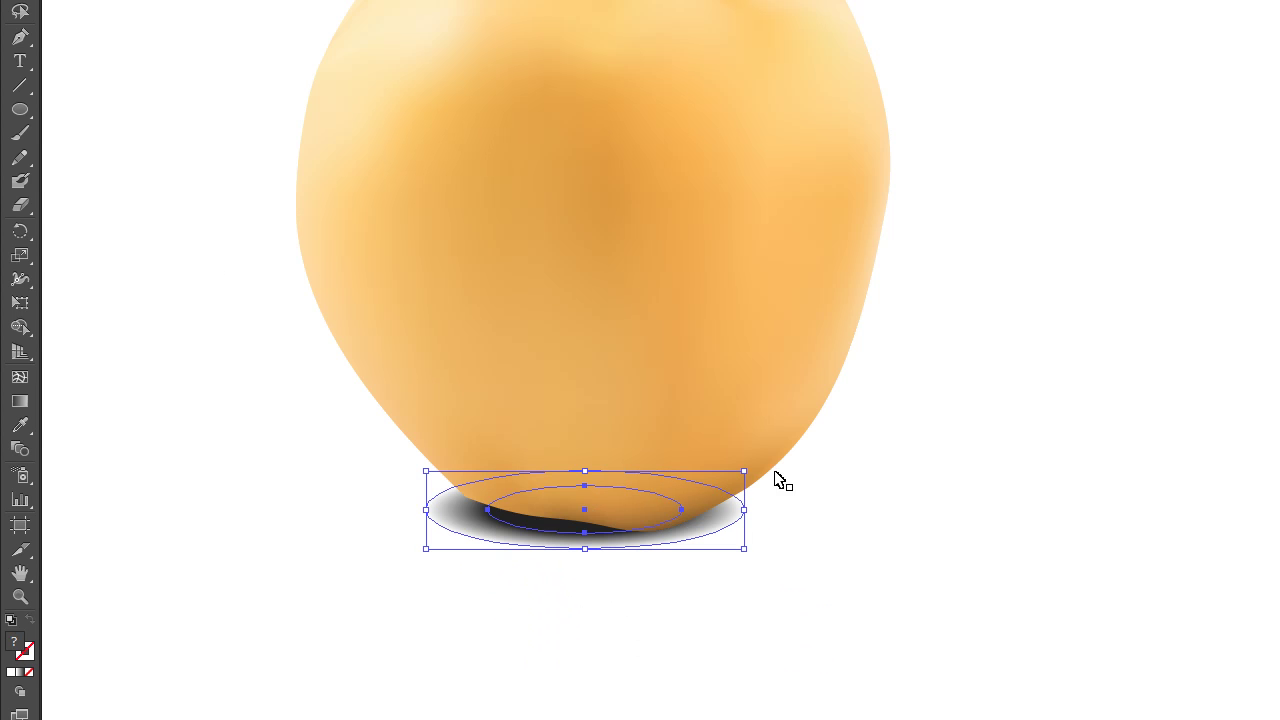
pyautogui.moveTo(753, 465)
pyautogui.mouseDown()
pyautogui.moveTo(700, 529)
pyautogui.moveTo(726, 550)
pyautogui.moveTo(766, 531)
pyautogui.mouseUp()
pyautogui.click(760, 534)
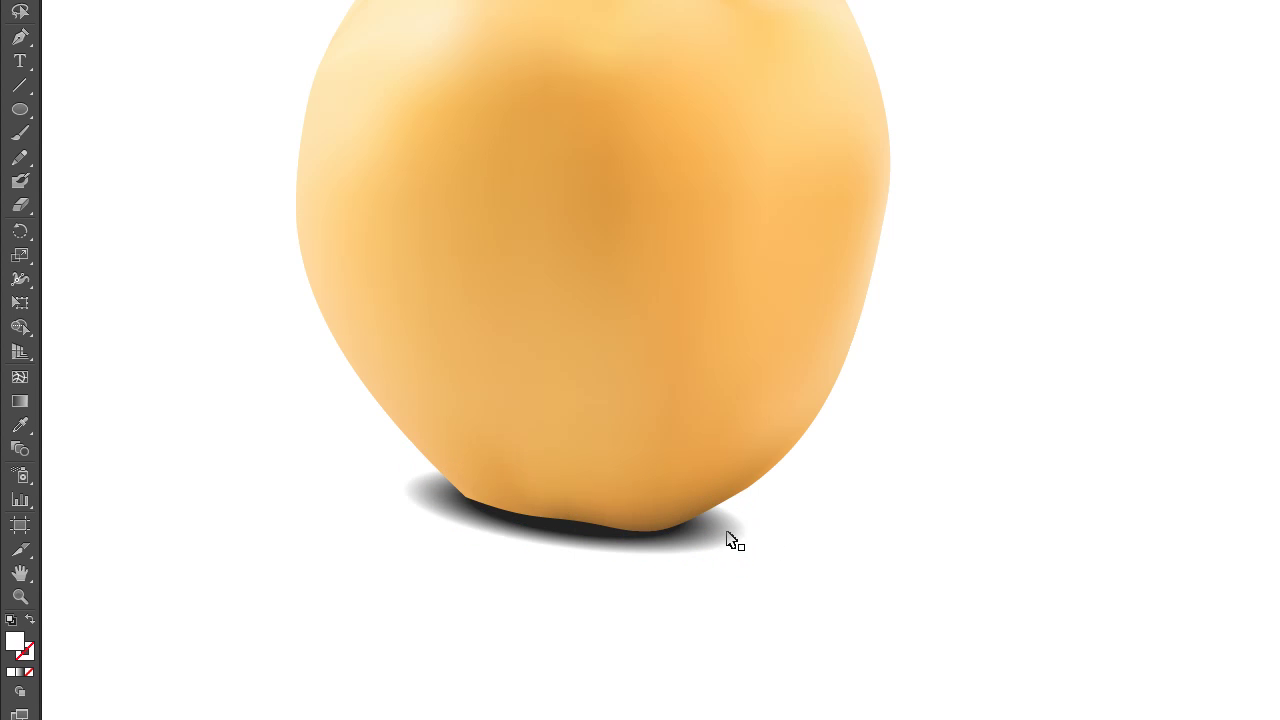
pyautogui.click(600, 520)
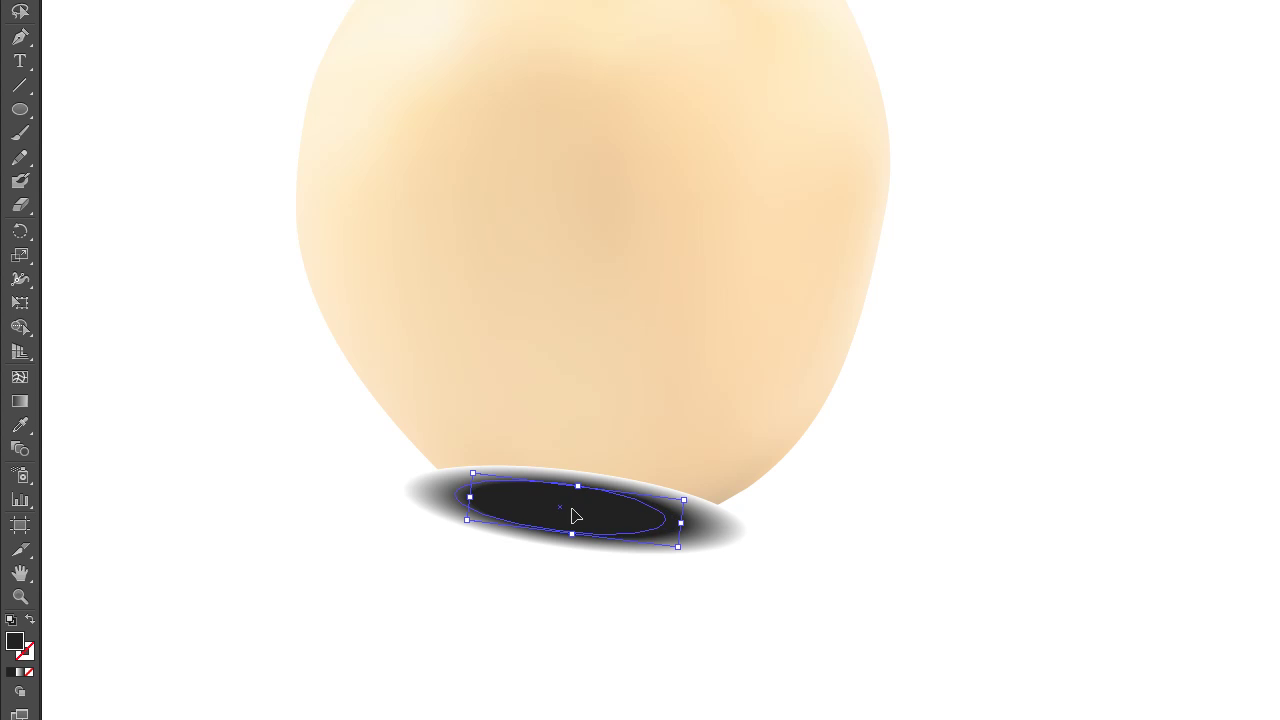
# Send the shadow behind the pear, stretch its outer ellipse rightward and rotate it flatter.
pyautogui.hotkey('ctrl', 'shift', '[')
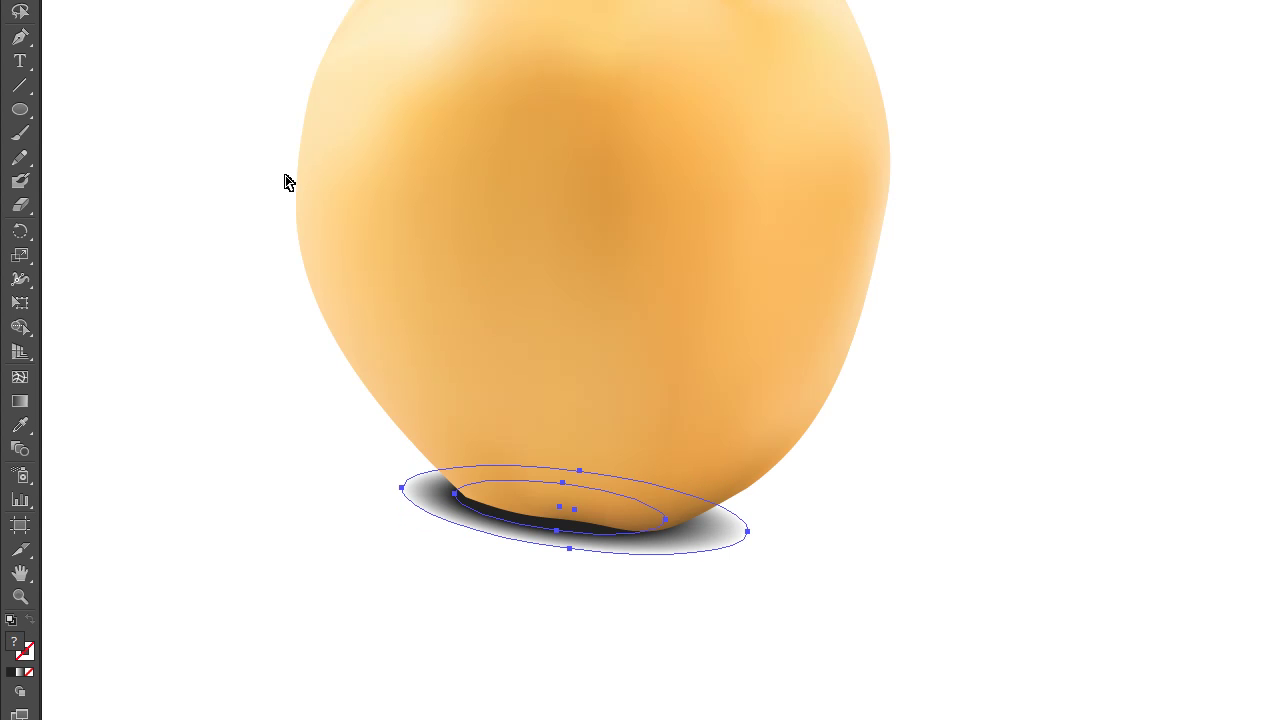
pyautogui.click(766, 537)
pyautogui.moveTo(750, 534); pyautogui.dragTo(820, 550)
pyautogui.hotkey('ctrl', 'shift', 'a')
pyautogui.click(733, 535)
pyautogui.moveTo(834, 503); pyautogui.dragTo(832, 497)
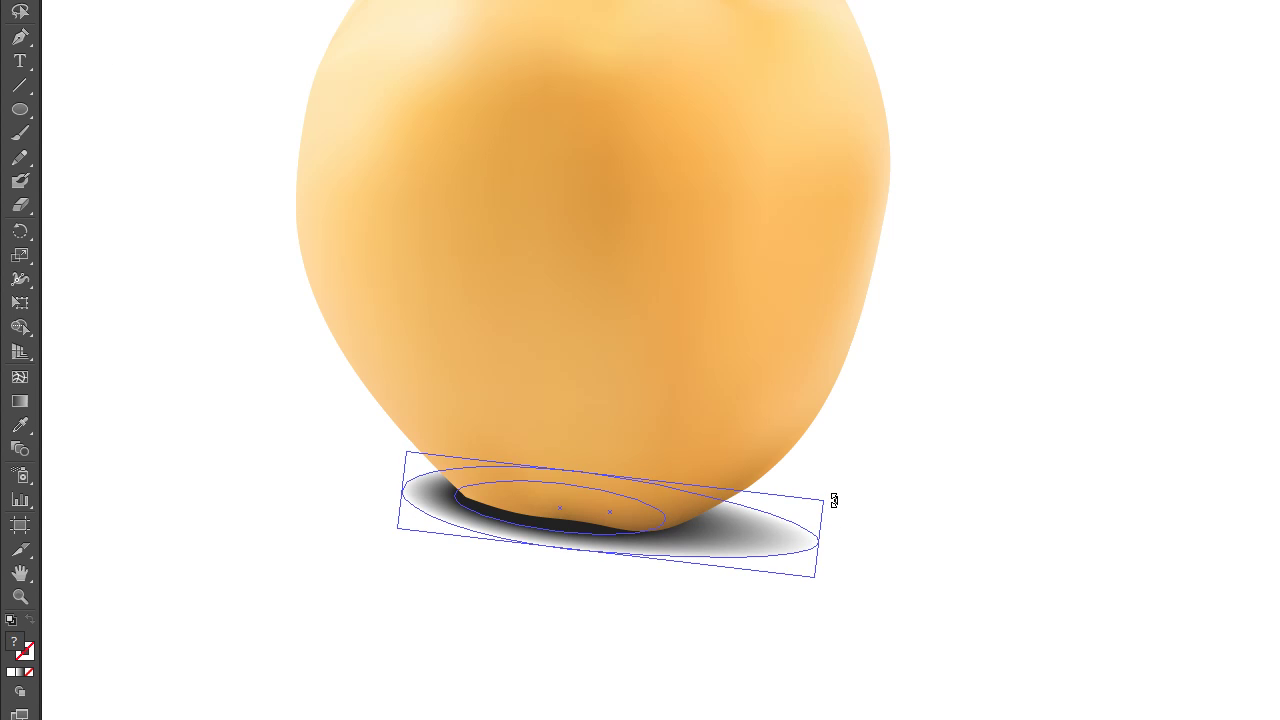
pyautogui.hotkey('ctrl', 'shift', 'a')
# Set the shadow blend's Blend Options to 70 specified steps.
pyautogui.click(733, 535)
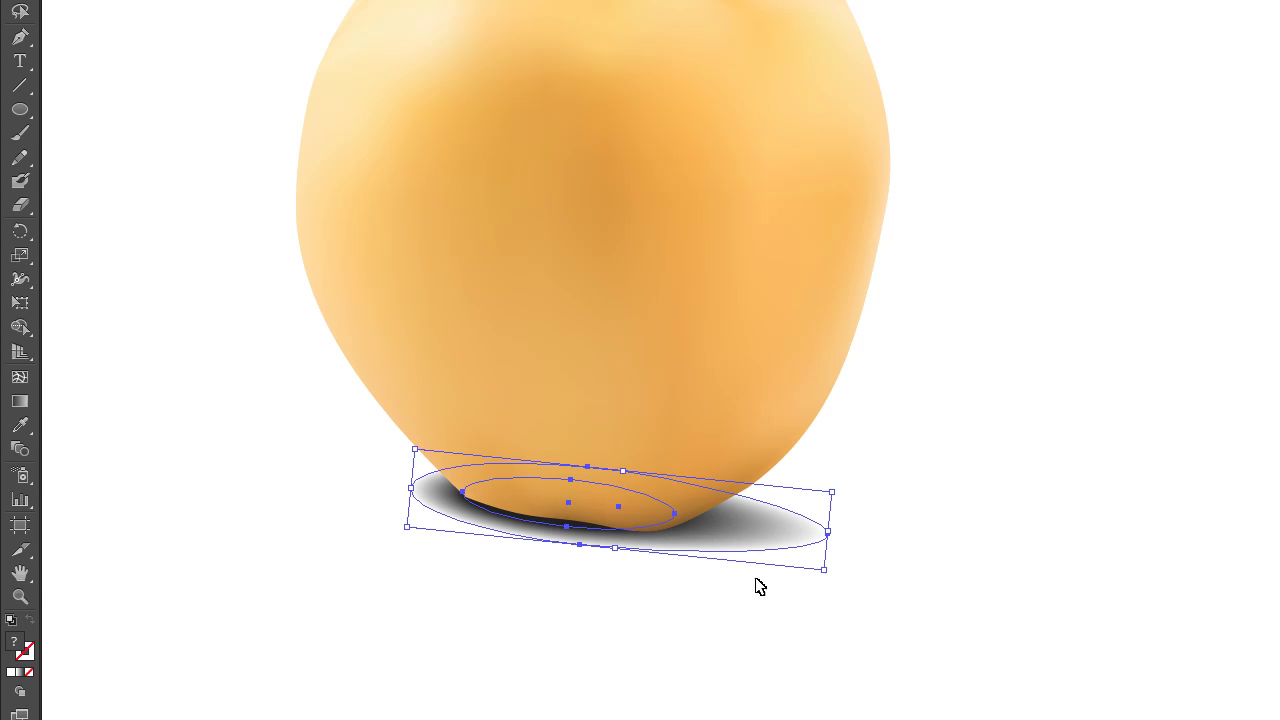
pyautogui.doubleClick(21, 450)
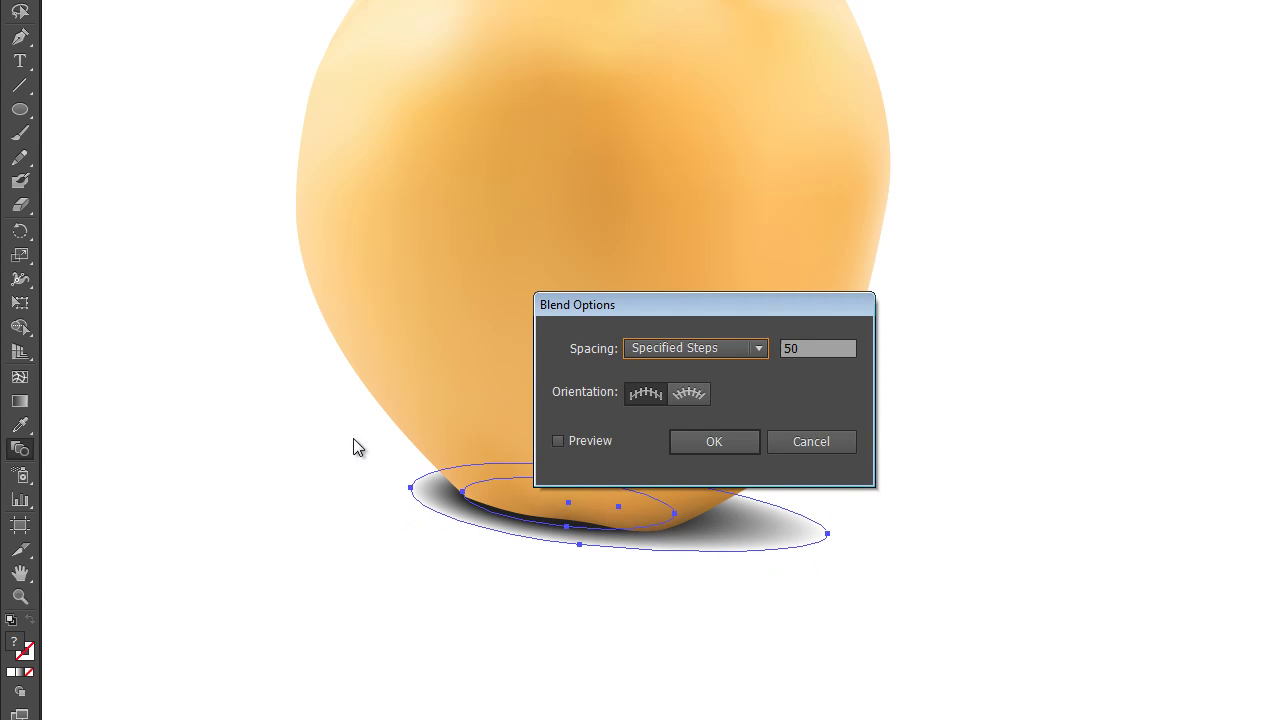
pyautogui.doubleClick(792, 350)
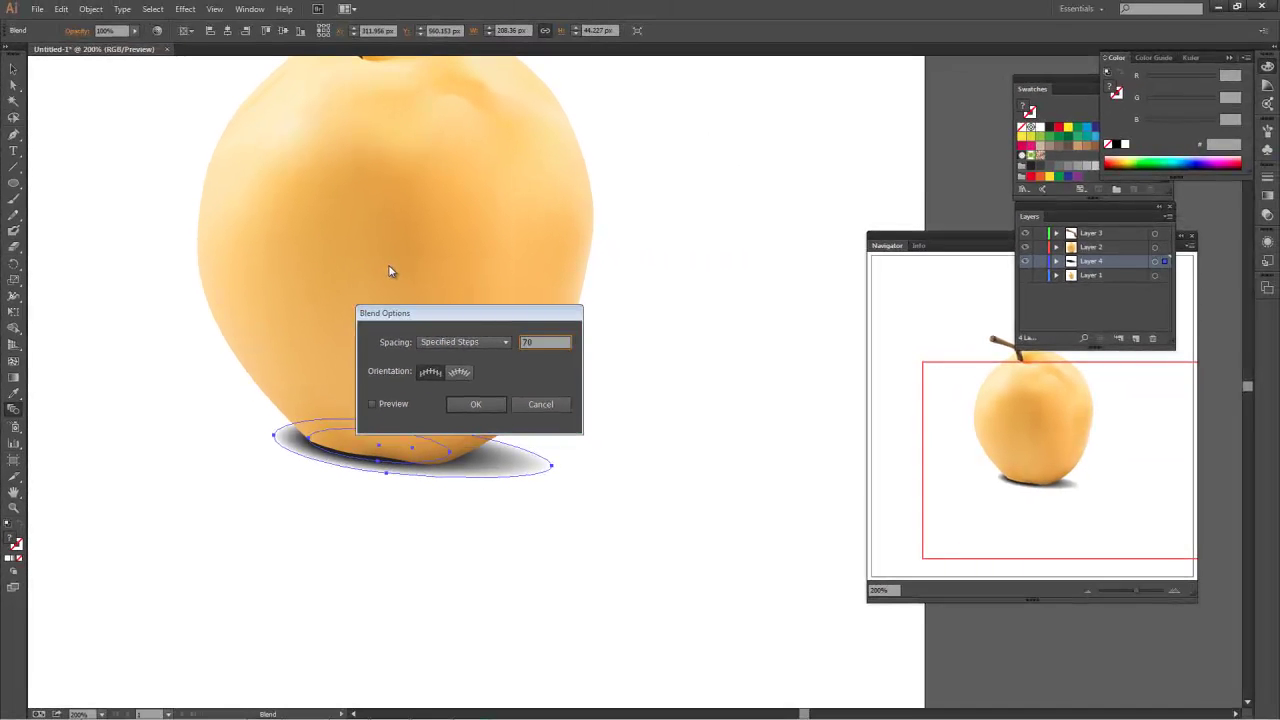
pyautogui.press('Return')
# Set the outer shadow ellipse's opacity to 0% in Transparency.
pyautogui.click(13, 68)
pyautogui.click(610, 402)
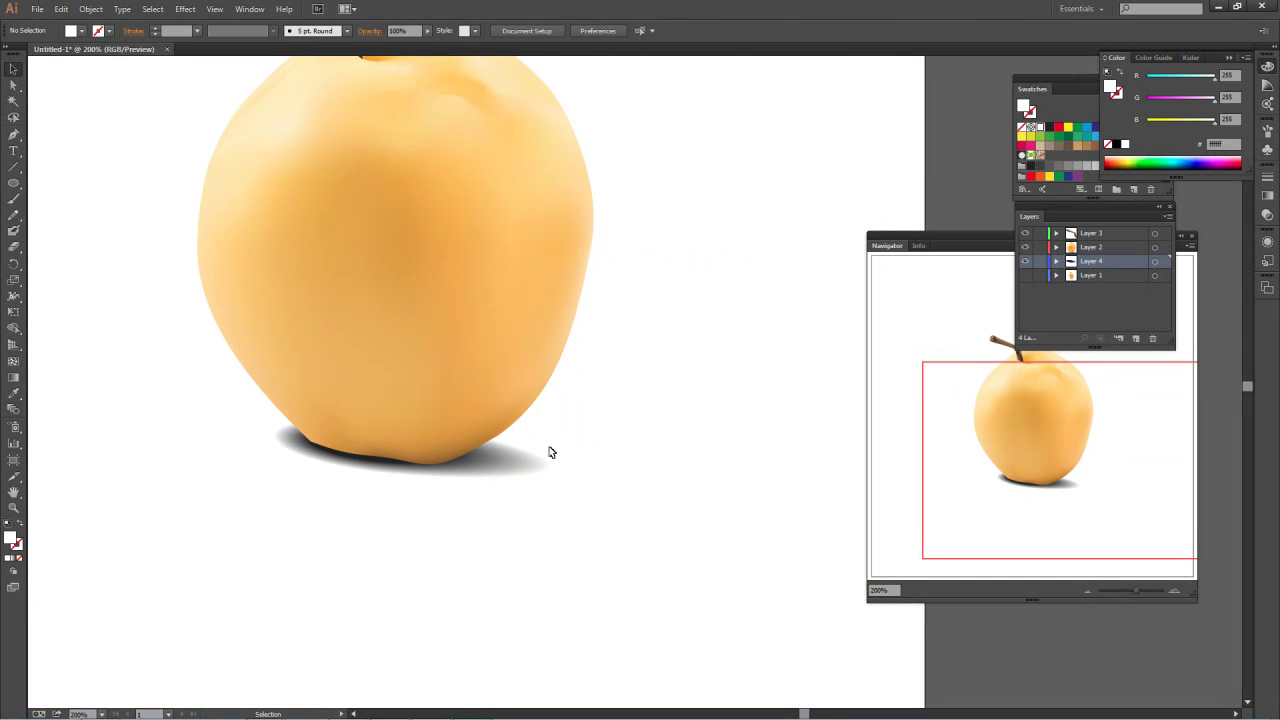
pyautogui.click(13, 85)
pyautogui.click(534, 462)
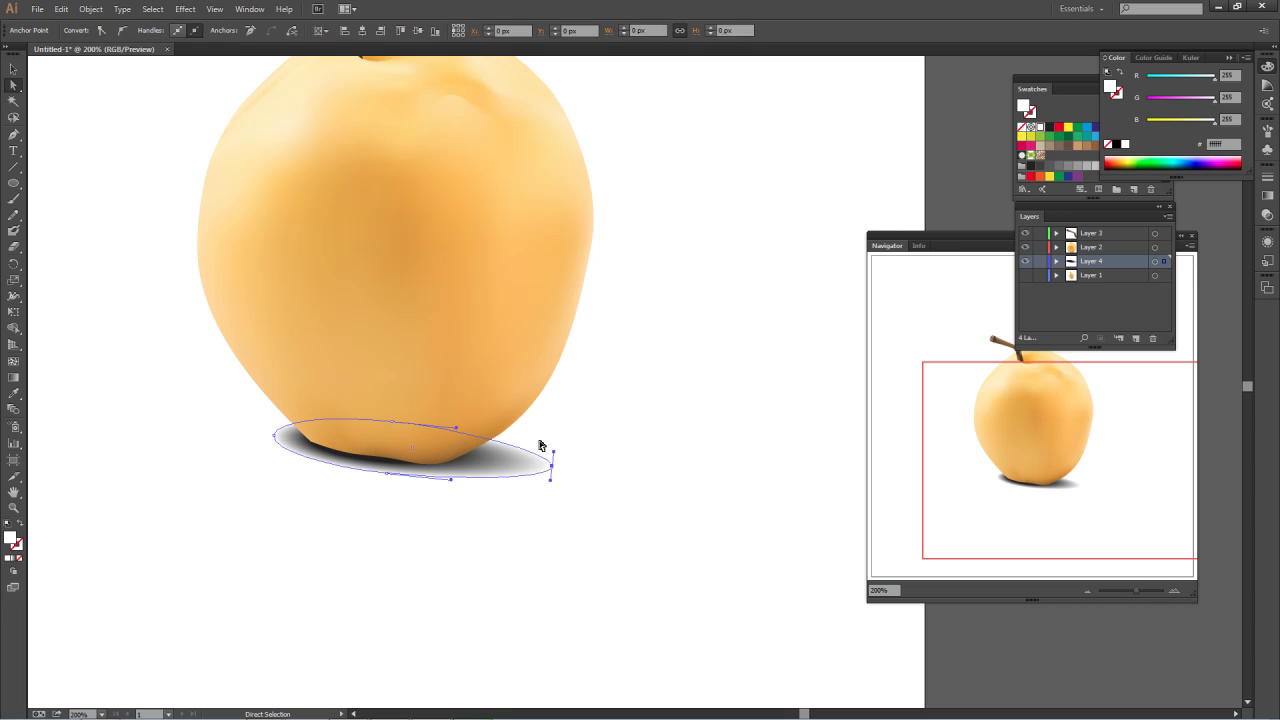
pyautogui.click(1040, 131)
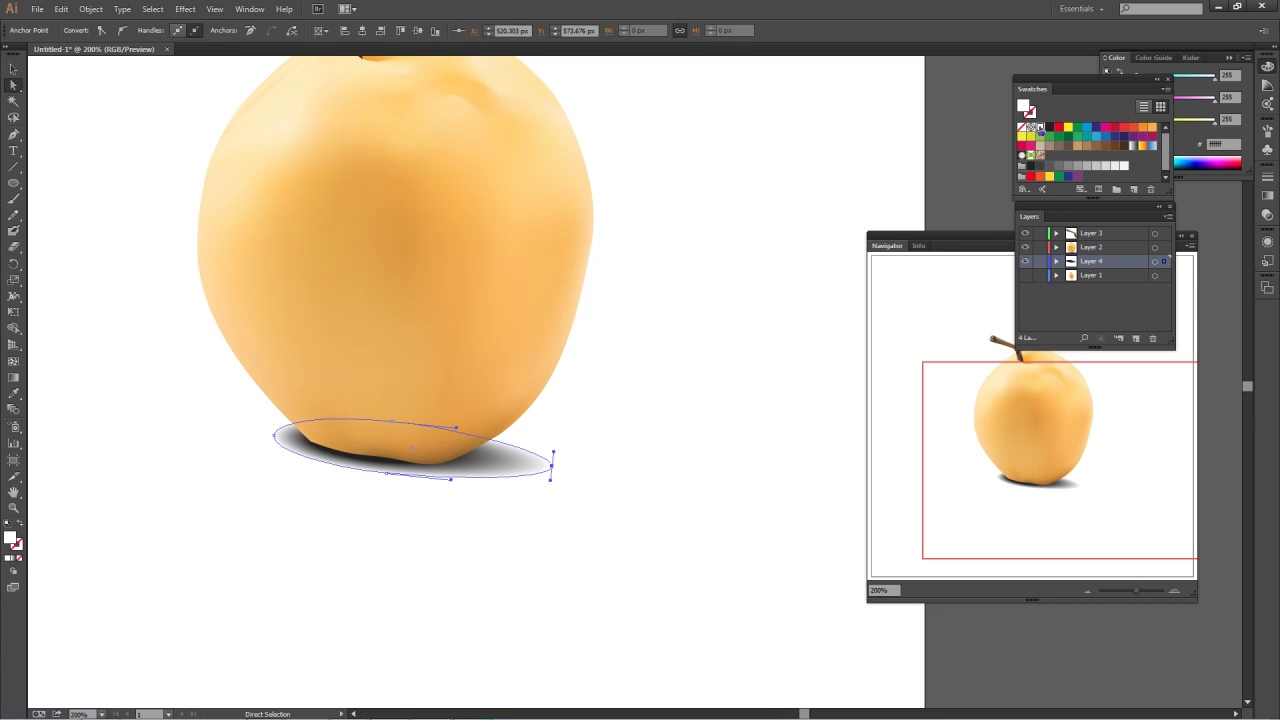
pyautogui.click(1267, 214)
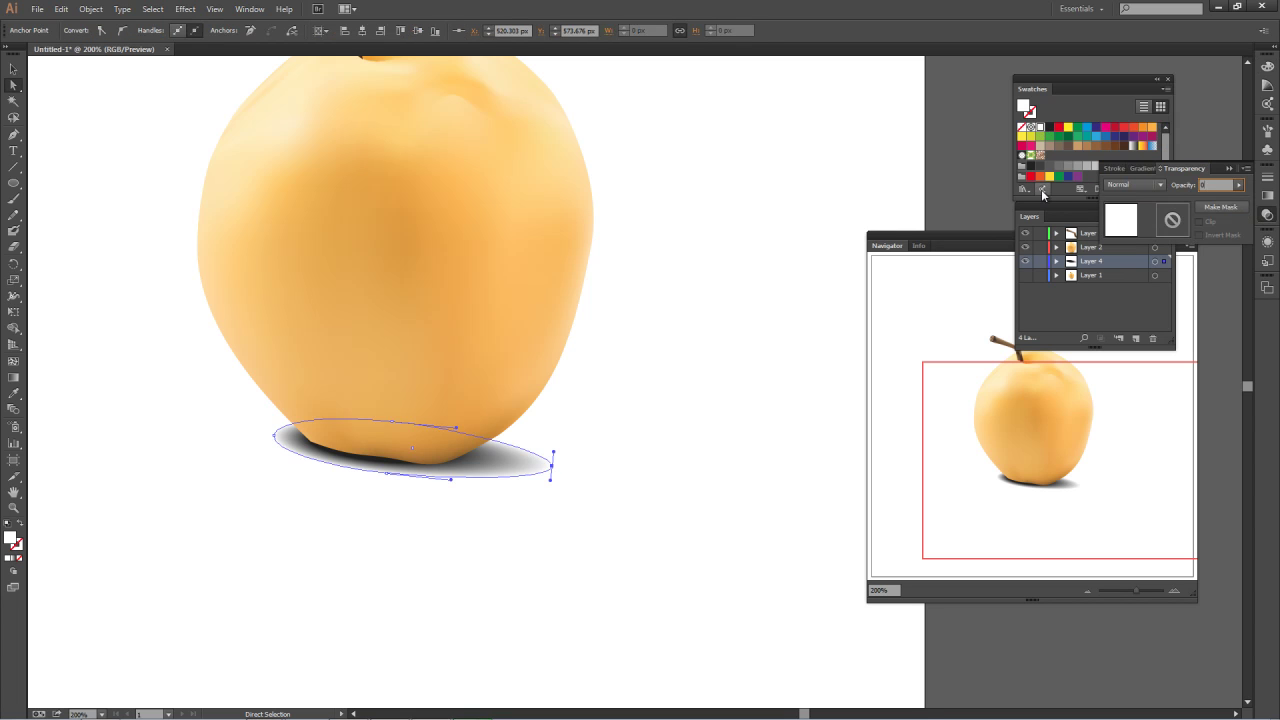
pyautogui.press('Return')
# Reselect the shadow blend and hide the interface to focus on the pear's base.
pyautogui.click(13, 68)
pyautogui.click(89, 131)
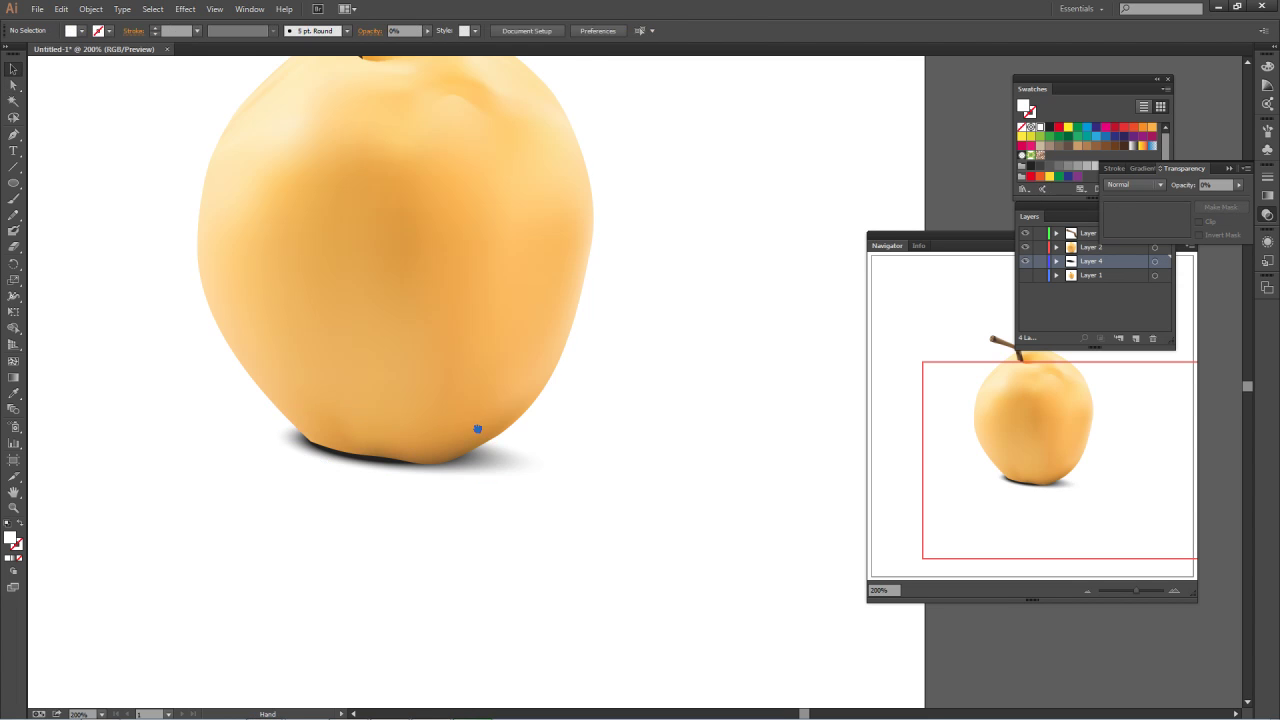
pyautogui.moveTo(477, 429); pyautogui.dragTo(463, 491)
pyautogui.click(449, 516)
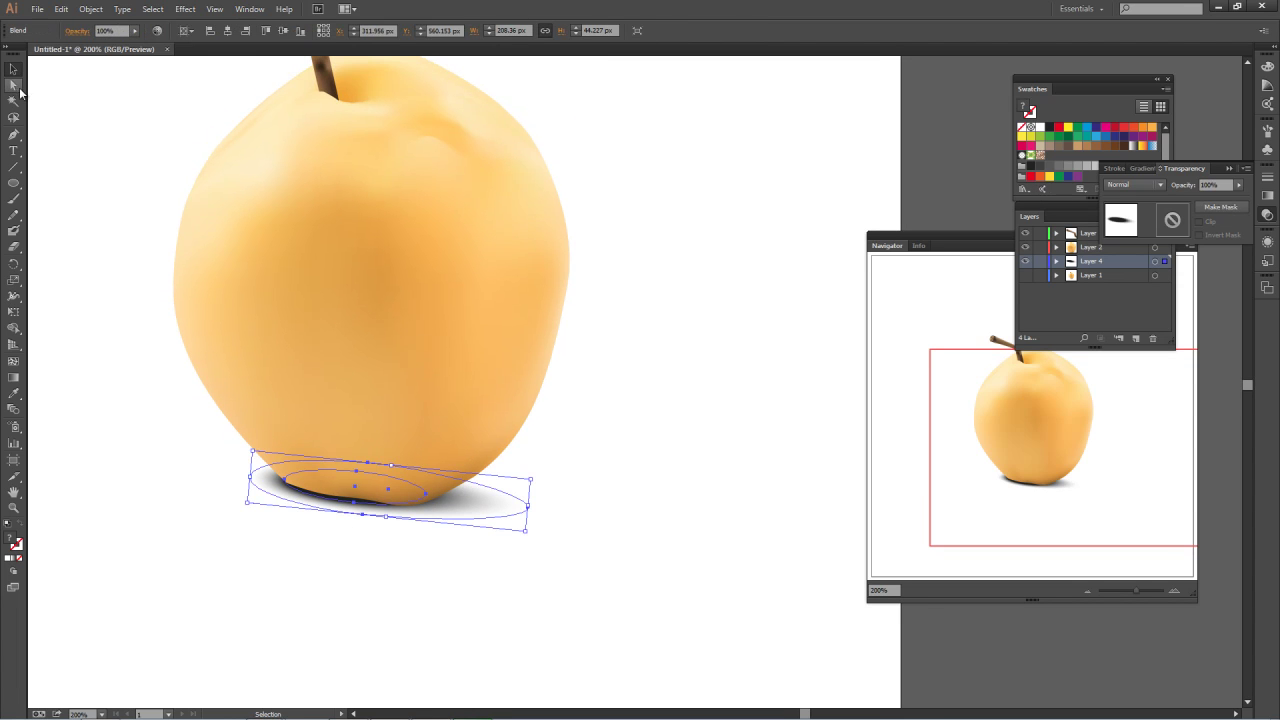
pyautogui.press('f')
pyautogui.hotkey('shift', 'Tab')
# Delete the outer ellipse's top anchor to remove its upper half, then select the pear mesh.
pyautogui.scroll(2, 534, 617)
pyautogui.click(537, 626)
pyautogui.press('a')
pyautogui.press('Delete')
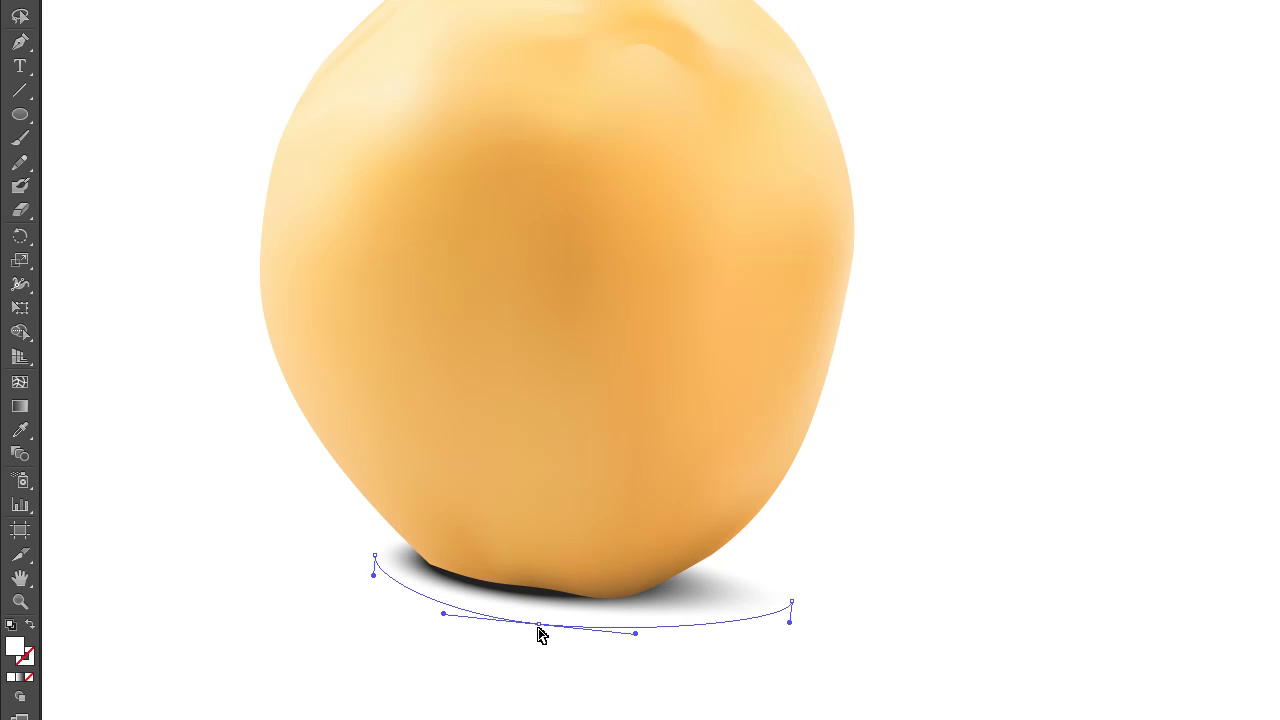
pyautogui.click(636, 617)
pyautogui.click(549, 441)
pyautogui.scroll(2, 340, 274)
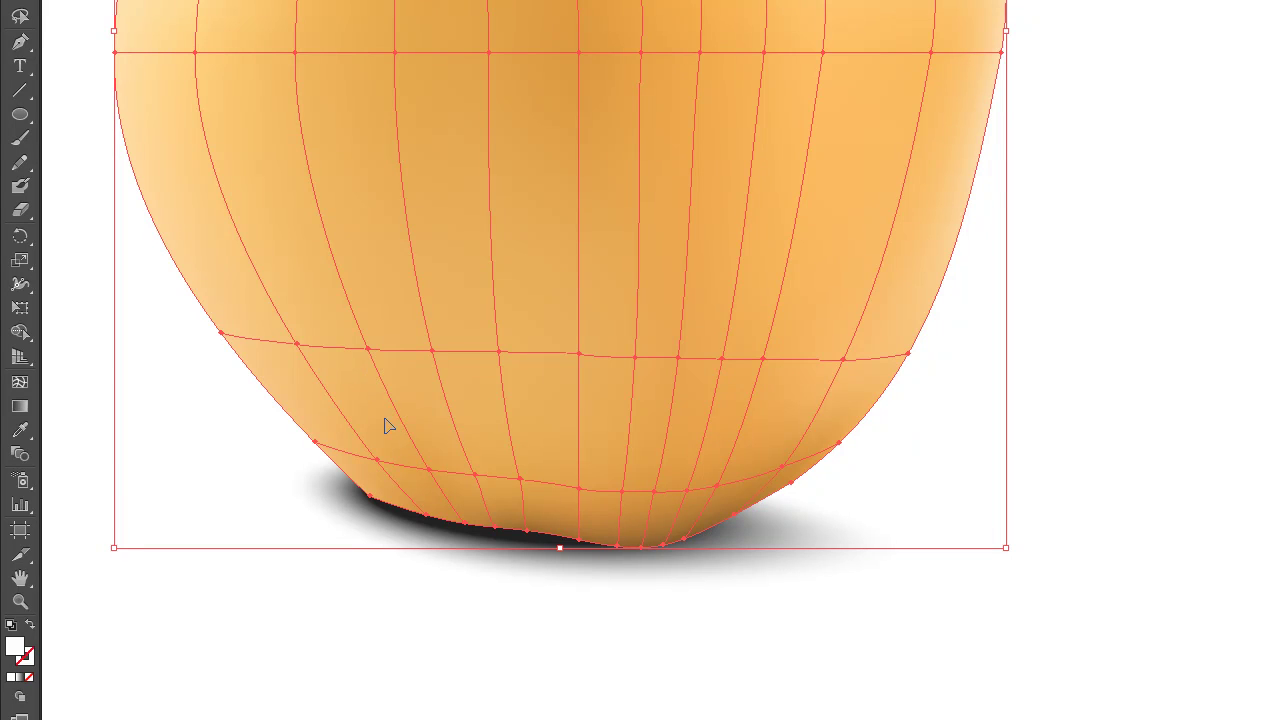
# Lasso the pear mesh's bottom-edge points and tint them dark brown by lowering red and blue.
pyautogui.click(408, 543)
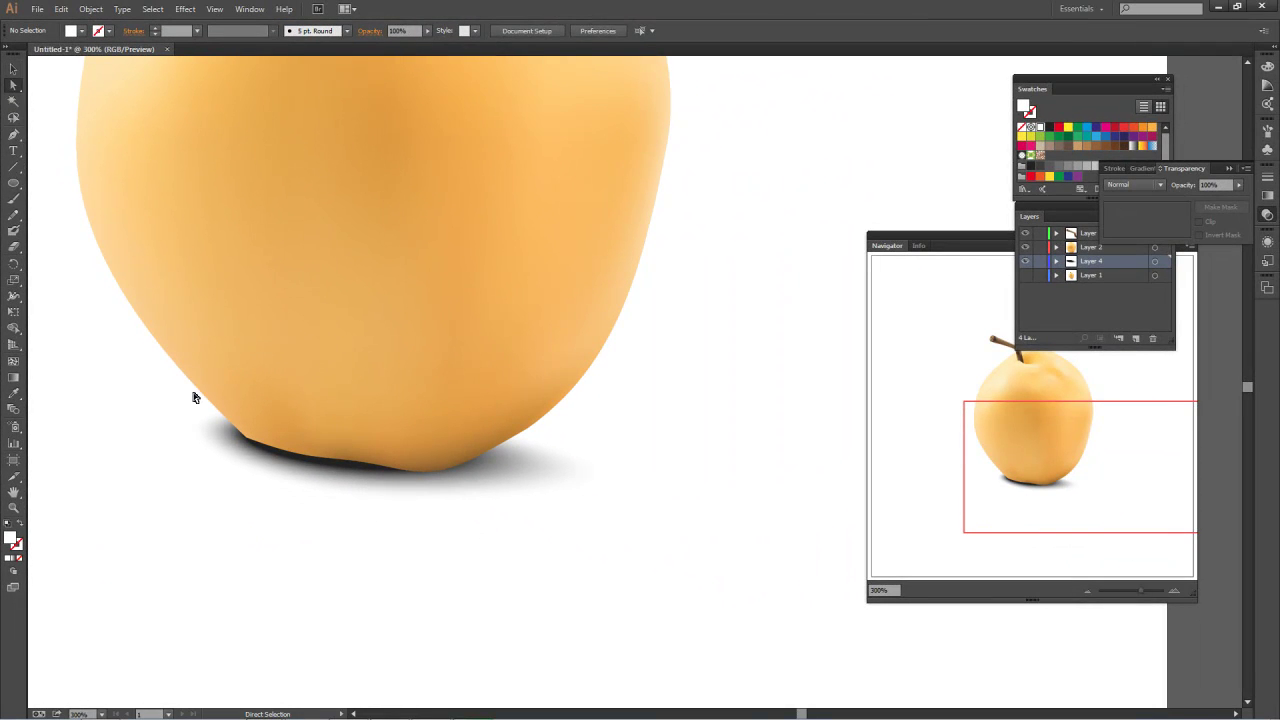
pyautogui.click(286, 353)
pyautogui.press('q')
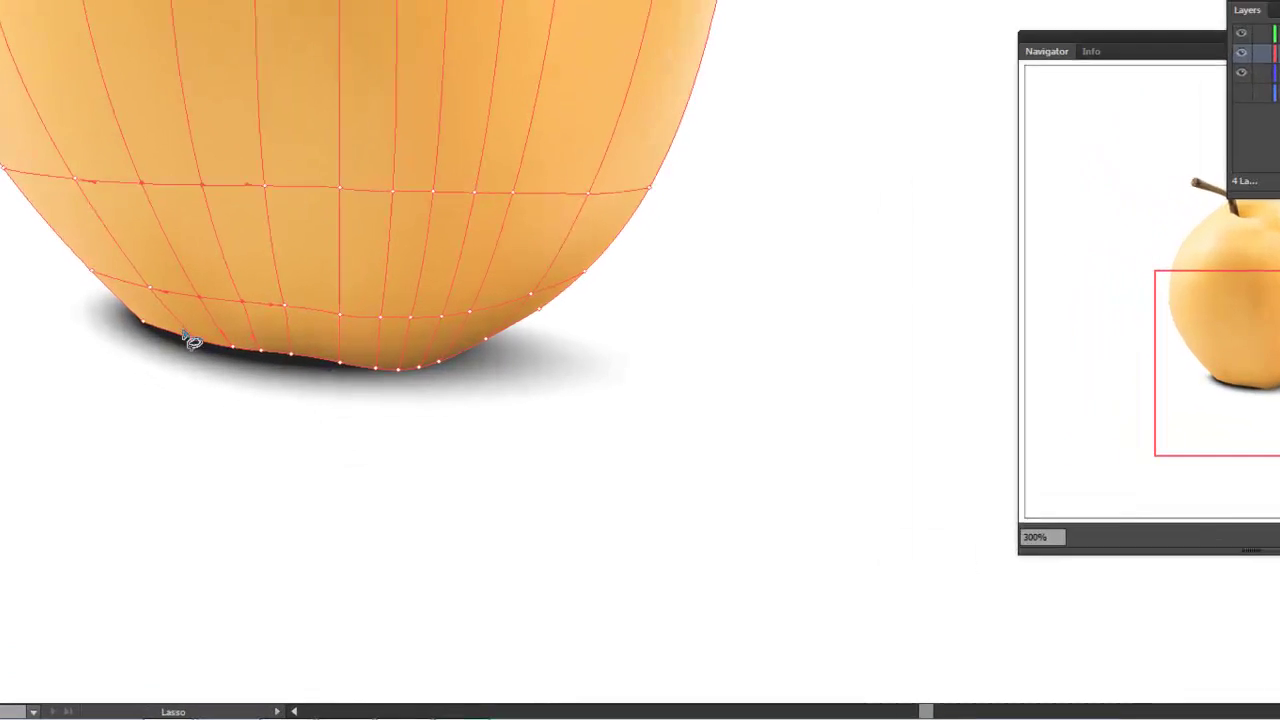
pyautogui.moveTo(192, 341); pyautogui.dragTo(110, 307)
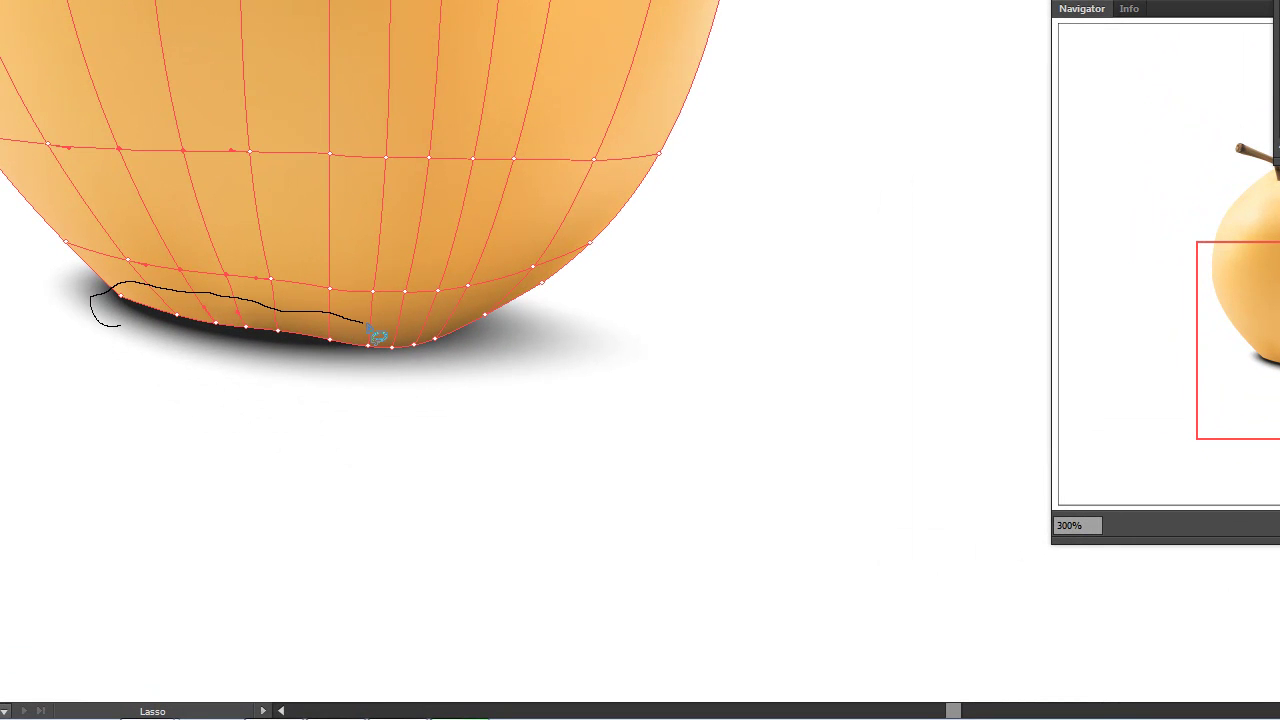
pyautogui.moveTo(378, 337)
pyautogui.mouseDown()
pyautogui.moveTo(443, 334)
pyautogui.moveTo(560, 285)
pyautogui.moveTo(343, 451)
pyautogui.moveTo(120, 400)
pyautogui.moveTo(114, 330)
pyautogui.mouseUp()
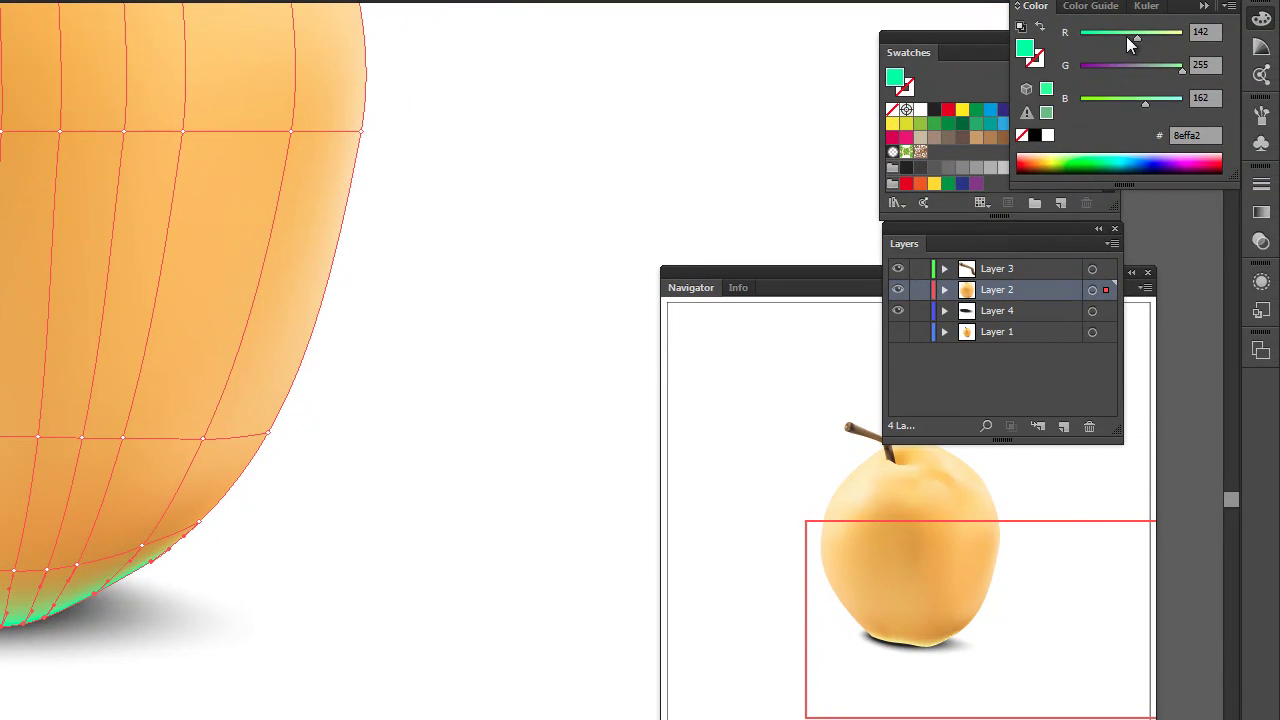
pyautogui.moveTo(1126, 36)
pyautogui.mouseDown()
pyautogui.moveTo(1133, 82)
pyautogui.moveTo(1117, 83)
pyautogui.mouseUp()
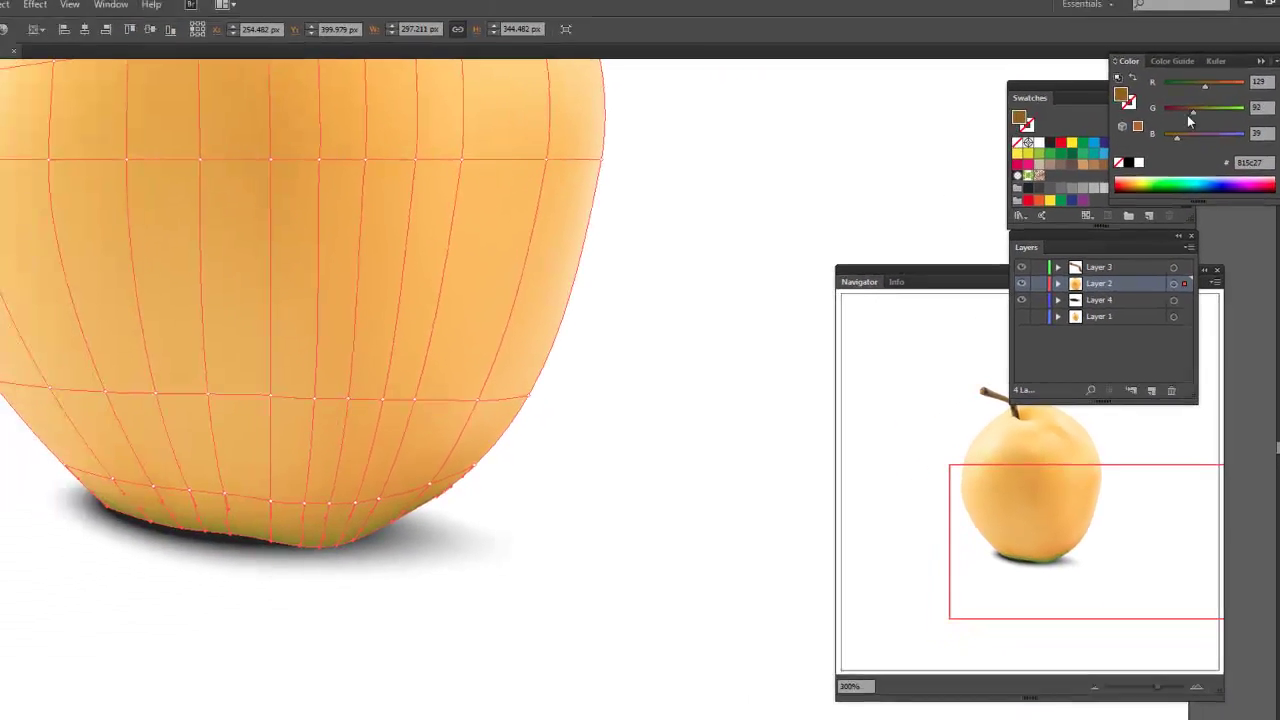
pyautogui.moveTo(1184, 139); pyautogui.dragTo(1177, 137)
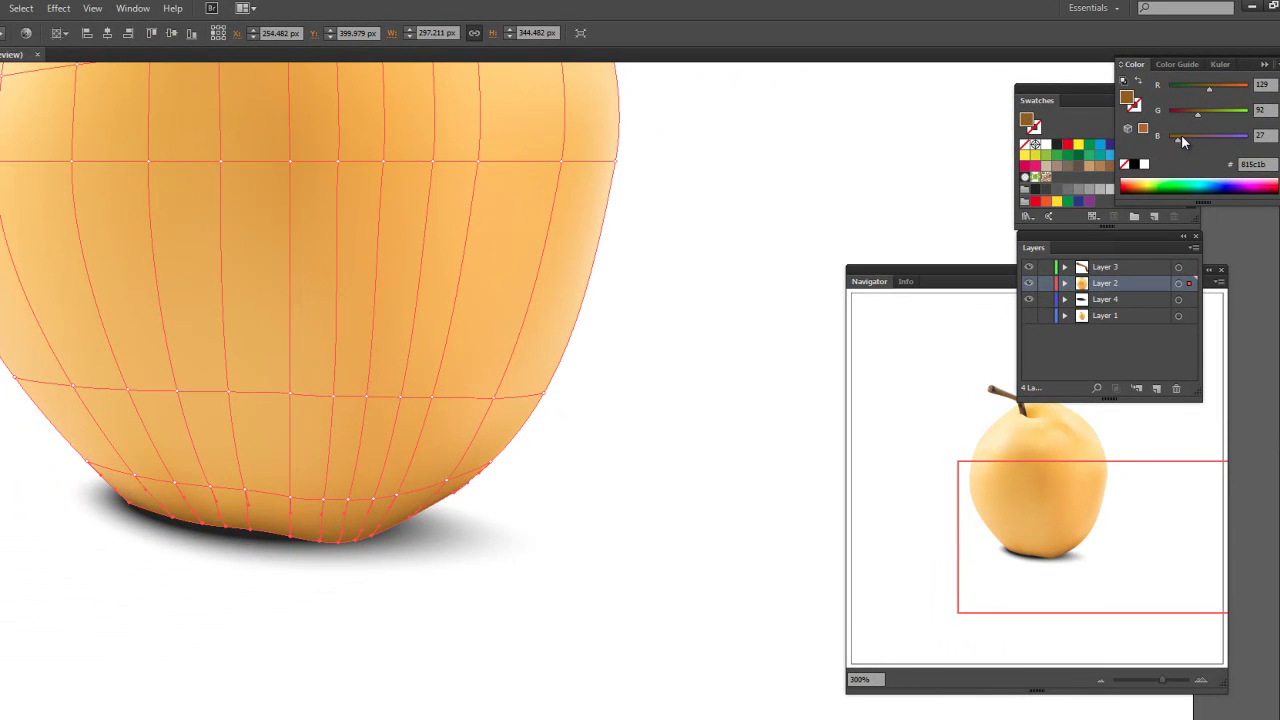
pyautogui.moveTo(1205, 92); pyautogui.dragTo(1193, 118)
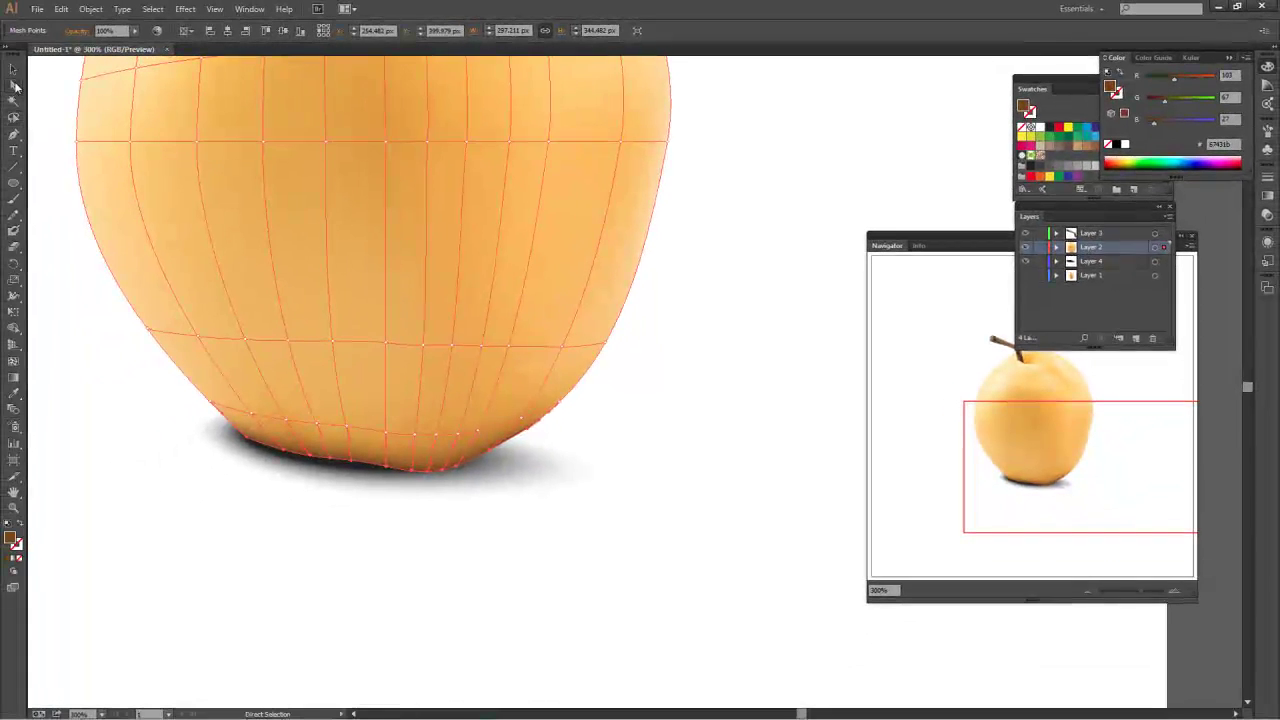
pyautogui.click(660, 471)
pyautogui.hotkey('ctrl', '-')
pyautogui.hotkey('ctrl', '-')
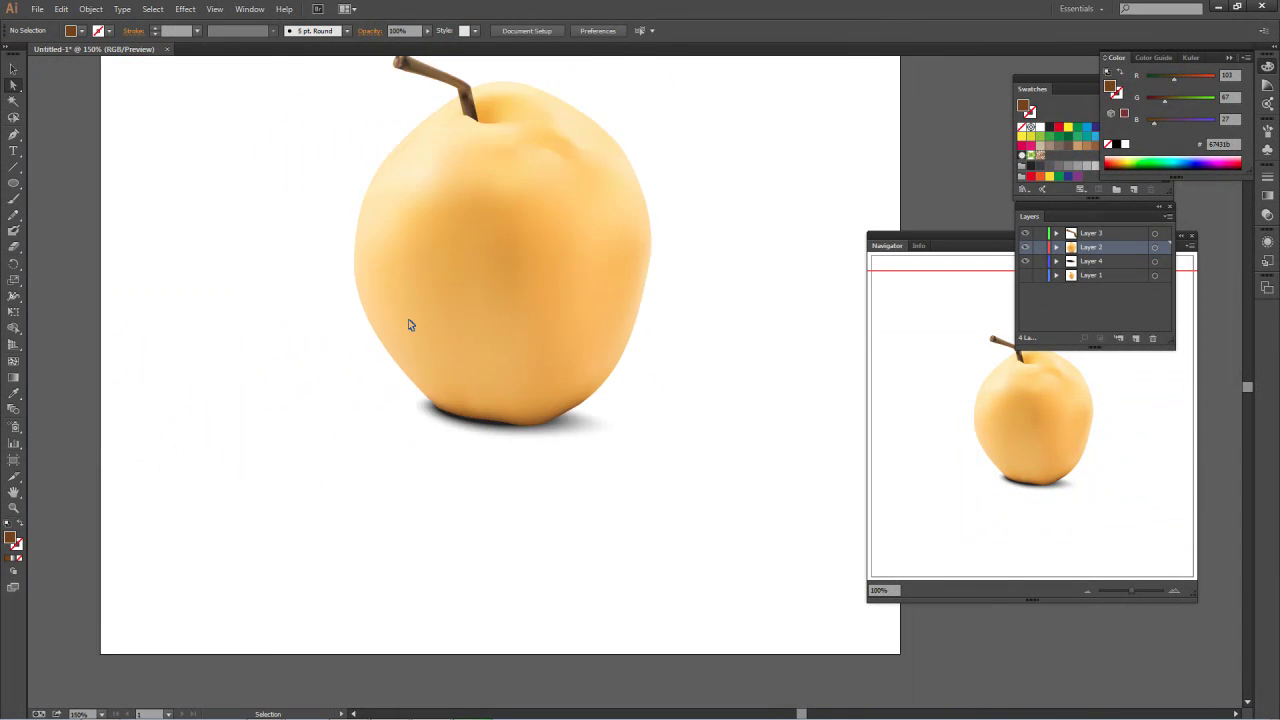
pyautogui.hotkey('ctrl', '-')
pyautogui.hotkey('ctrl', '-')
pyautogui.hotkey('ctrl', '+')
pyautogui.moveTo(652, 317); pyautogui.dragTo(565, 361)
pyautogui.click(560, 414)
pyautogui.click(583, 412)
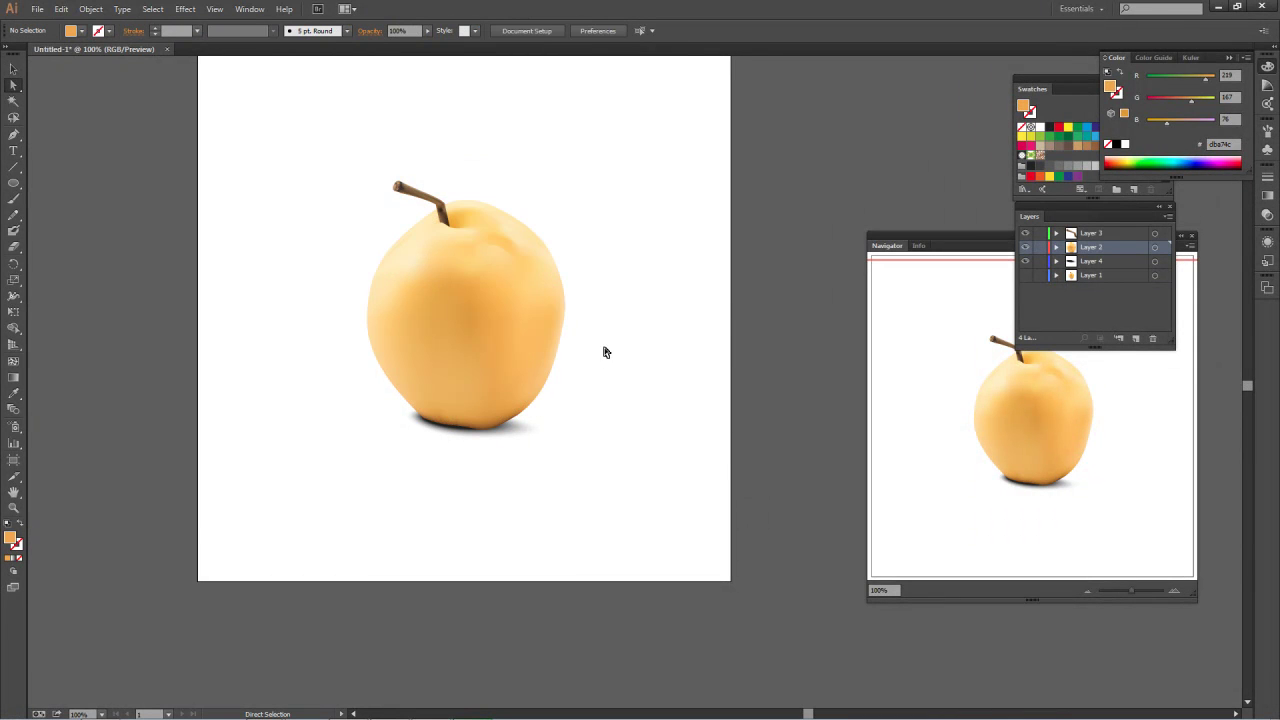
pyautogui.moveTo(546, 228); pyautogui.dragTo(524, 253)
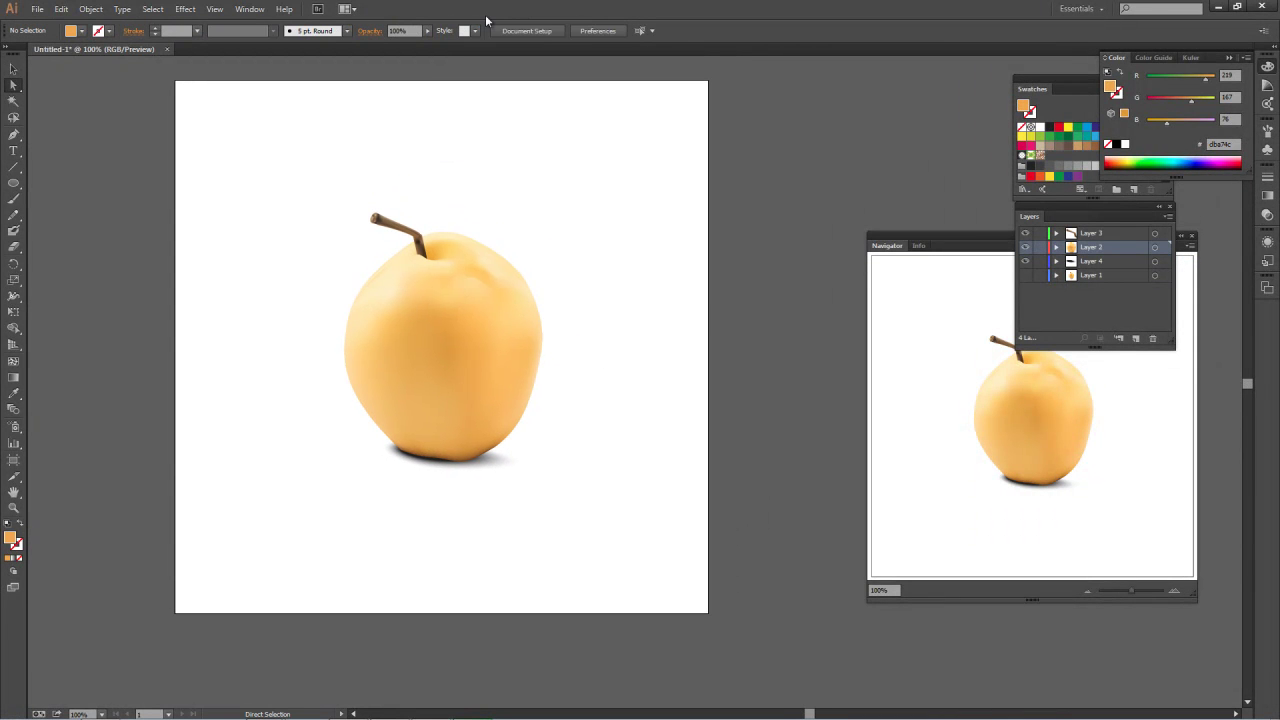
pyautogui.hotkey('ctrl', '+')
pyautogui.press('space')
pyautogui.moveTo(426, 227); pyautogui.dragTo(491, 254)
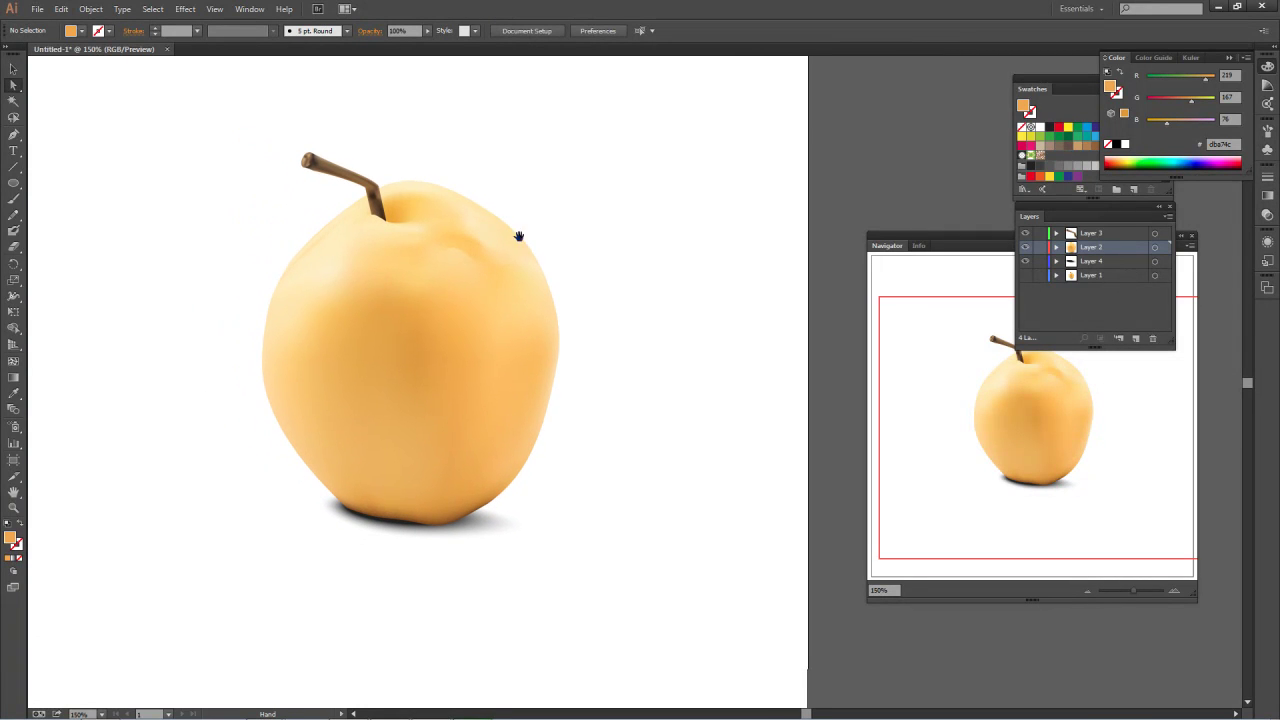
pyautogui.click(406, 264)
pyautogui.click(563, 163)
pyautogui.click(13, 183)
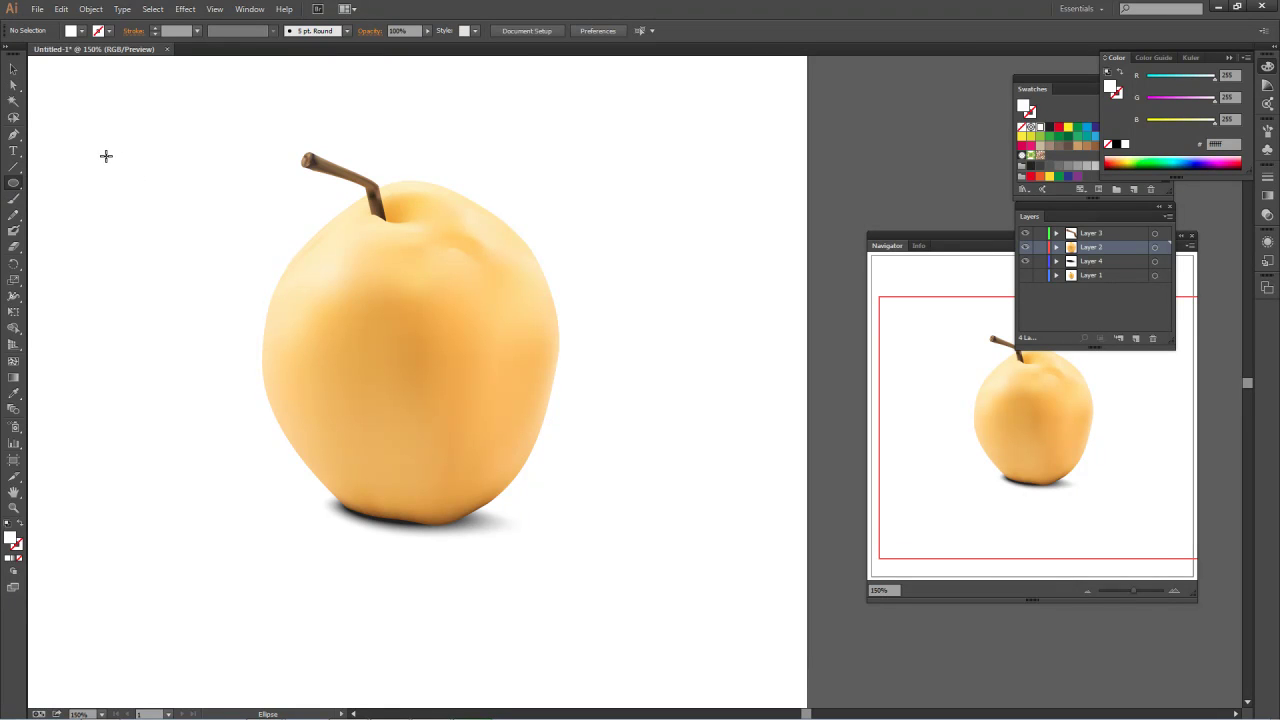
# Draw a small circle above-left of the pear and add three mesh points inside it.
pyautogui.moveTo(107, 152); pyautogui.dragTo(214, 259)
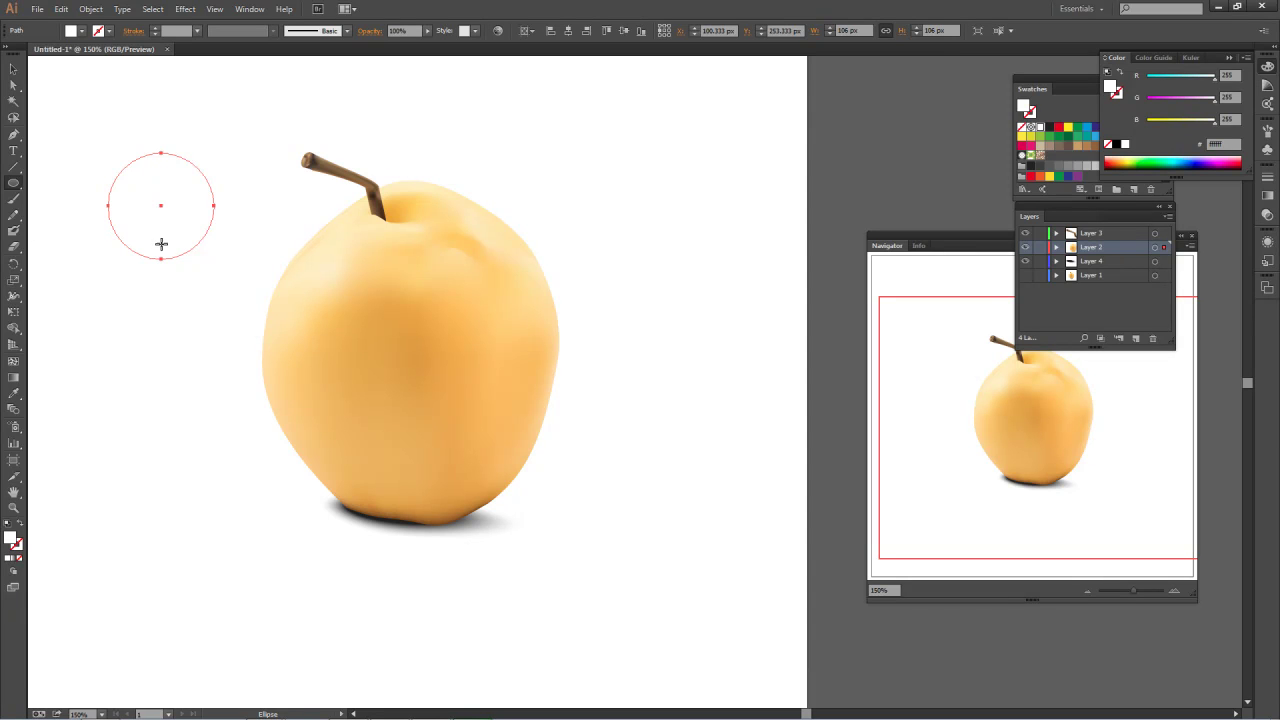
pyautogui.press('u')
pyautogui.click(174, 210)
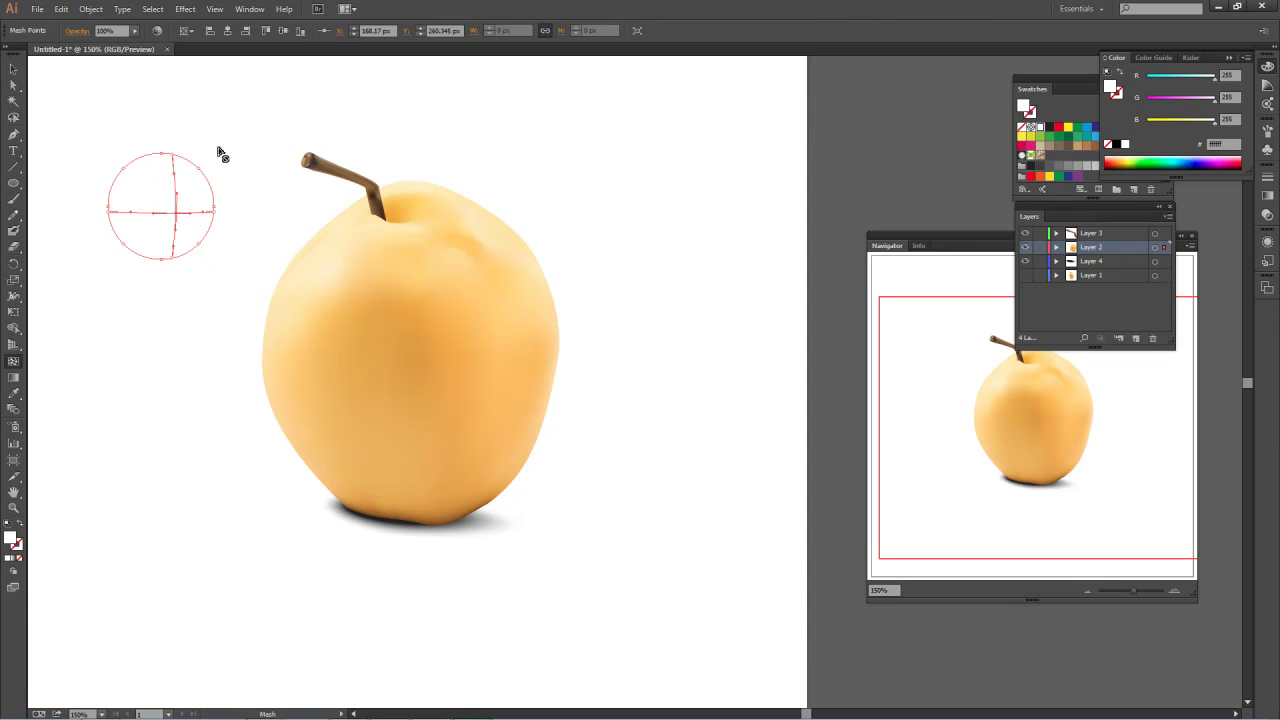
pyautogui.click(152, 176)
pyautogui.click(127, 229)
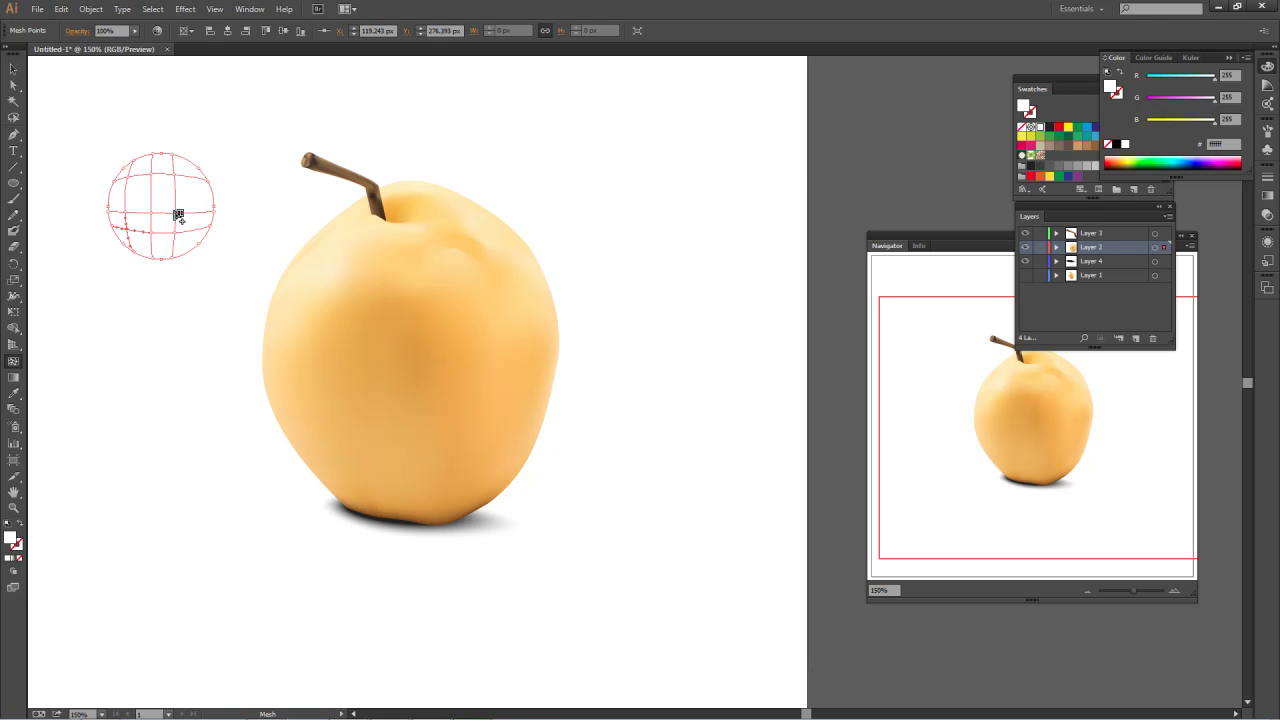
pyautogui.click(13, 69)
pyautogui.click(174, 188)
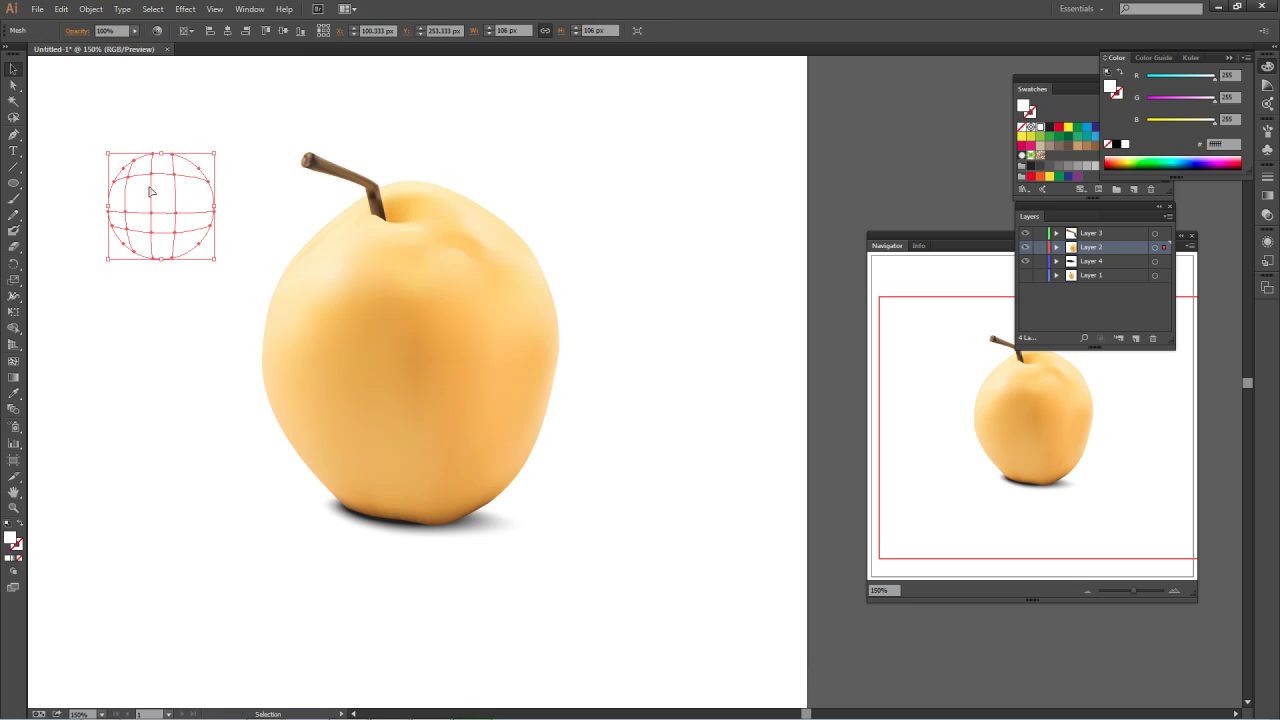
pyautogui.hotkey('ctrl', 'shift', 'a')
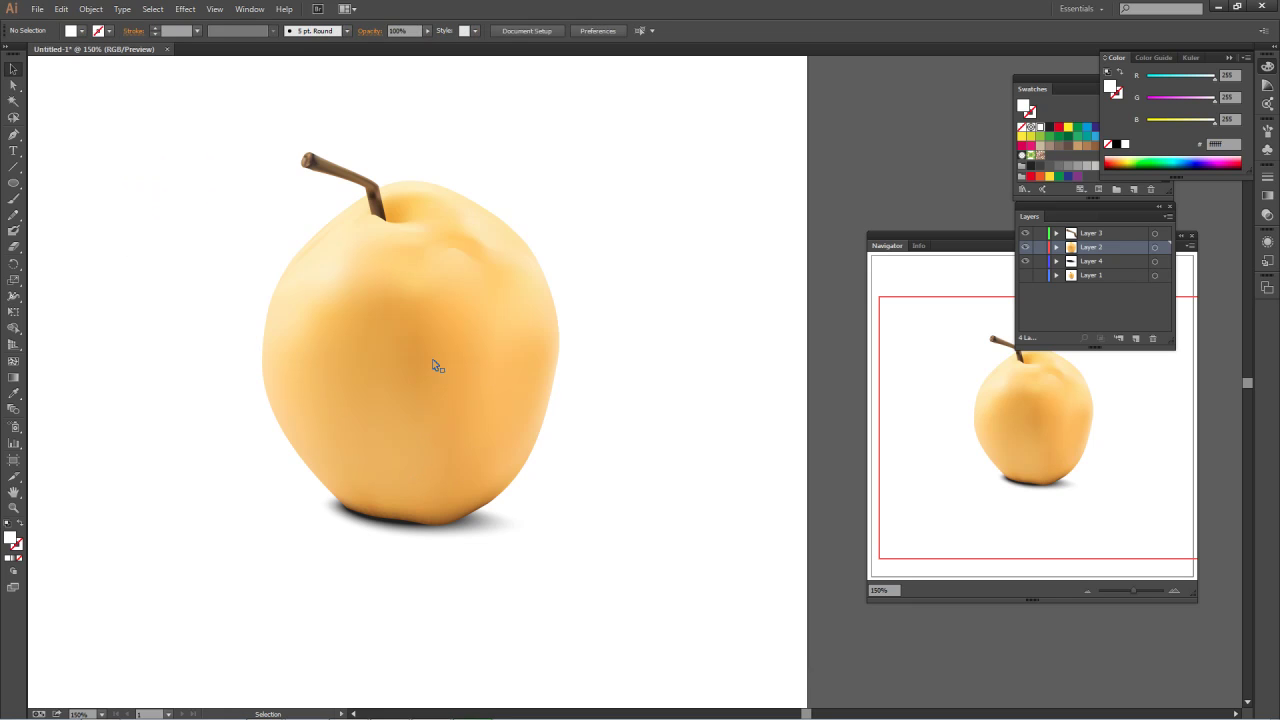
pyautogui.press('space')
pyautogui.moveTo(465, 325); pyautogui.dragTo(443, 354)
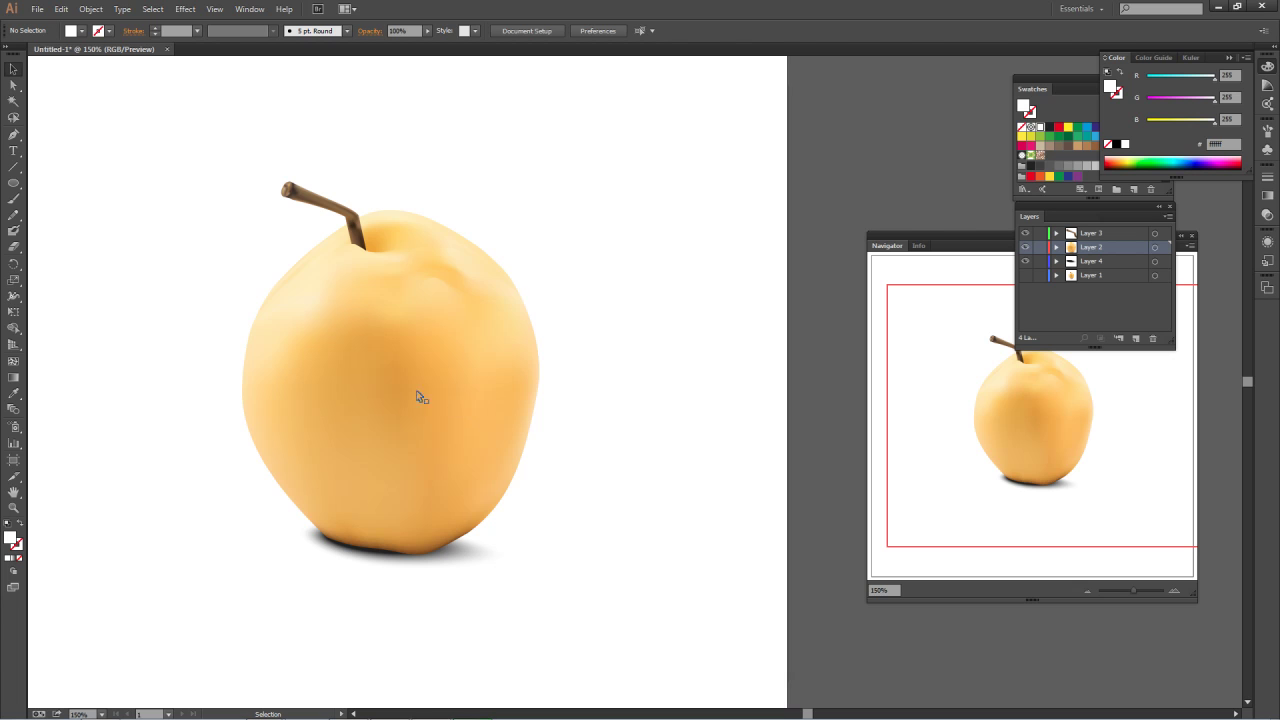
pyautogui.click(466, 366)
pyautogui.click(592, 205)
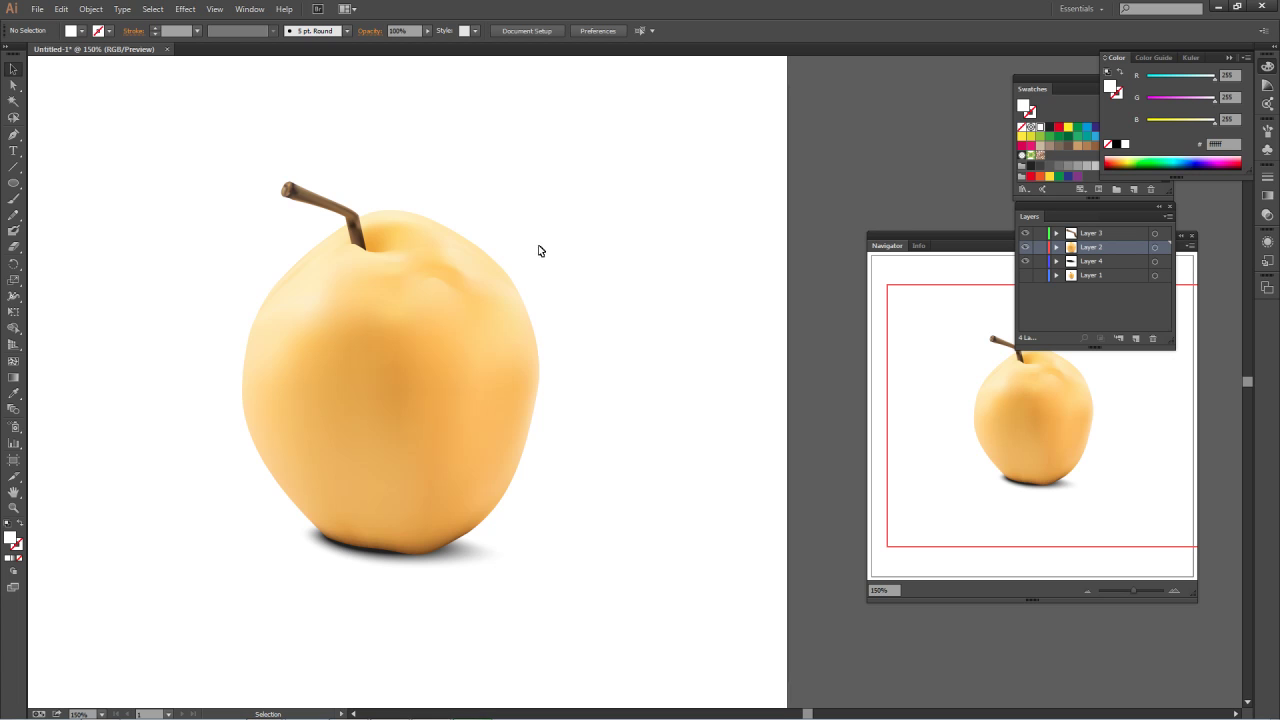